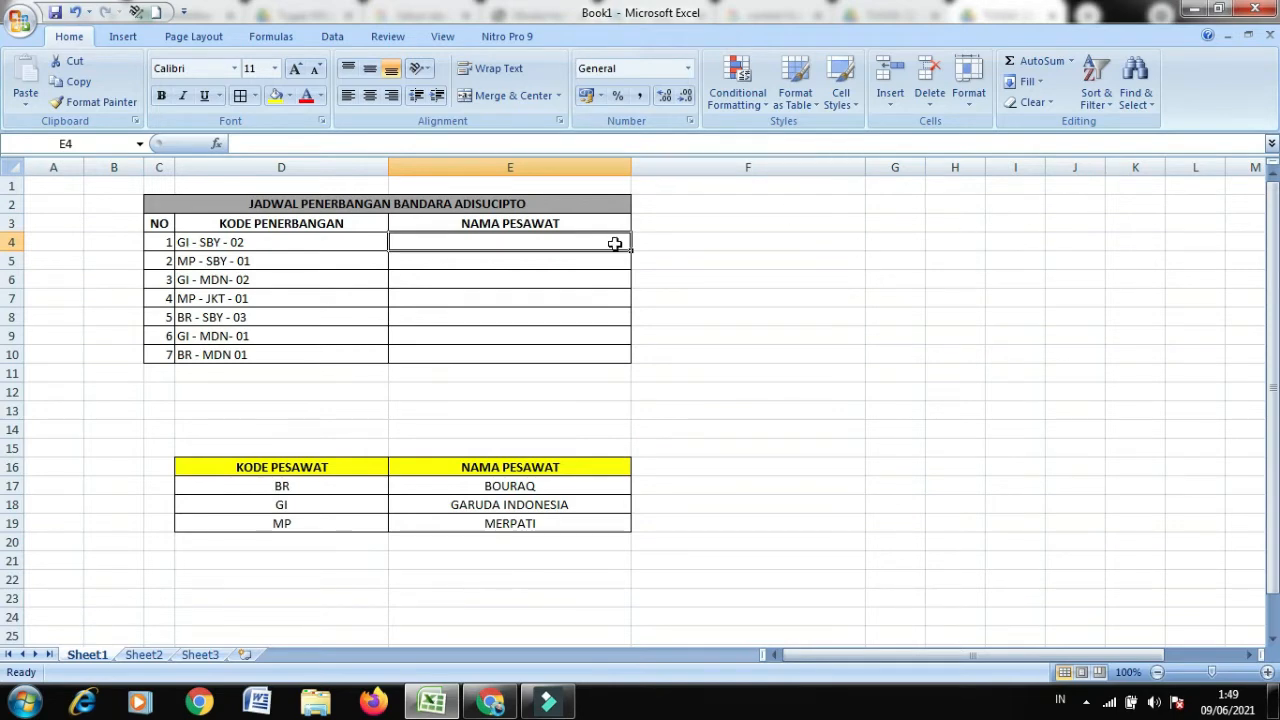
Step: Insert the IF function from the Logical category into cell E4, the first NAMA PESAWAT cell
double_click(614, 243)
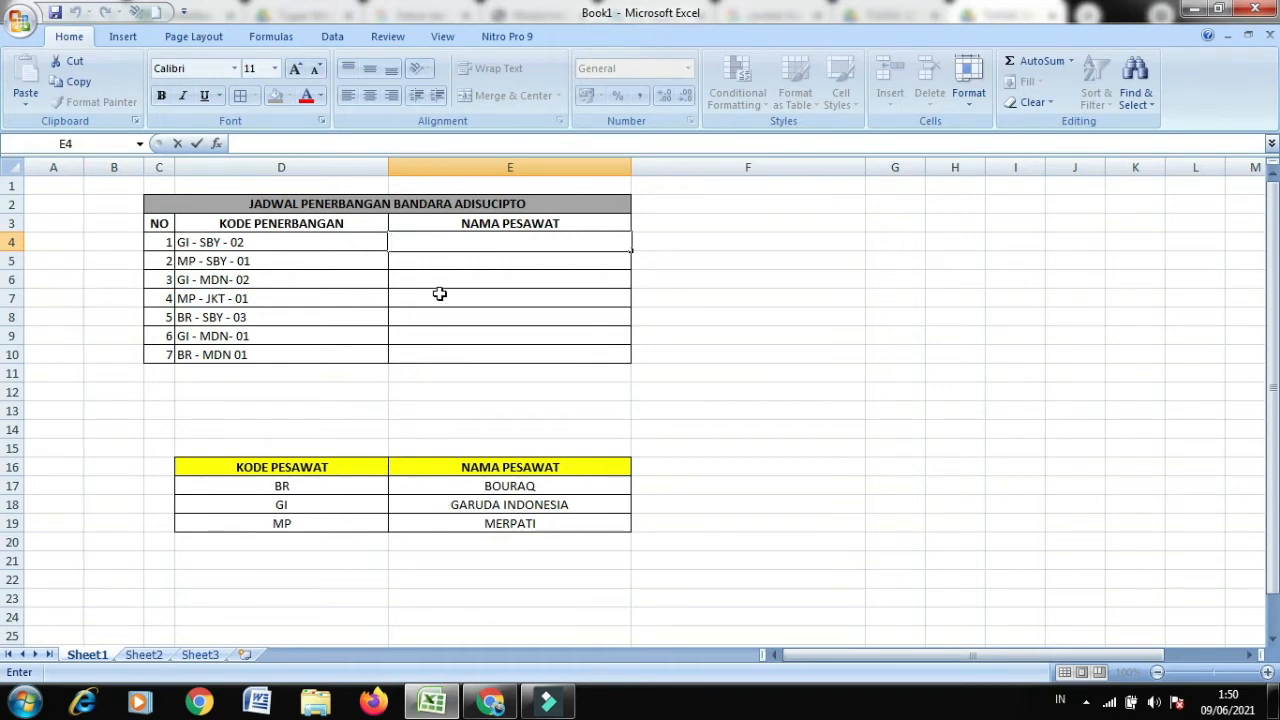
left_click(427, 242)
left_click(427, 242)
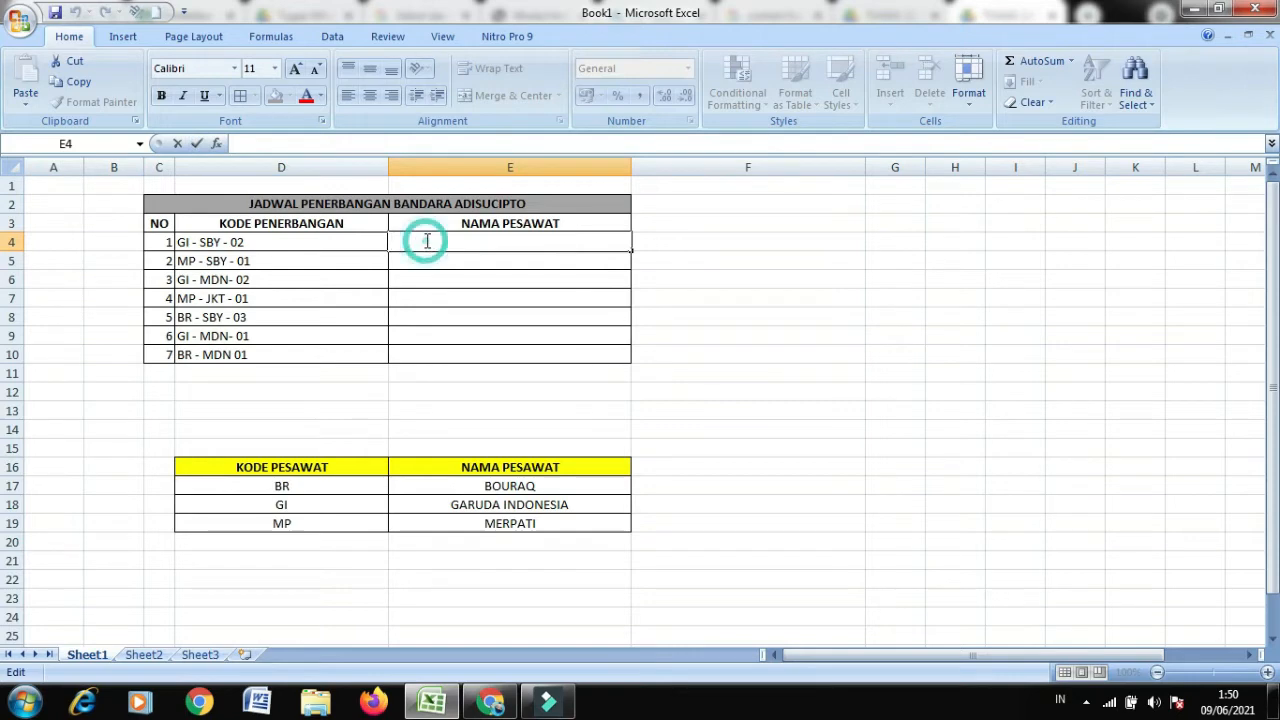
left_click(216, 145)
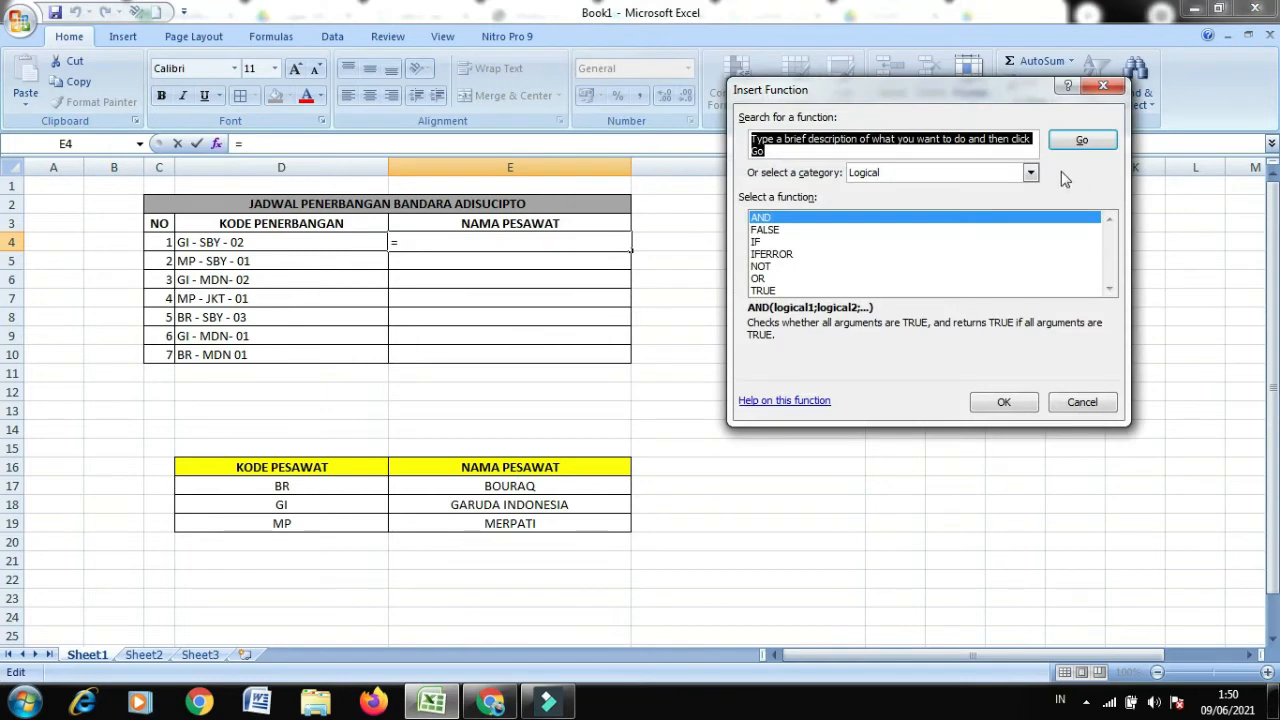
left_click(953, 178)
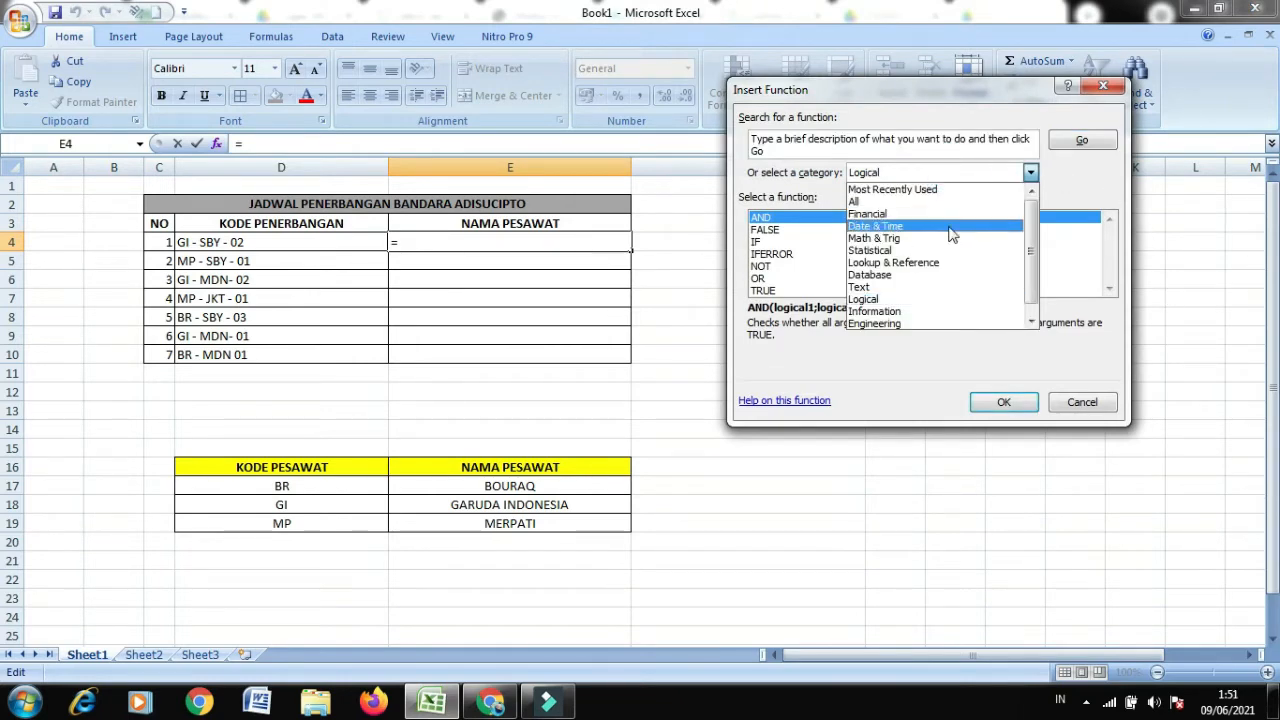
left_click(900, 301)
left_click(771, 243)
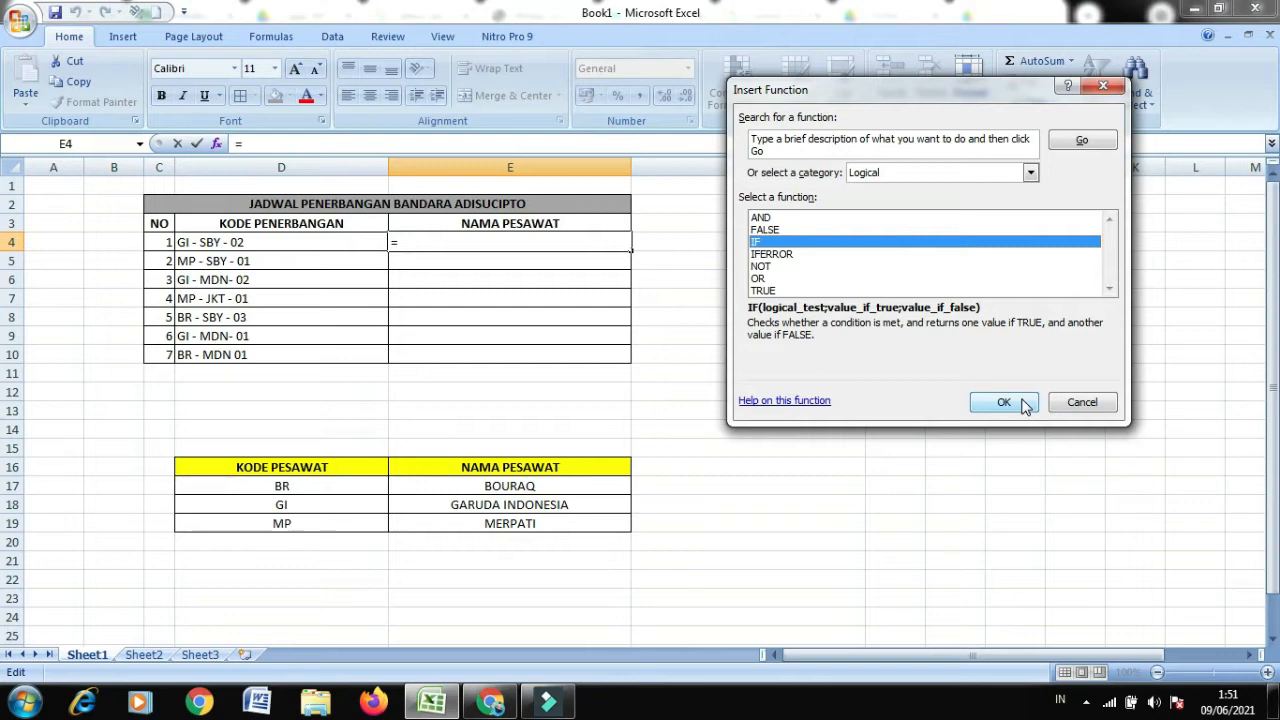
left_click(1022, 404)
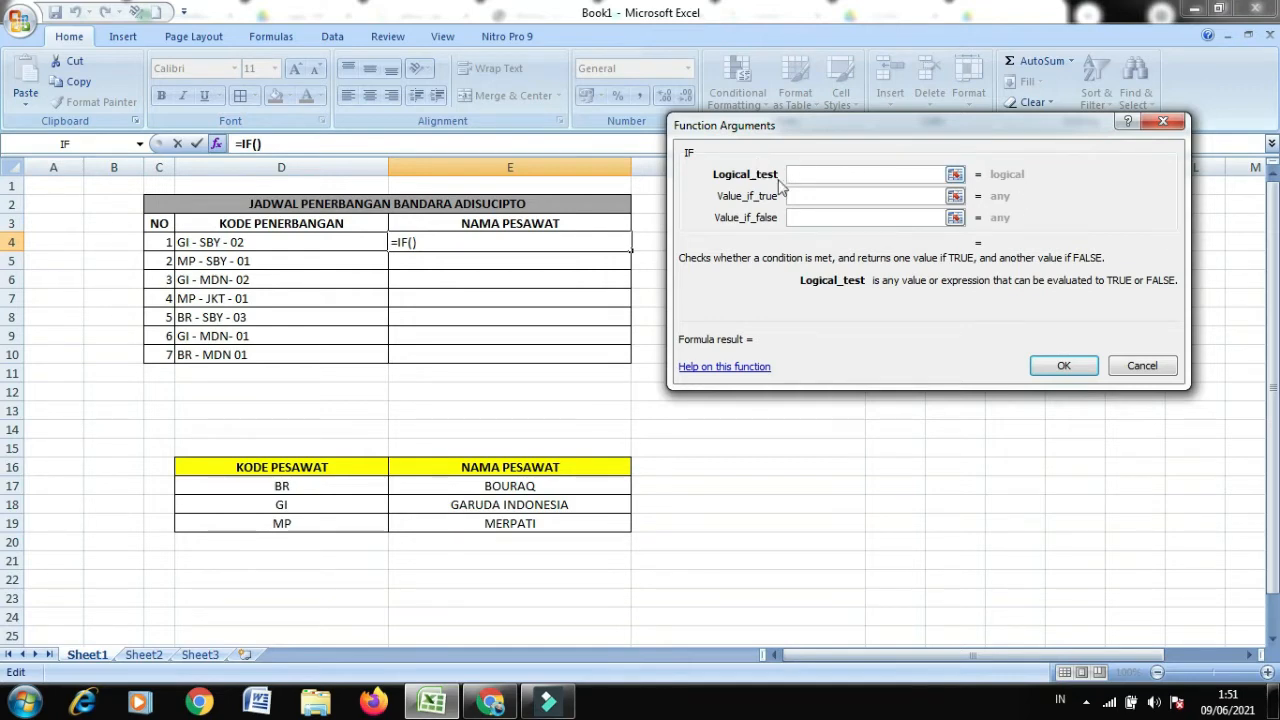
Step: Nest the LEFT function from the Text category inside the IF function's logical test
left_click(140, 145)
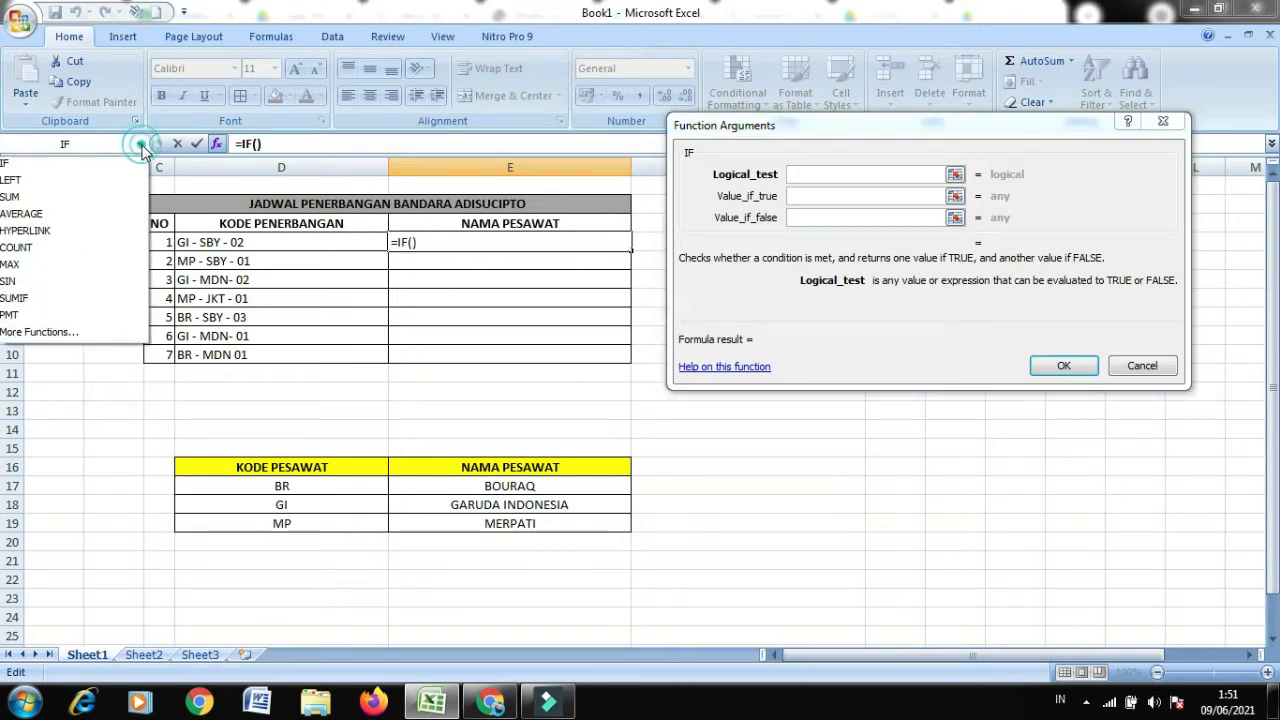
left_click(75, 334)
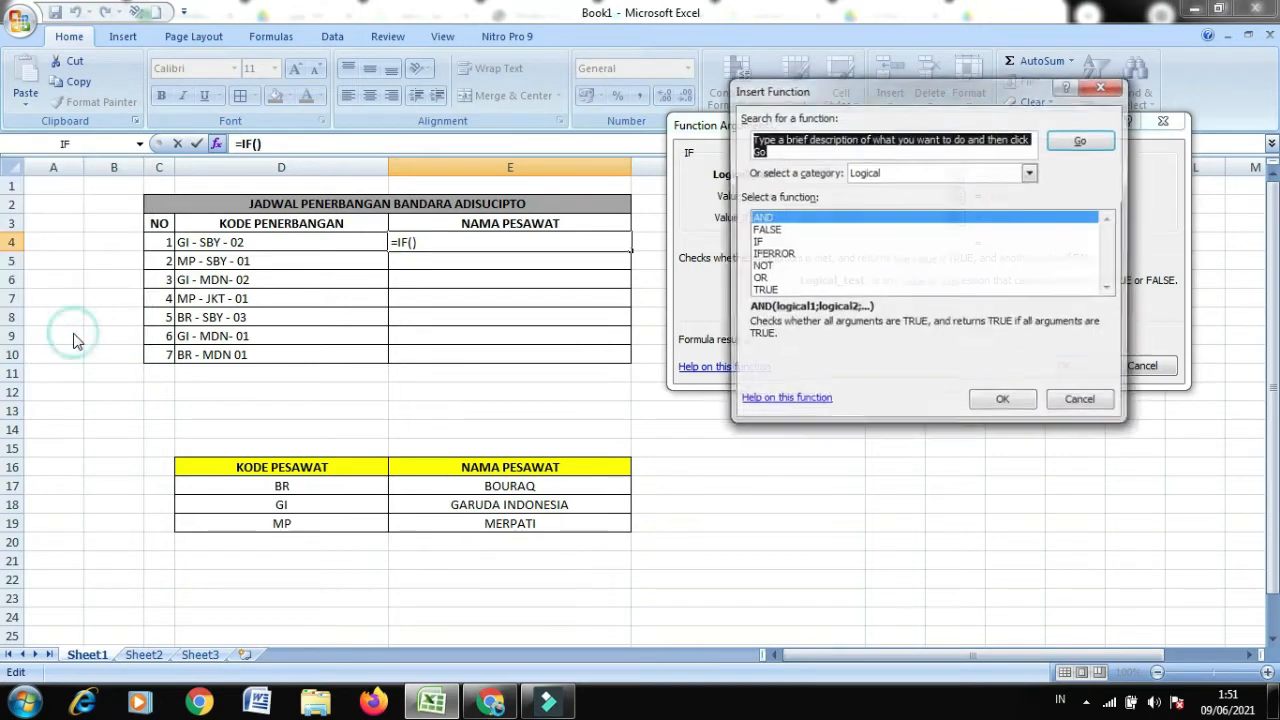
left_click(1006, 175)
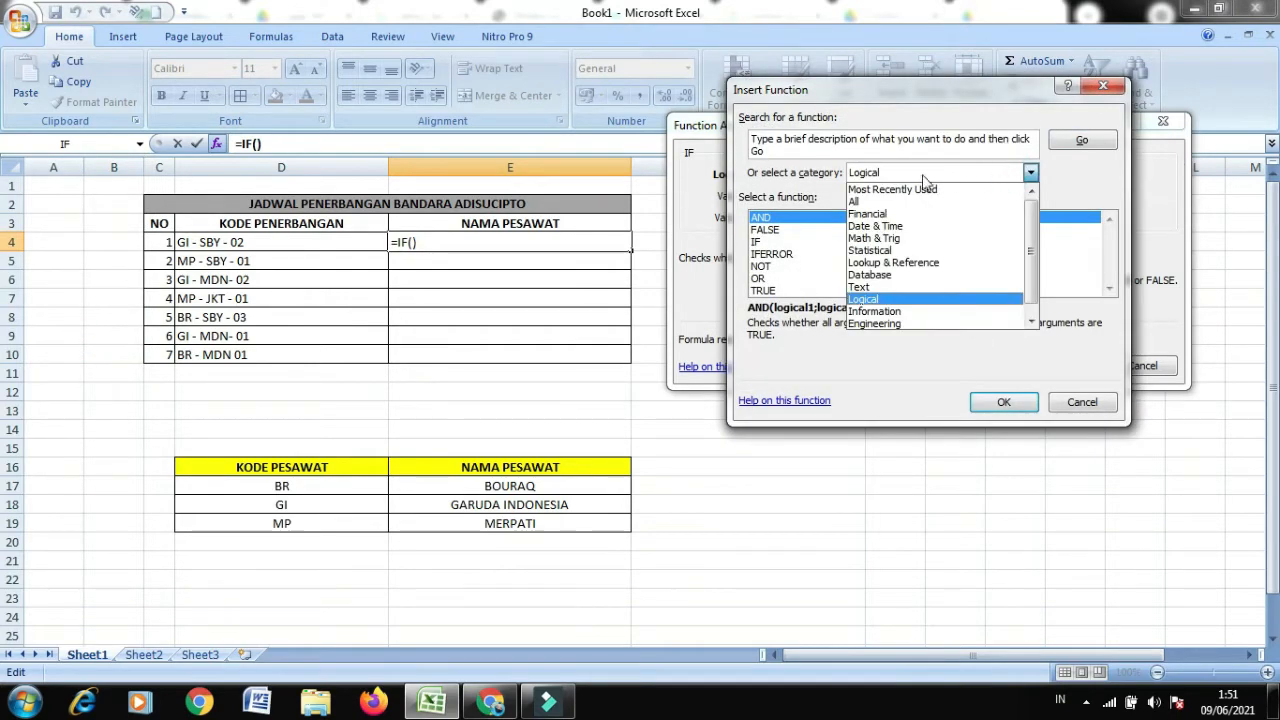
left_click(888, 287)
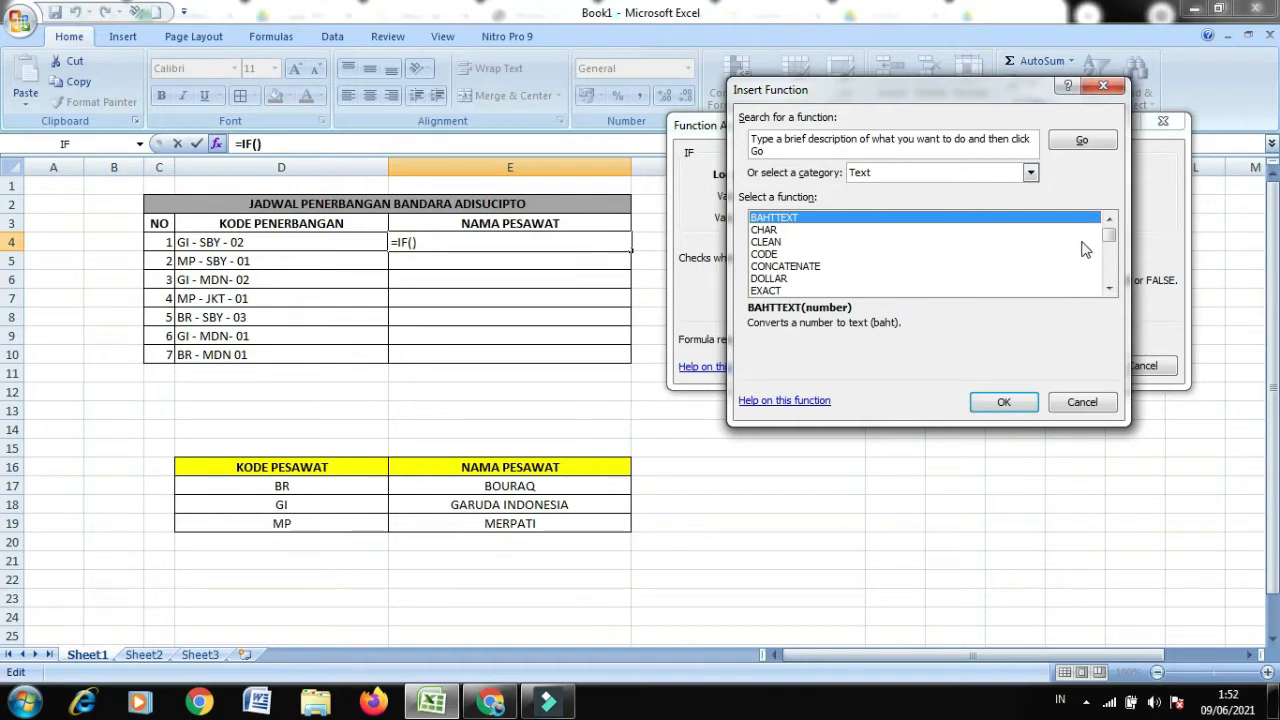
left_click_drag(1112, 241, 1116, 259)
left_click(795, 218)
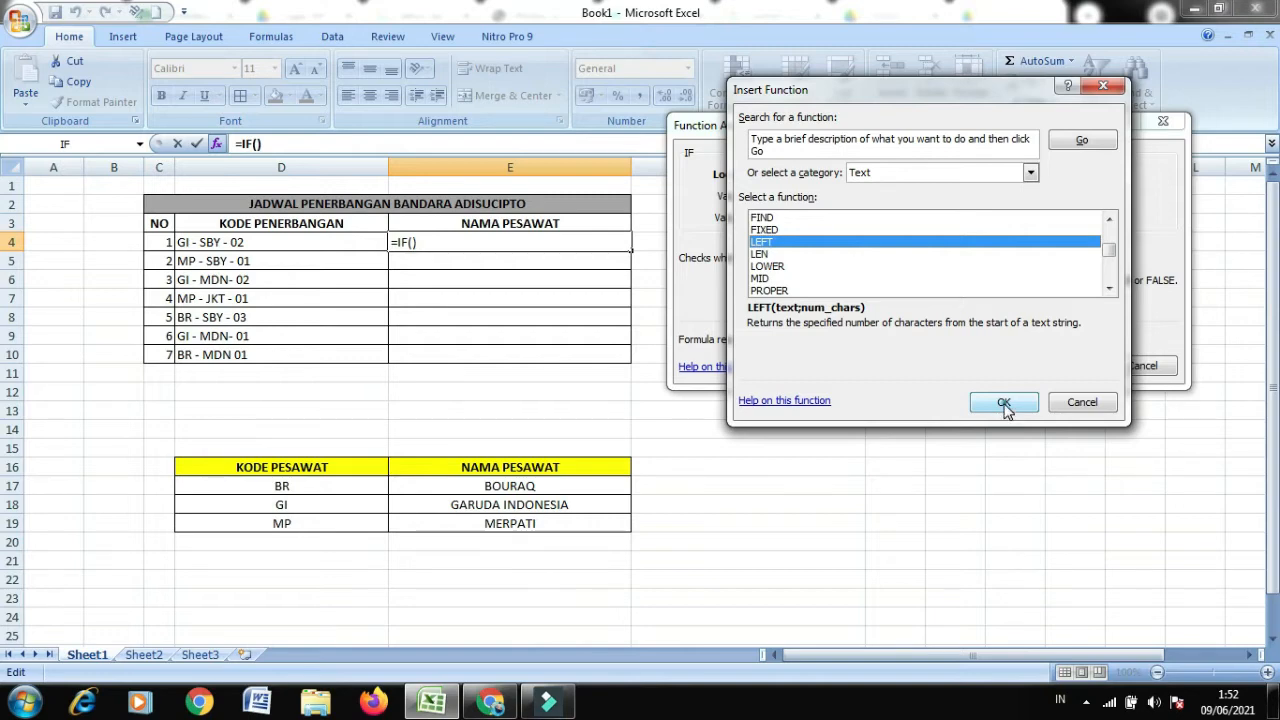
left_click(1004, 403)
Step: Set the LEFT function's text to cell D4 and its number of characters to 2
left_click(815, 174)
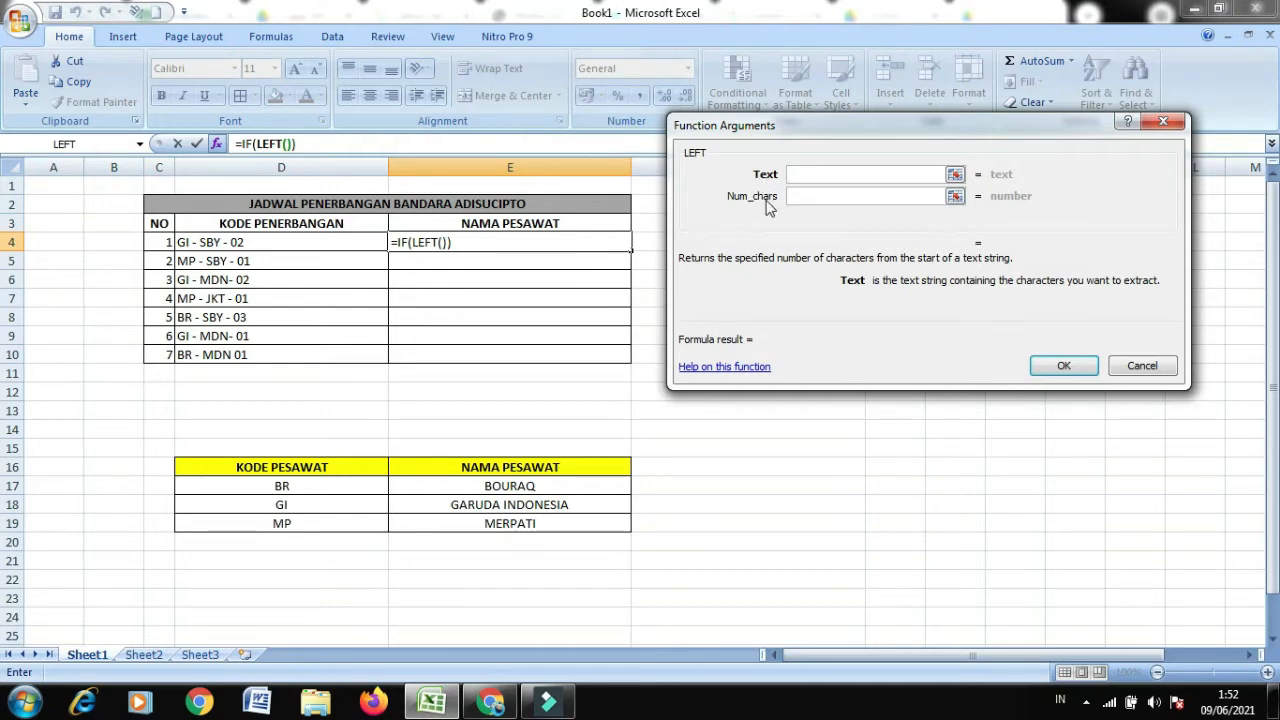
left_click(813, 176)
left_click(353, 245)
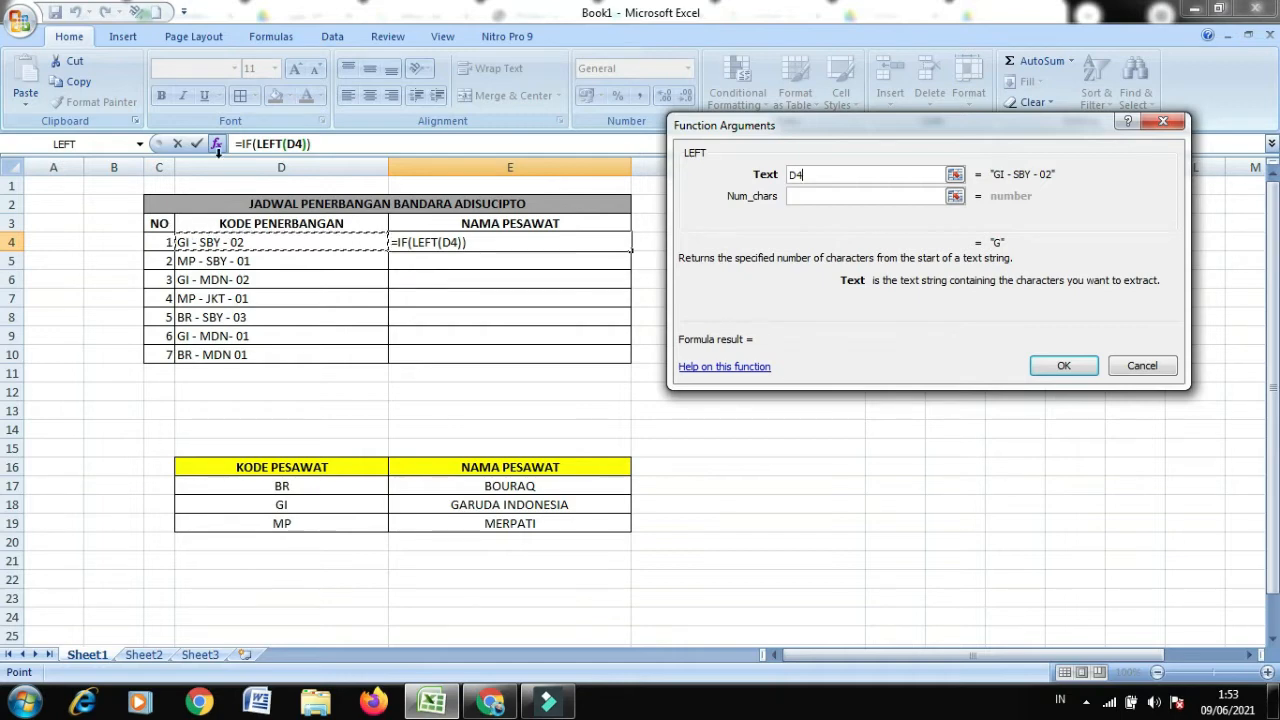
left_click(825, 195)
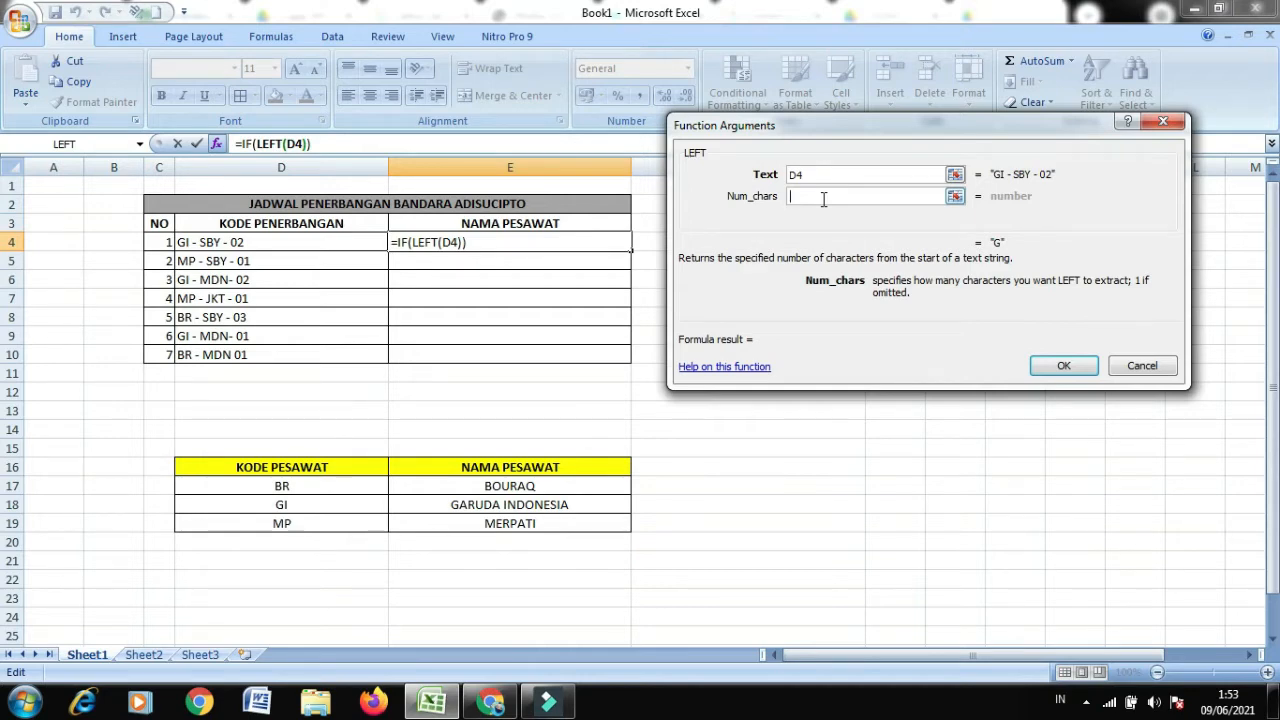
type("2")
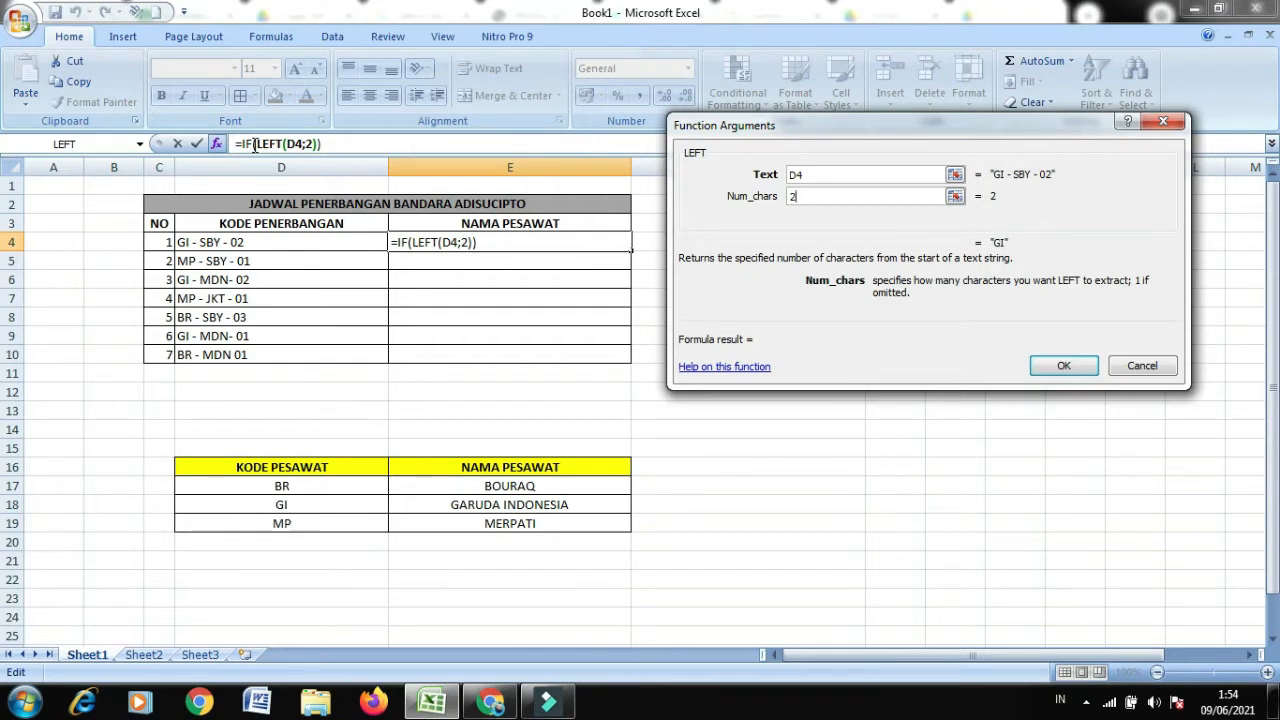
Step: Return to the outer IF arguments and complete the logical test as LEFT(D4;2)="BR"
left_click(250, 144)
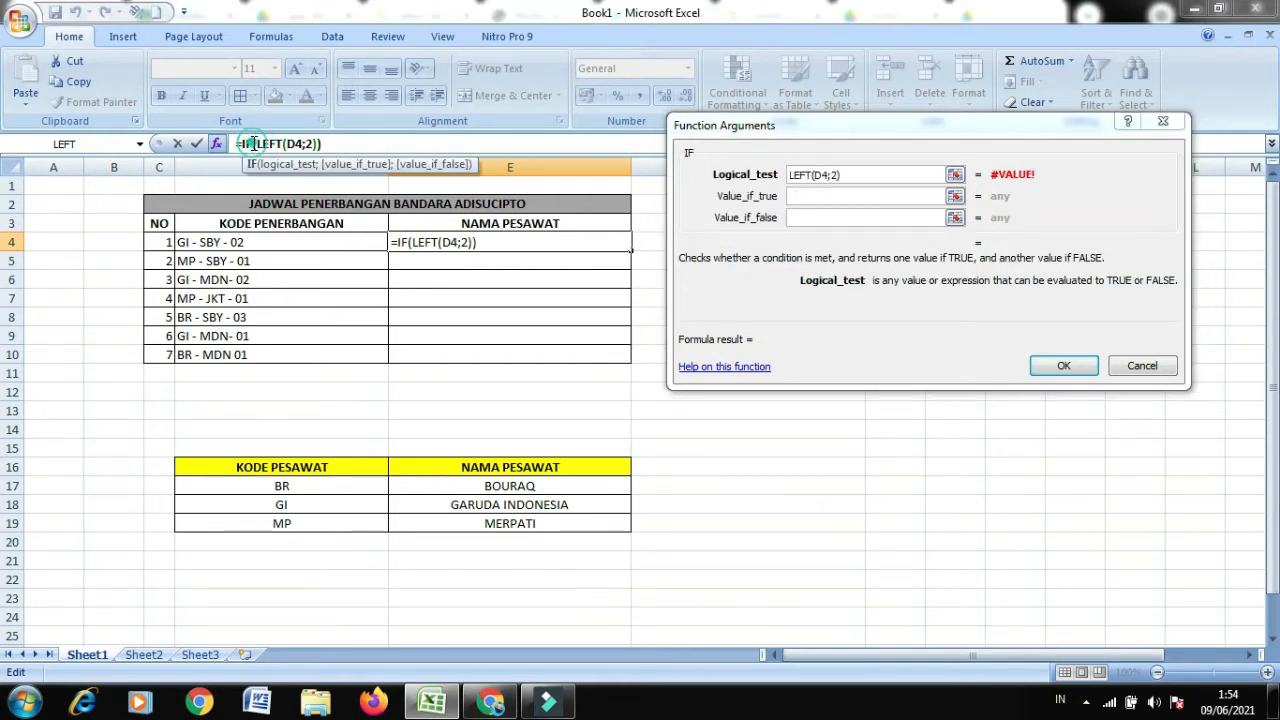
left_click(836, 196)
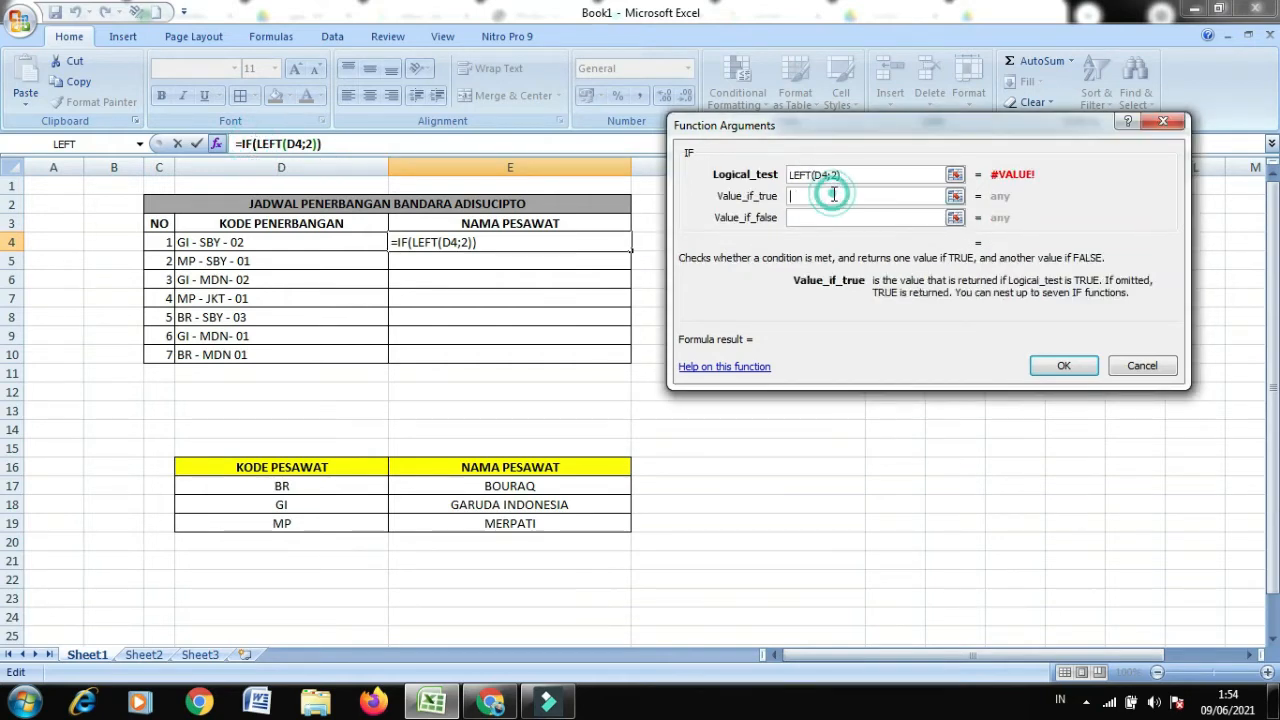
left_click(851, 175)
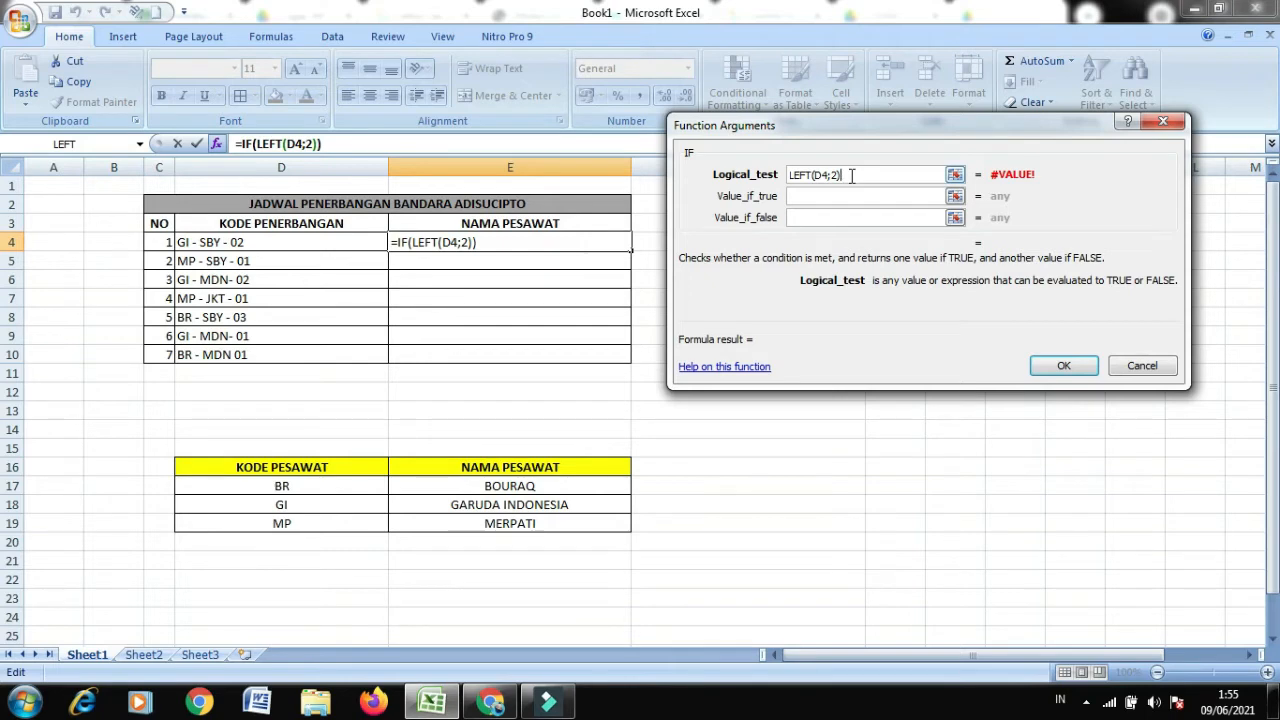
type("=")
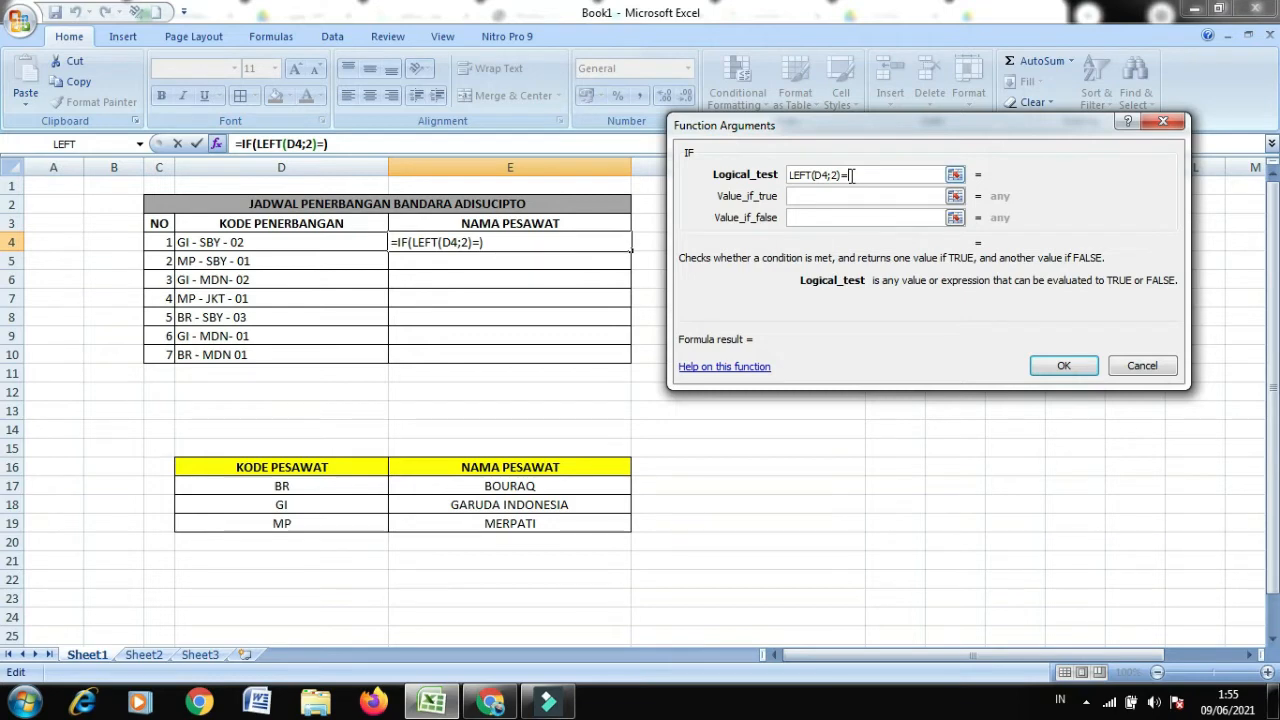
type("\"BR\"")
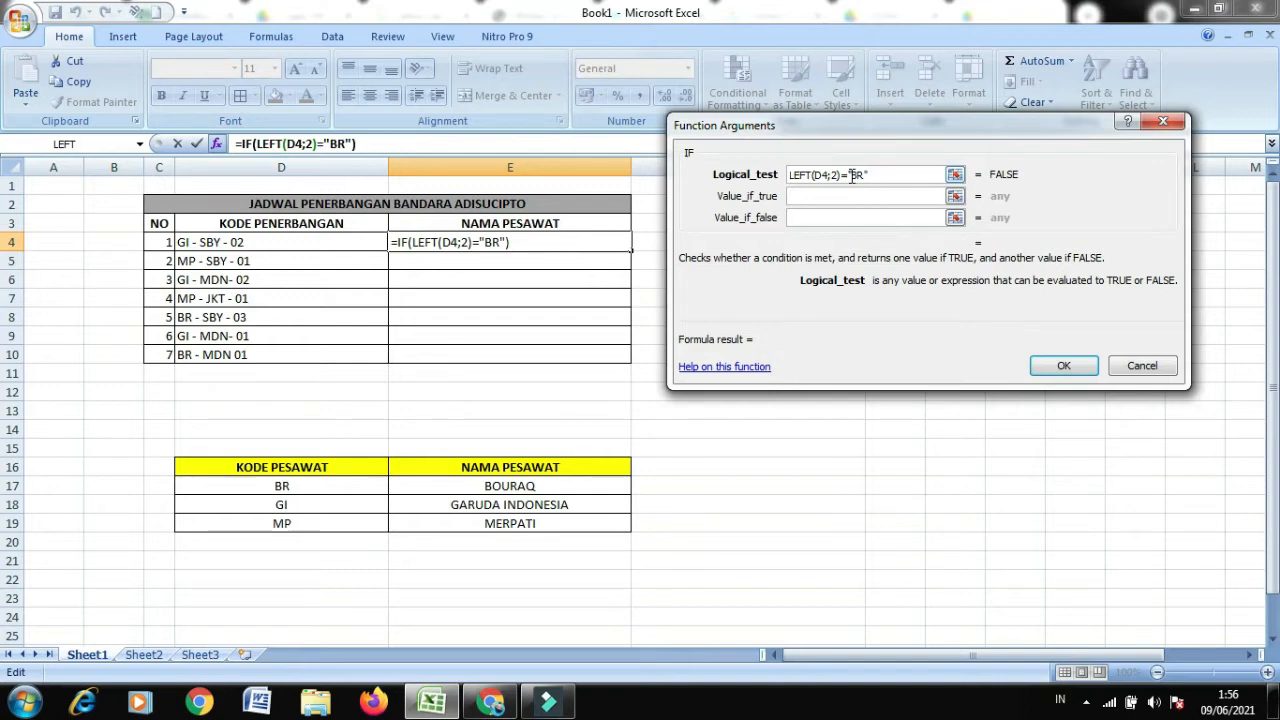
Step: Set the outer IF function's value if true to BOURAQ
left_click(855, 197)
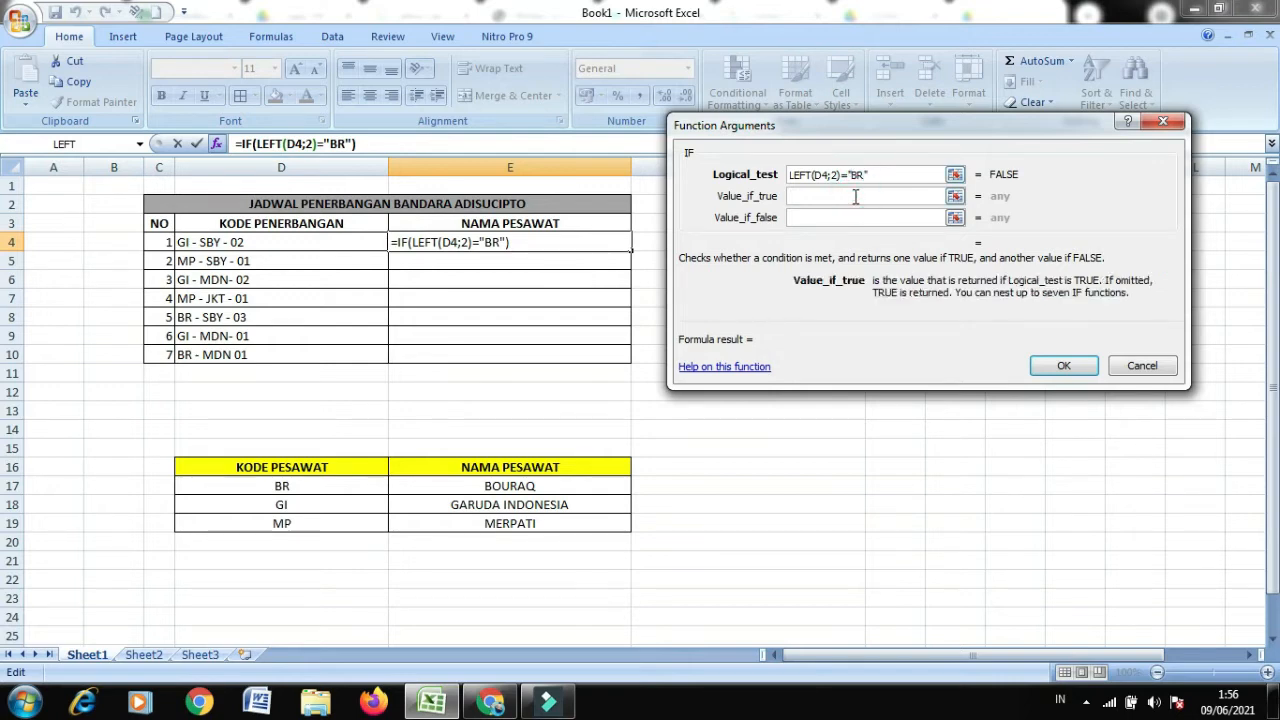
type("BOUR")
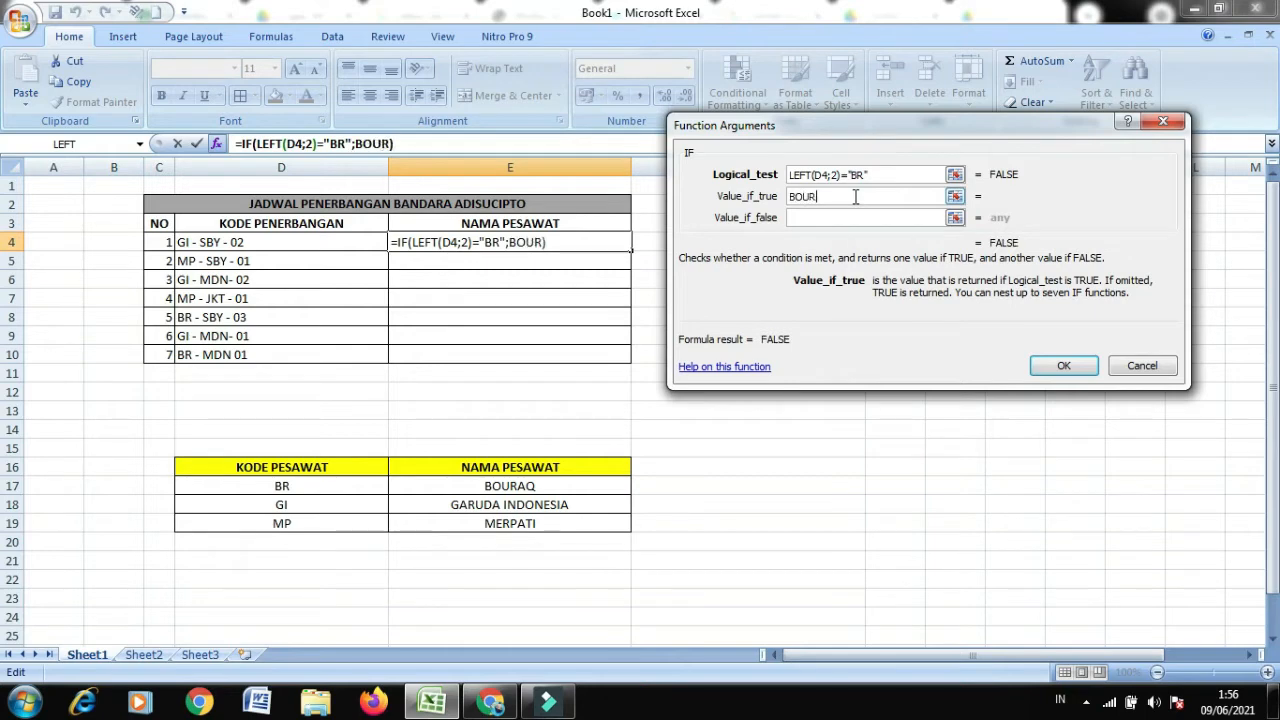
type("AQ")
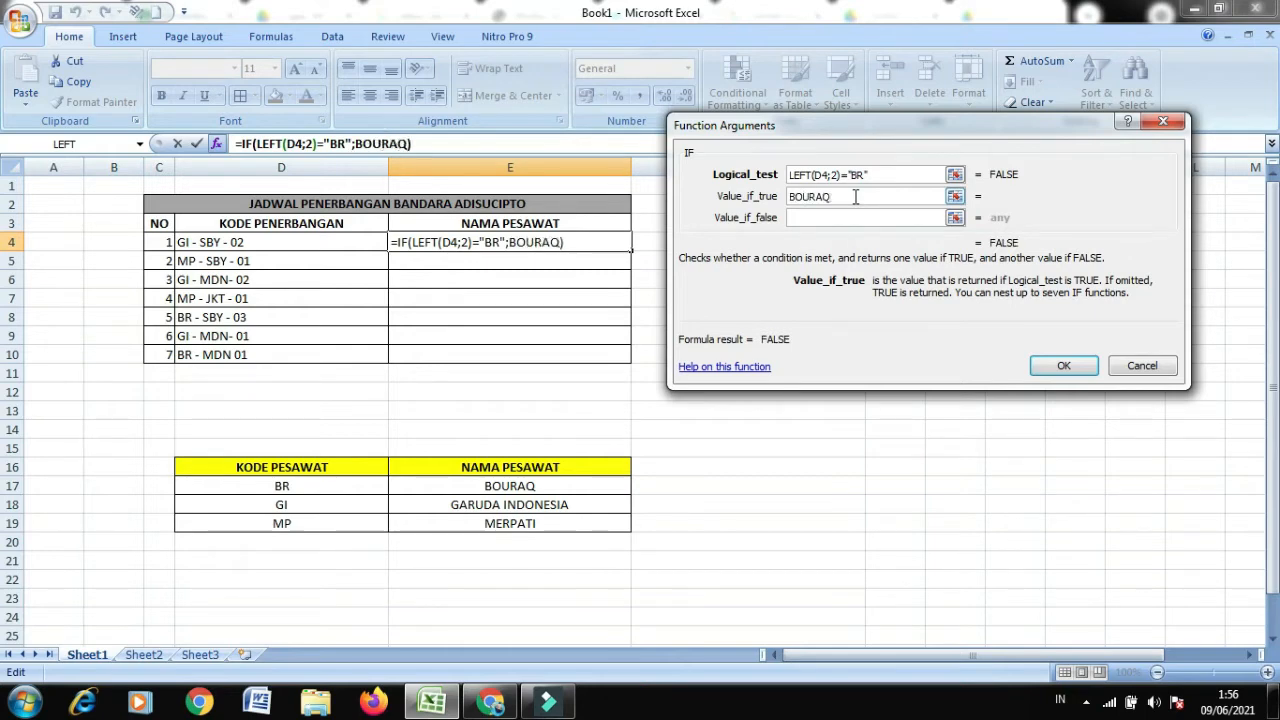
left_click(830, 220)
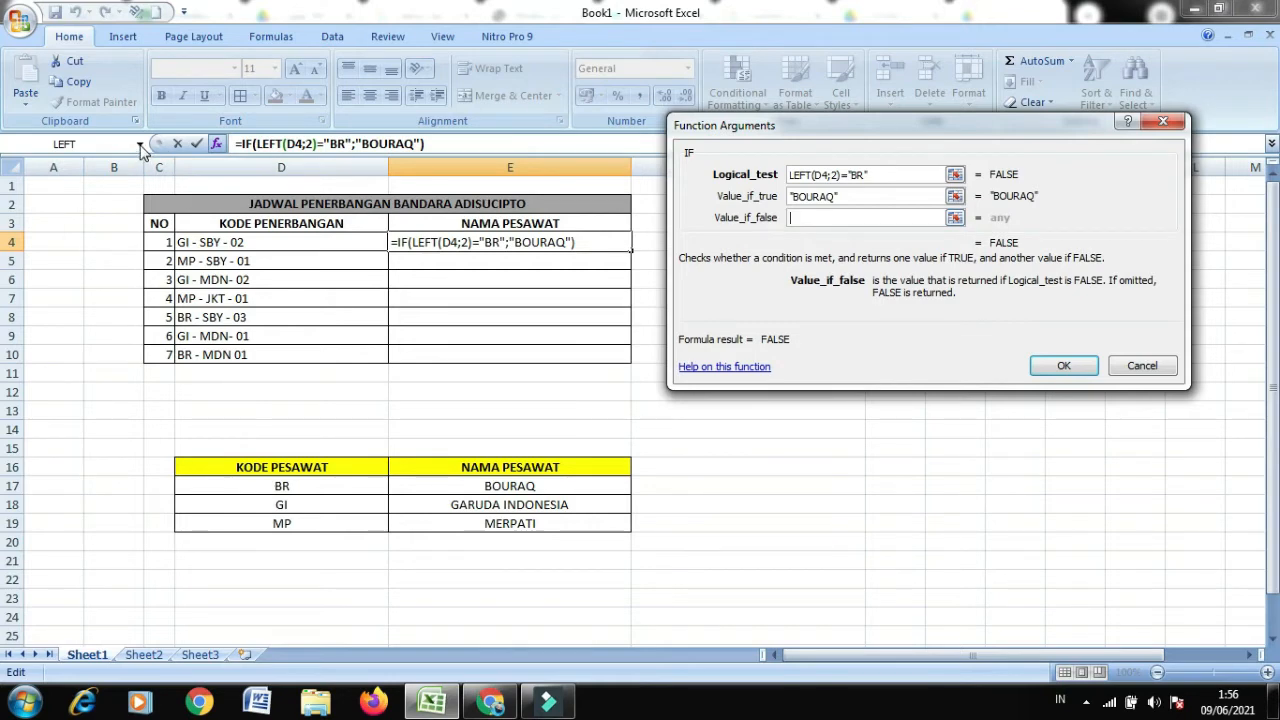
left_click(855, 203)
Step: Nest a second IF function as the outer IF's value if false
left_click(797, 217)
left_click(141, 145)
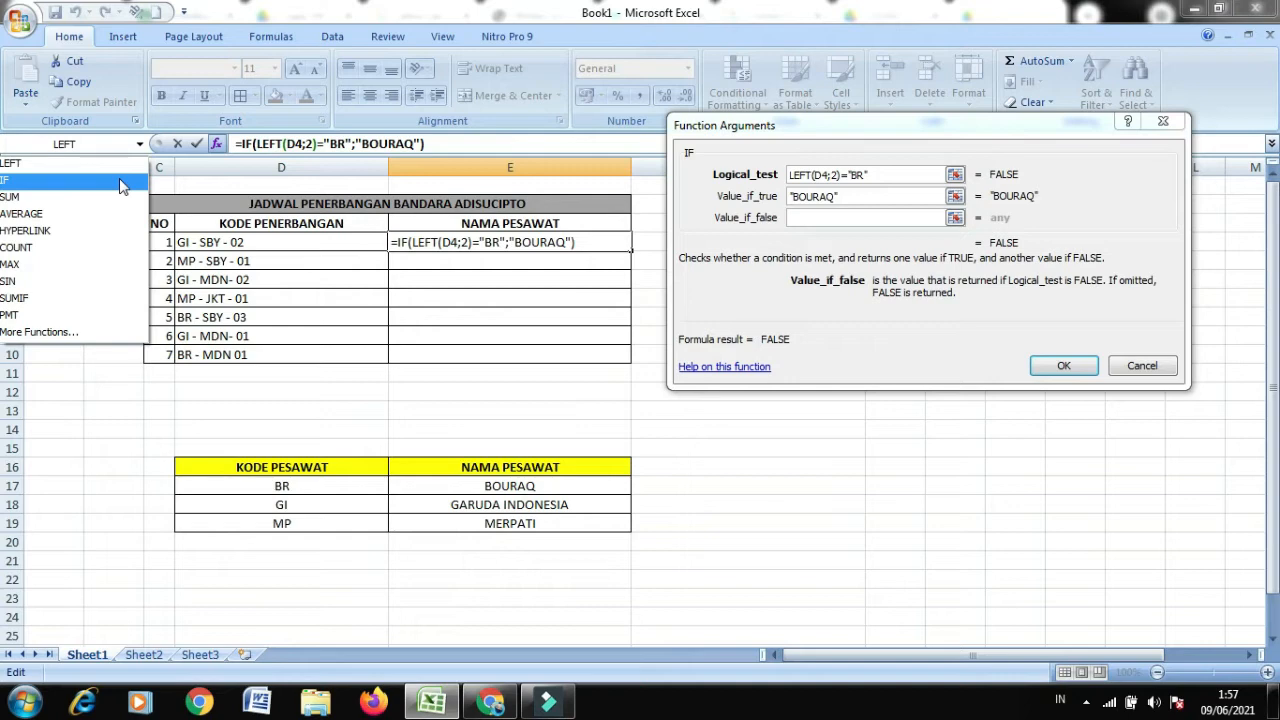
left_click(119, 179)
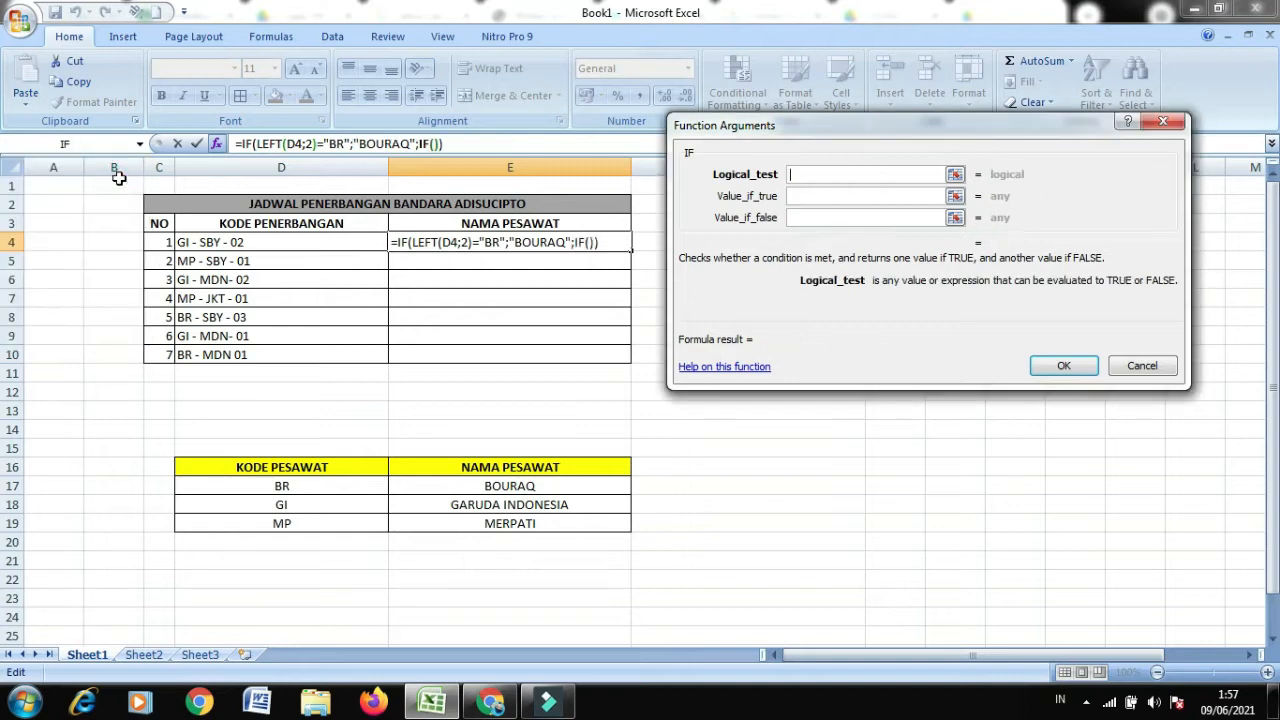
Step: Nest LEFT in the second IF's logical test, extracting 2 characters from cell D4
left_click(833, 174)
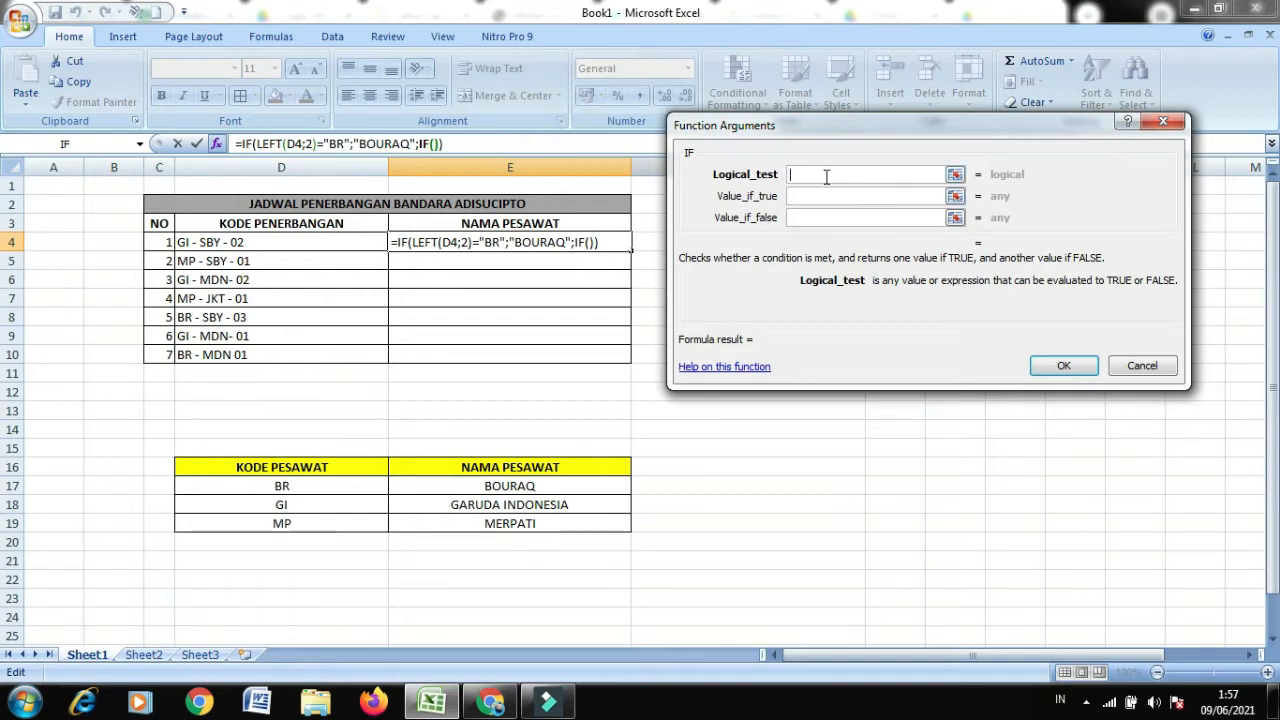
left_click(139, 144)
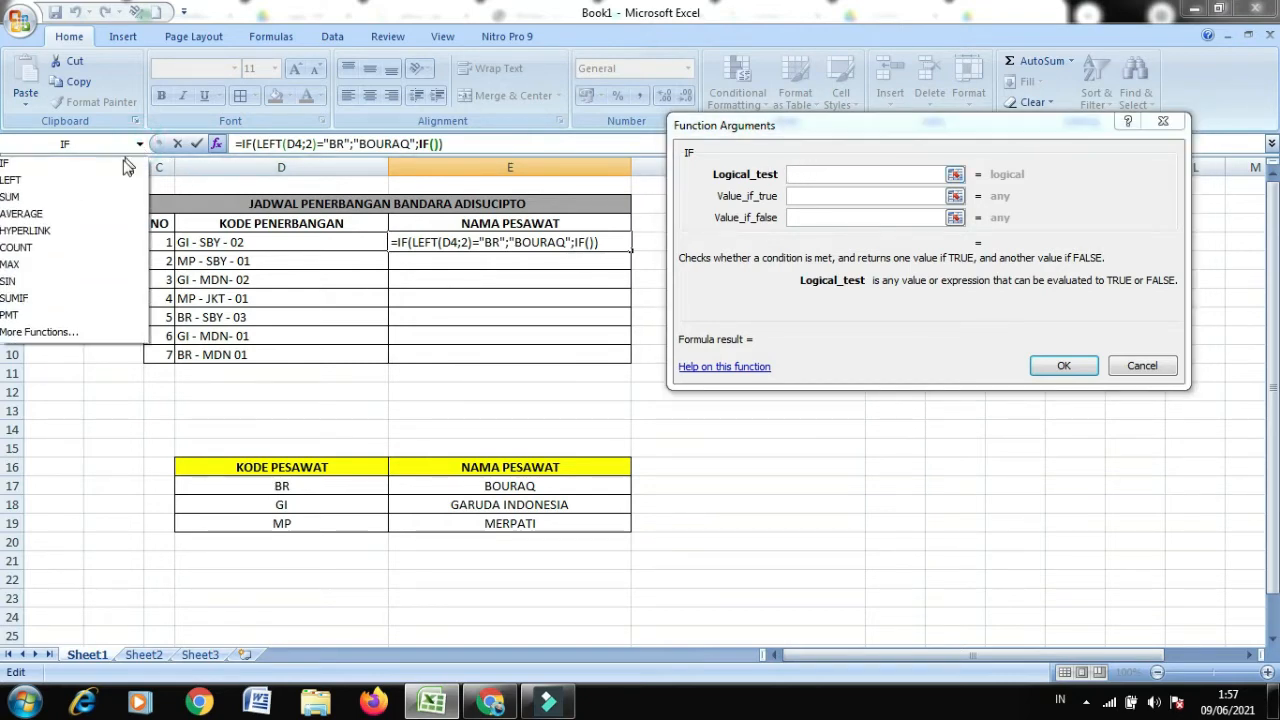
left_click(112, 181)
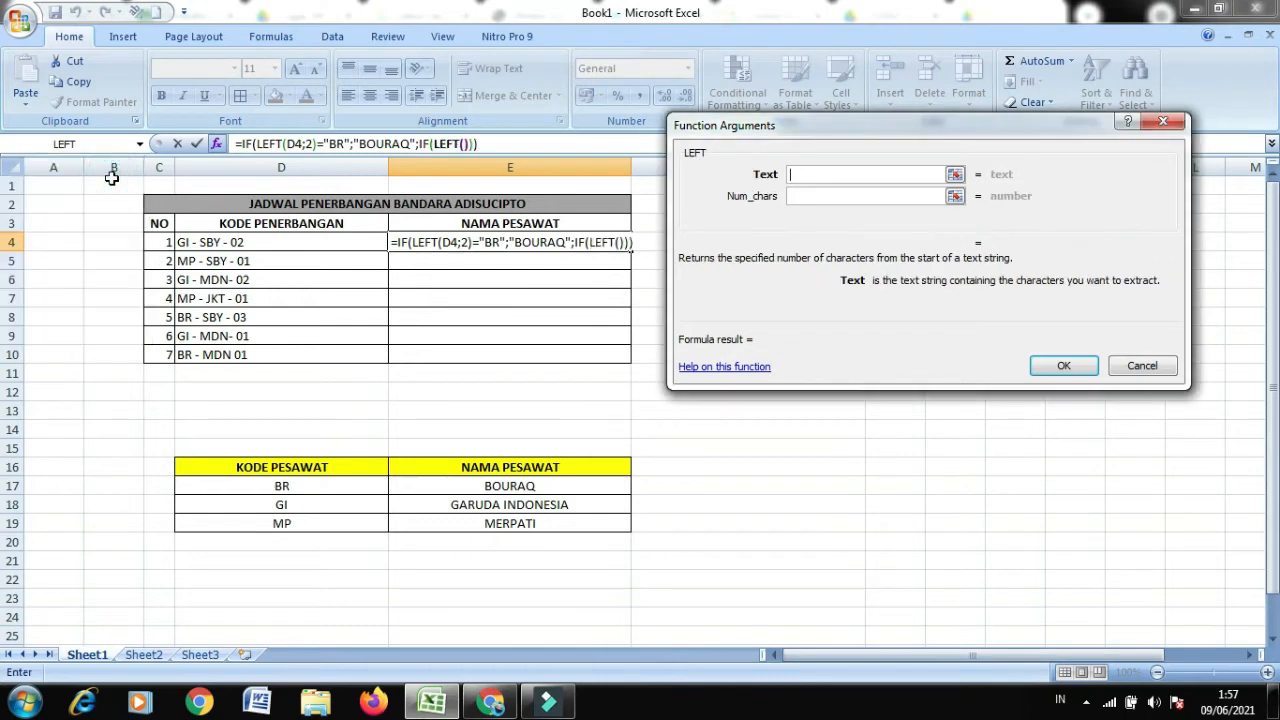
left_click(855, 172)
left_click(361, 245)
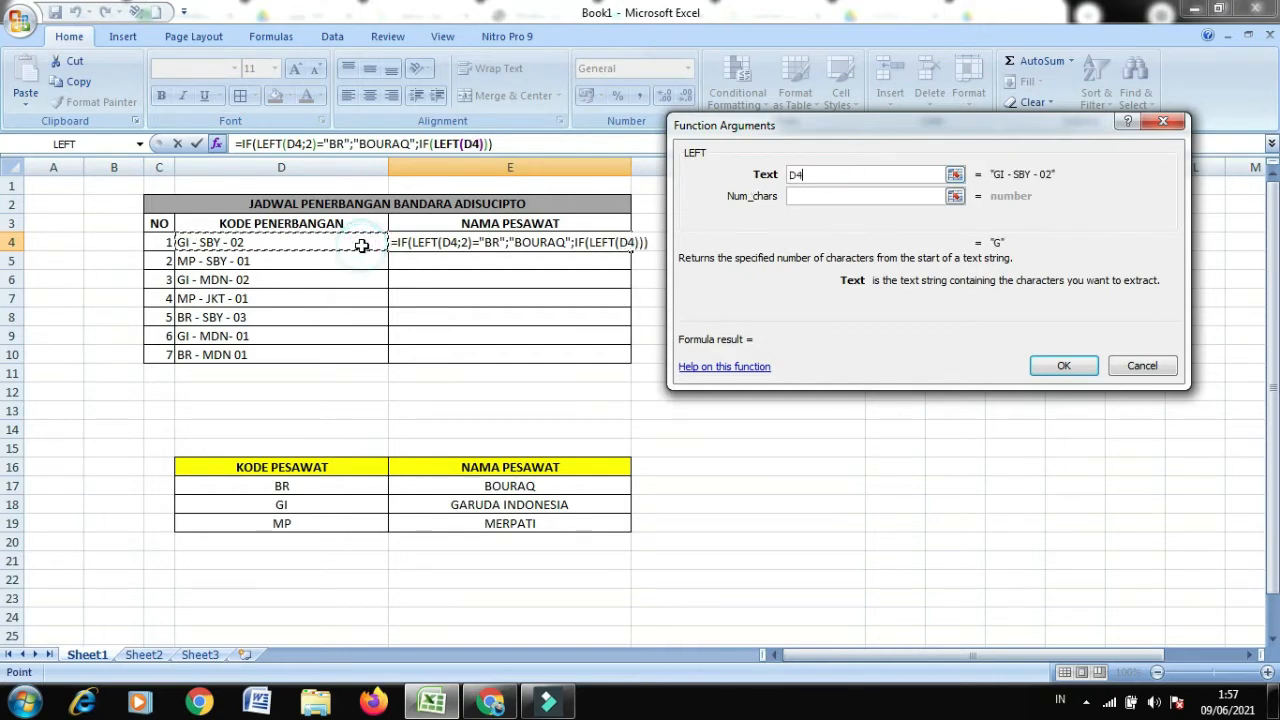
left_click(806, 196)
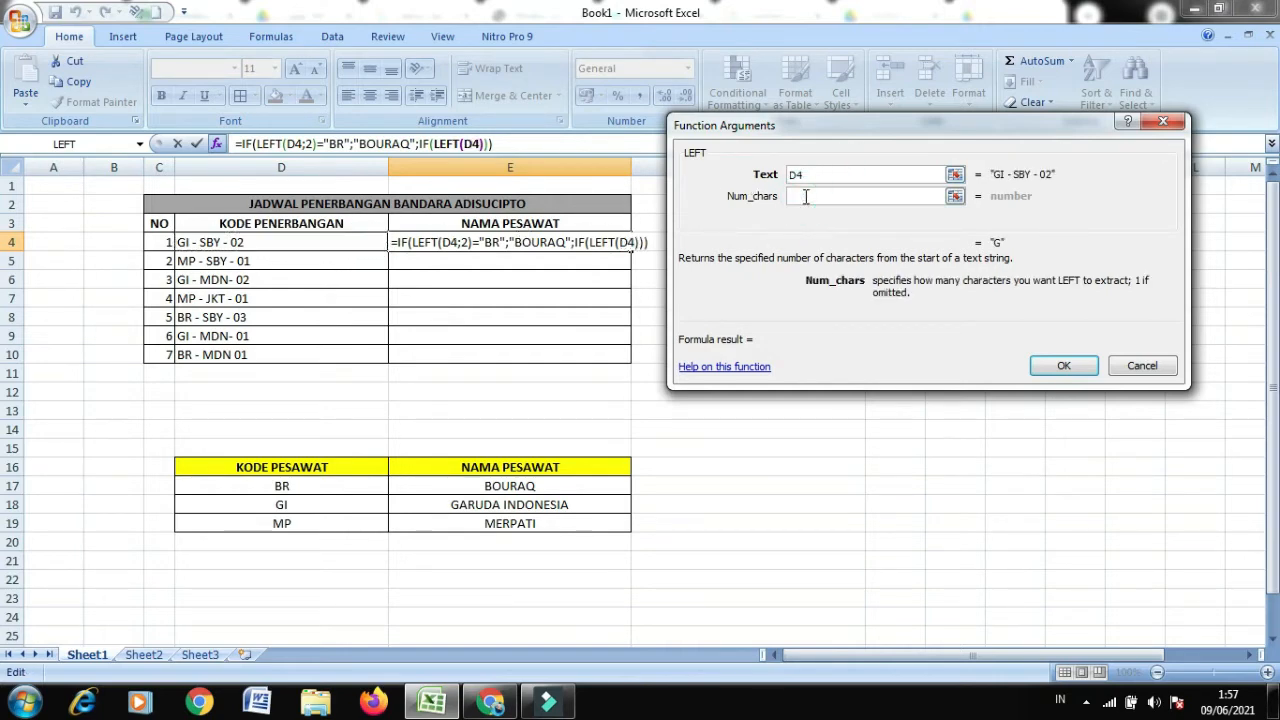
left_click(806, 196)
type("2")
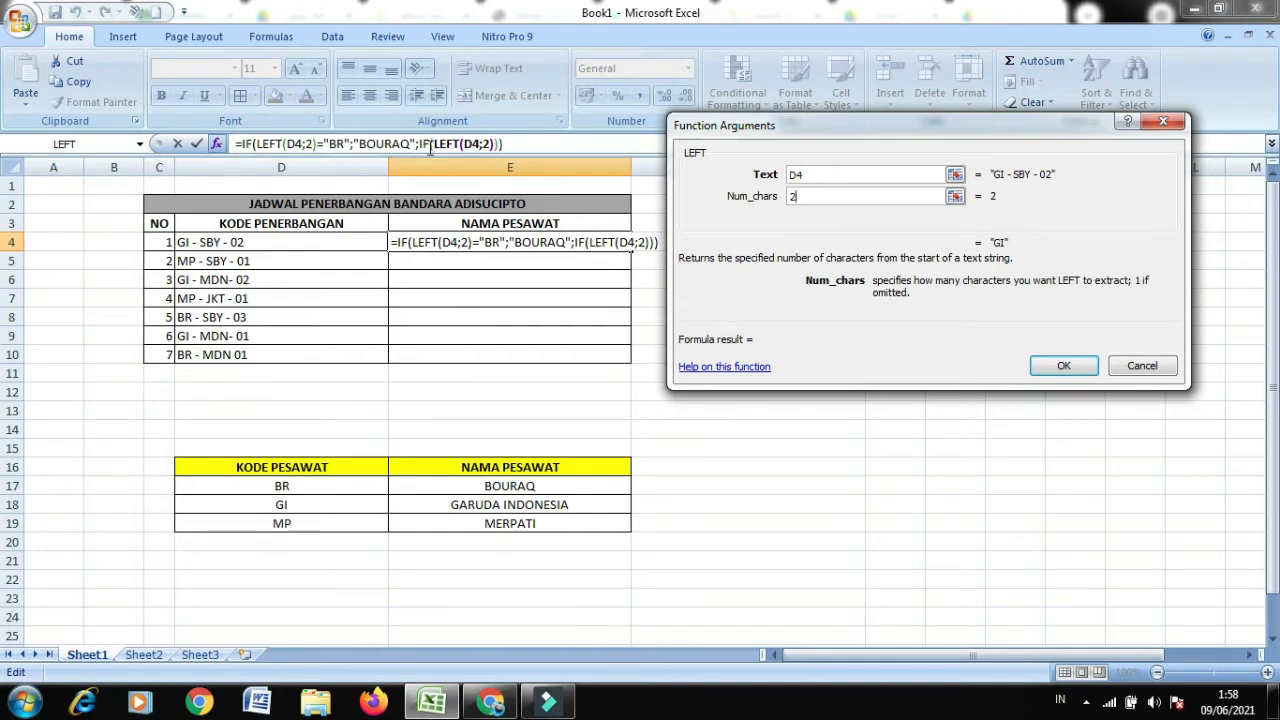
Step: Return to the second IF's arguments and complete its logical test as LEFT(D4;2)="GI"
left_click(431, 144)
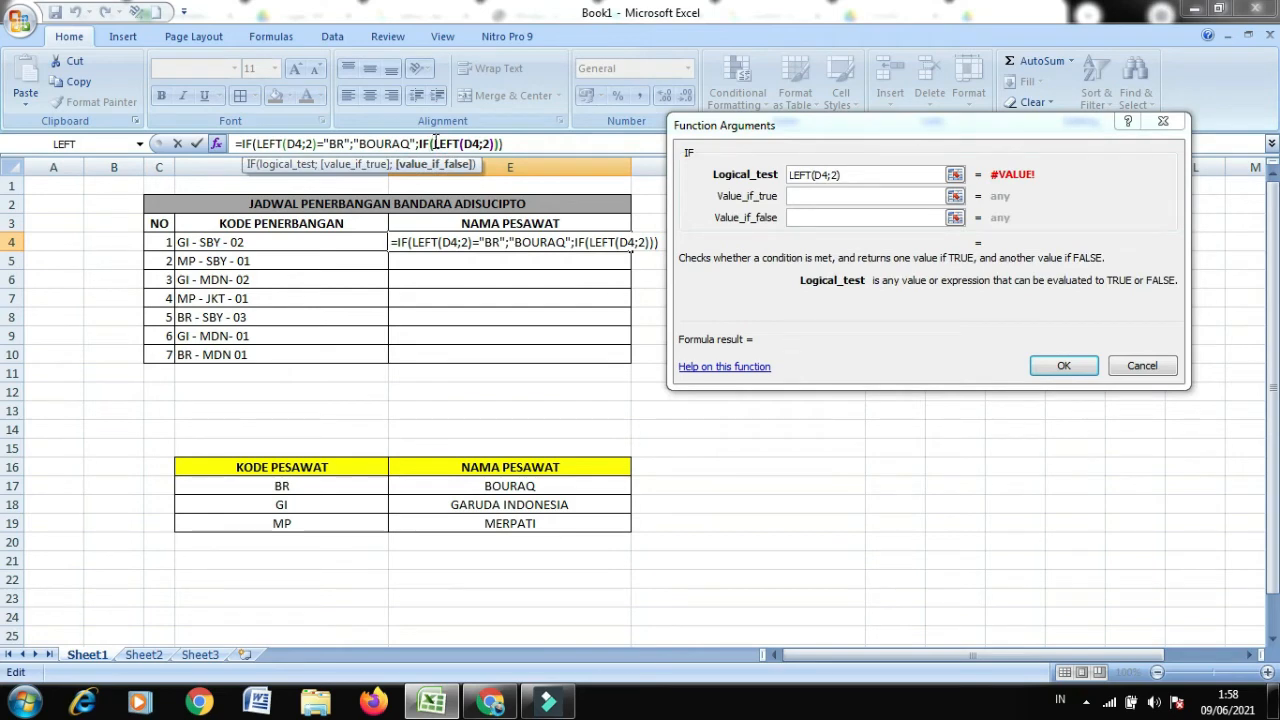
left_click(872, 176)
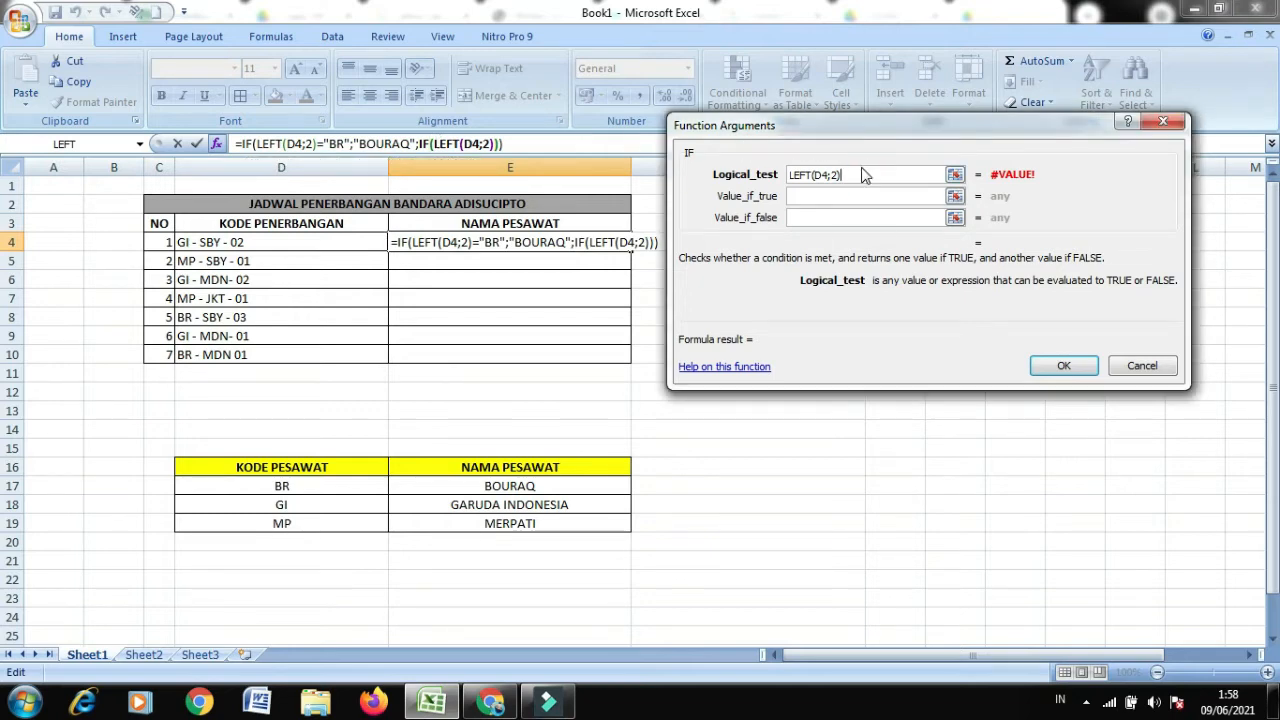
type("=")
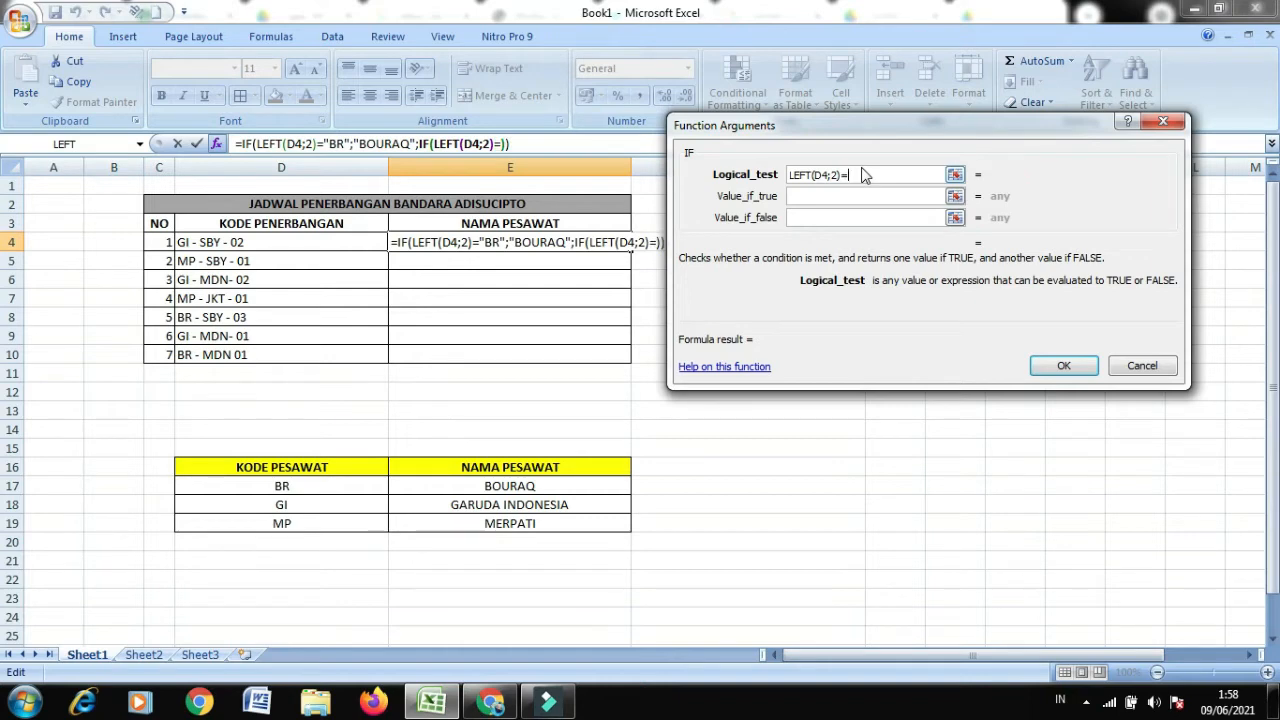
type("\"GI\"")
Step: Set the second IF function's value if true to GARUDA INDONESIA
key("Tab")
type("GAR")
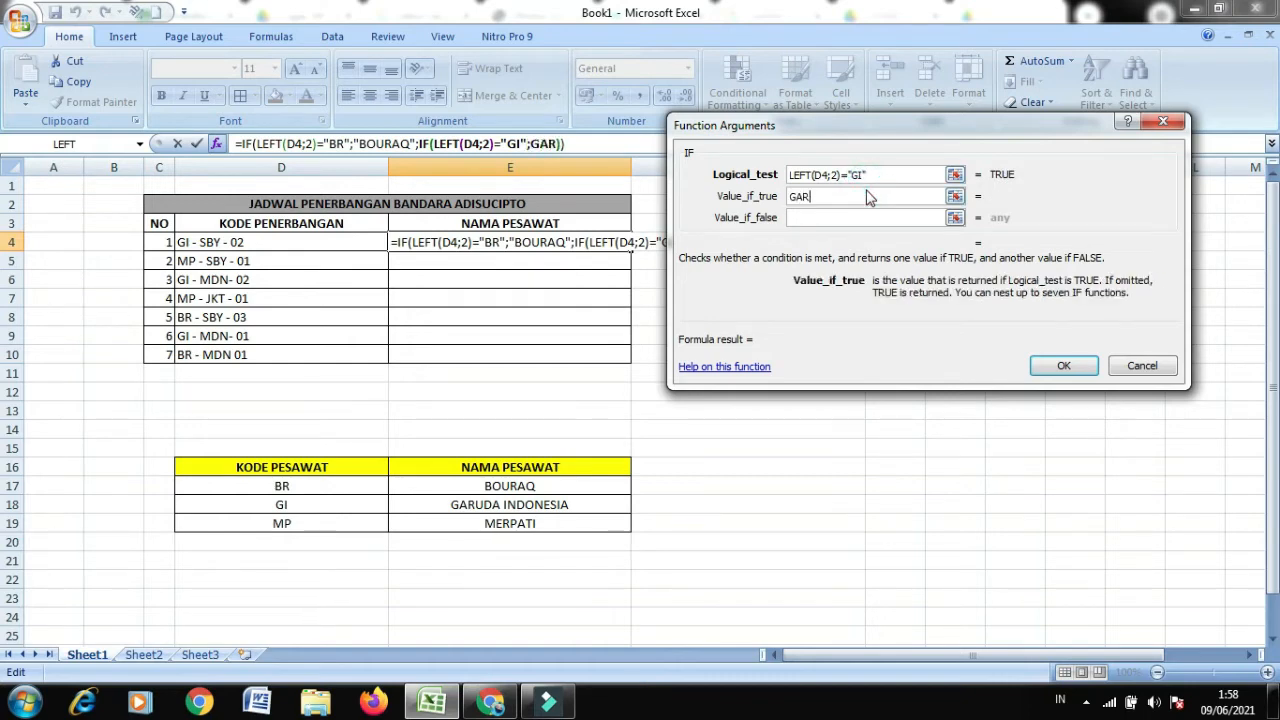
type("UDA INDON")
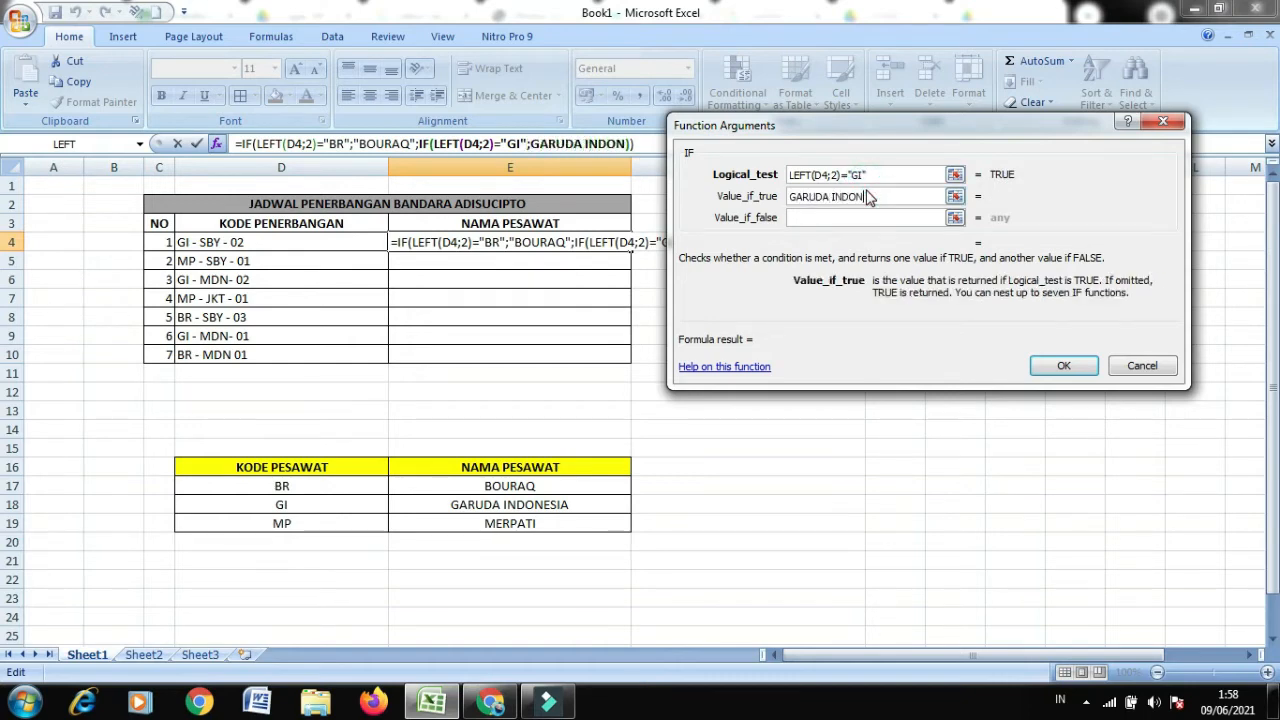
type("ESIA")
key("Tab")
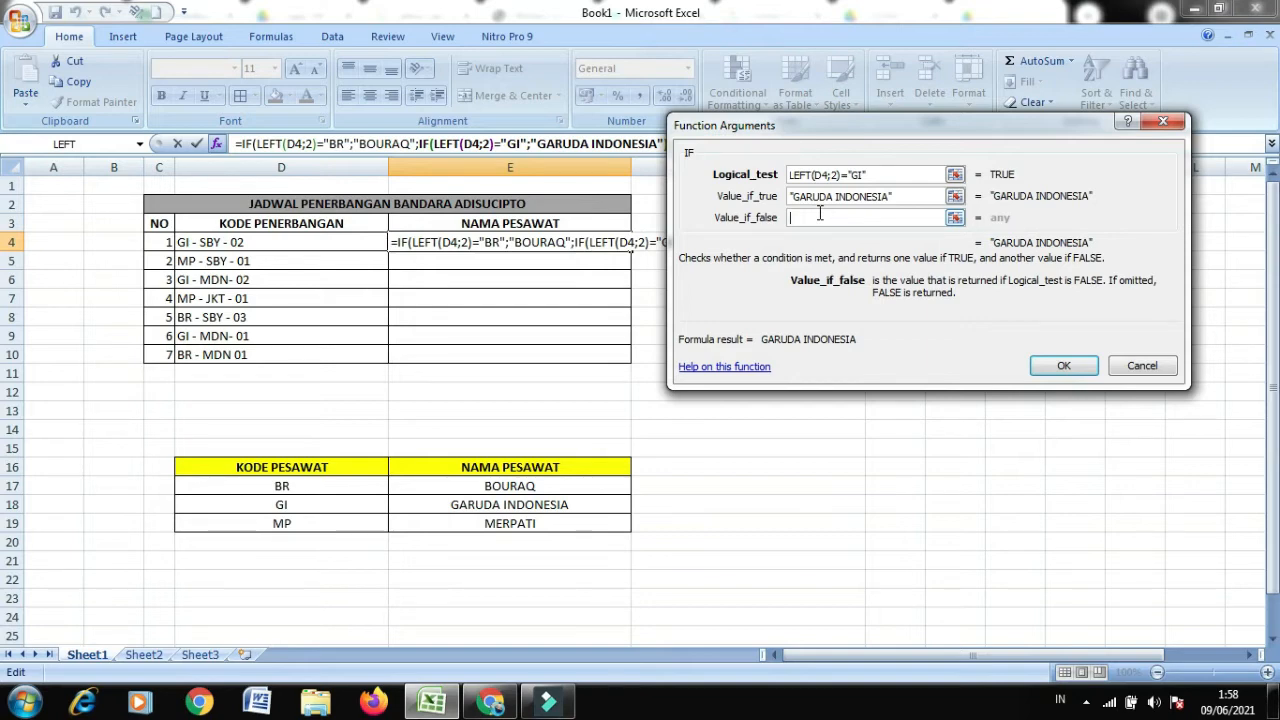
Step: Nest a third IF function as the second IF's value if false and move the arguments dialog clear of the formula
left_click(140, 145)
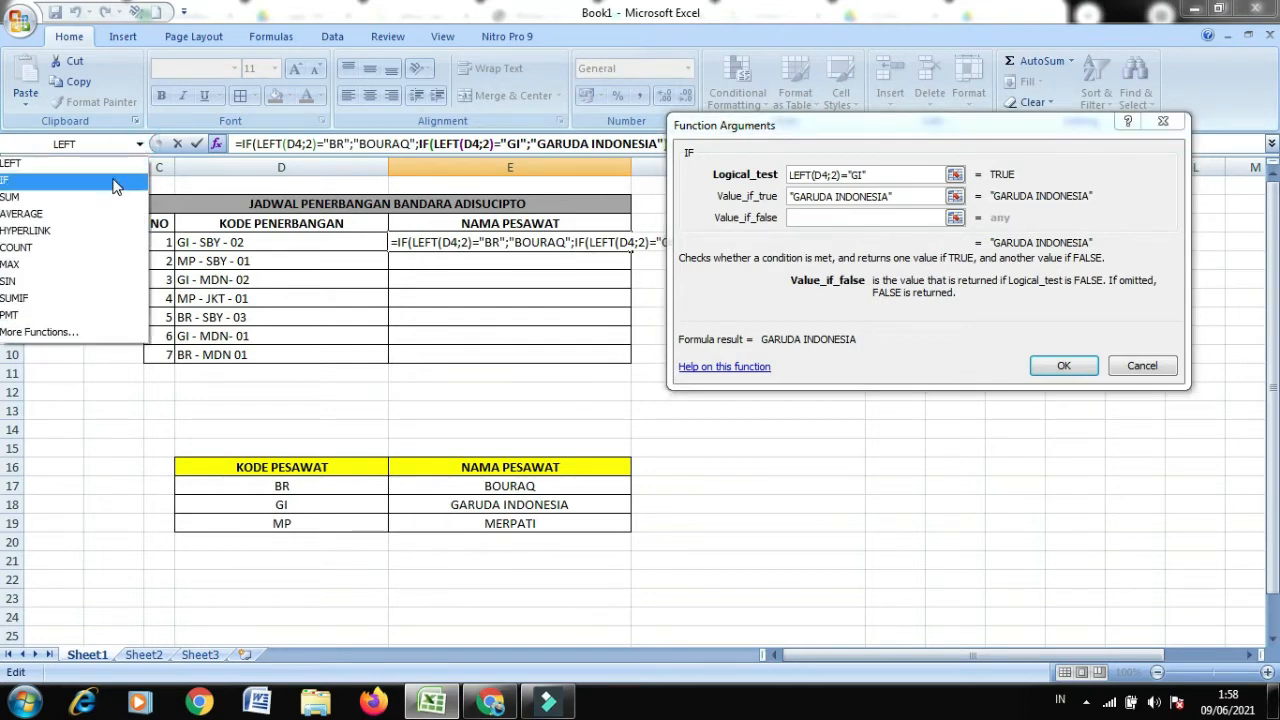
left_click(108, 179)
left_click_drag(882, 133, 860, 283)
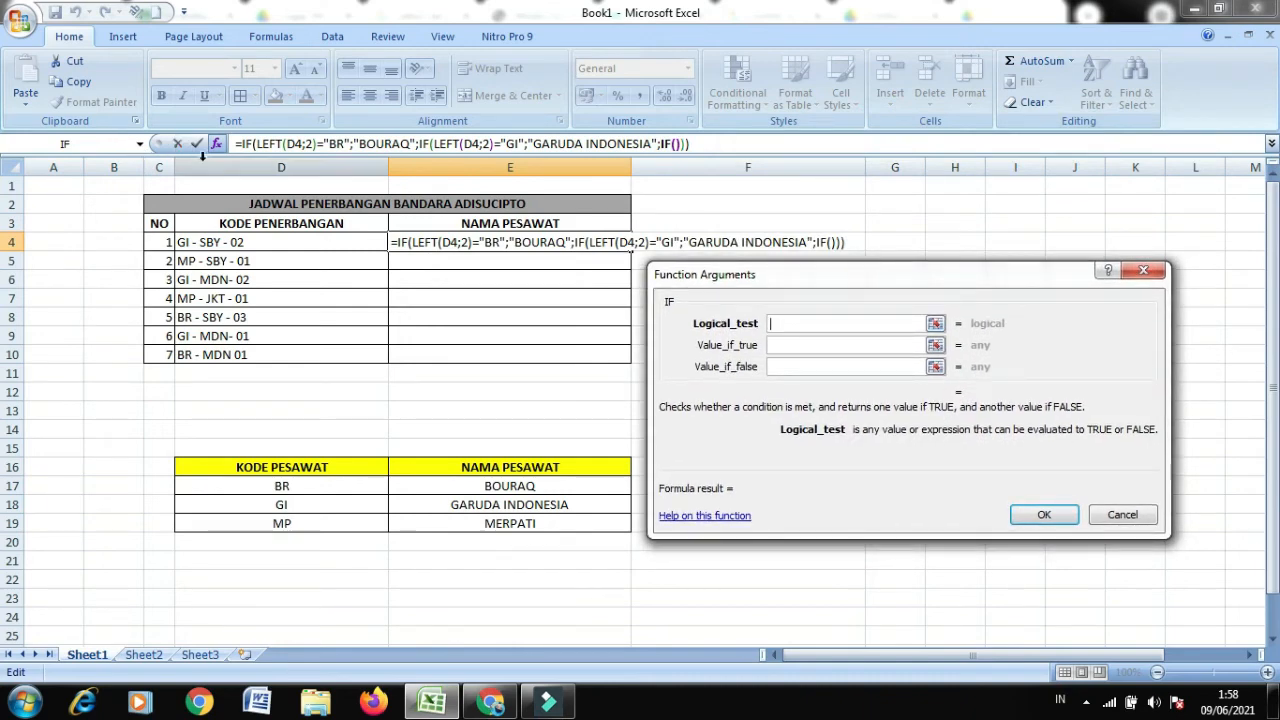
Step: Nest LEFT in the third IF's logical test, extracting 2 characters from cell D4
left_click(140, 144)
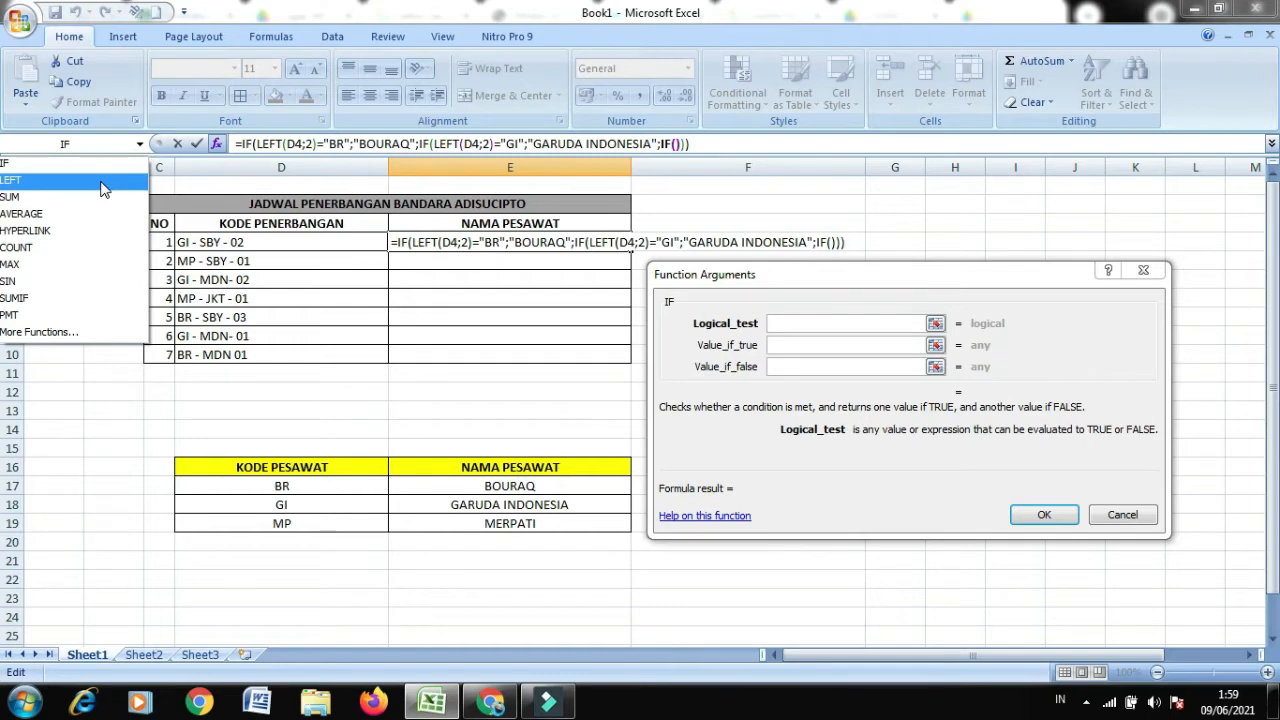
left_click(820, 323)
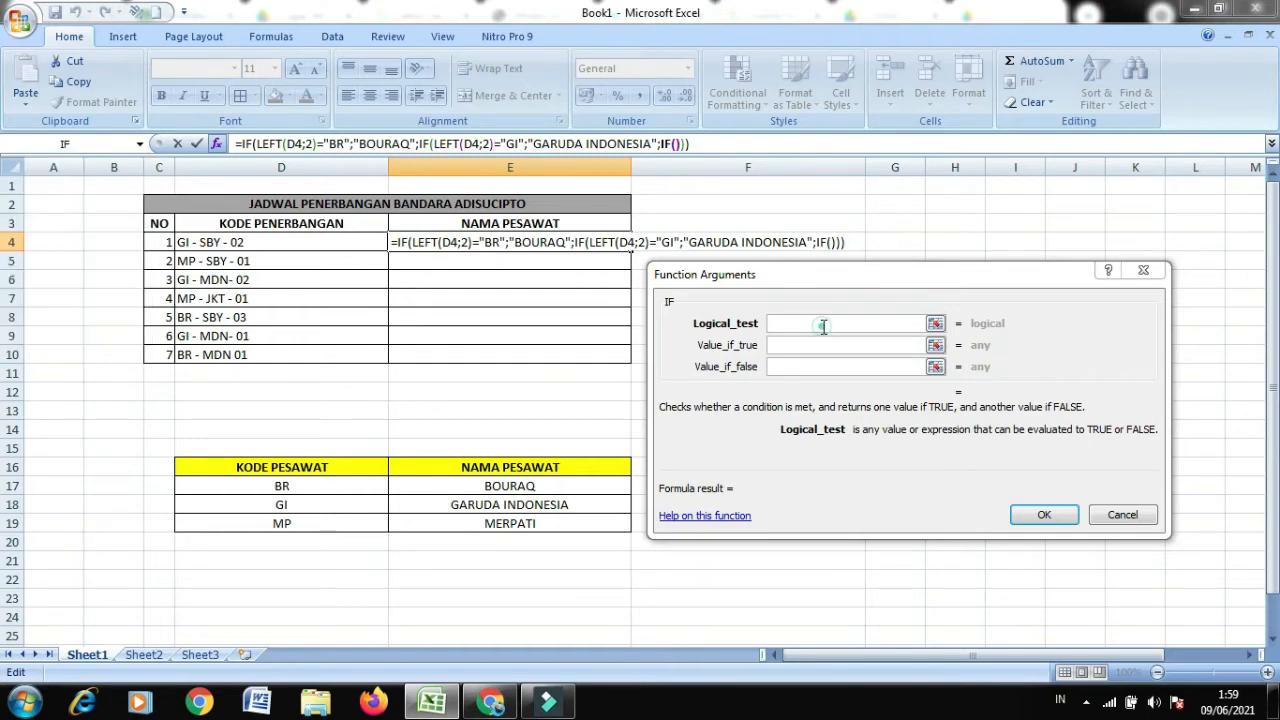
left_click(139, 145)
left_click(90, 180)
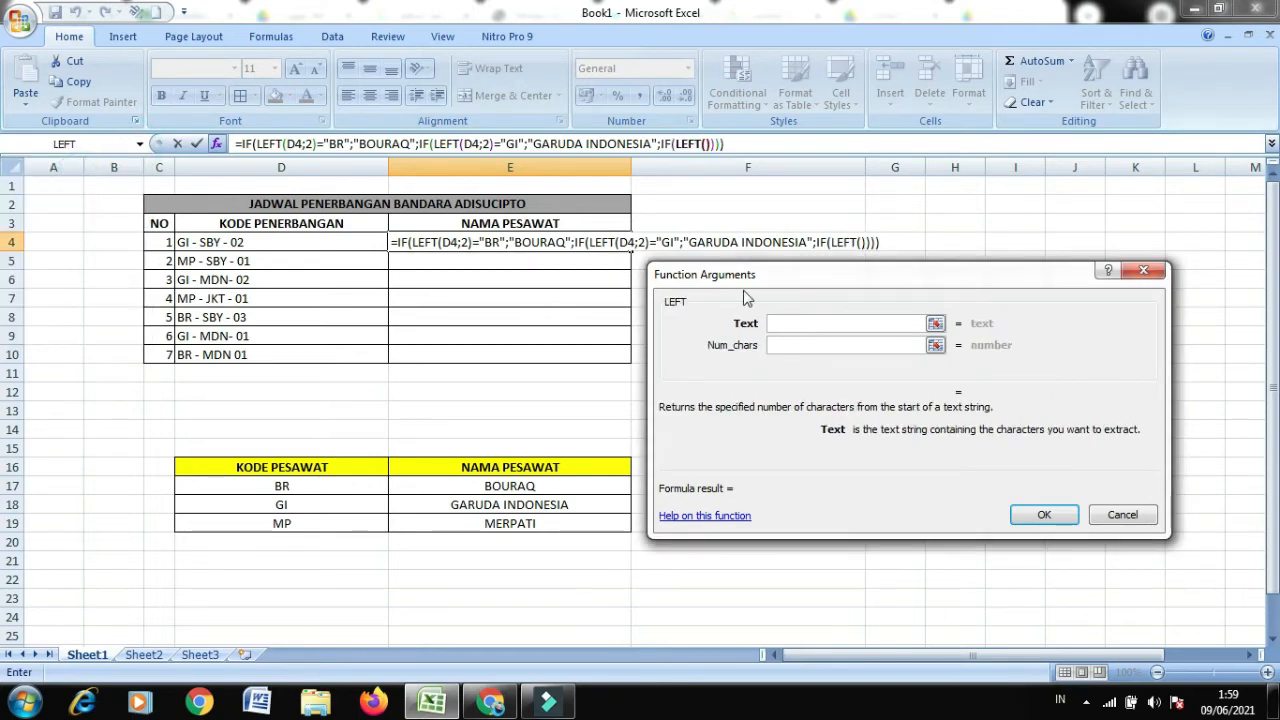
left_click(247, 240)
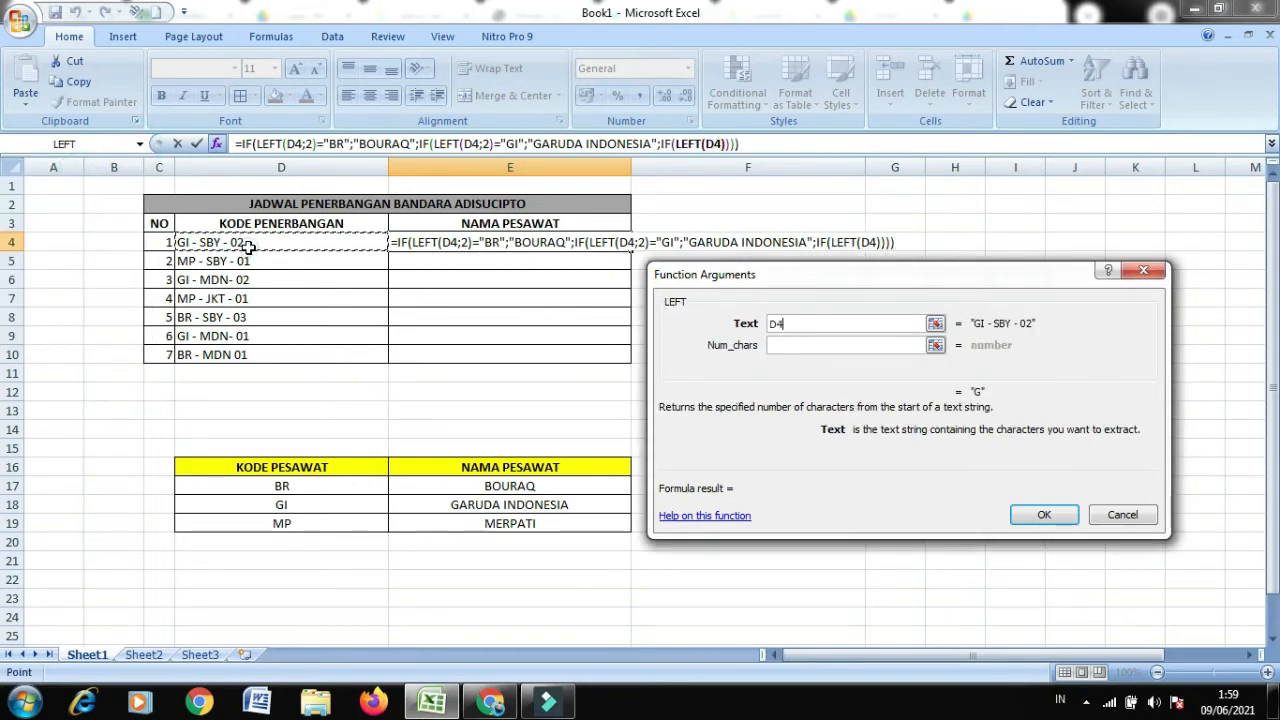
left_click(804, 344)
type("2")
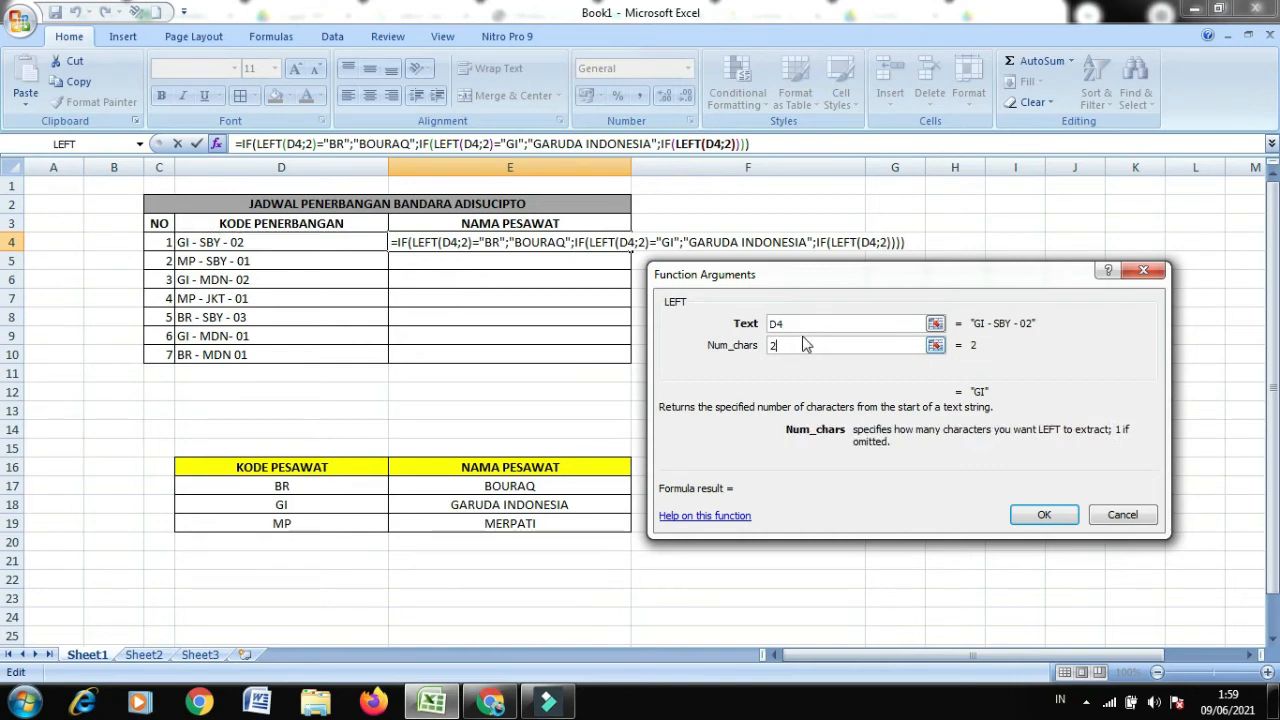
Step: Return to the third IF's arguments and complete its logical test as LEFT(D4;2)="MP"
left_click(668, 143)
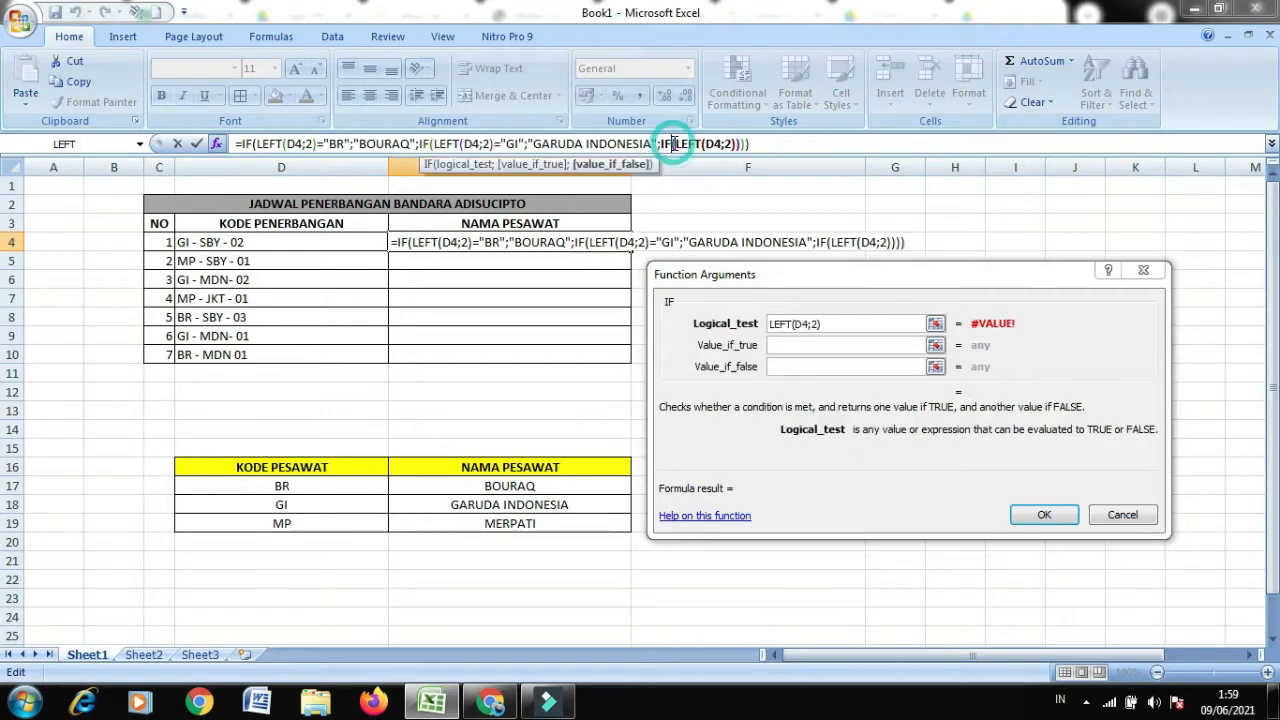
left_click(845, 325)
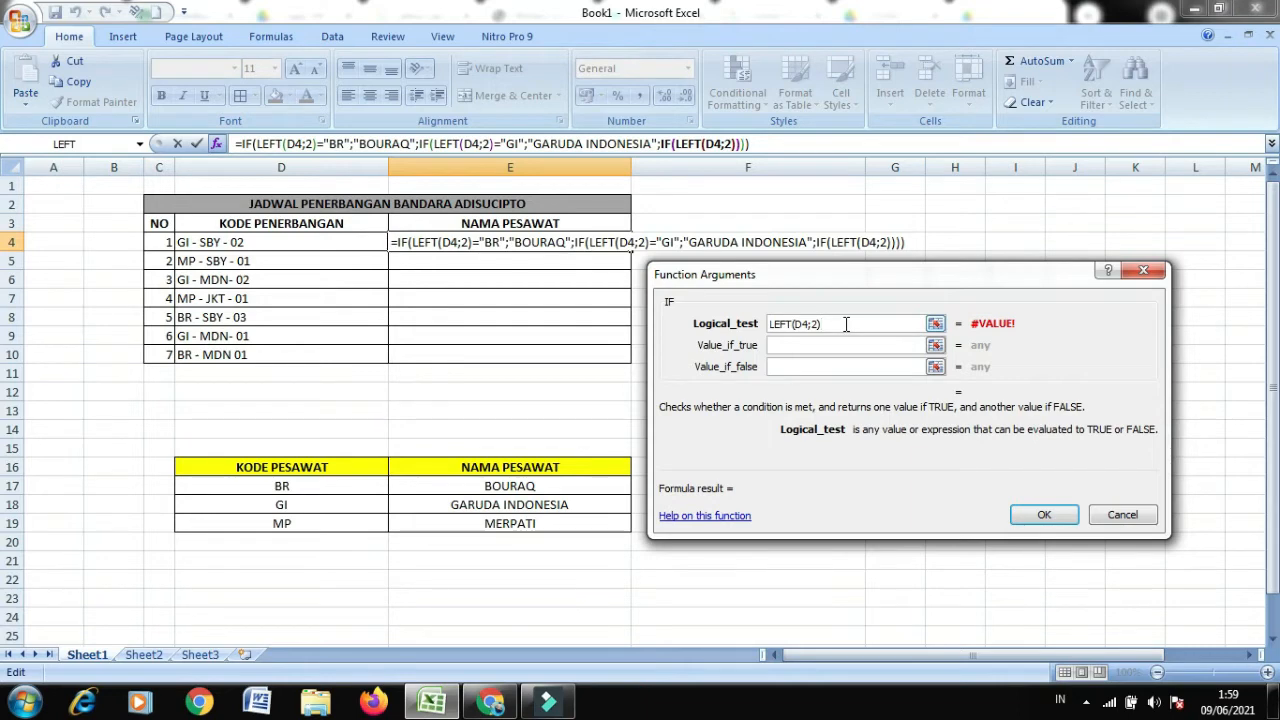
type("=\"")
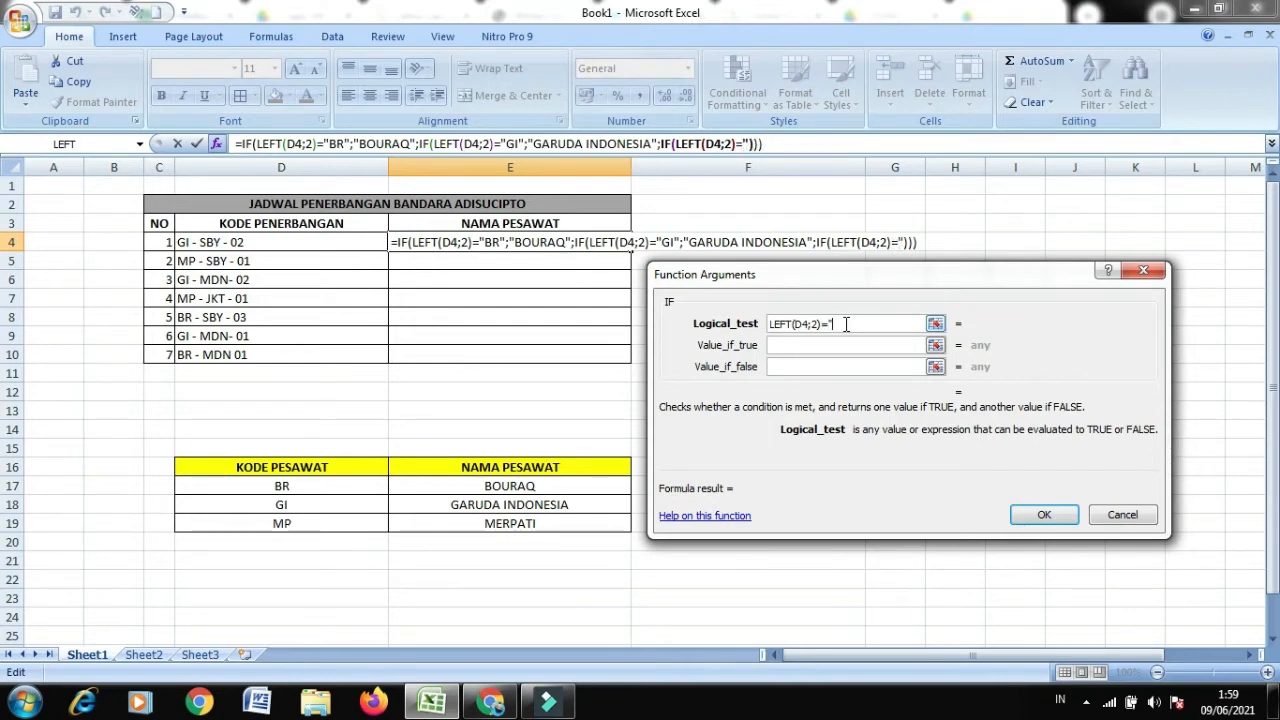
type("MP")
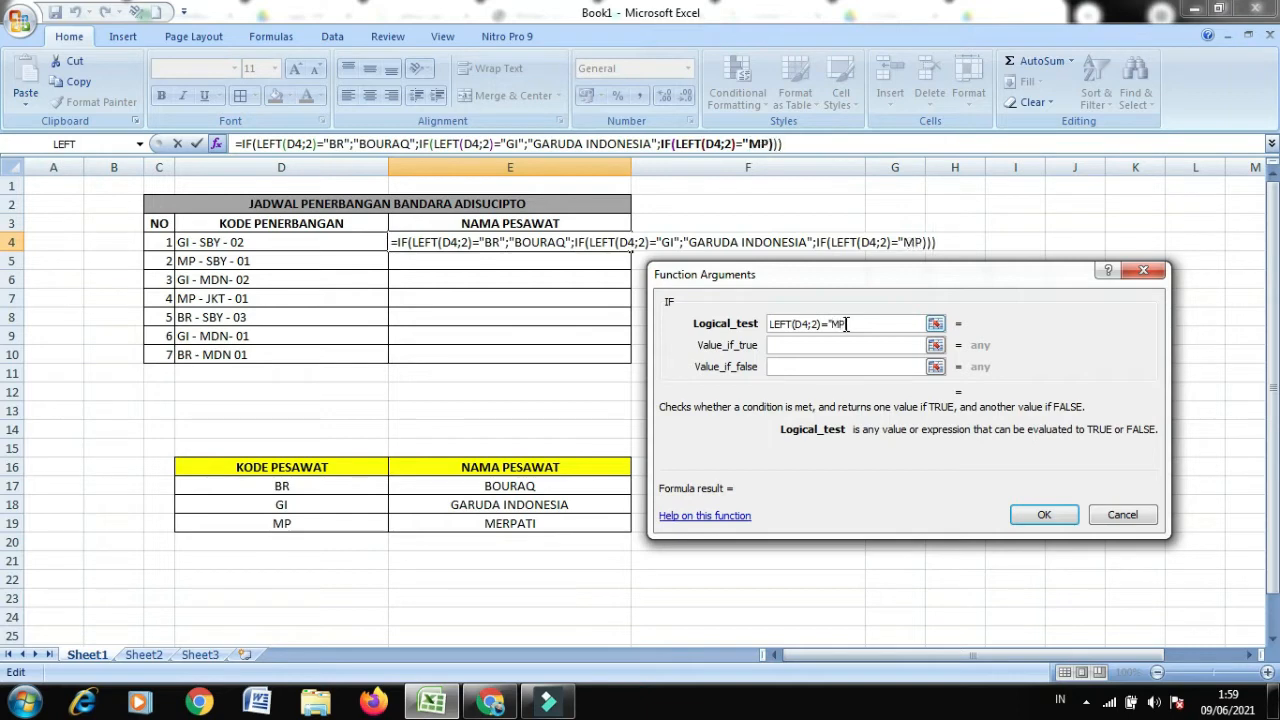
type("\"")
Step: Set the third IF function's value if true to MERPATI
left_click(847, 344)
type("MERP")
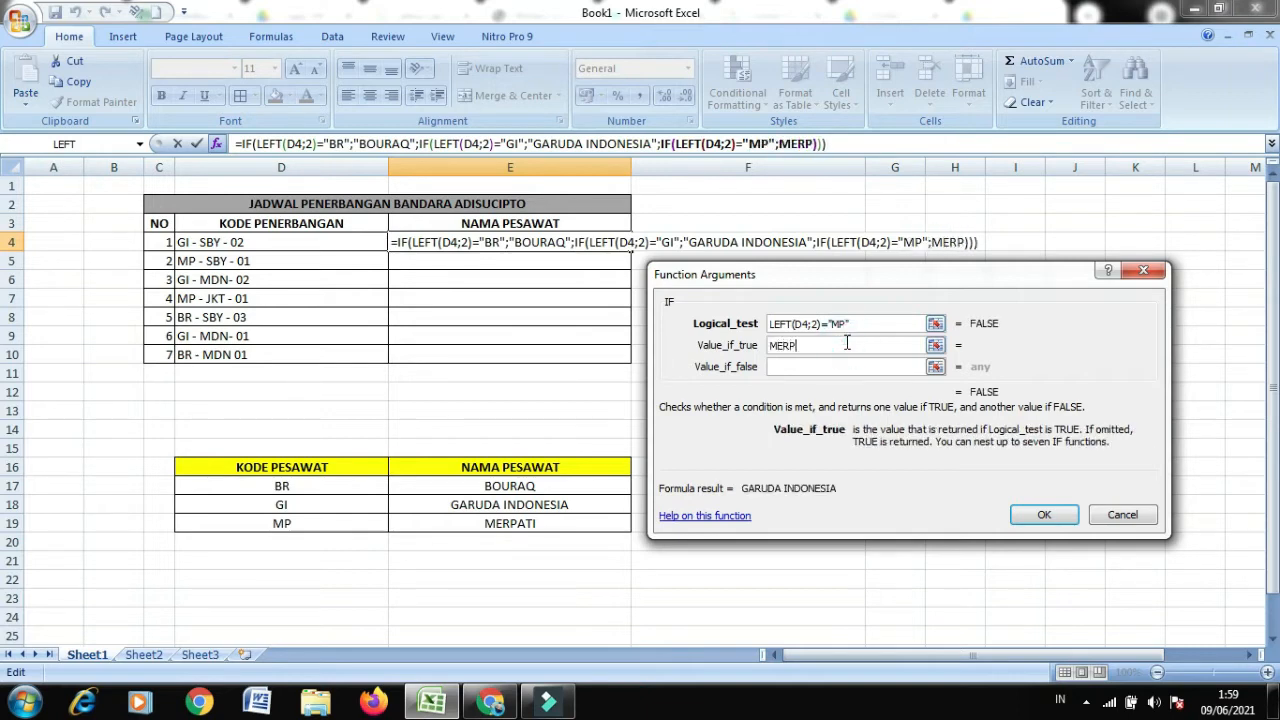
type("ATI")
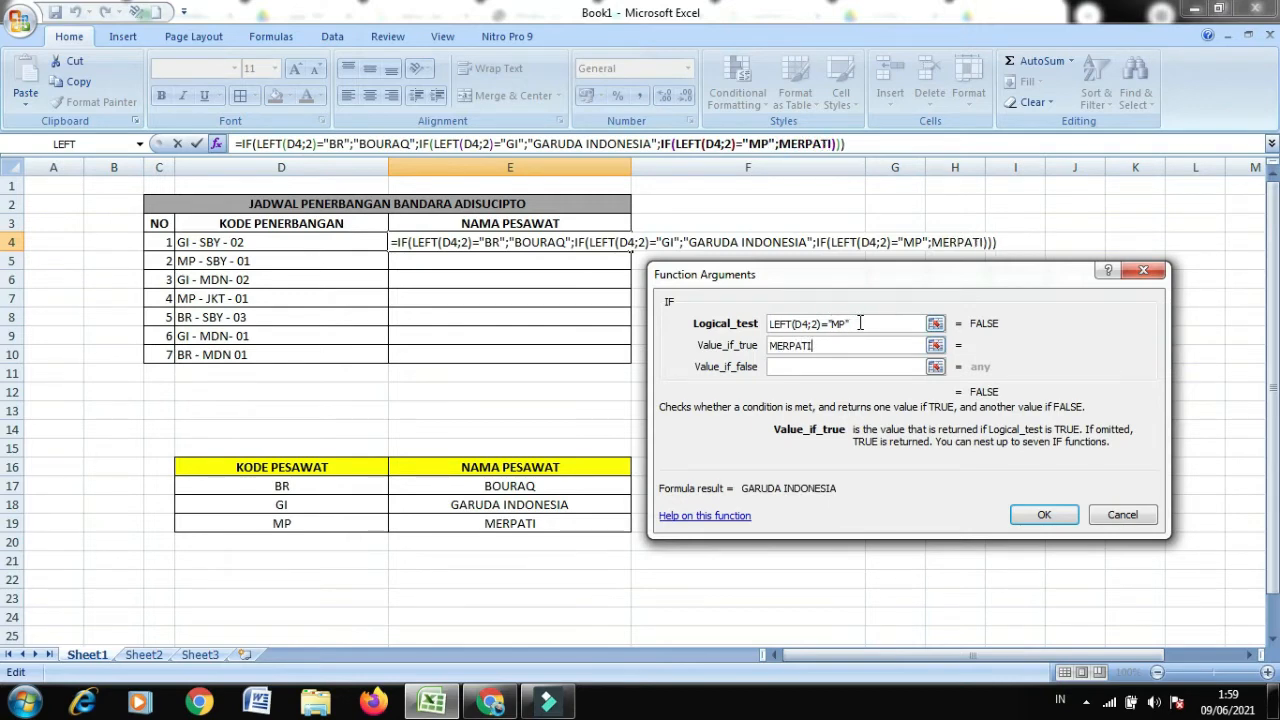
left_click(860, 326)
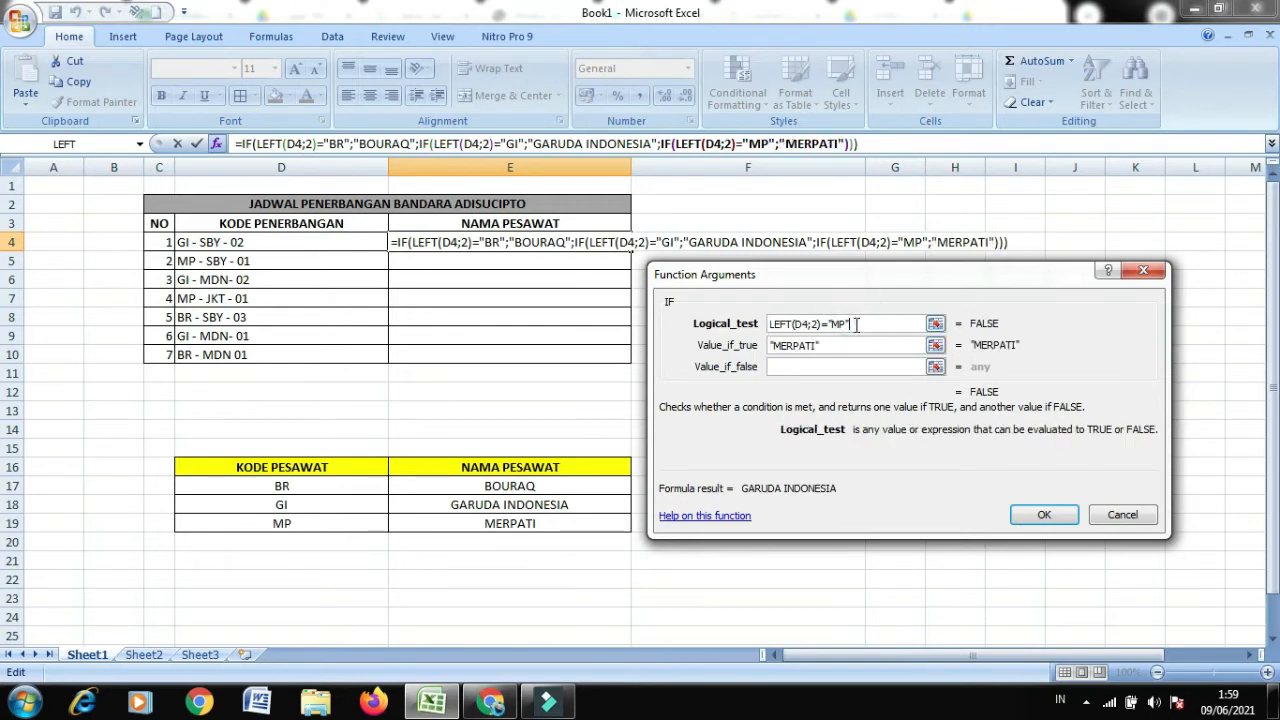
left_click(830, 366)
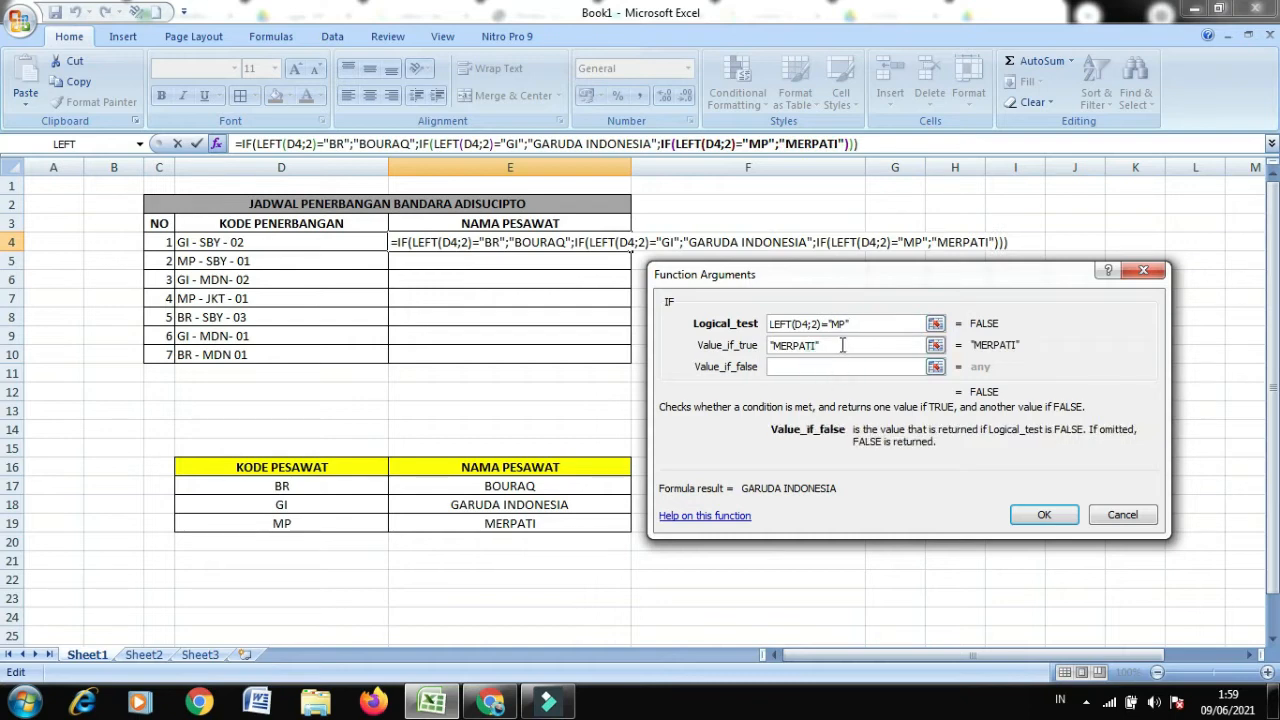
left_click(842, 345)
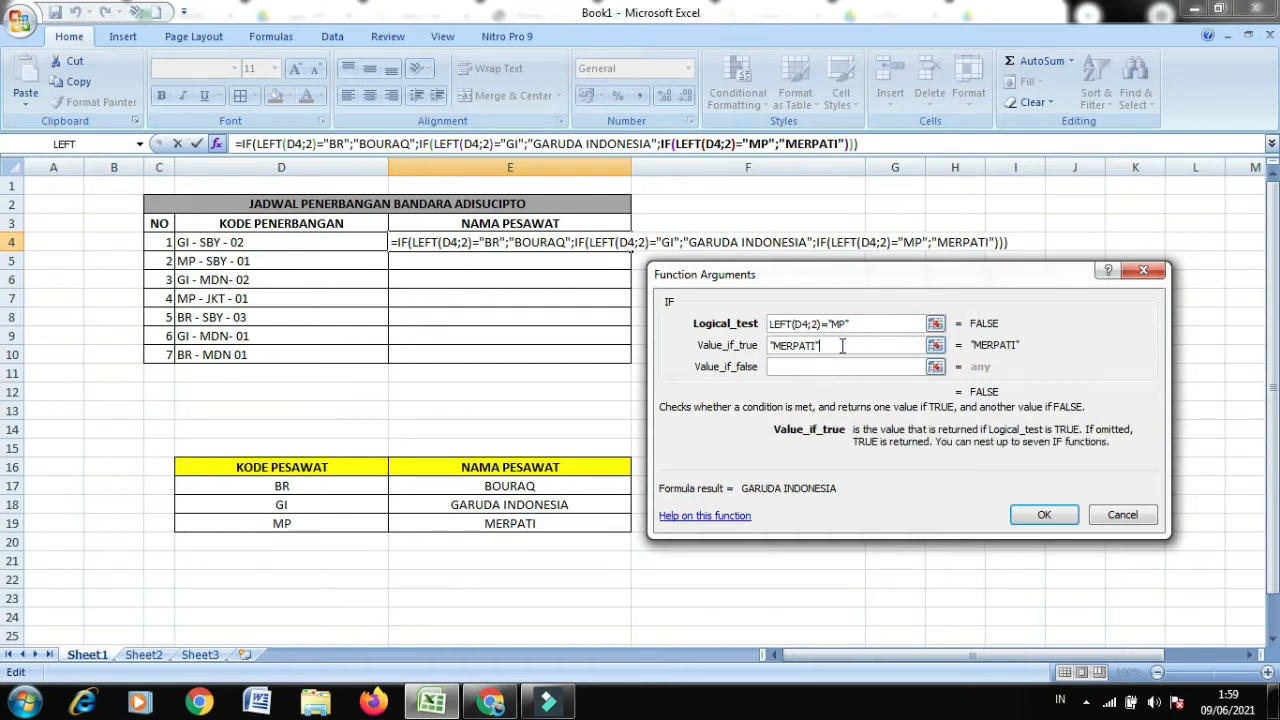
Step: Set the third IF's value if false to TIDAK ADA PENERBANGAN and confirm the nested formula in E4
left_click(839, 366)
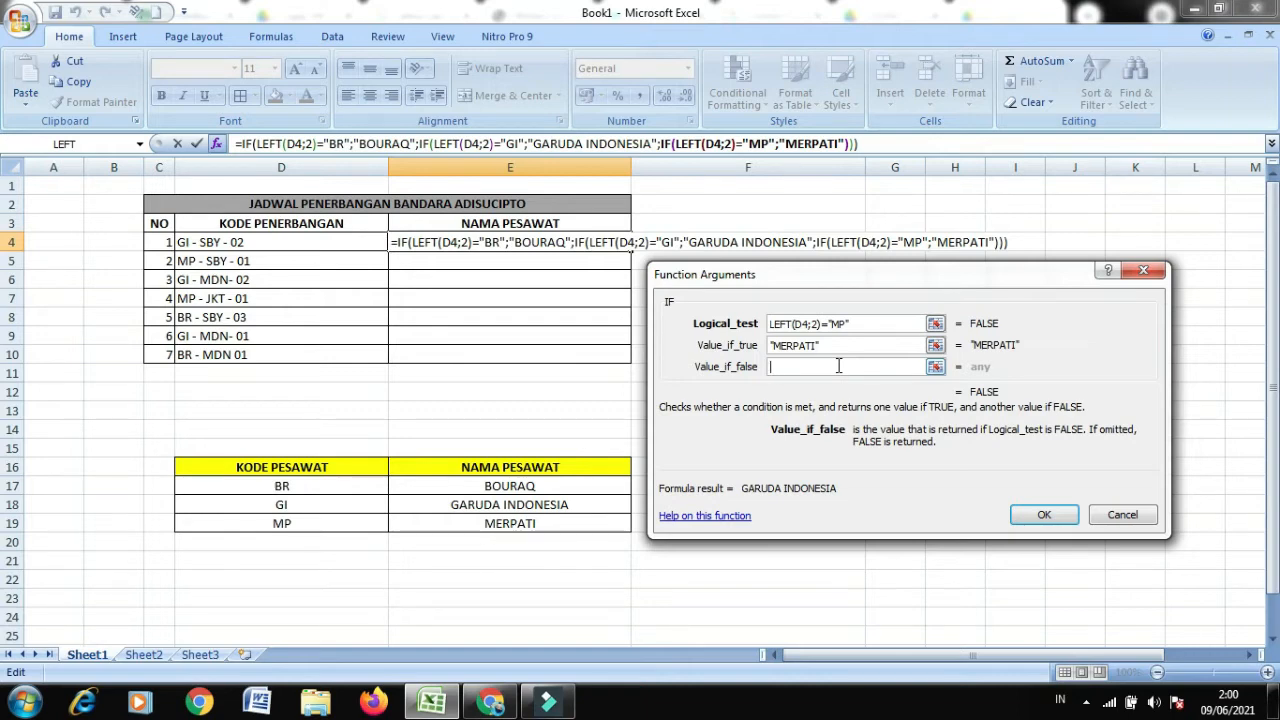
type("TIDAK AD")
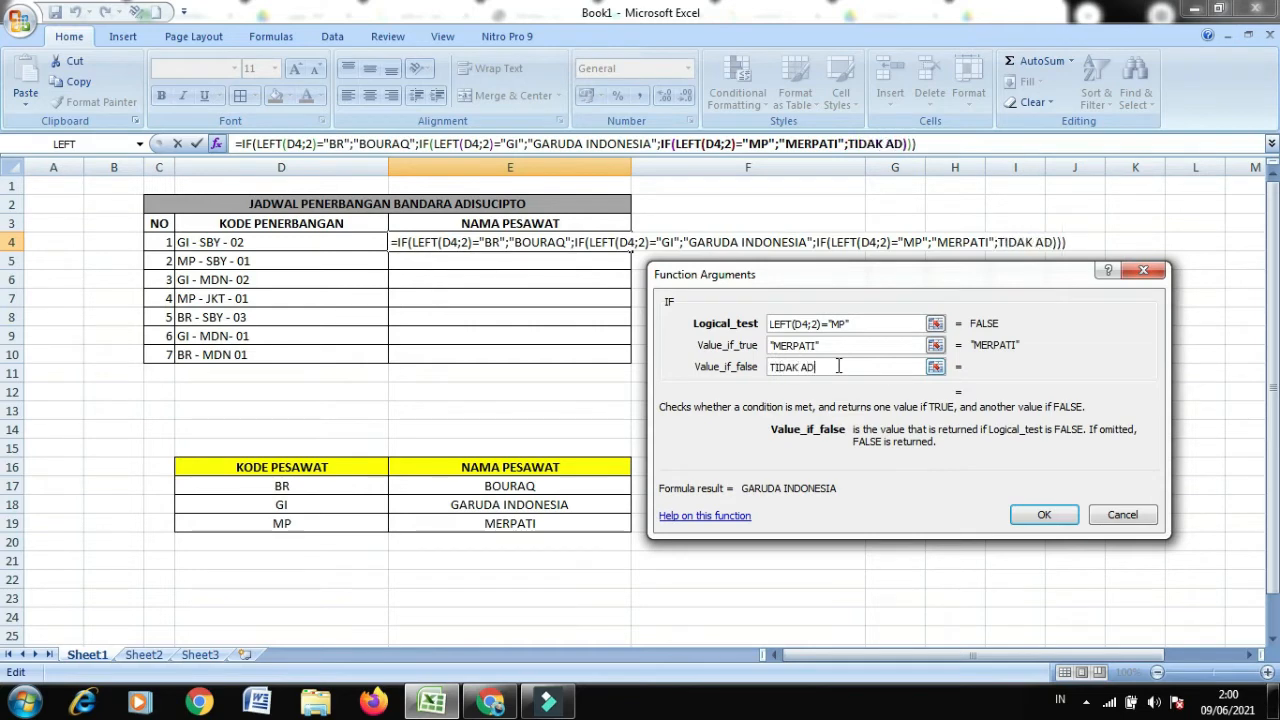
type("A PENERBA")
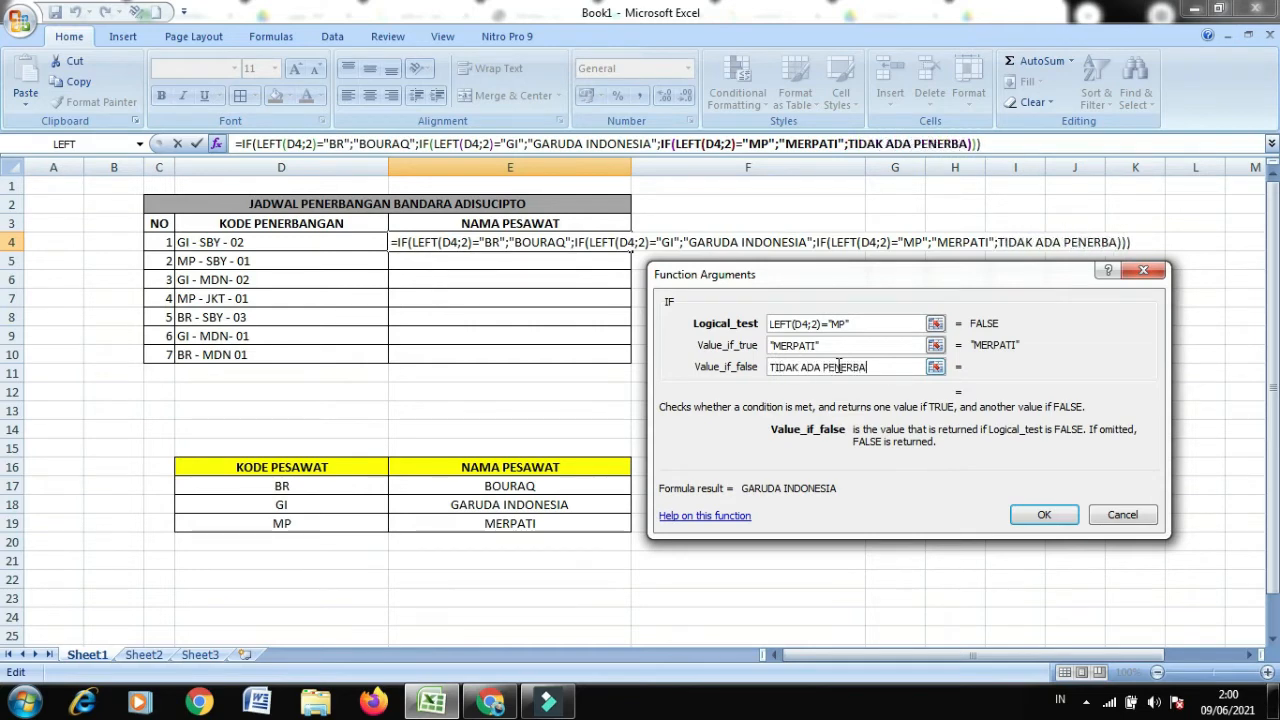
type("NGAN")
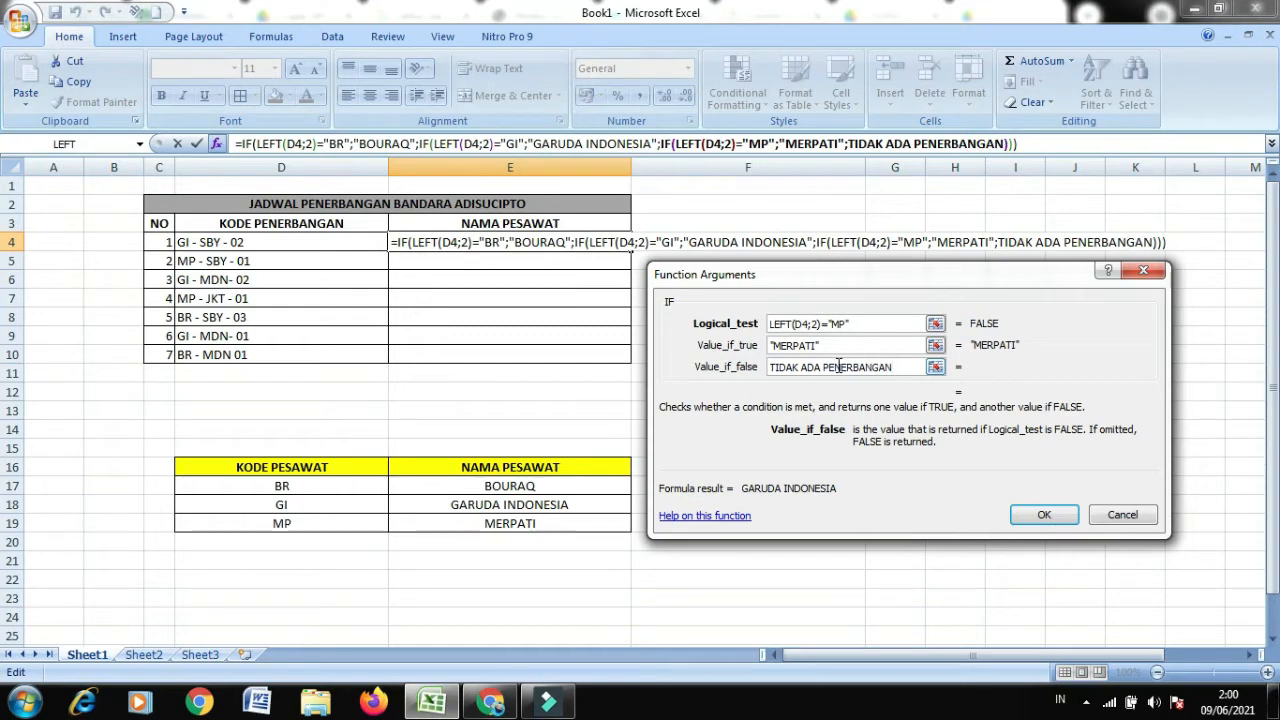
left_click(1043, 516)
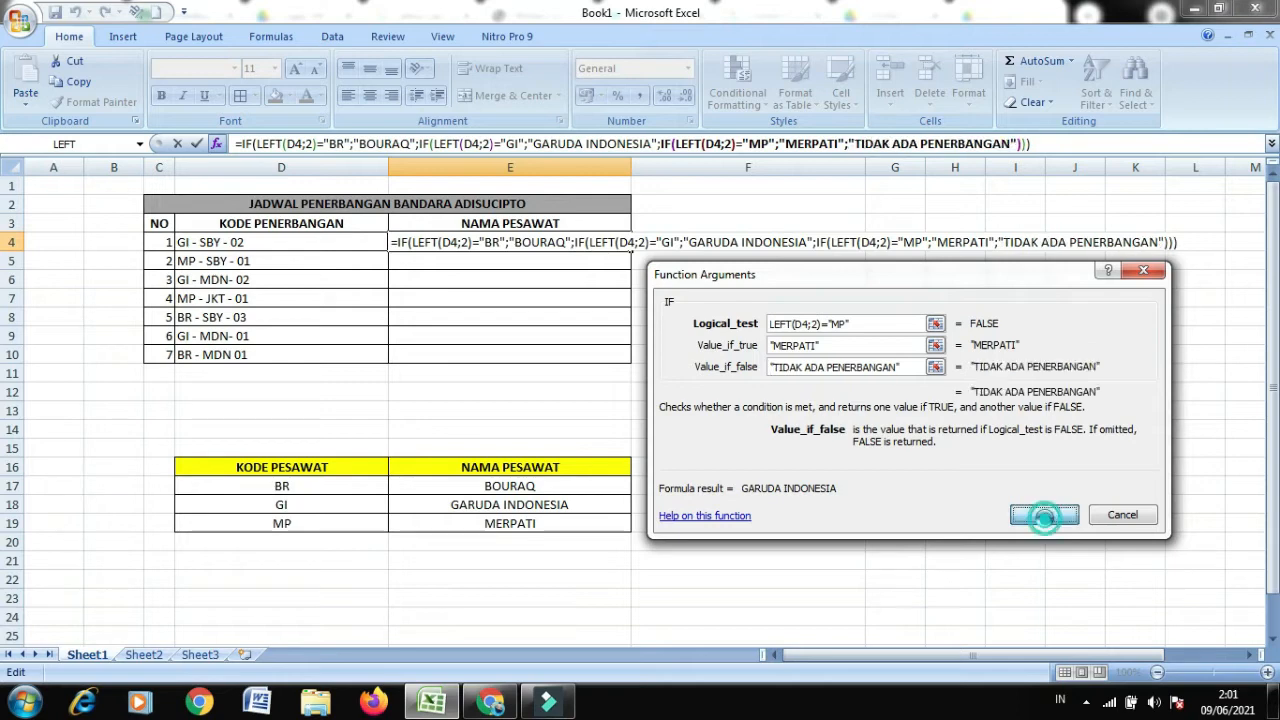
Step: Examine the completed nested formula inside cell E4 without changing it
left_click(529, 259)
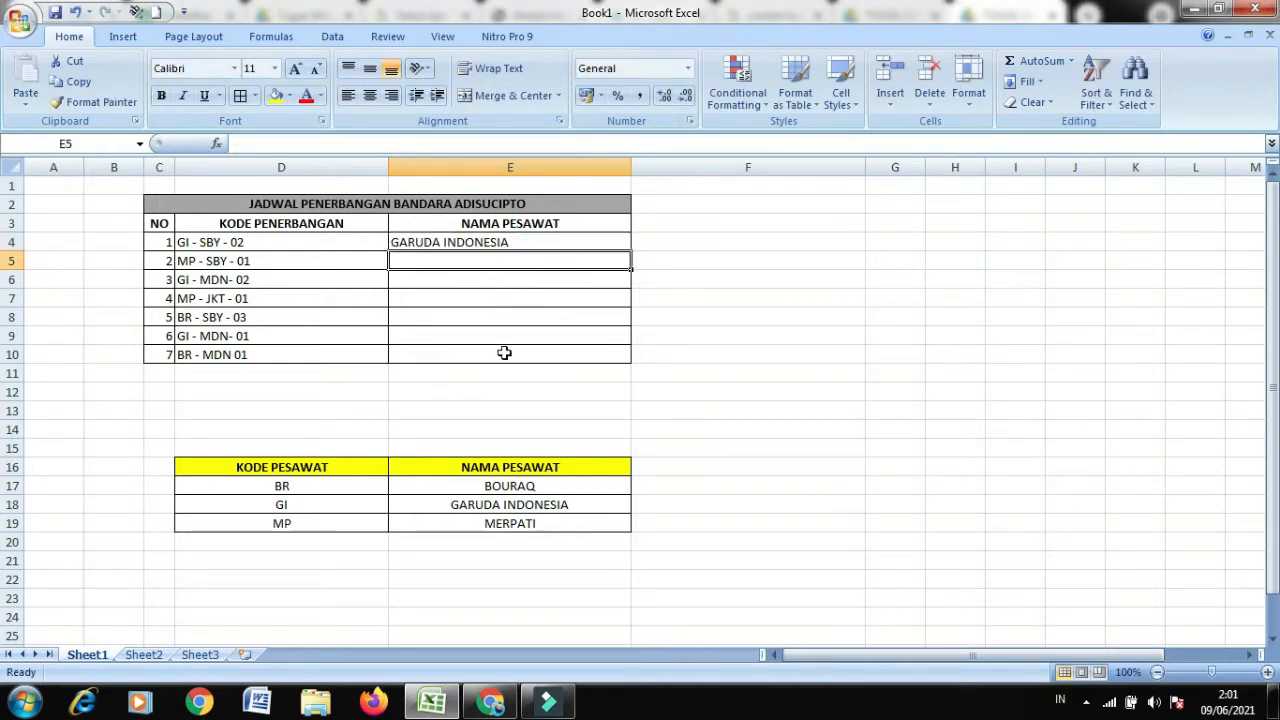
double_click(564, 244)
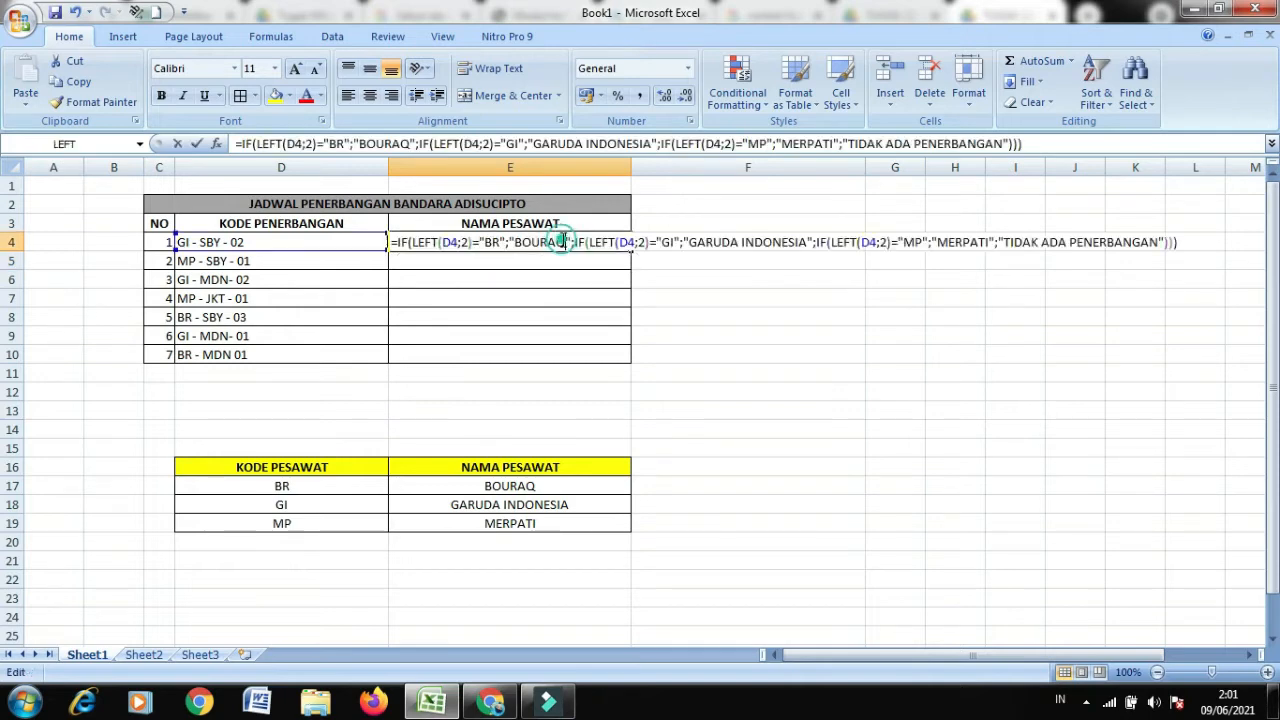
left_click(643, 317)
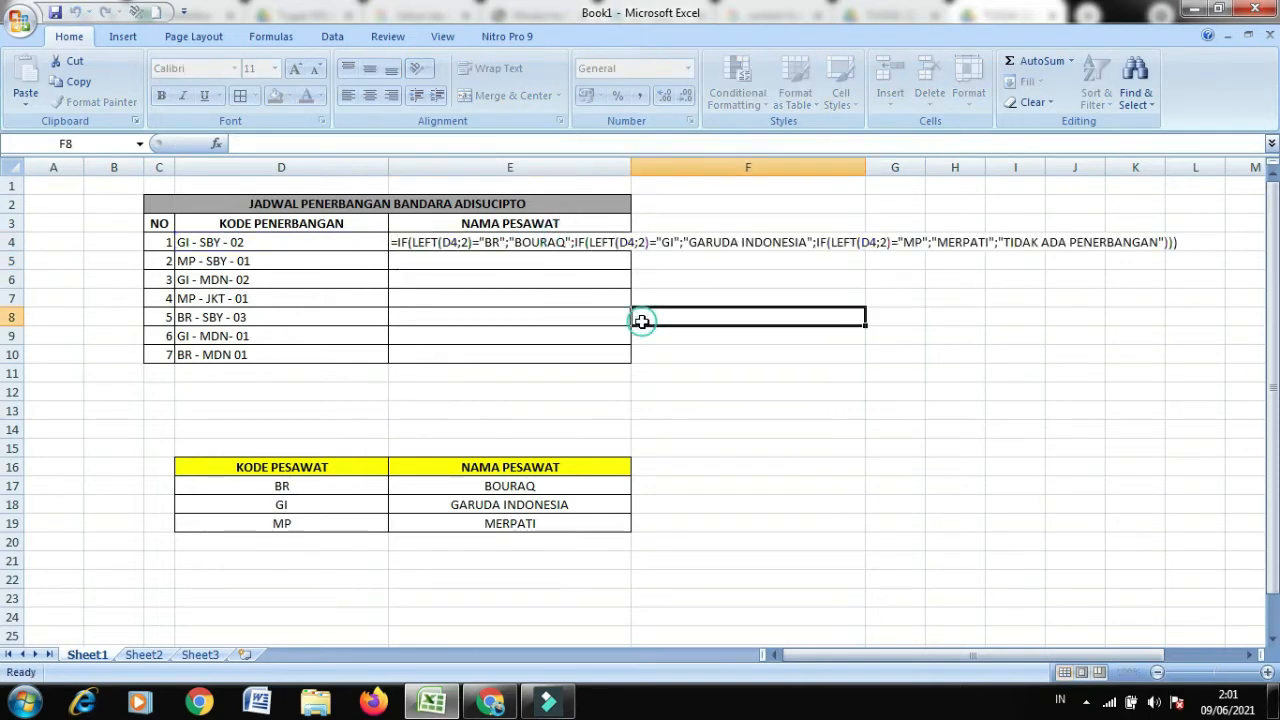
left_click(575, 260)
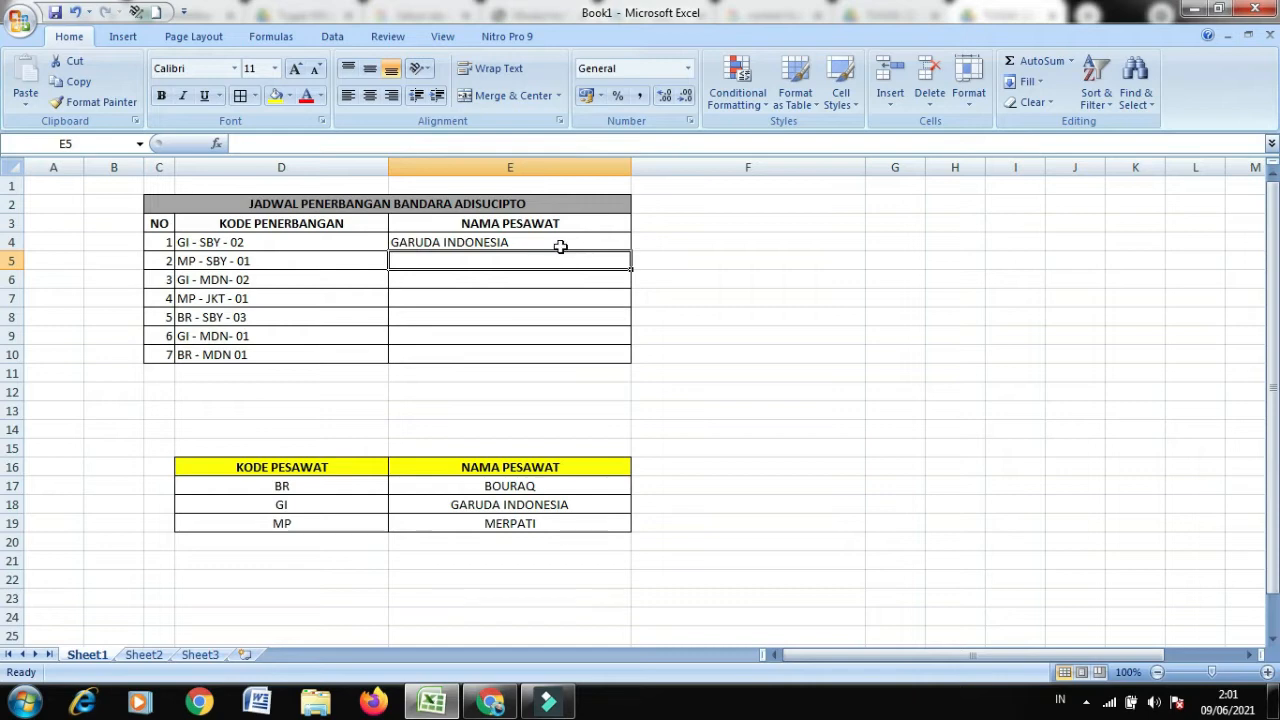
Step: Fill the nested airline-name formula from E4 down through E10
left_click(564, 243)
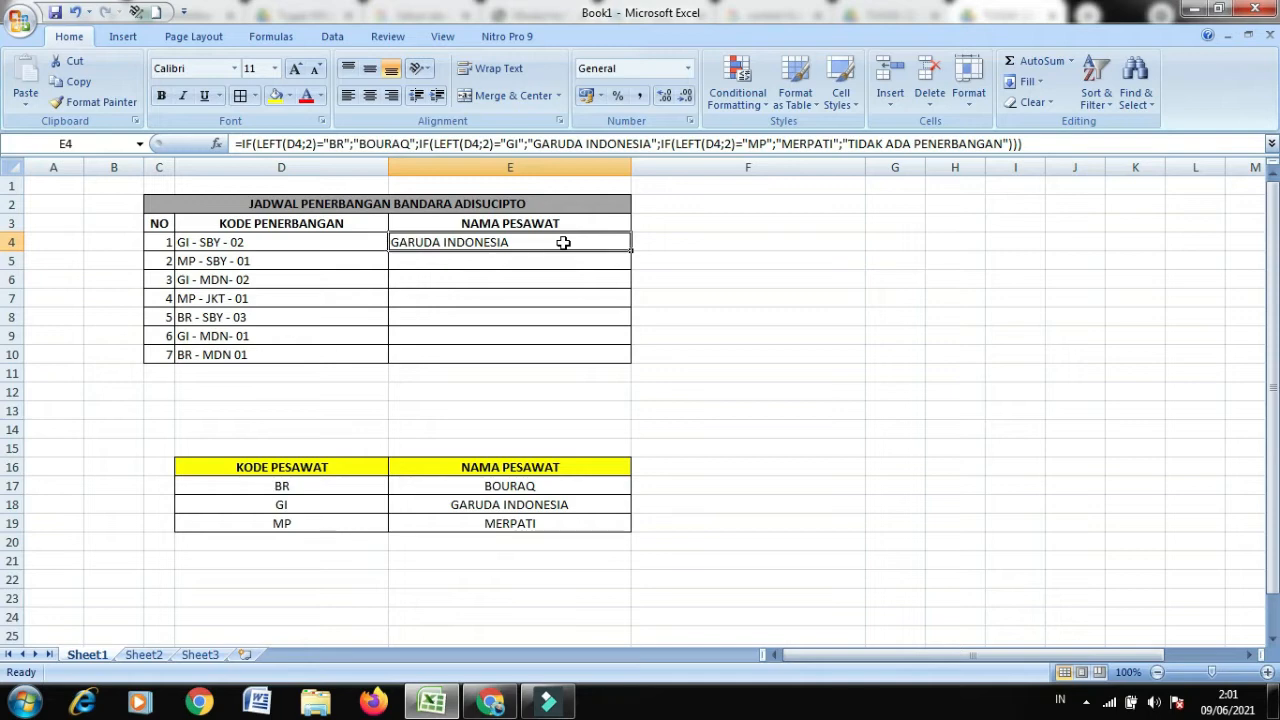
left_click(564, 243)
left_click(564, 243)
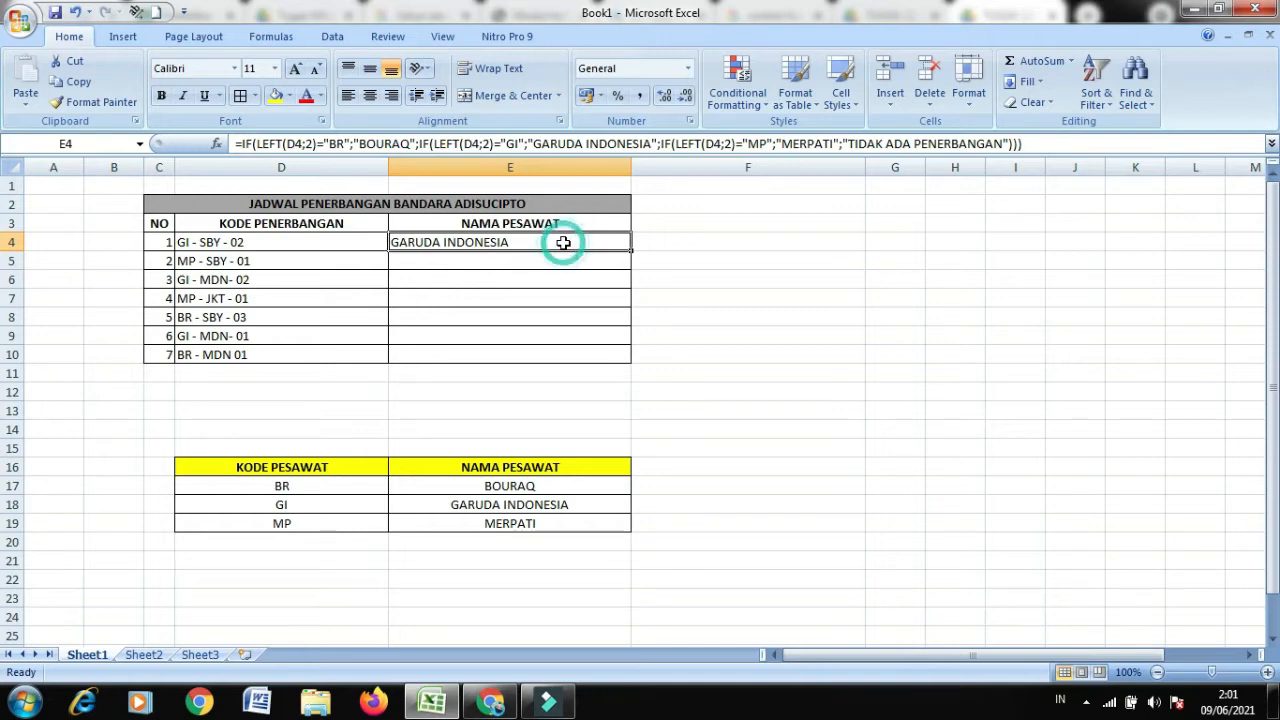
left_click(564, 243)
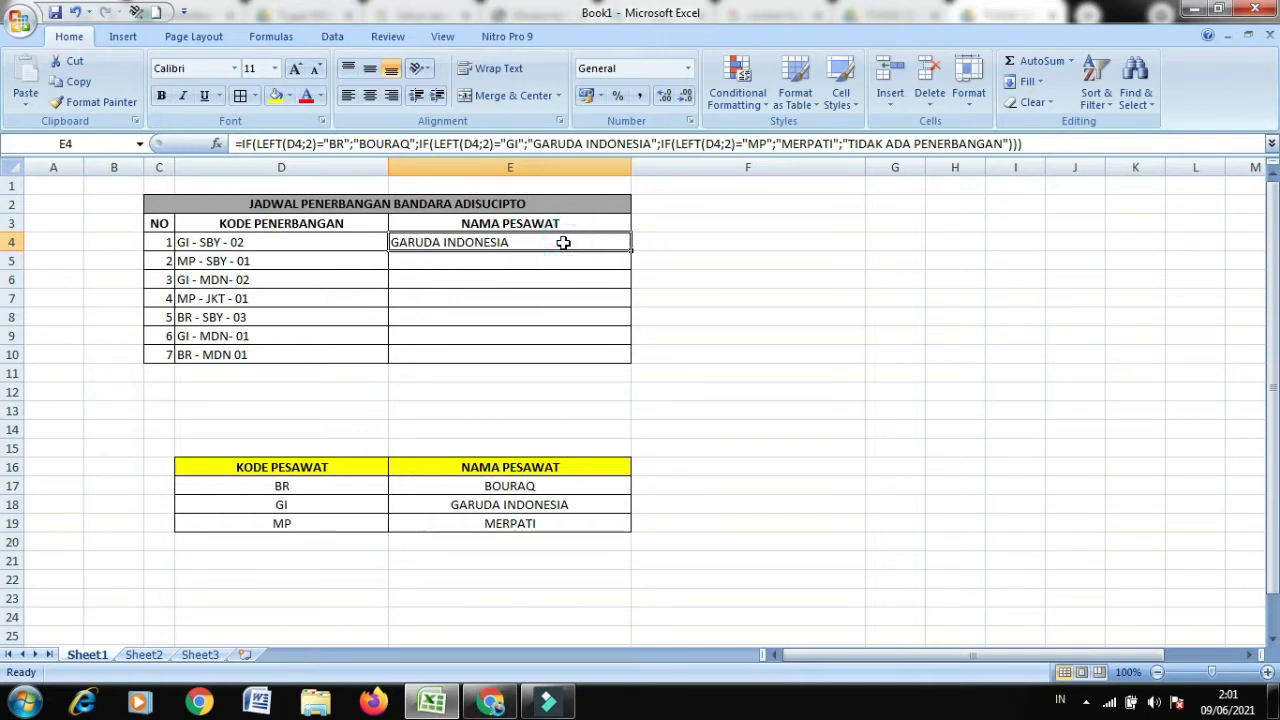
left_click(564, 243)
left_click(564, 243)
left_click_drag(630, 250, 630, 365)
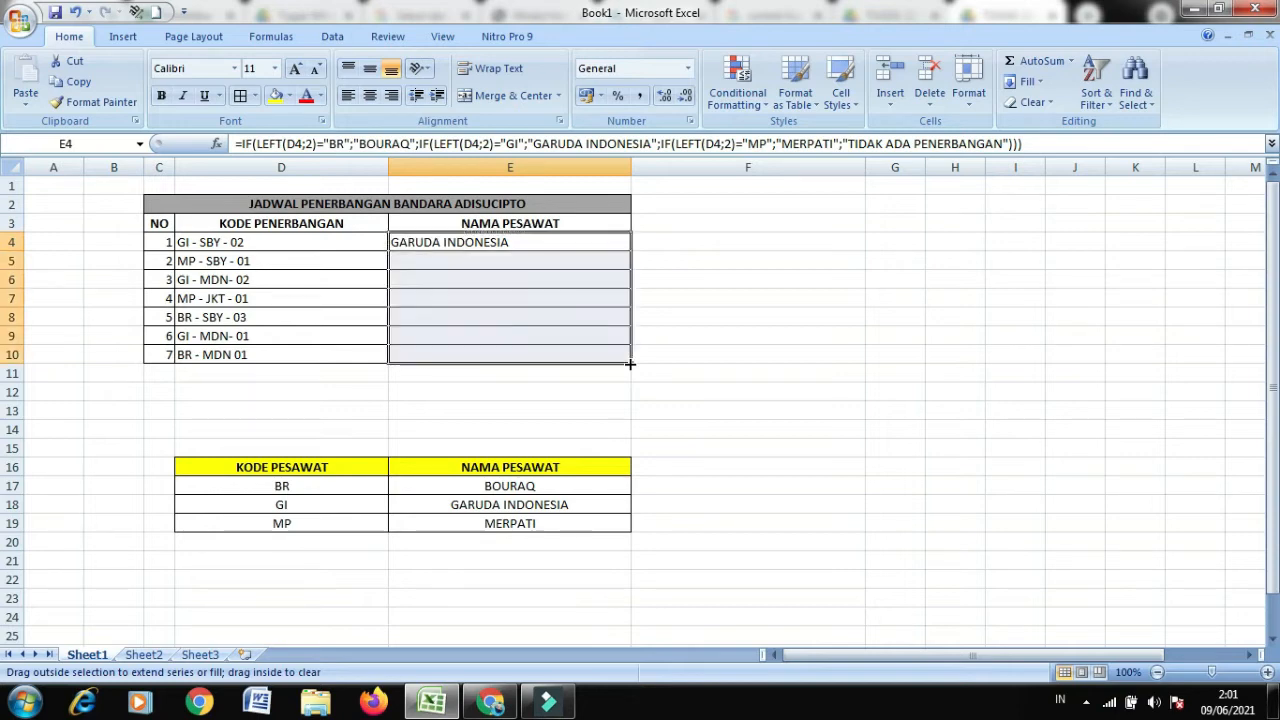
Step: Check the filled airline-name formulas one by one in cells E5 through E10
left_click(714, 371)
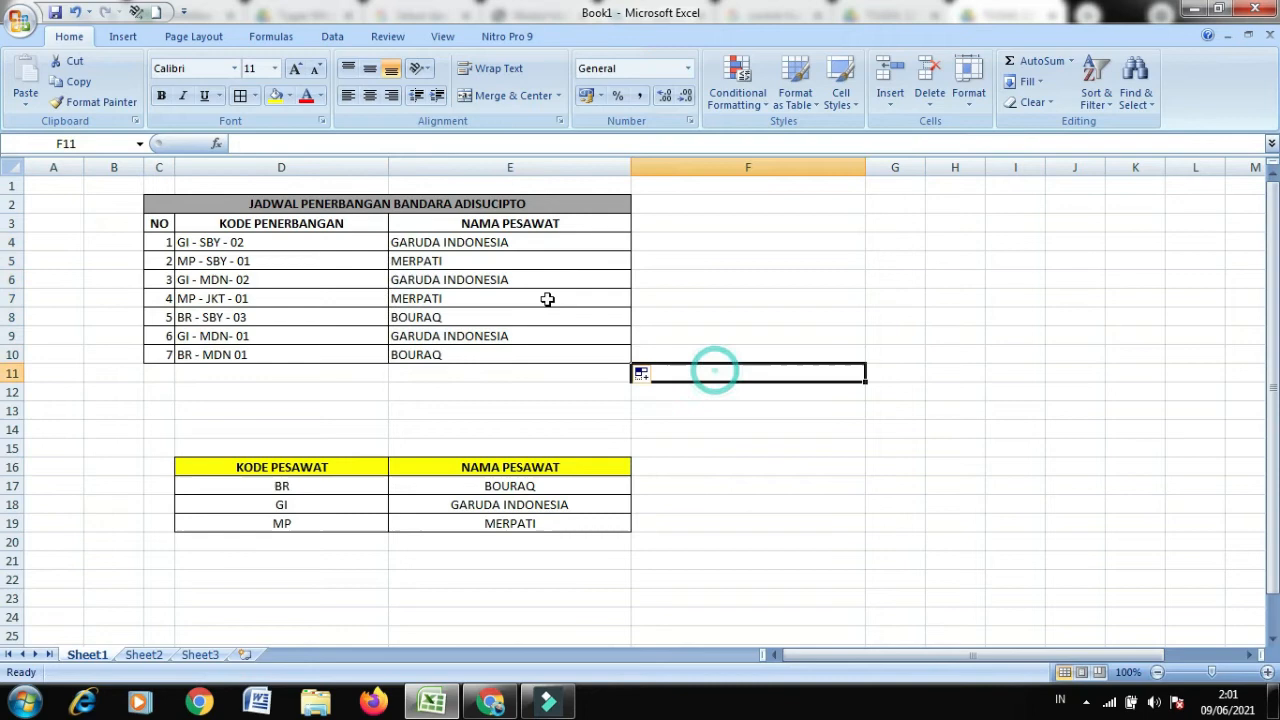
left_click(476, 263)
left_click(480, 281)
left_click(481, 299)
left_click(484, 318)
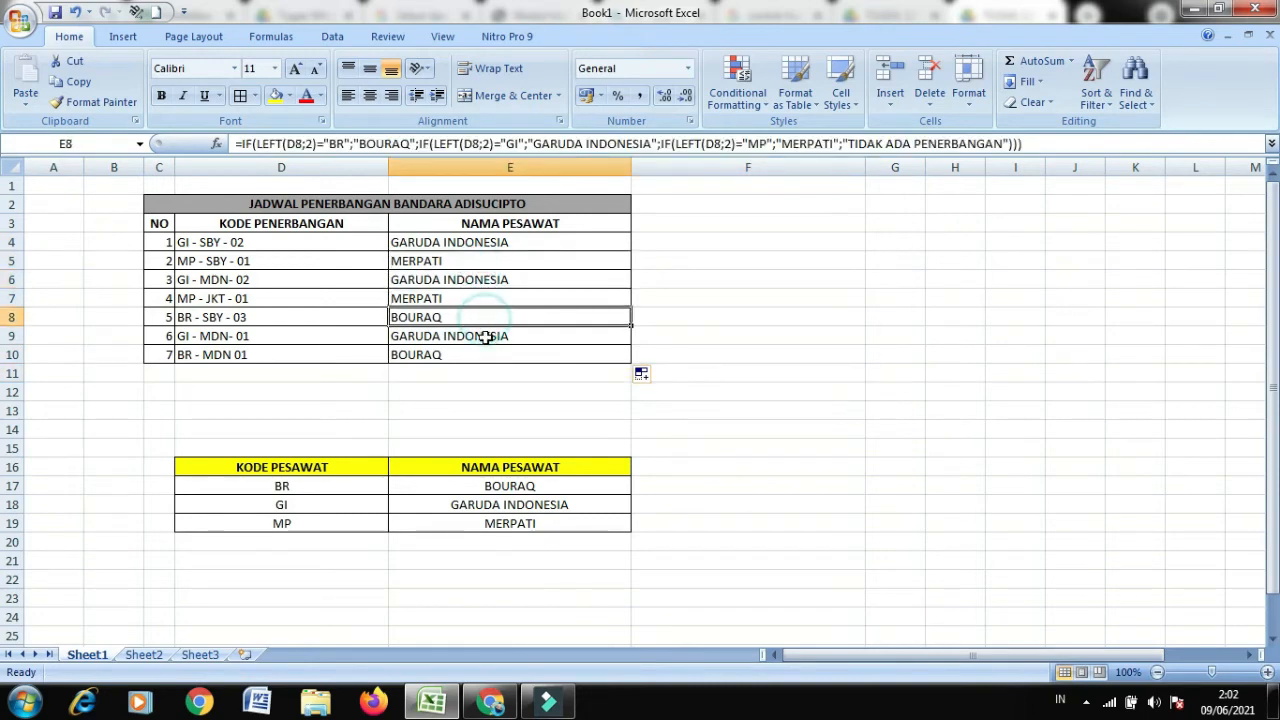
left_click(488, 337)
left_click(482, 356)
left_click(494, 390)
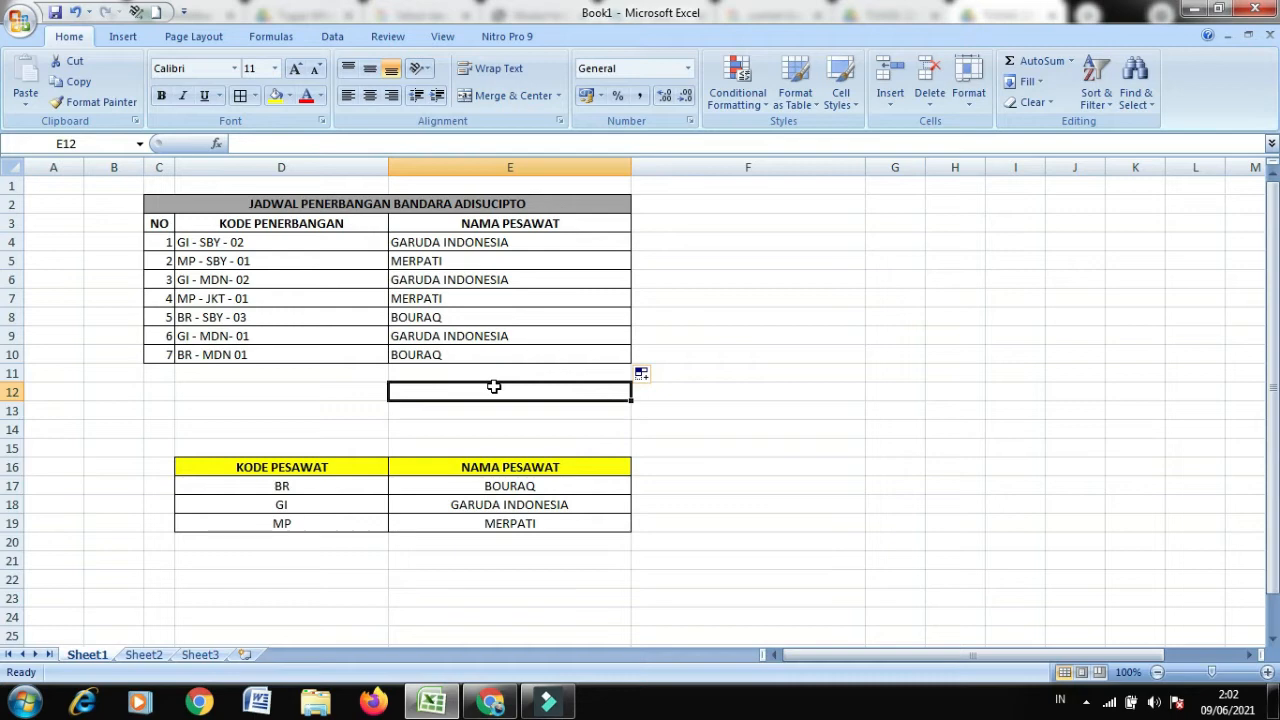
Step: Replace the GI prefix with H in the flight code in D4 to test the formula's fallback value
double_click(188, 242)
left_click(189, 245)
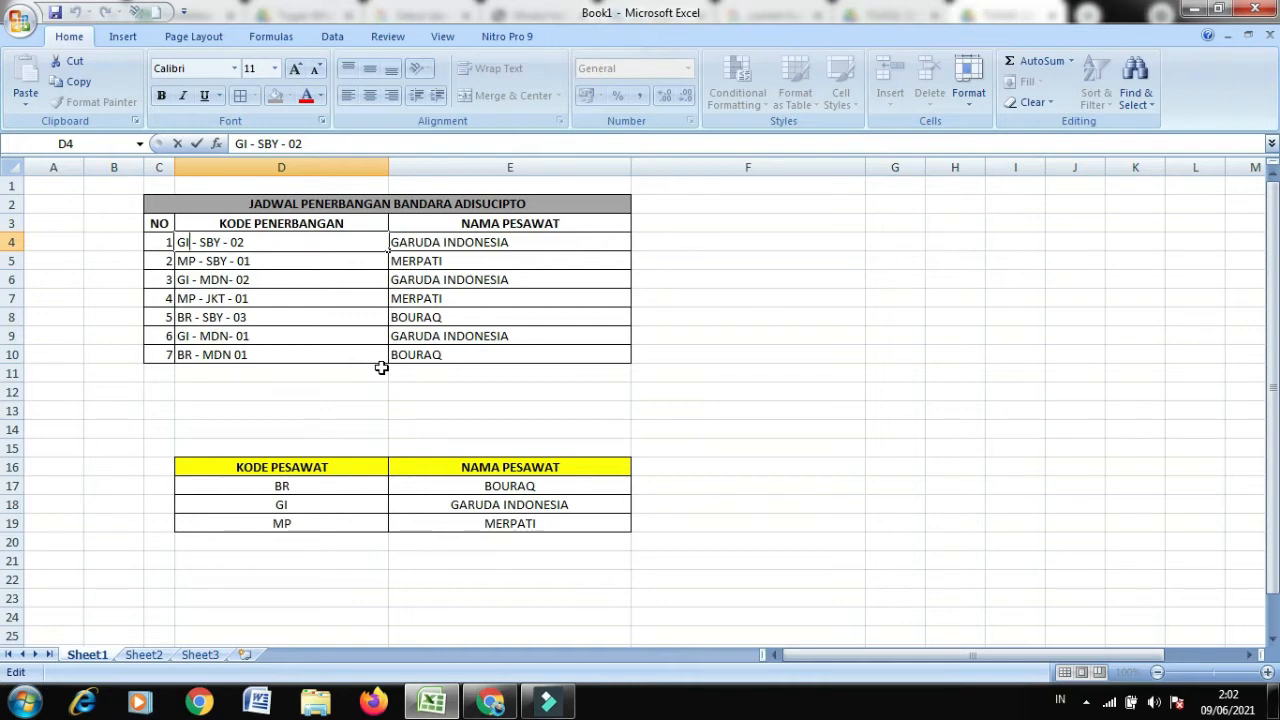
type("H")
key("BackSpace")
key("BackSpace")
key("BackSpace")
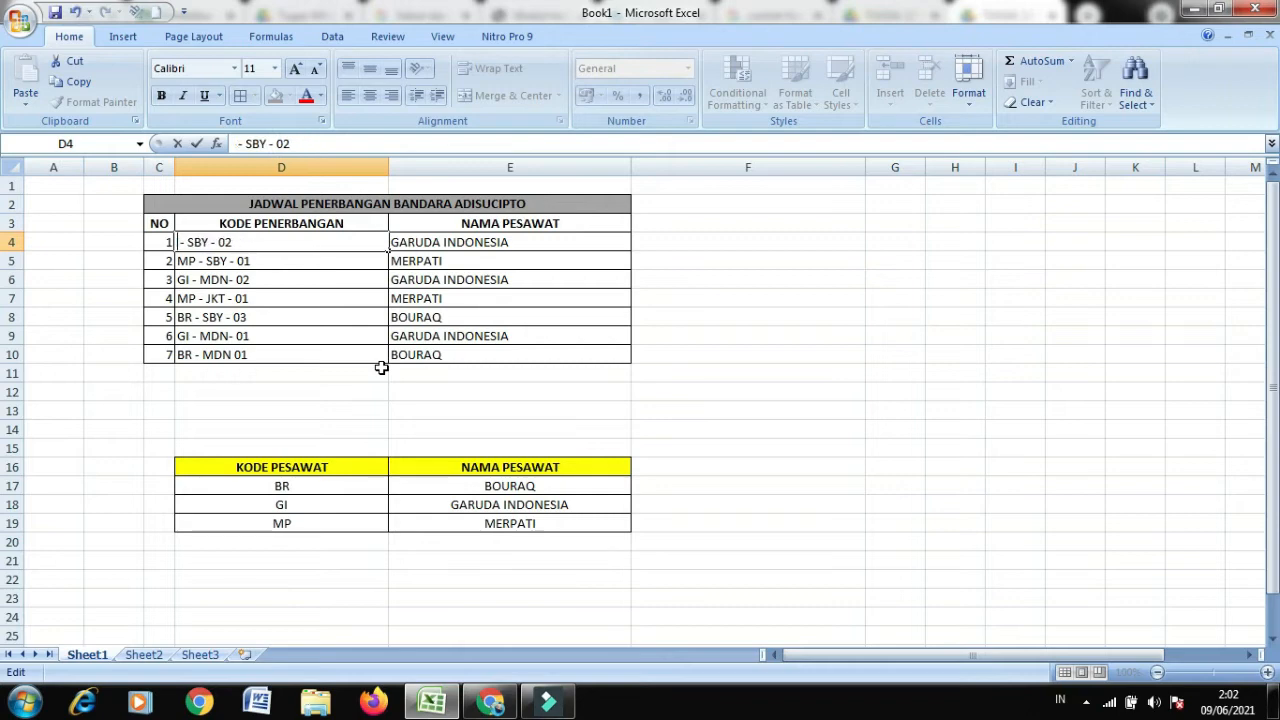
type("H")
key("Return")
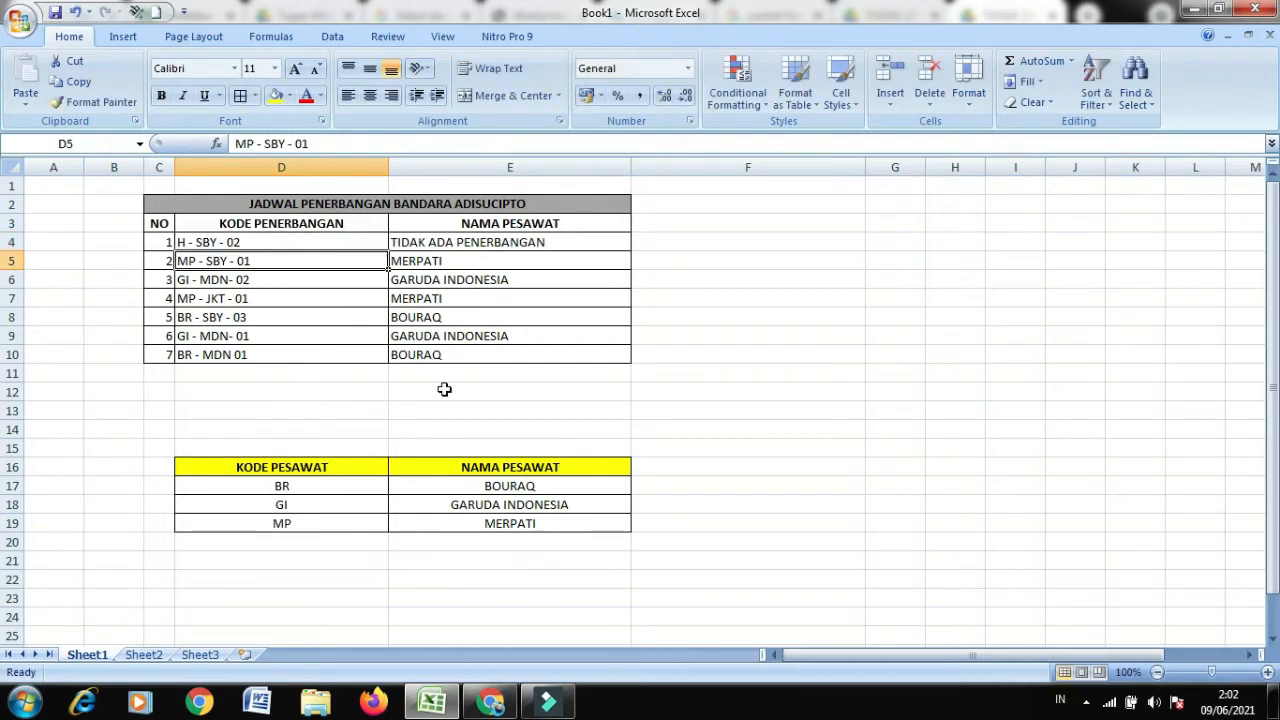
Step: Inspect the result in E4, and undo the test change to the flight code in D4
left_click(488, 247)
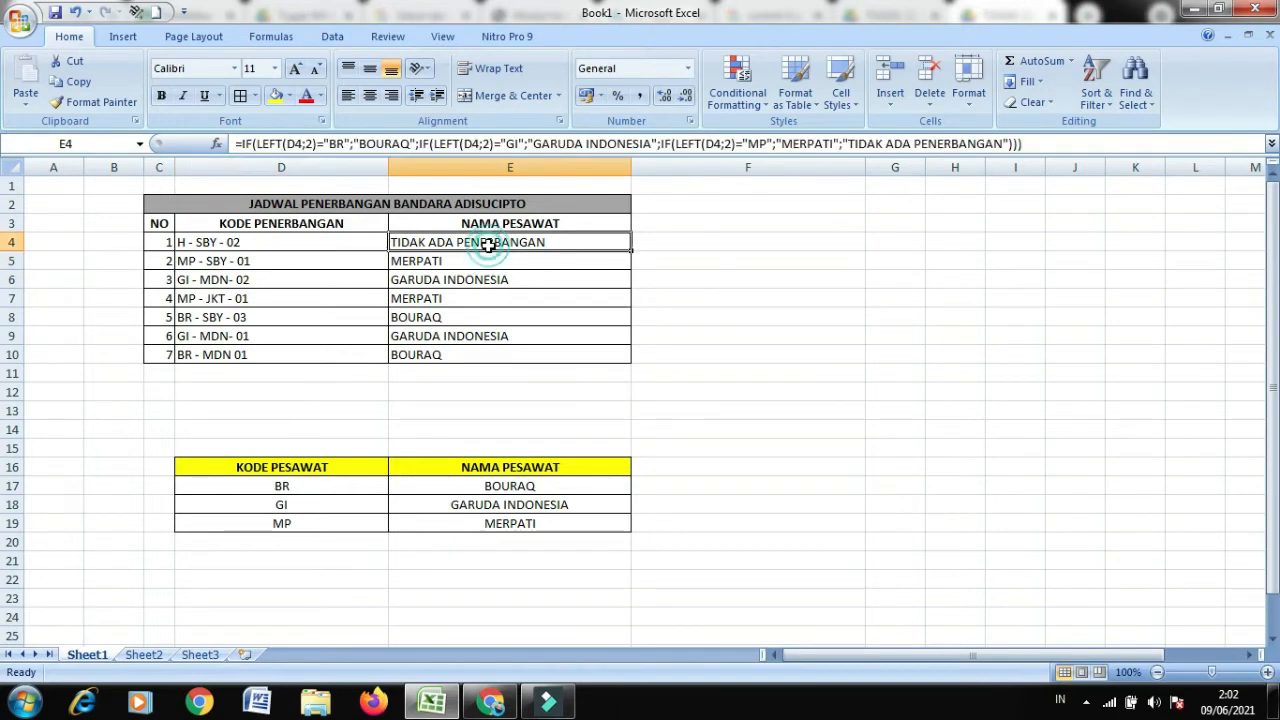
left_click(184, 245)
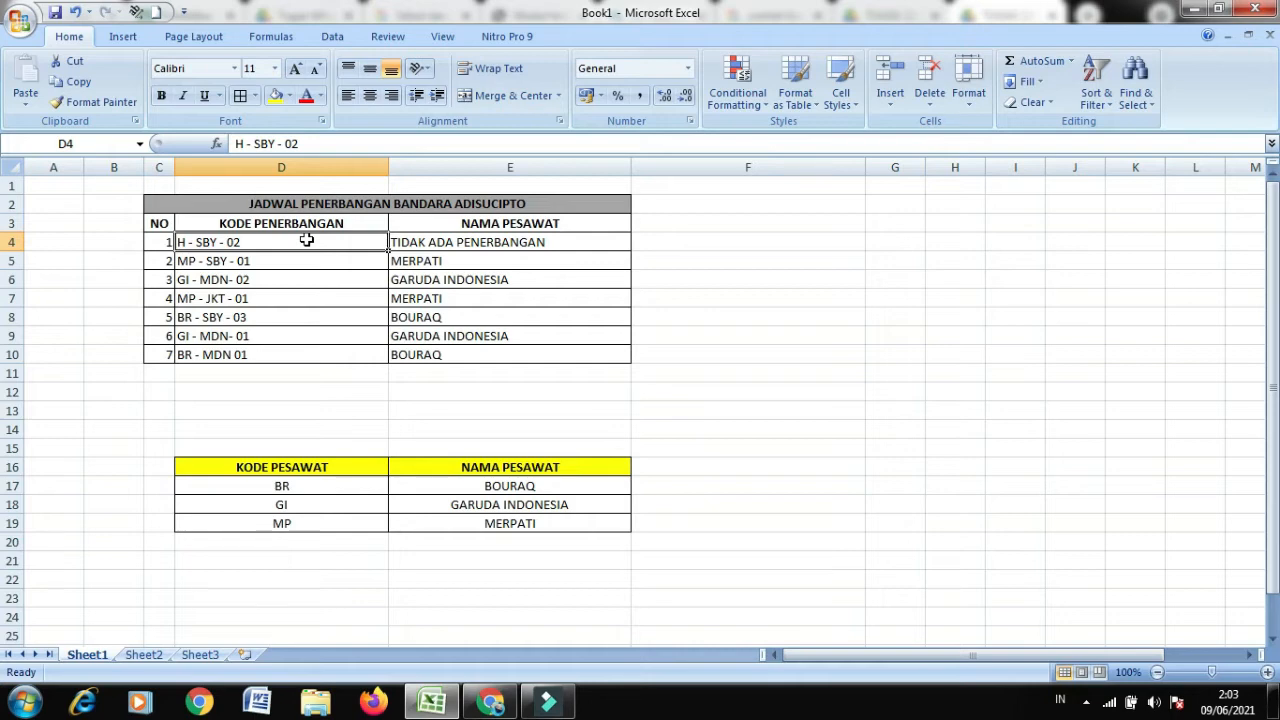
key("ctrl+z")
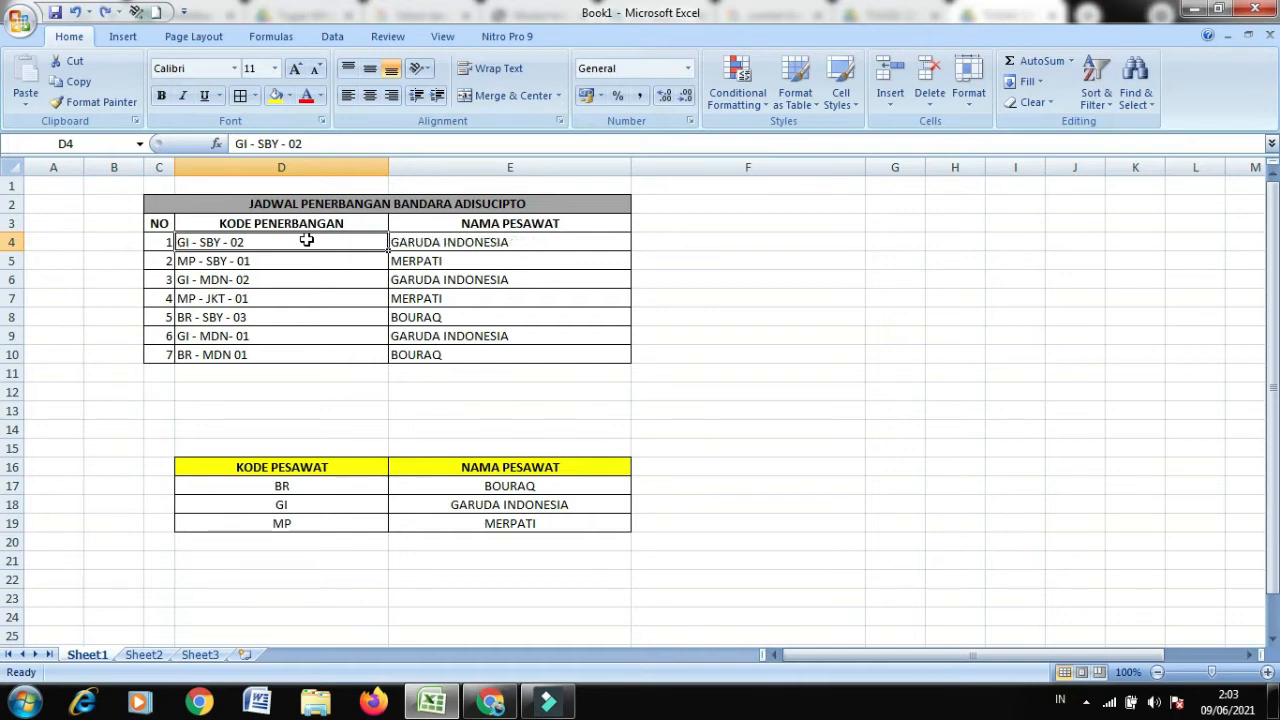
left_click(734, 368)
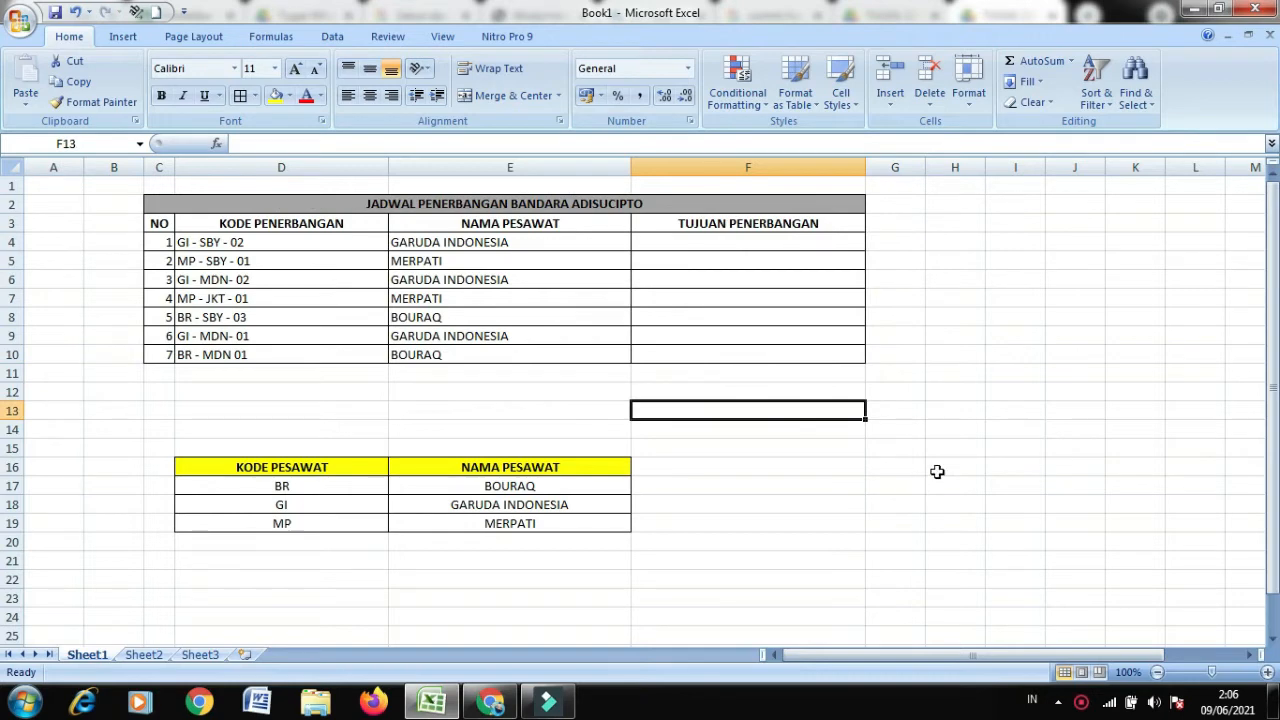
left_click(1015, 428)
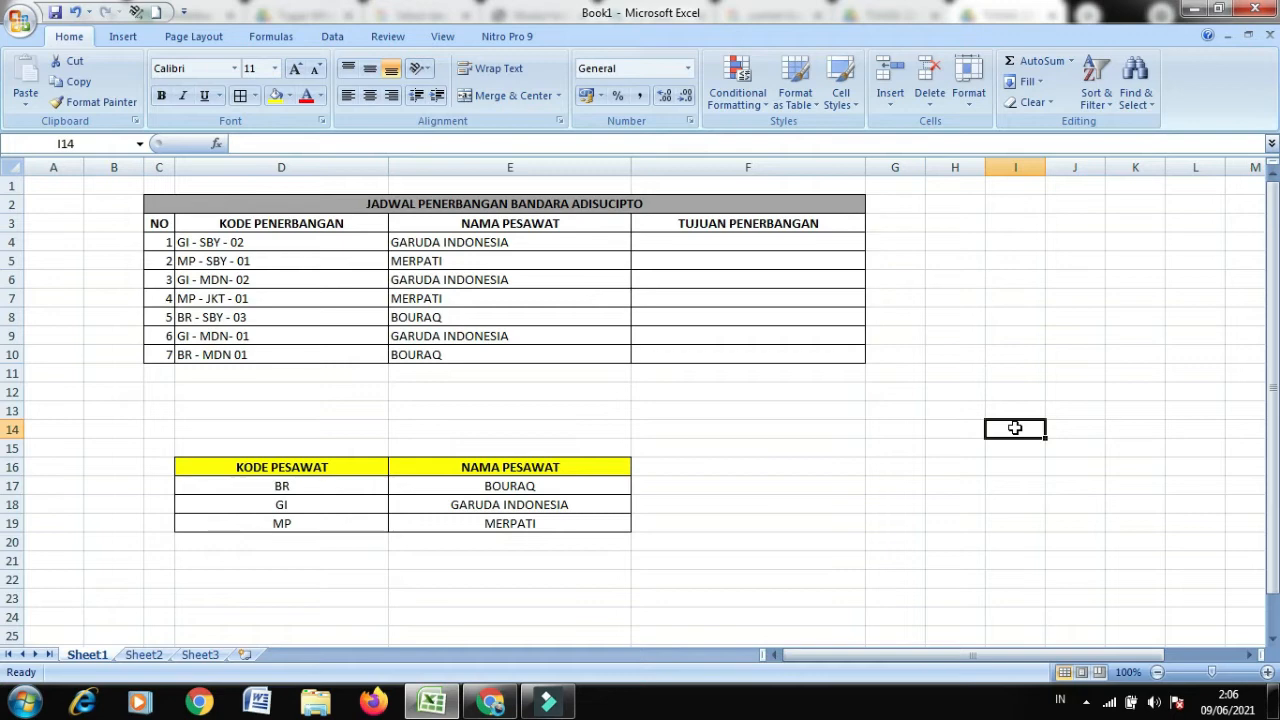
left_click(776, 238)
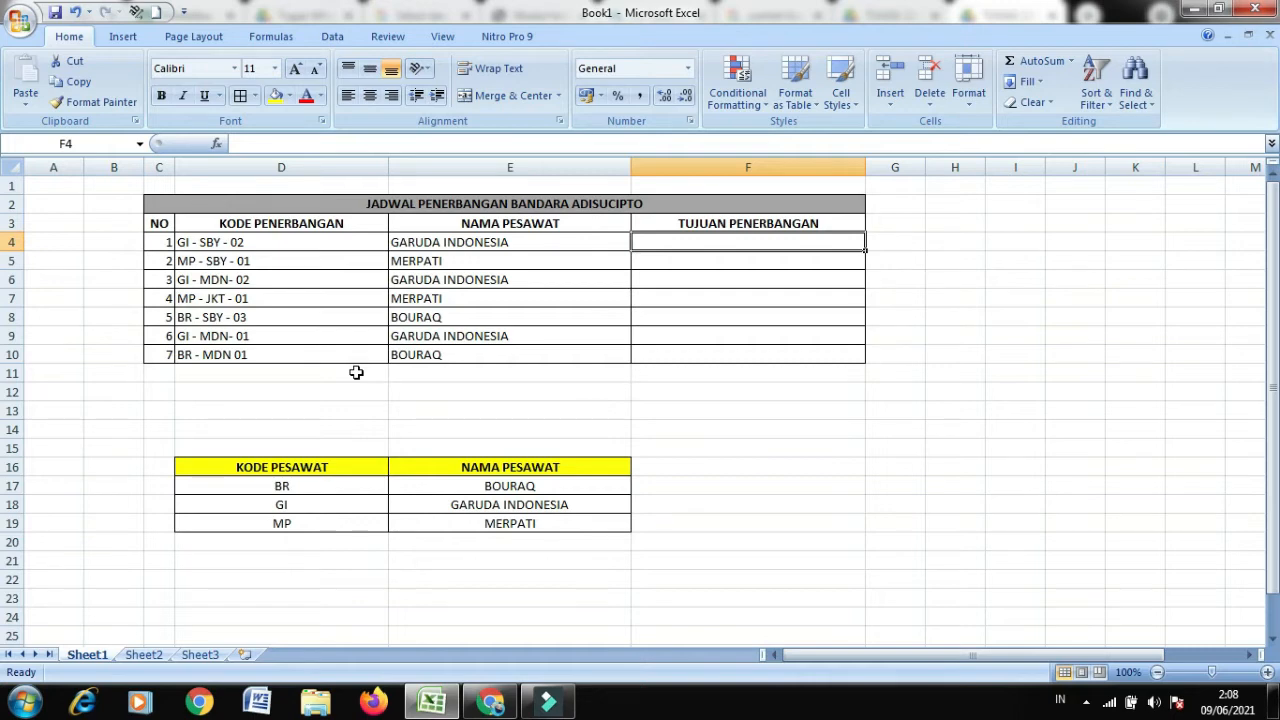
key("Left")
key("Left")
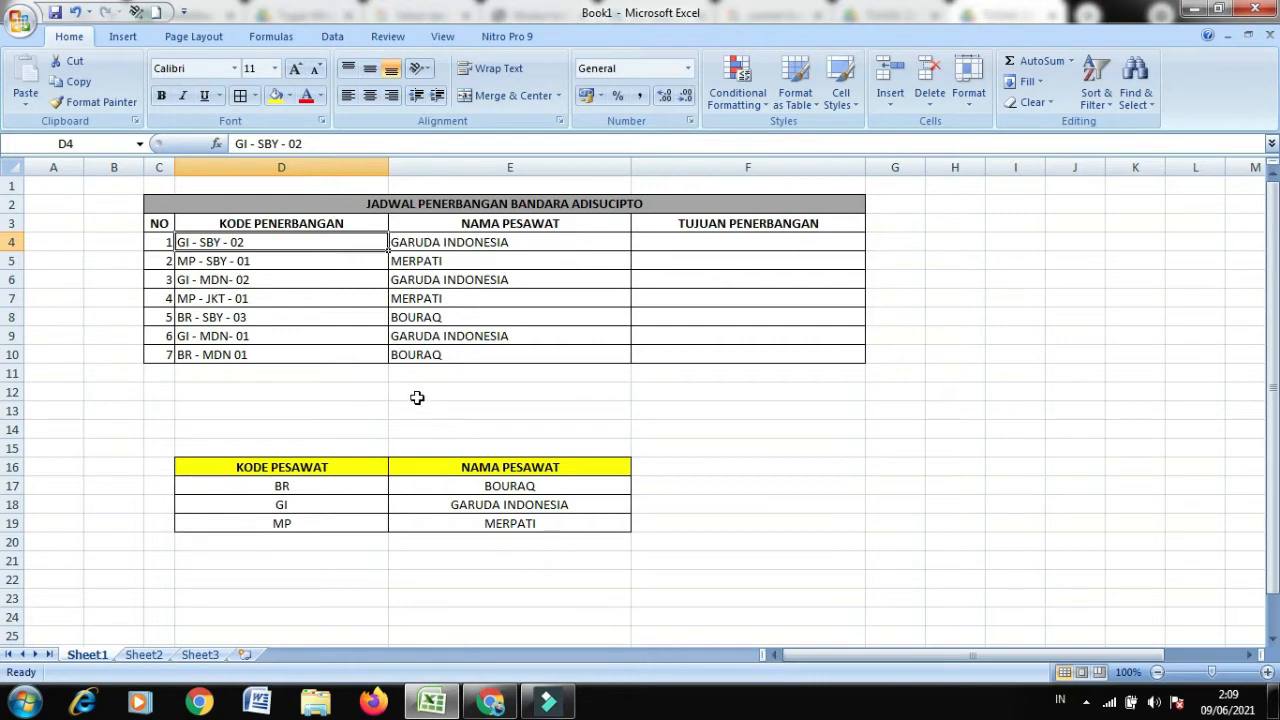
Step: Change the header in E16 to TUJUAN PENERBANGAN and replace the old airline entries, entering SBY and SURABAYA in row 17
left_click(550, 466)
type("TUJUAN PENERBANGAN")
left_click(317, 487)
key("Delete")
type("SBY")
key("Tab")
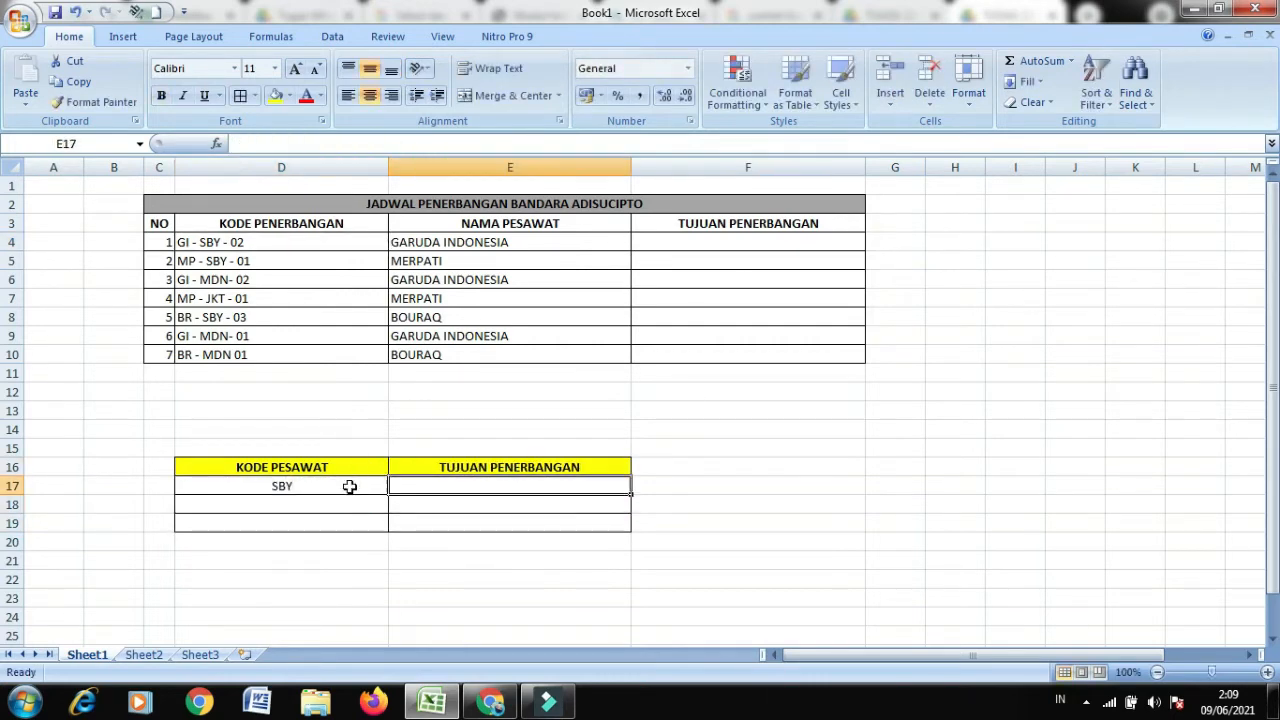
type("SURABAYA")
Step: Enter MDN with MEDAN in row 18 and JKT with JAKARTA in row 19 of the destination table
left_click(344, 504)
type("MDN")
key("Tab")
type("MEDAN")
key("Return")
type("JKT")
key("Tab")
type("JAKARTA")
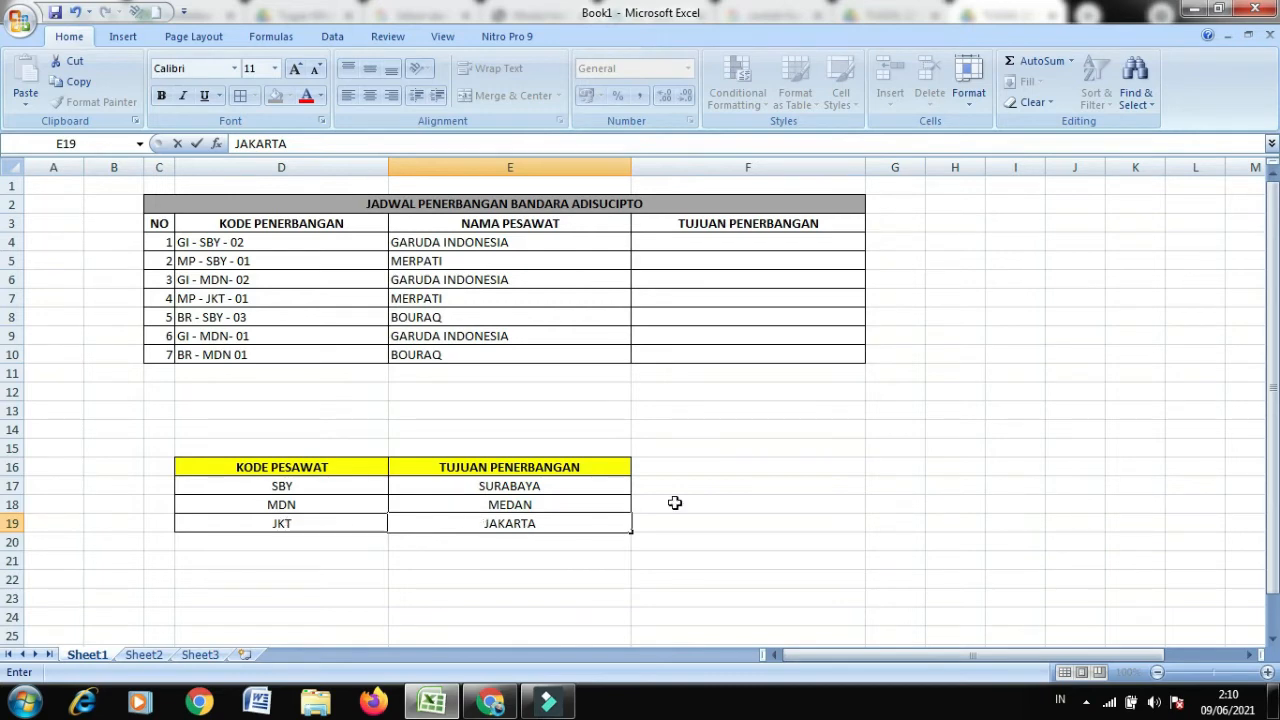
Step: Insert an IF function from the Logical category in F4 and place its arguments dialog clear of the flight codes
left_click(750, 241)
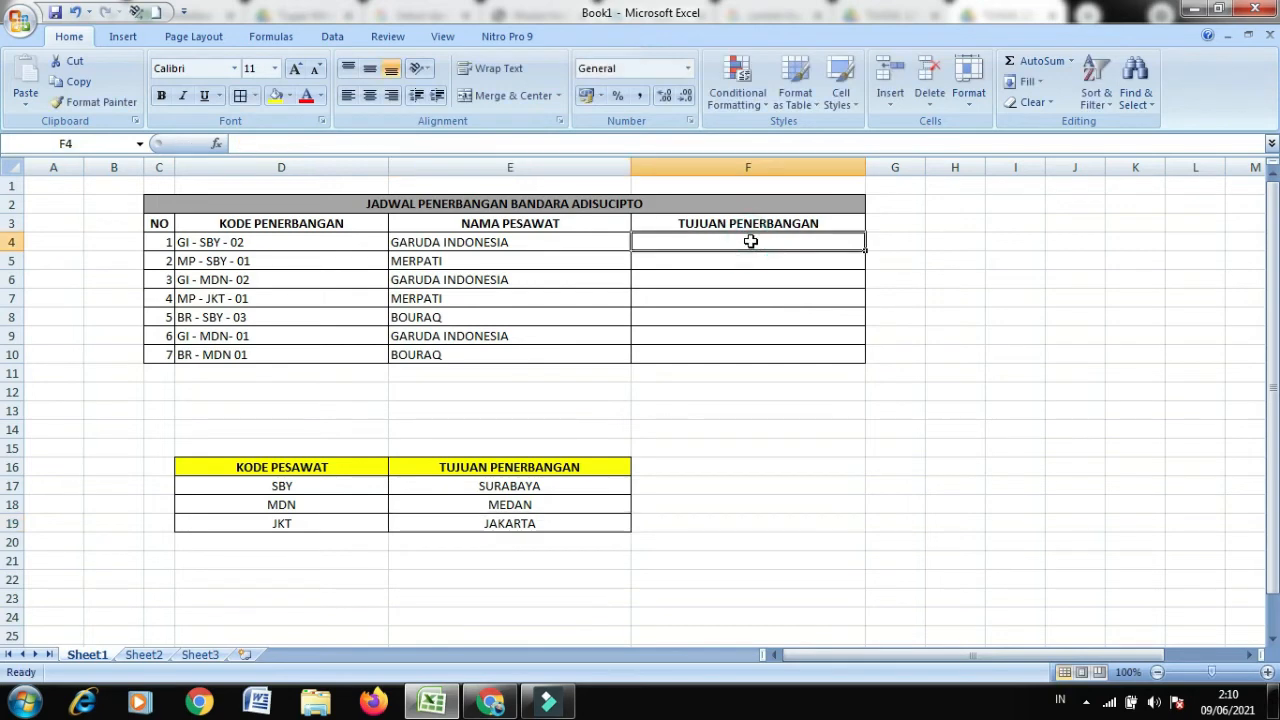
double_click(750, 241)
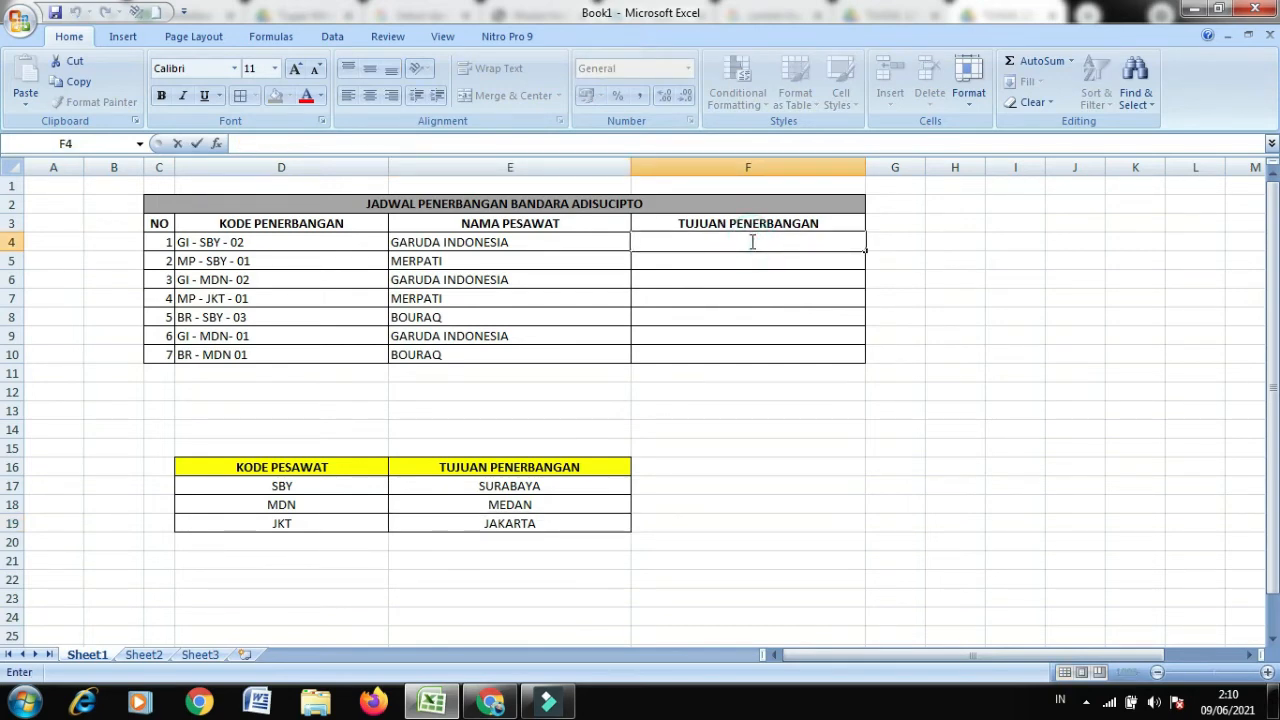
left_click(217, 143)
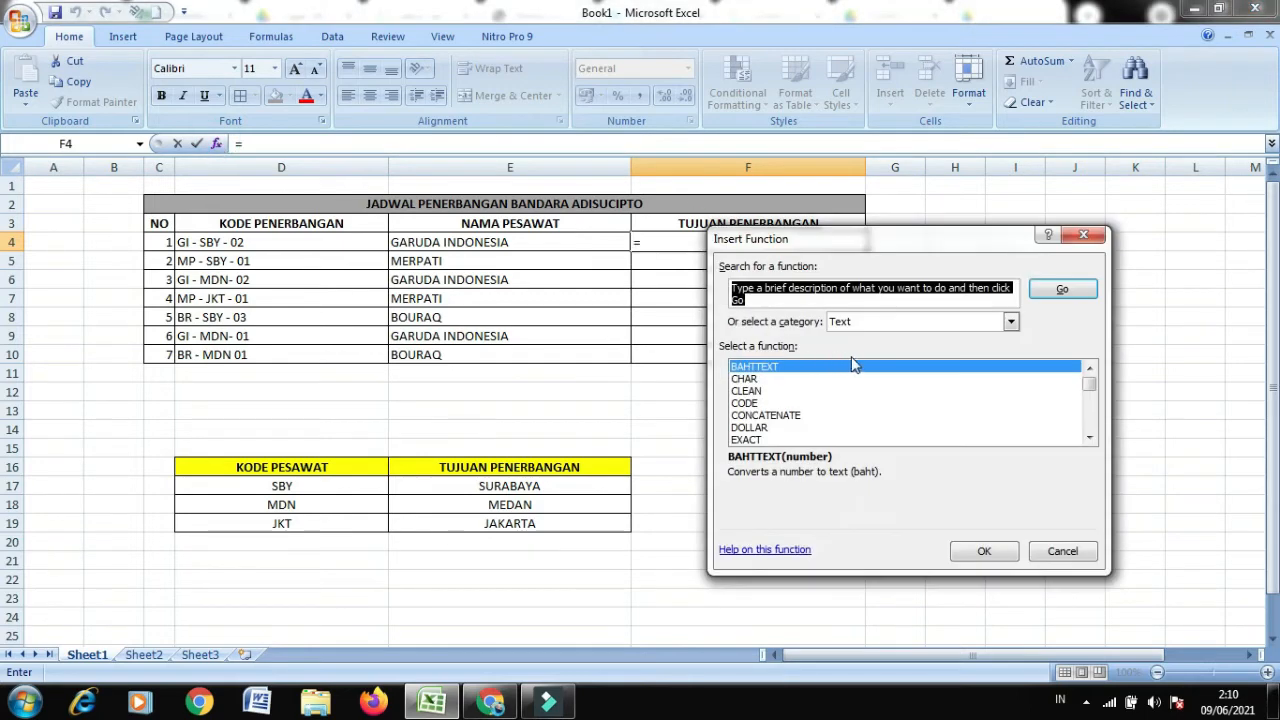
left_click(1011, 321)
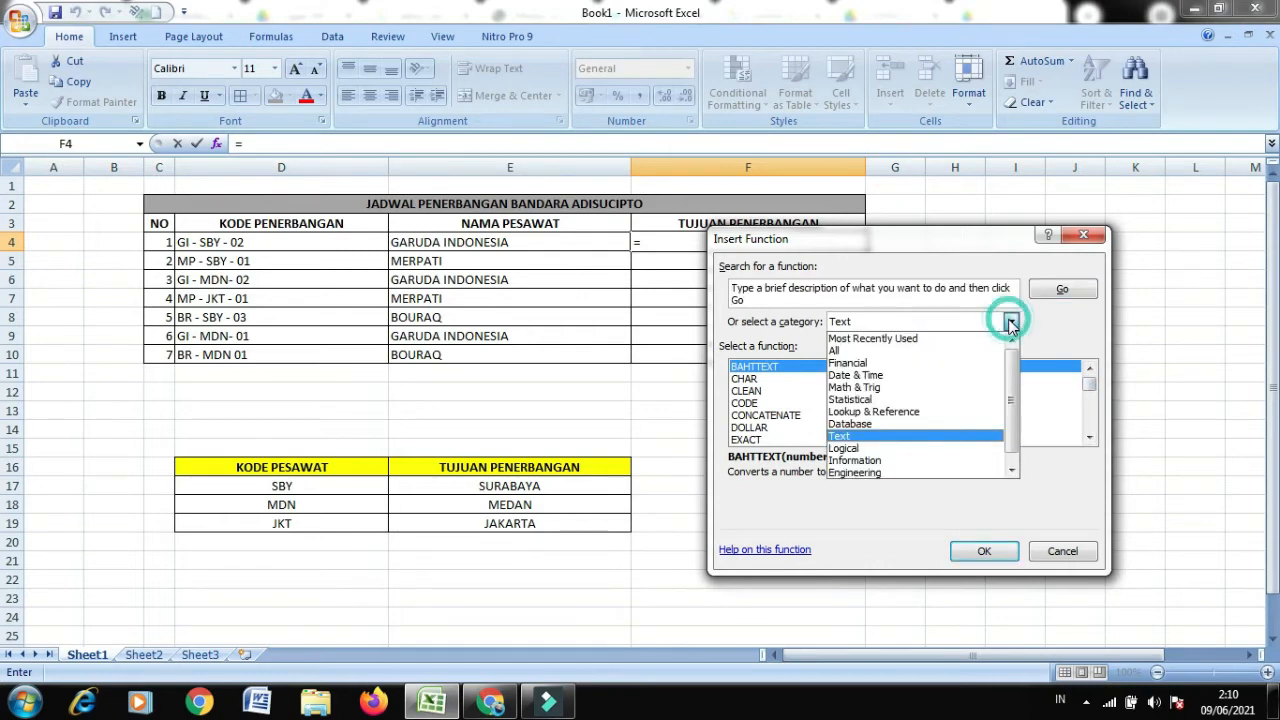
left_click(856, 449)
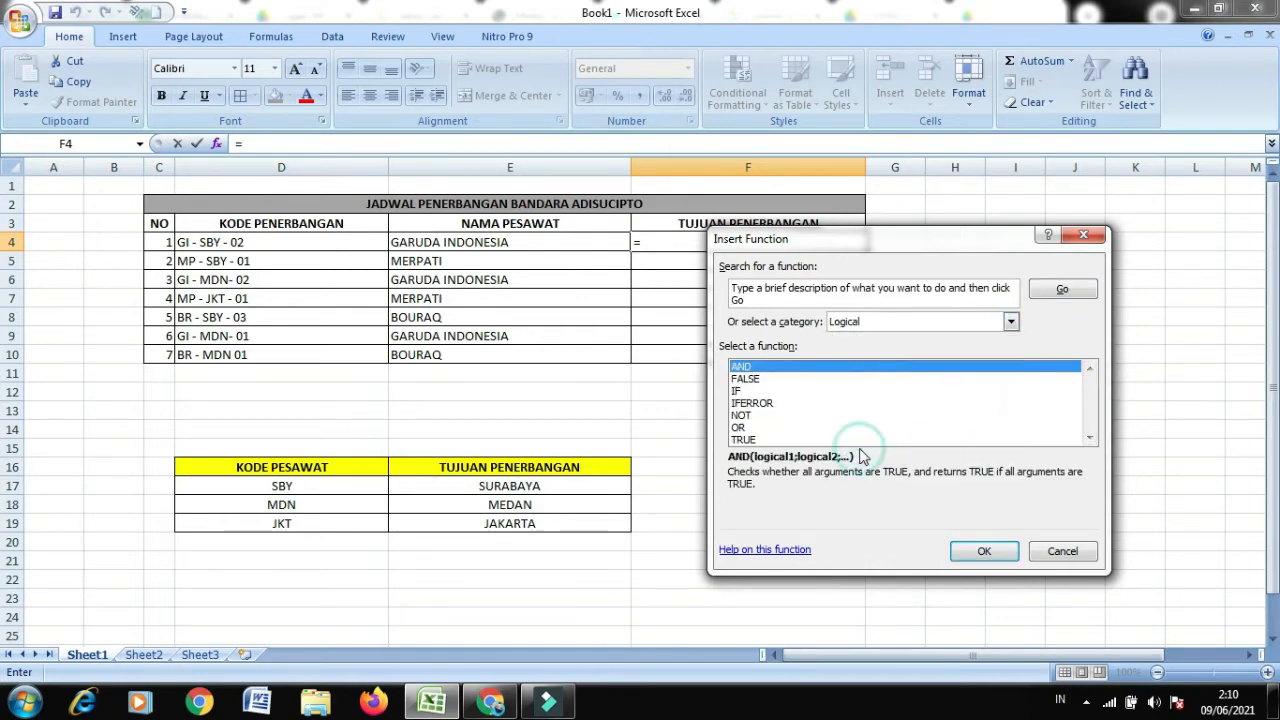
left_click(775, 391)
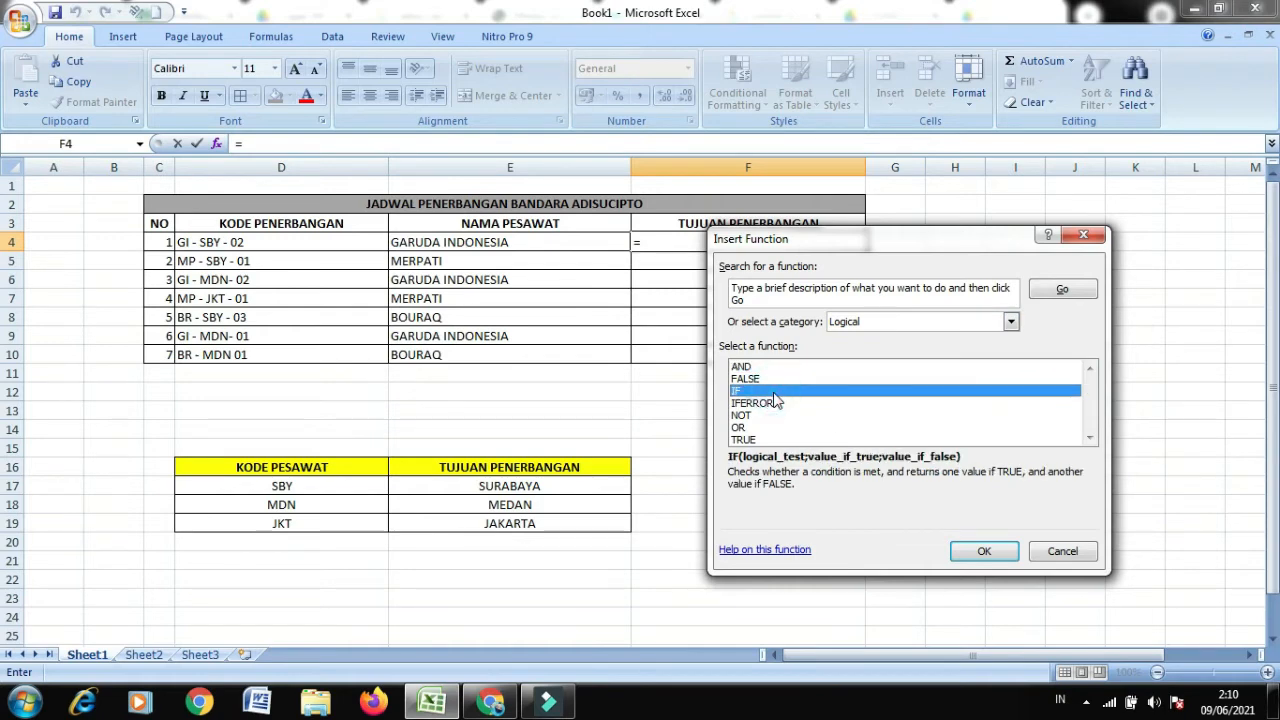
left_click(972, 552)
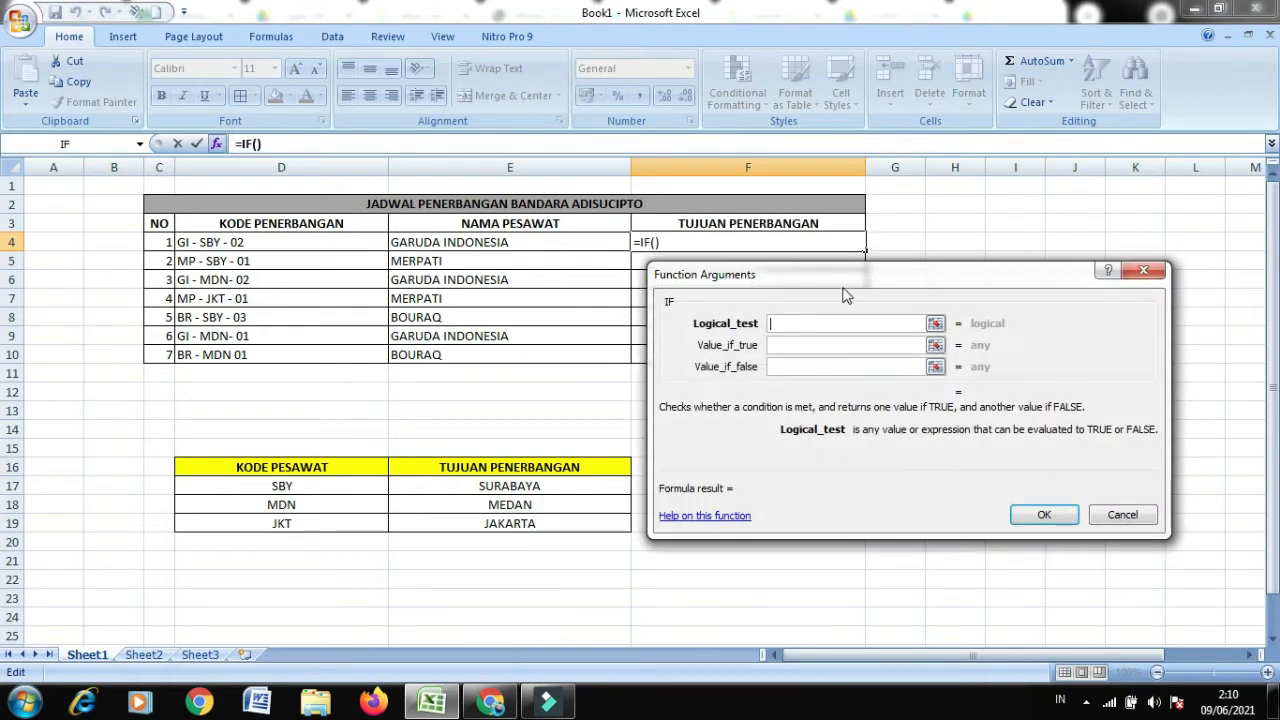
left_click_drag(836, 274, 924, 262)
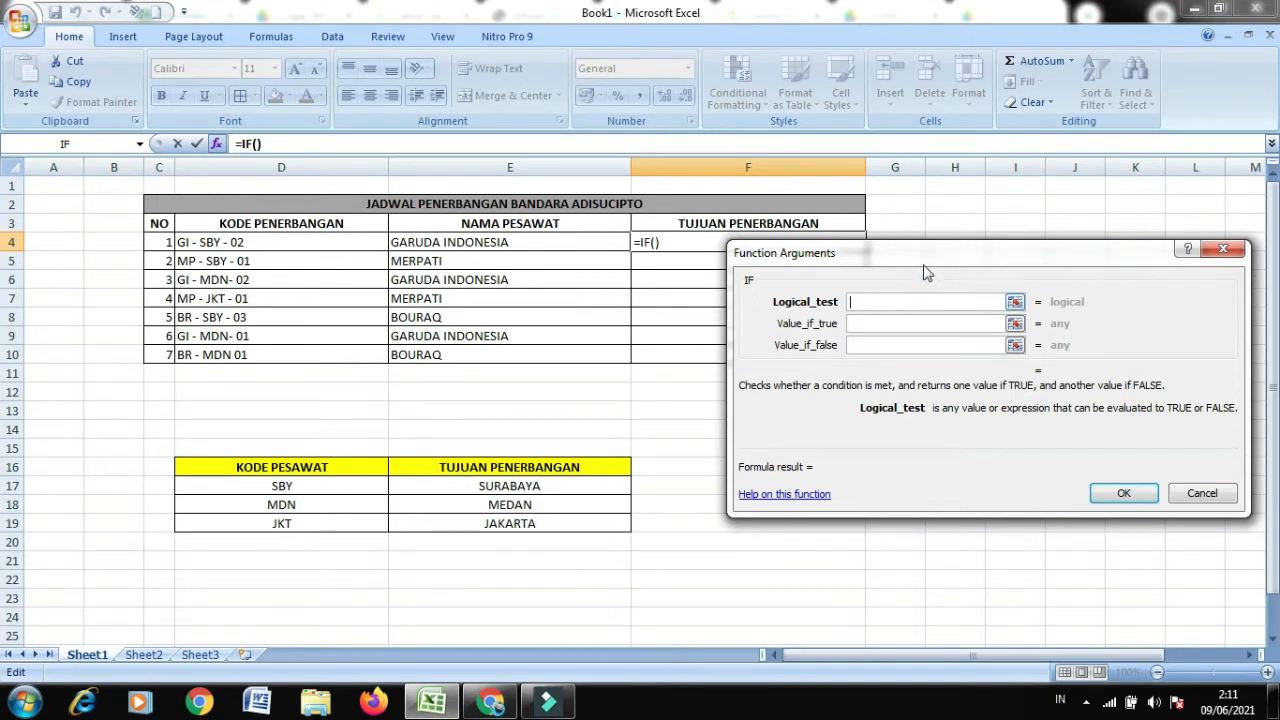
left_click_drag(925, 259, 897, 343)
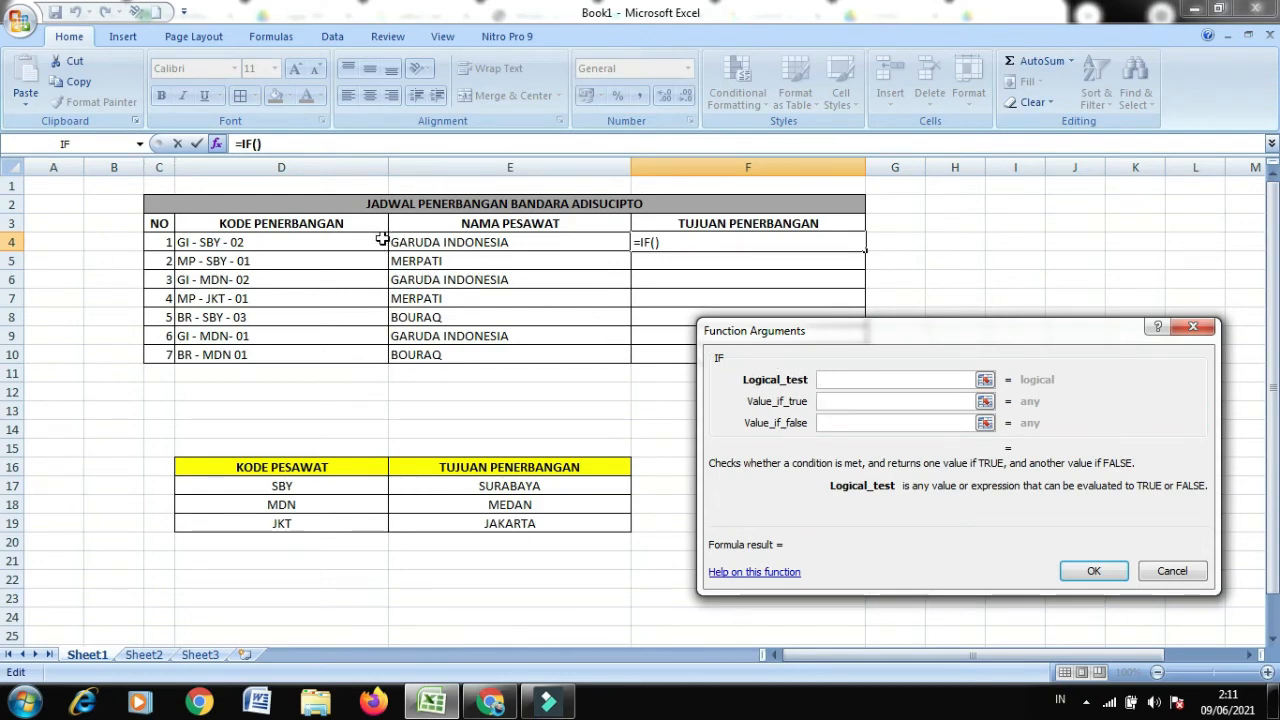
Step: Nest a MID function from the Text category inside the logical test of the IF function in F4
left_click(139, 144)
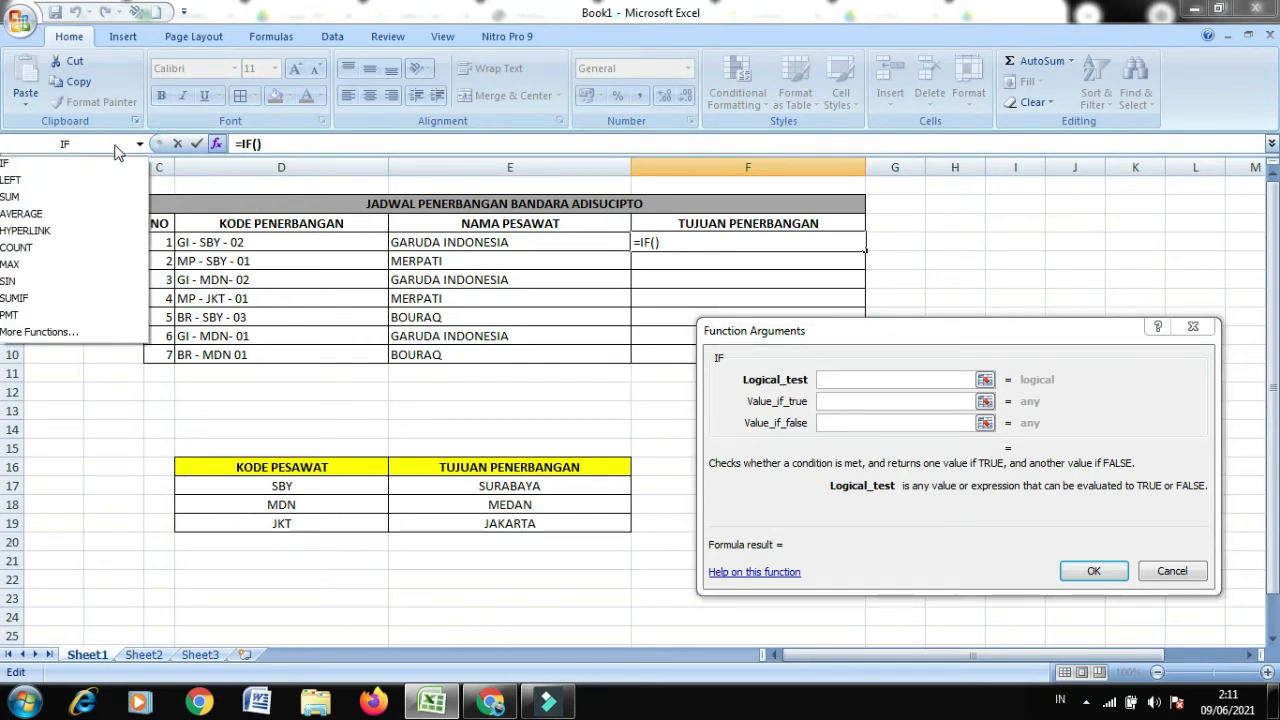
left_click(20, 340)
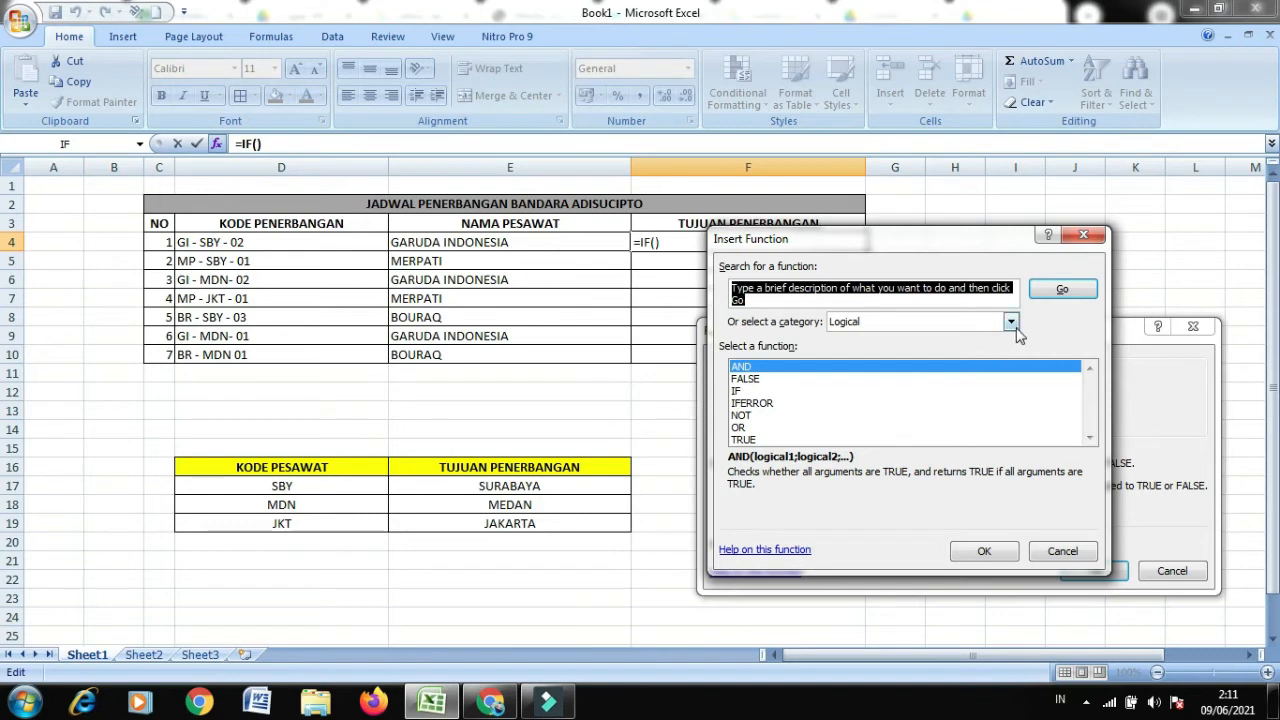
left_click(1011, 322)
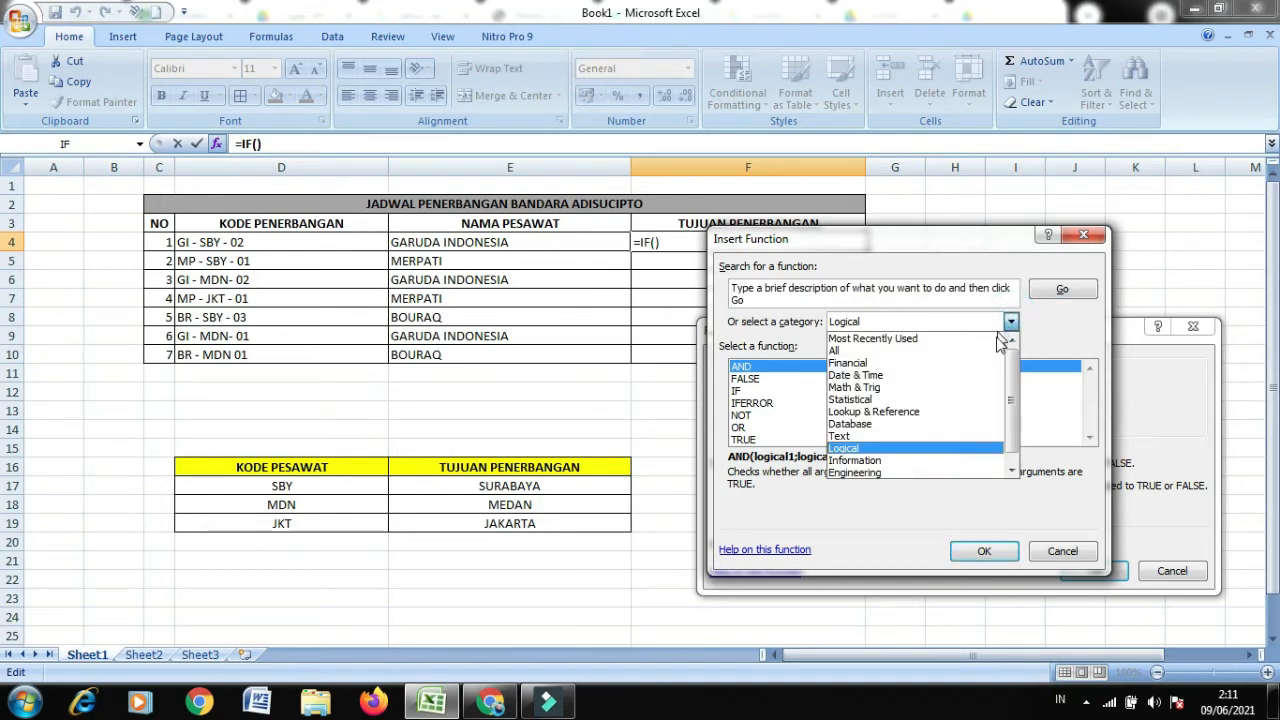
left_click(866, 437)
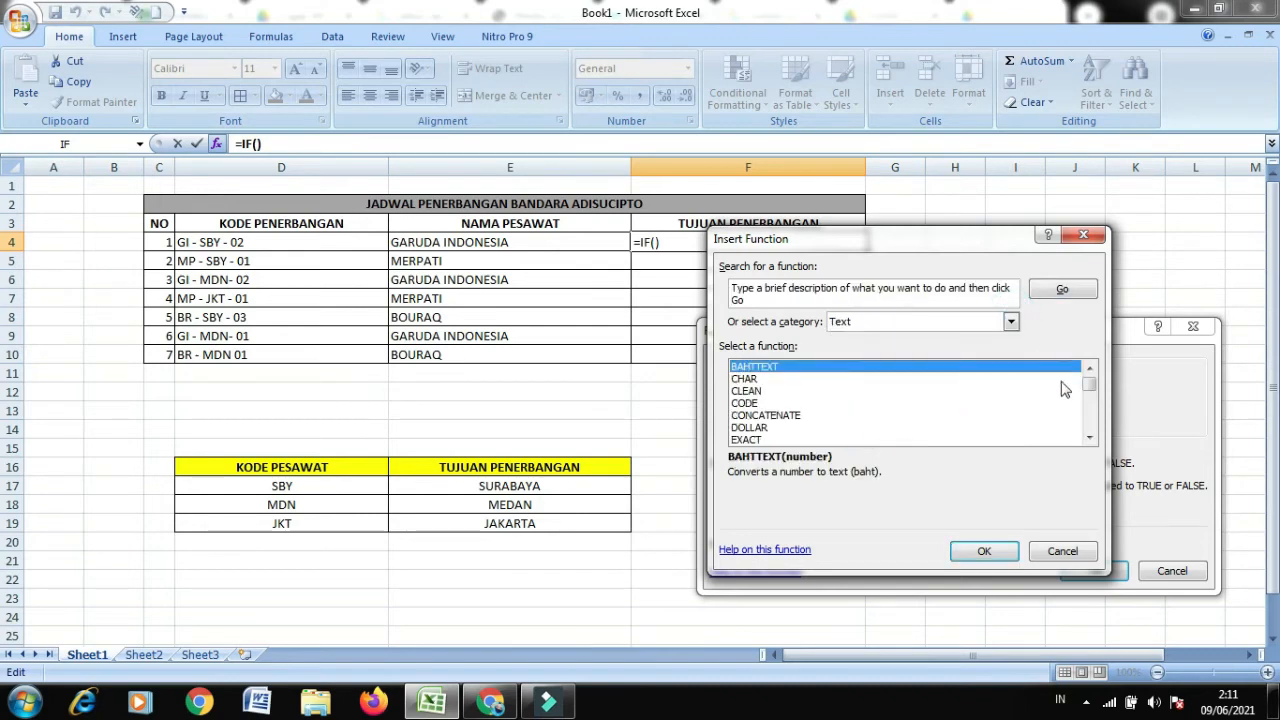
left_click_drag(1089, 385, 1089, 409)
left_click(775, 405)
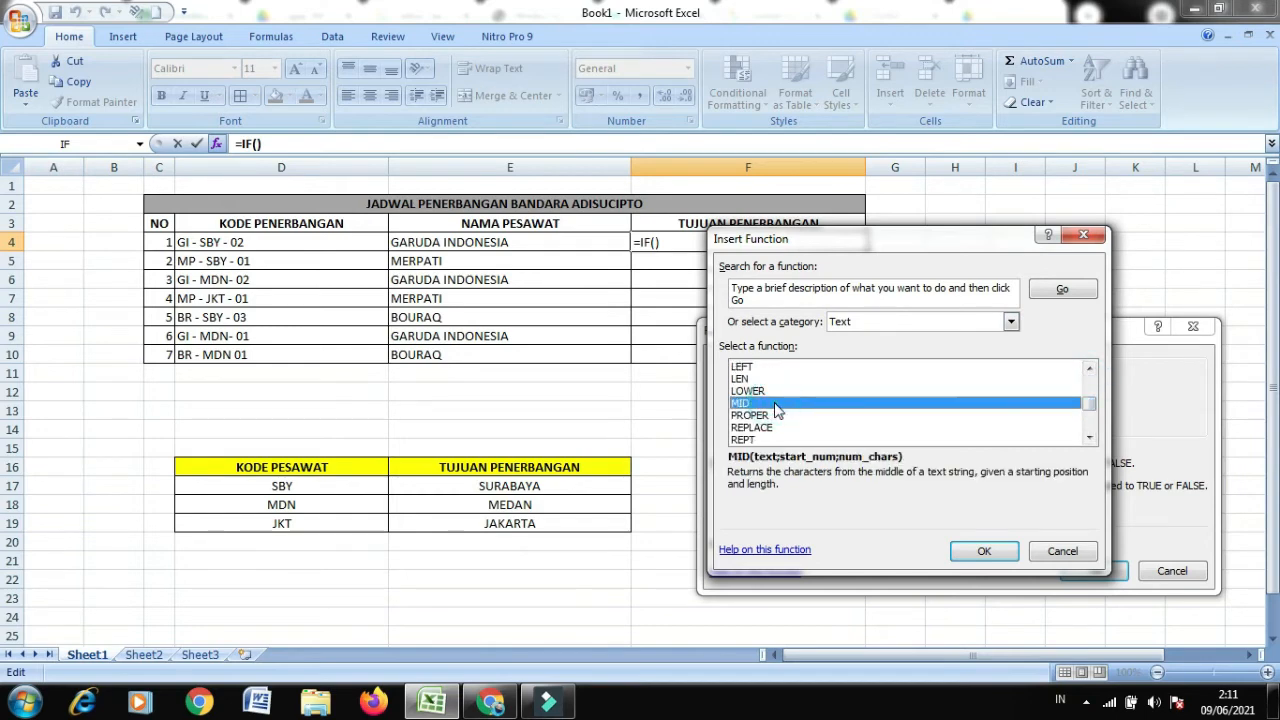
left_click(984, 551)
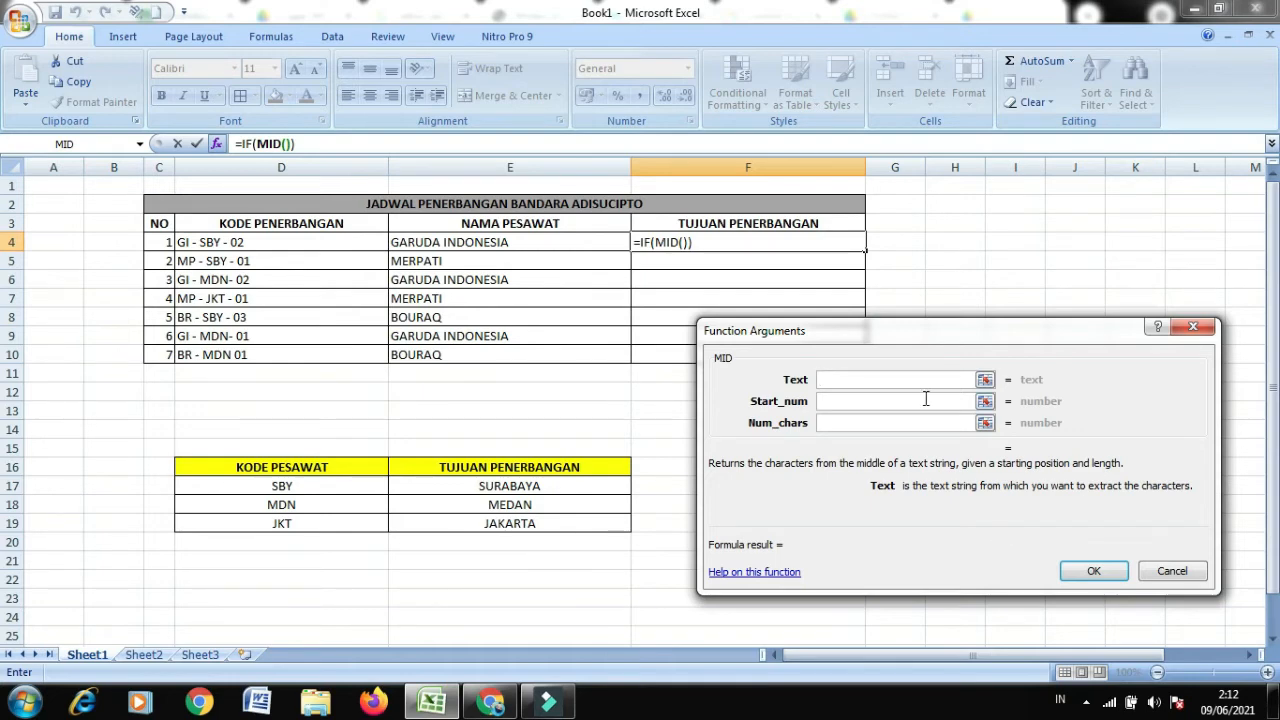
Step: Set the MID arguments in F4 to extract 3 characters from D4 starting at character 6
left_click(843, 379)
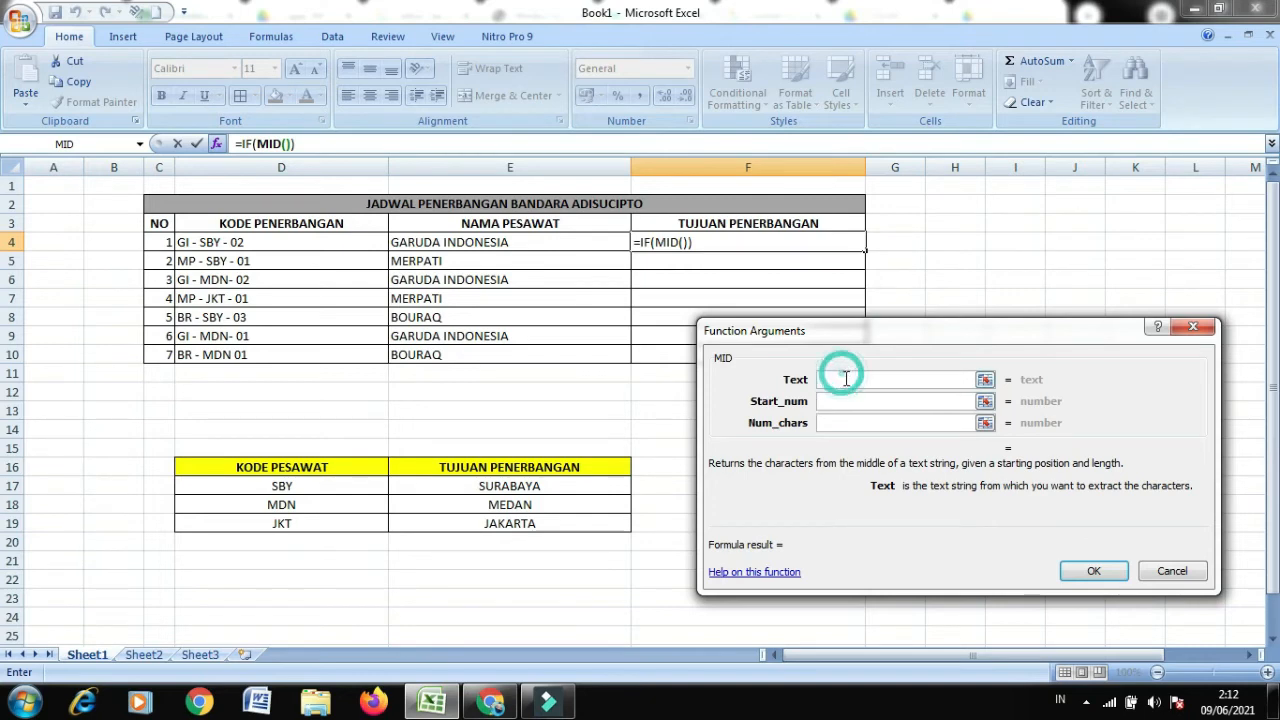
left_click(272, 244)
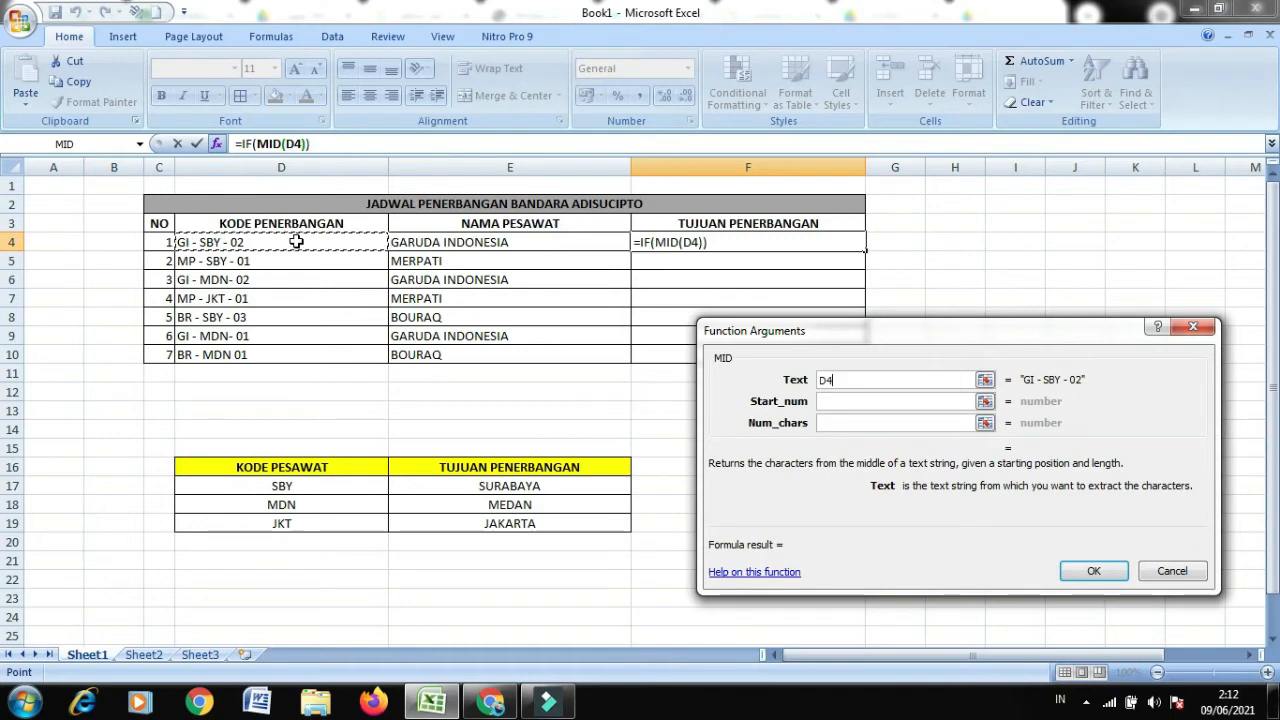
left_click(860, 401)
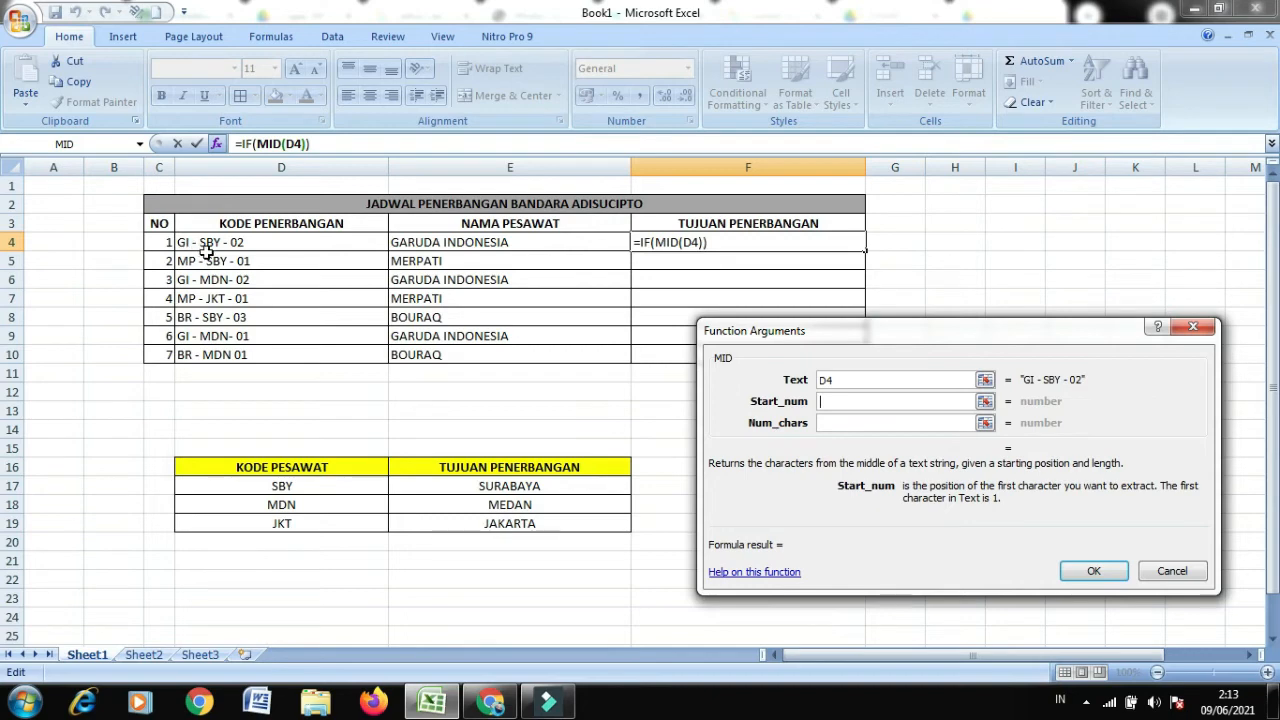
left_click(909, 396)
left_click(909, 398)
type("6")
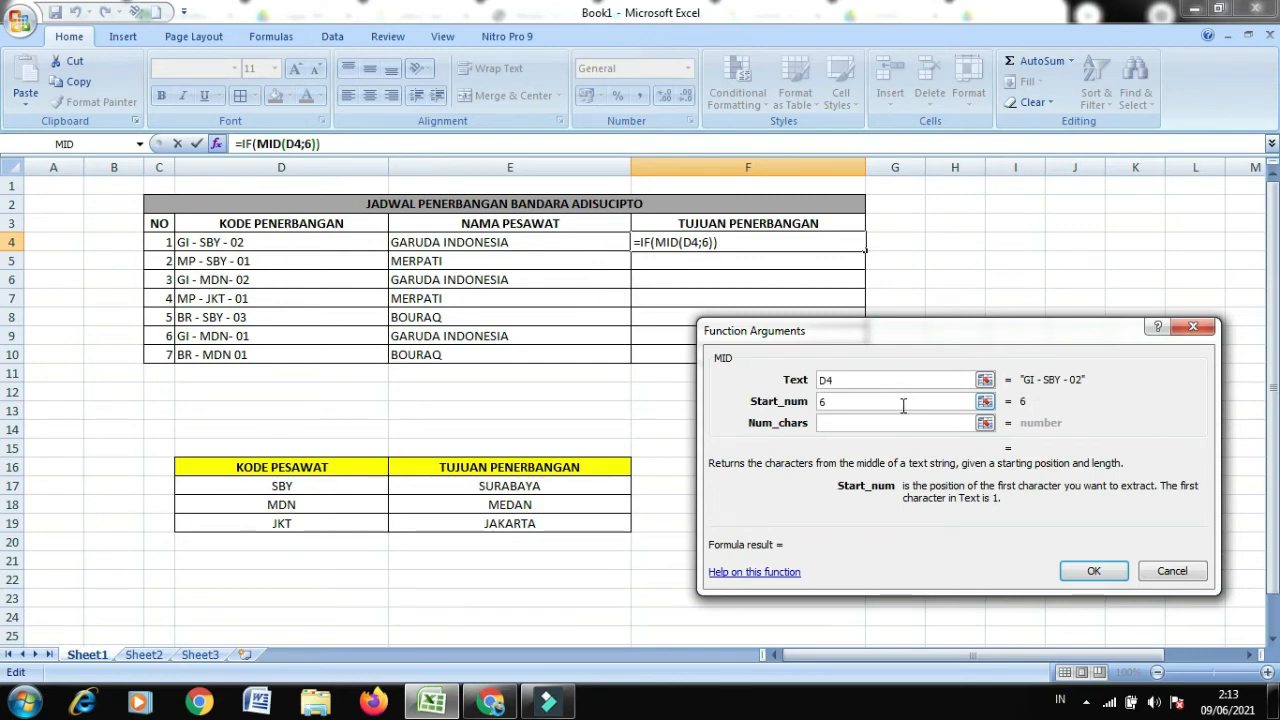
left_click(902, 426)
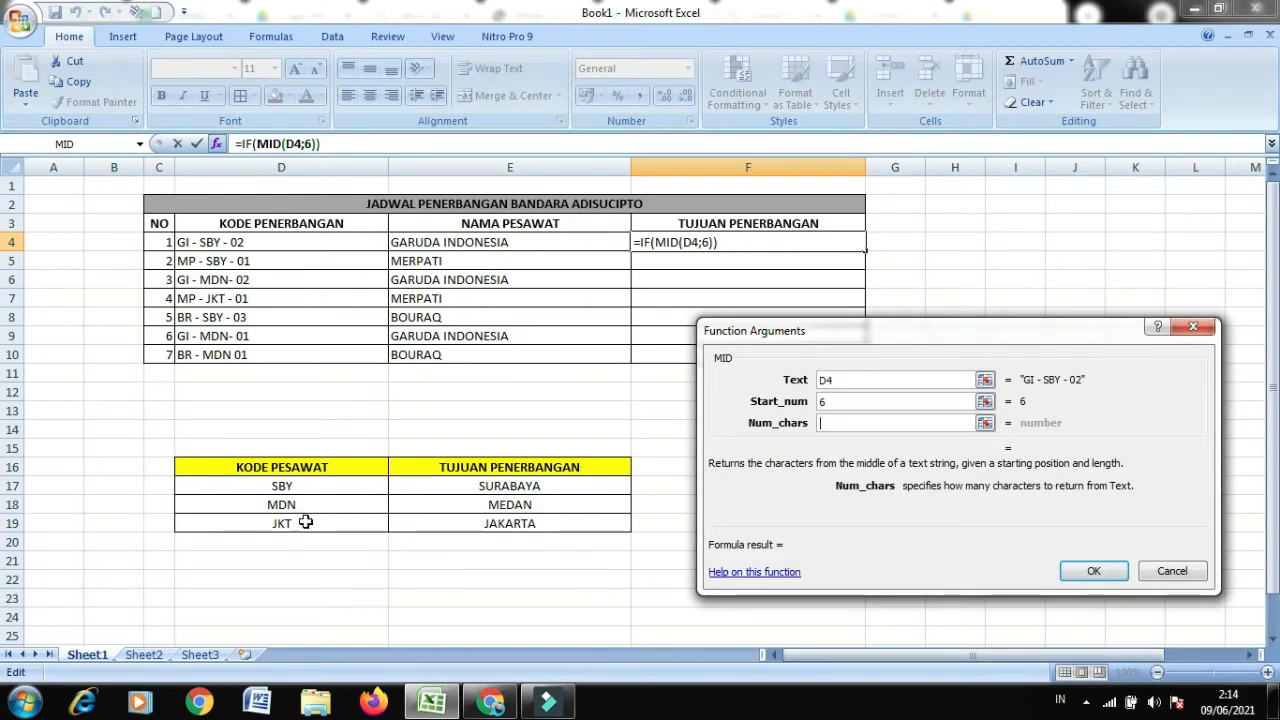
left_click(895, 419)
type("3")
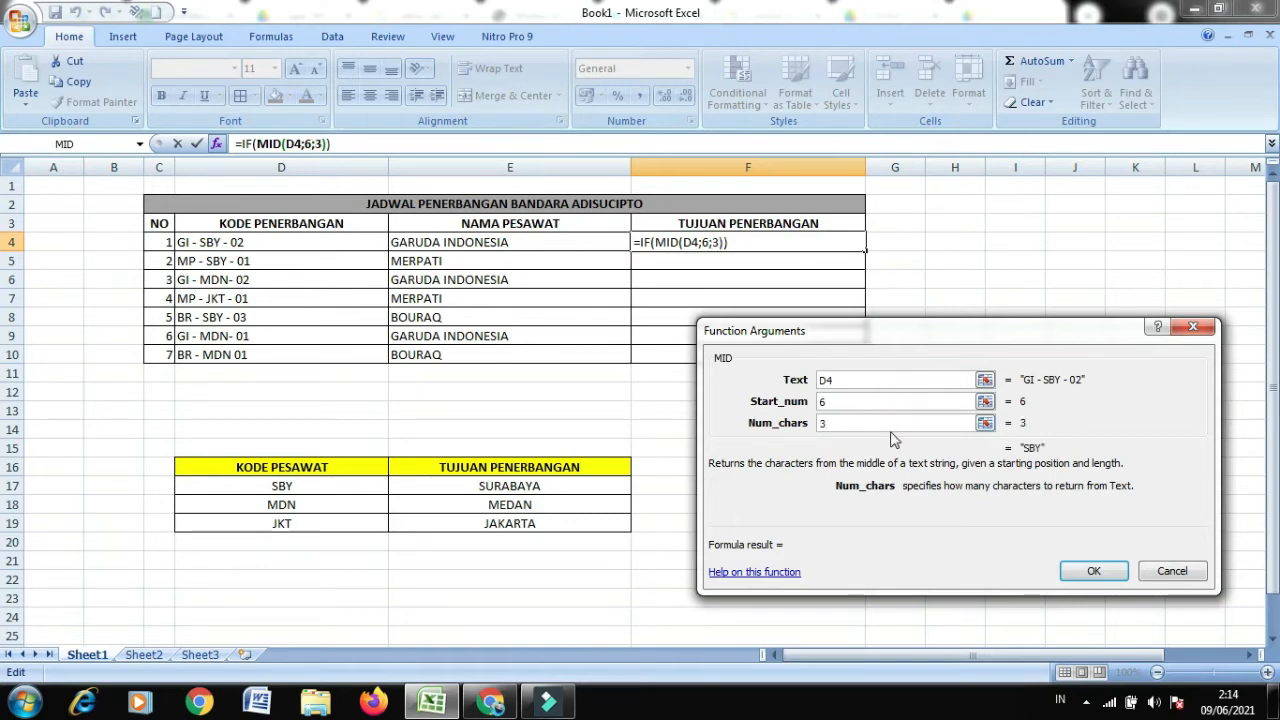
Step: Complete the outer IF's logical test in F4 as MID(D4;6;3)="SBY" and set its value if true to SURABAYA
left_click(253, 144)
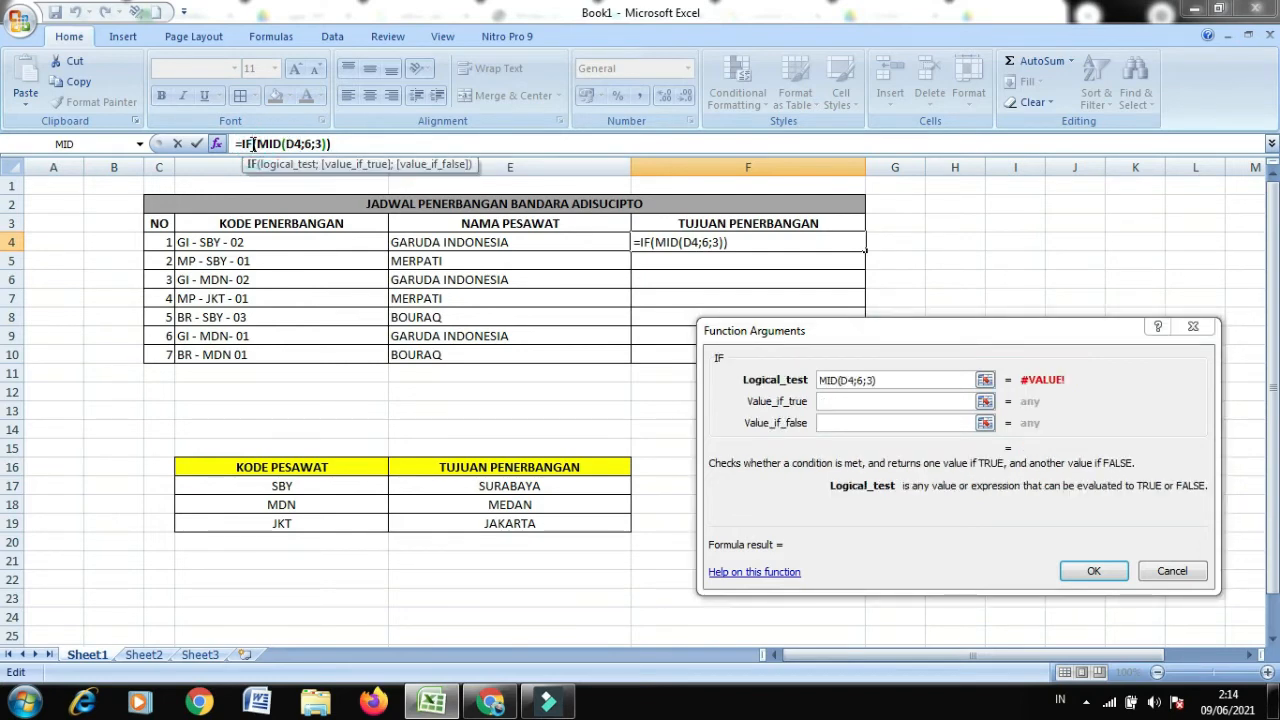
left_click(932, 386)
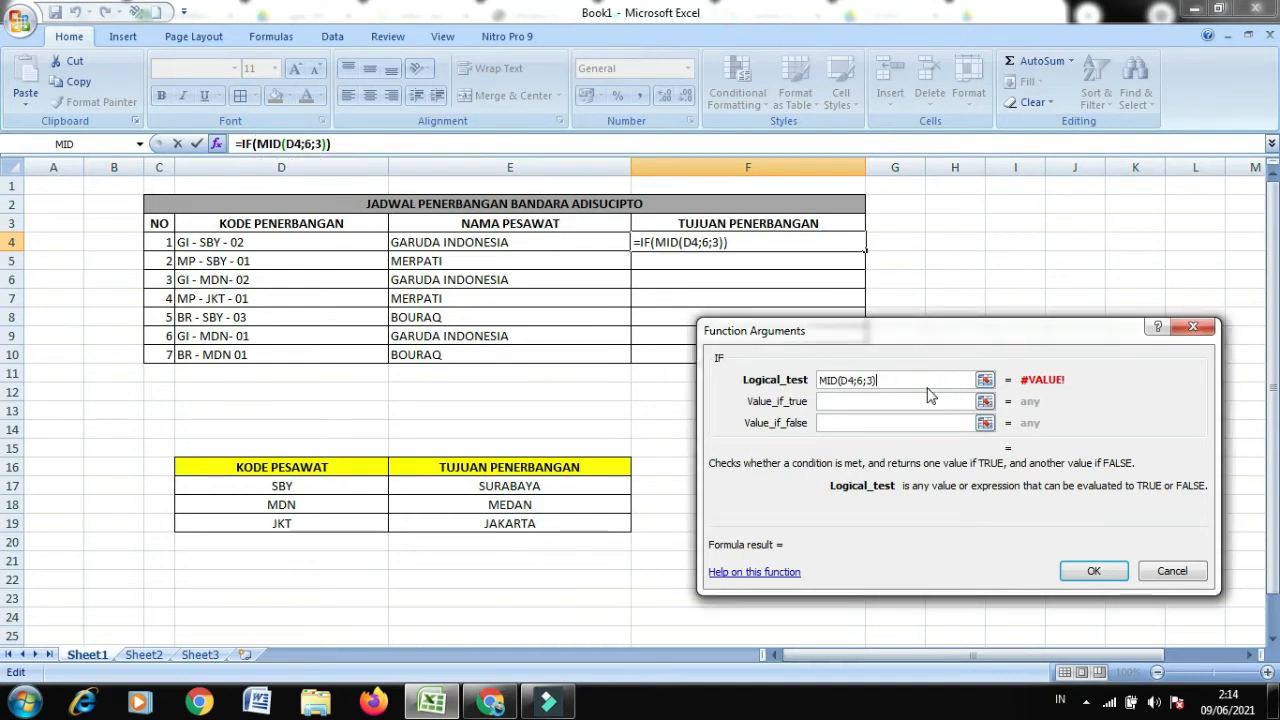
type("=")
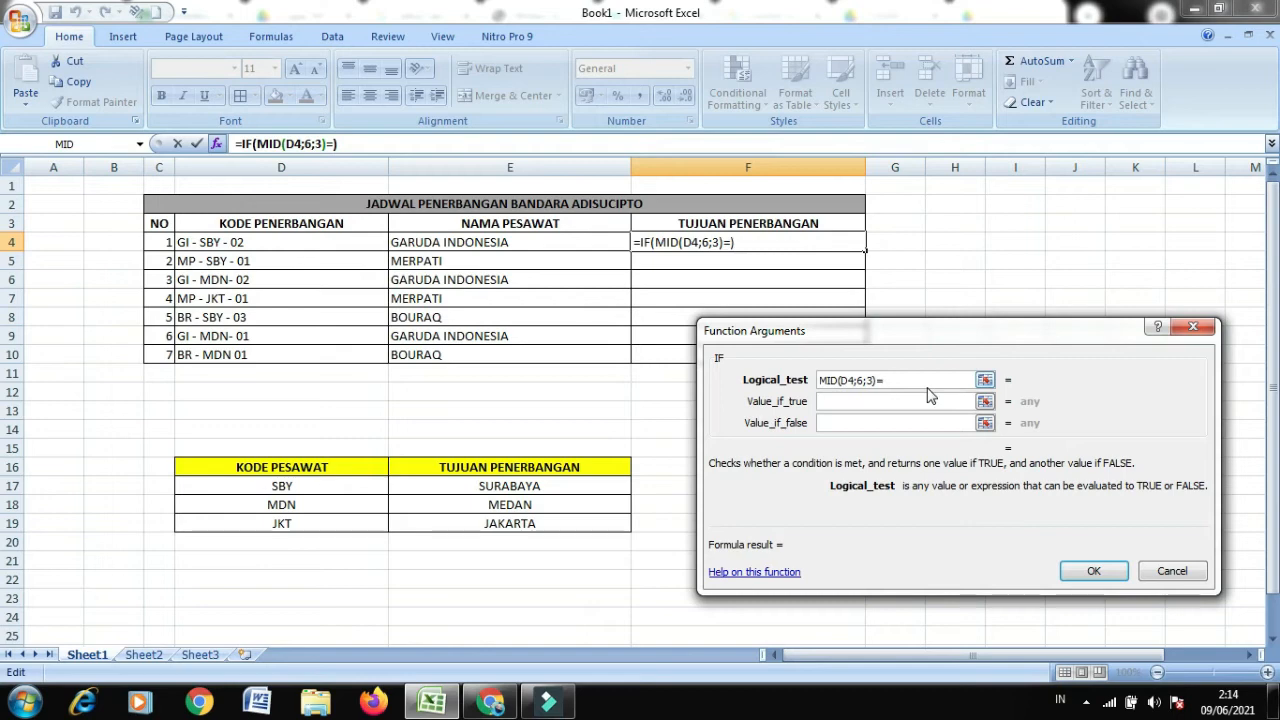
type("\"")
type("SBY")
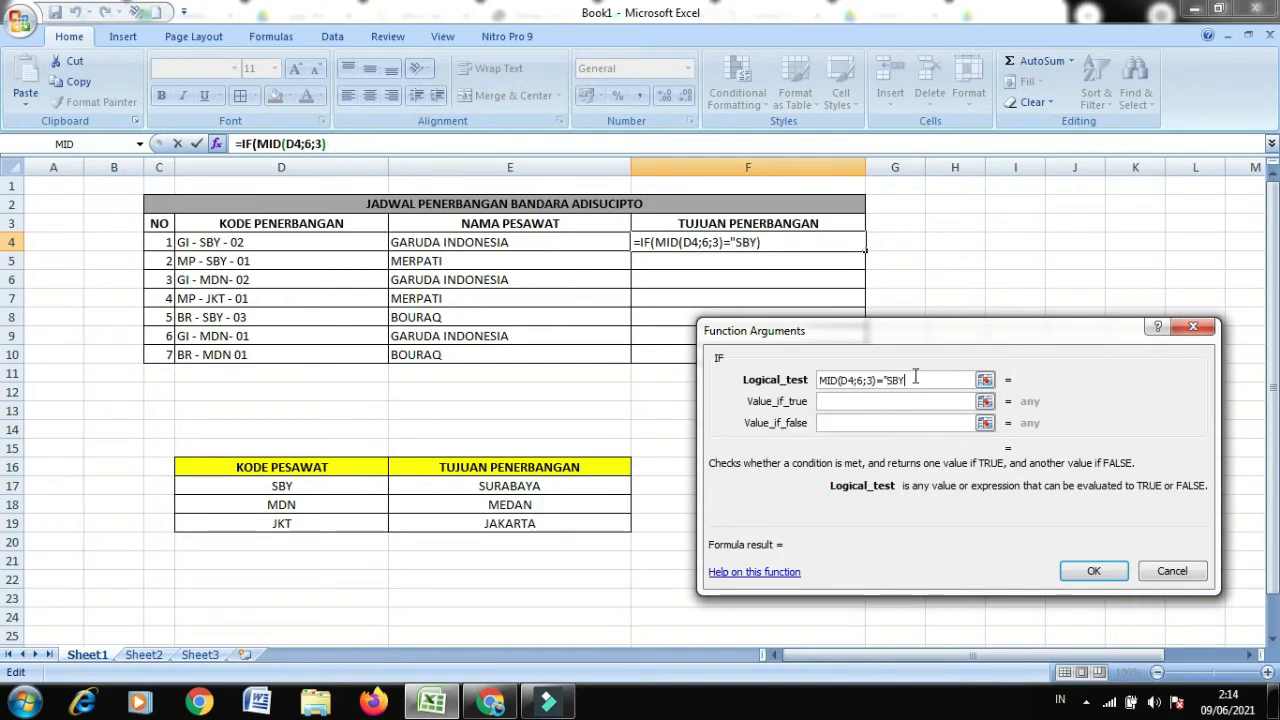
type("\"")
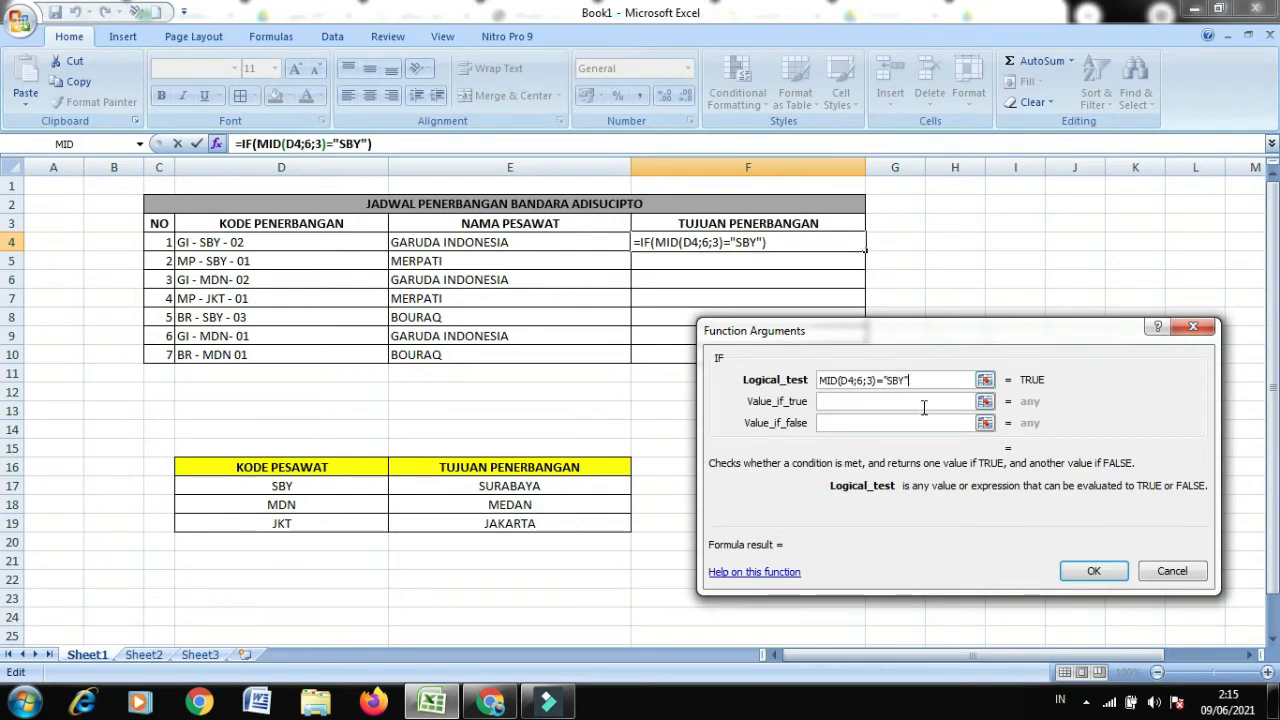
left_click(930, 400)
type("SURABAYA")
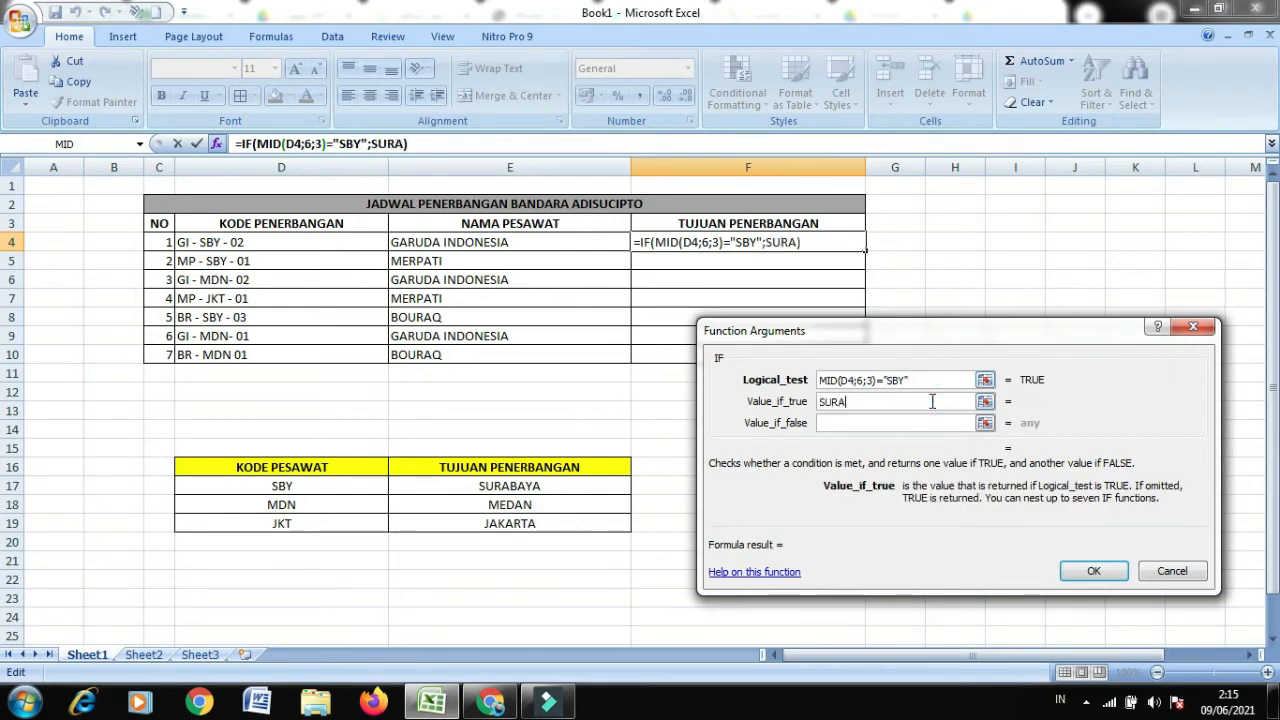
left_click(920, 423)
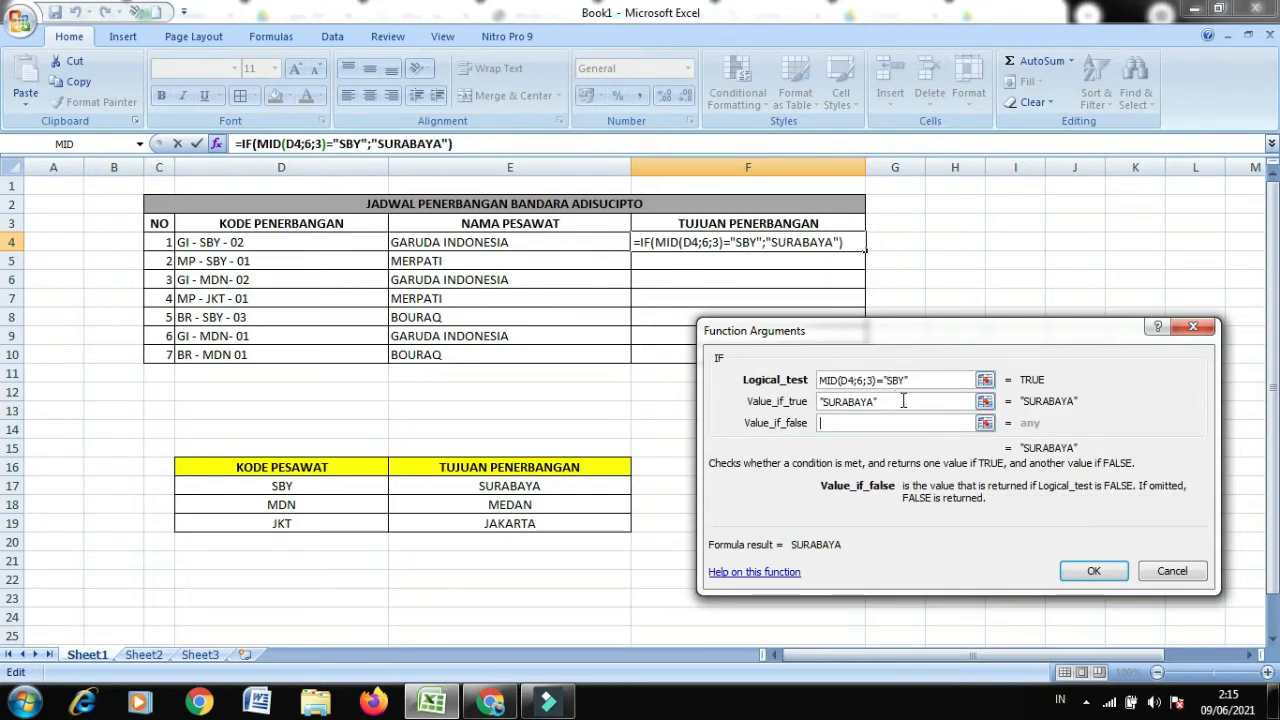
left_click(903, 401)
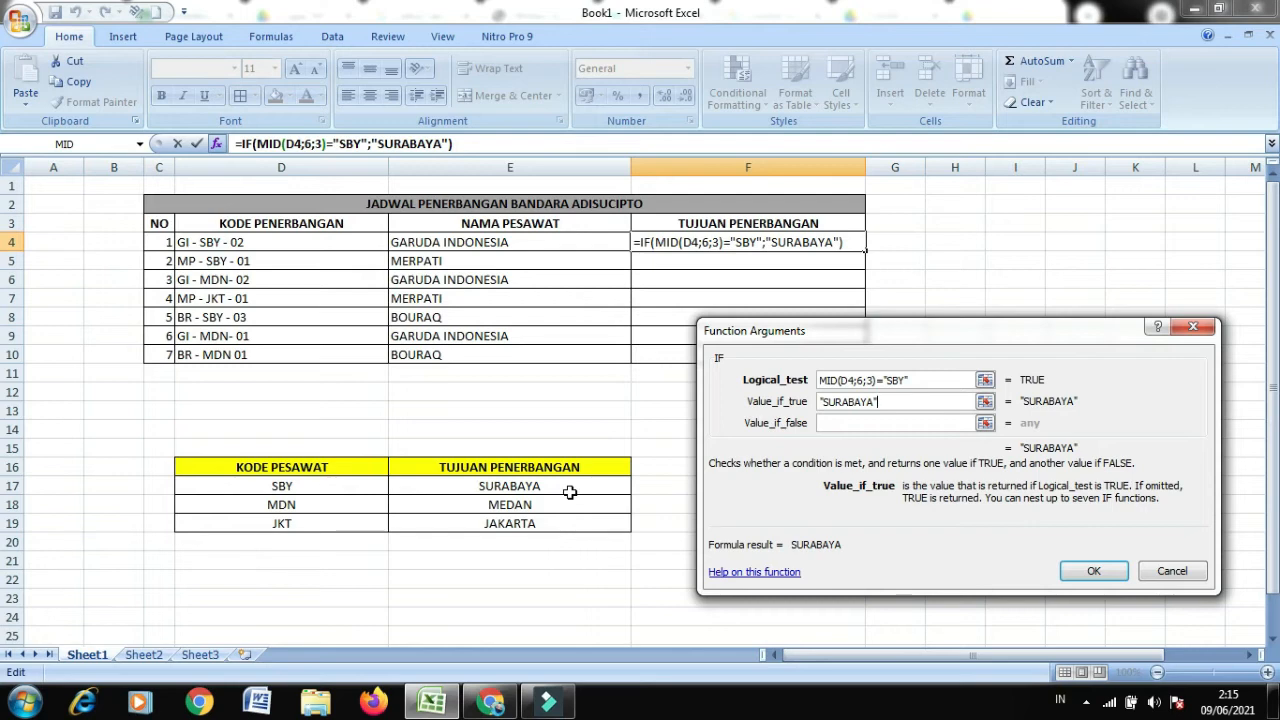
Step: Nest a second IF as the outer IF's value if false, with a MID function in its logical test
left_click(834, 423)
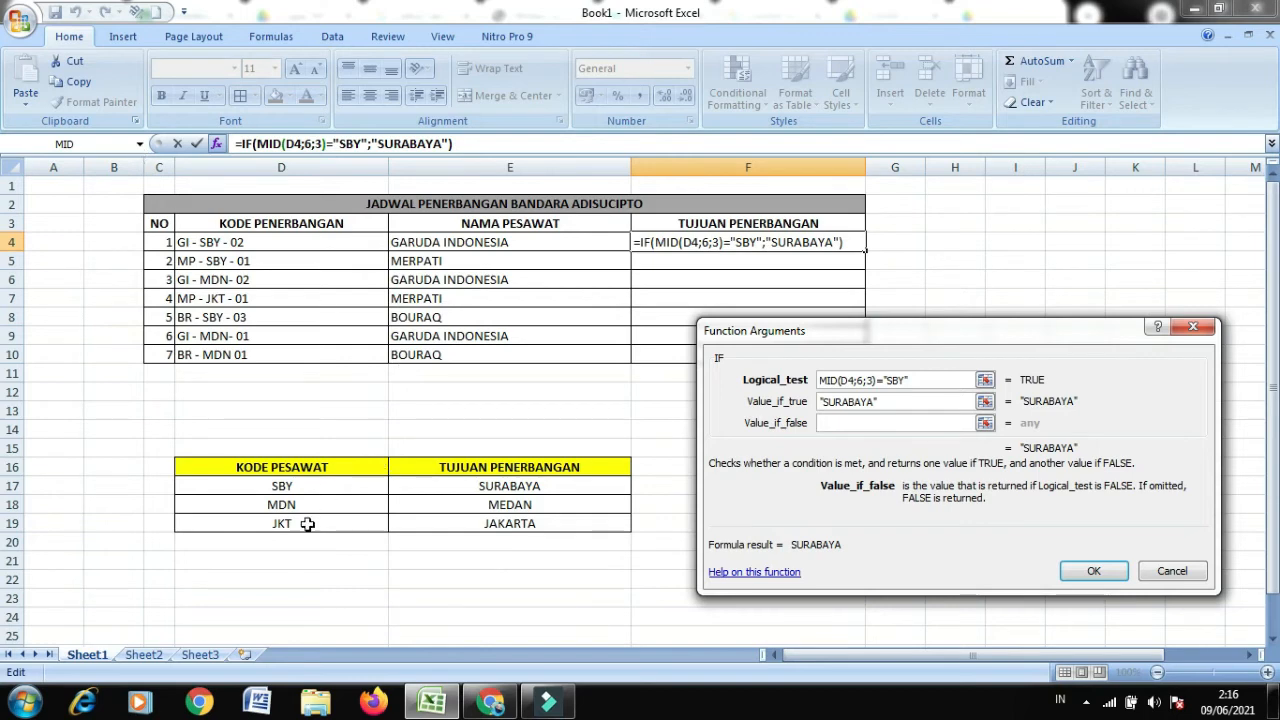
left_click(140, 144)
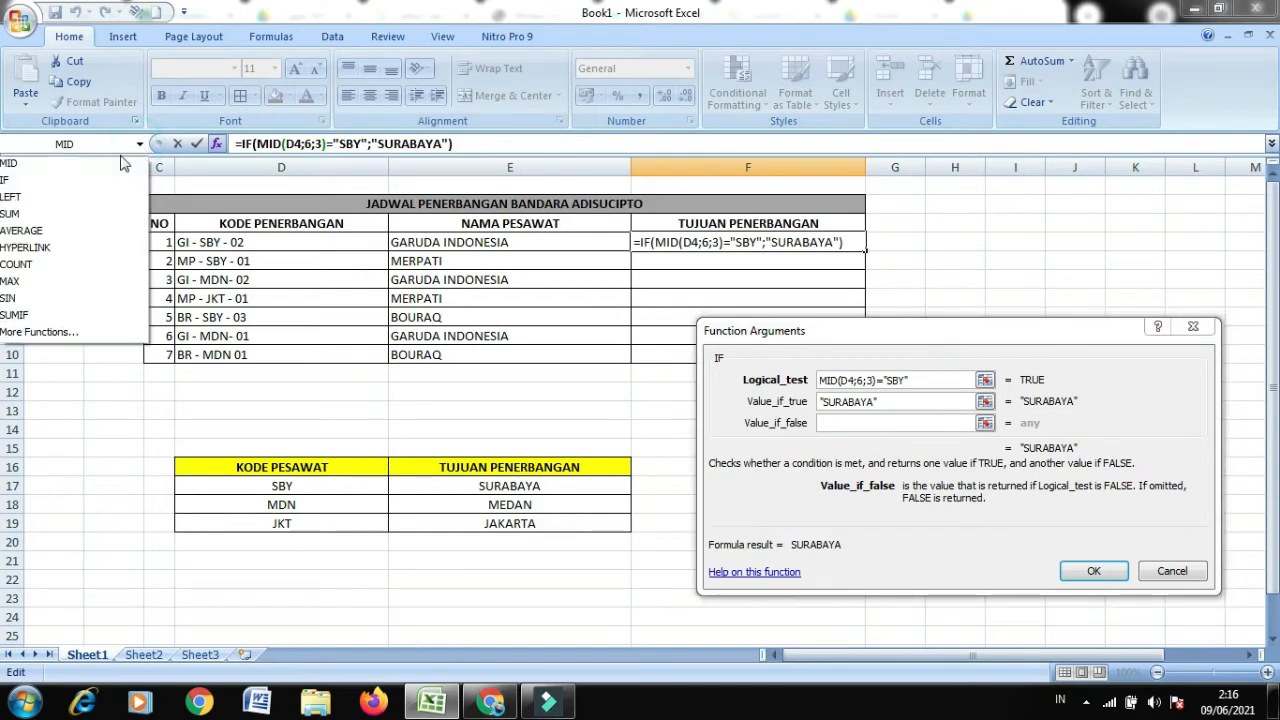
left_click(67, 180)
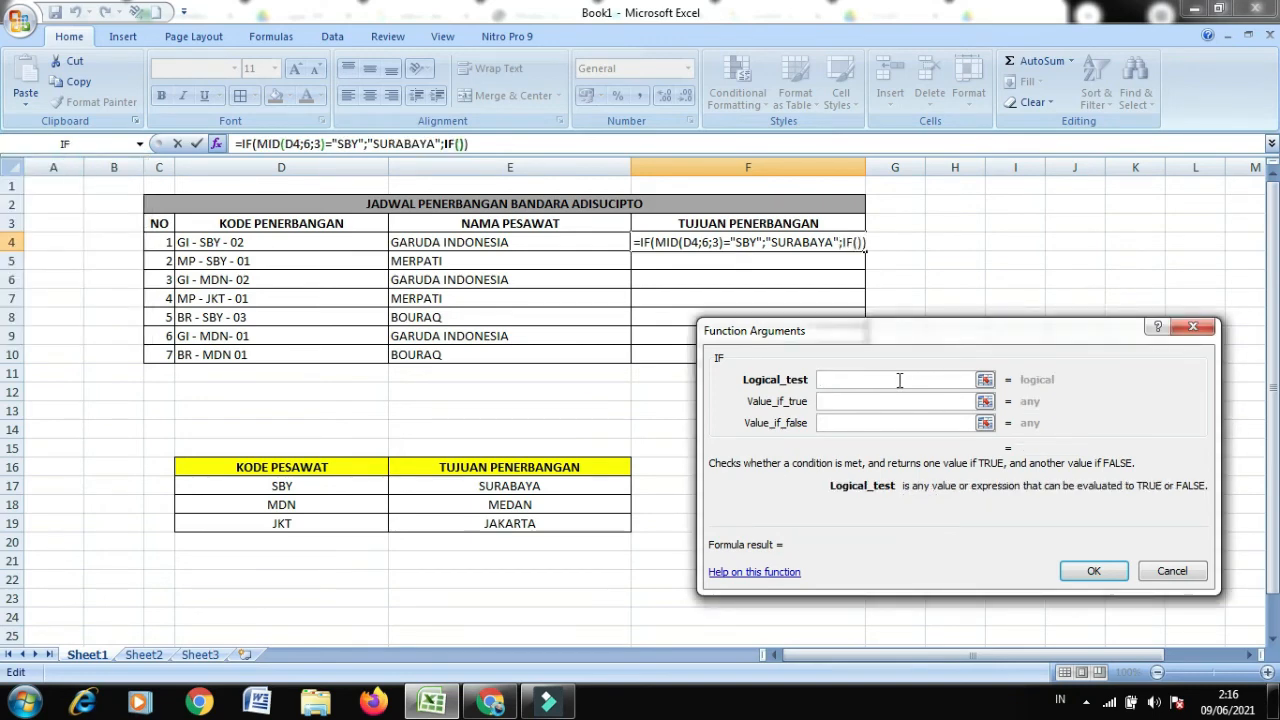
left_click(140, 144)
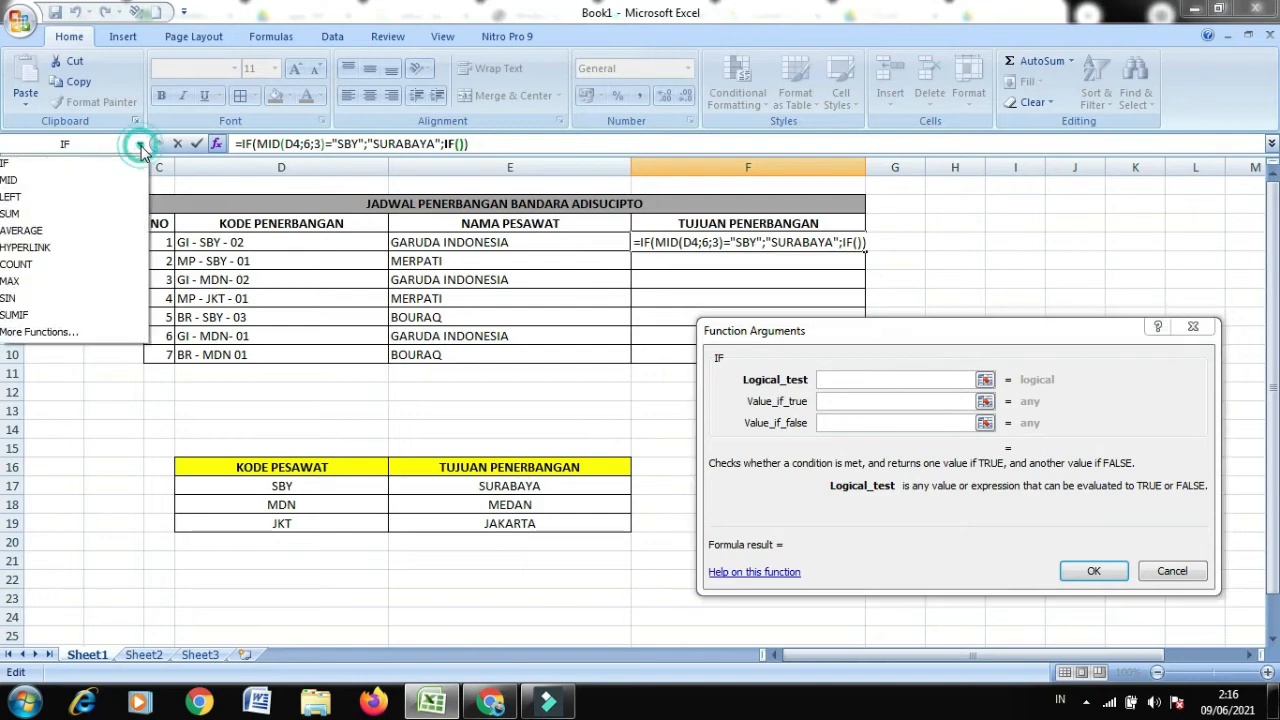
left_click(98, 176)
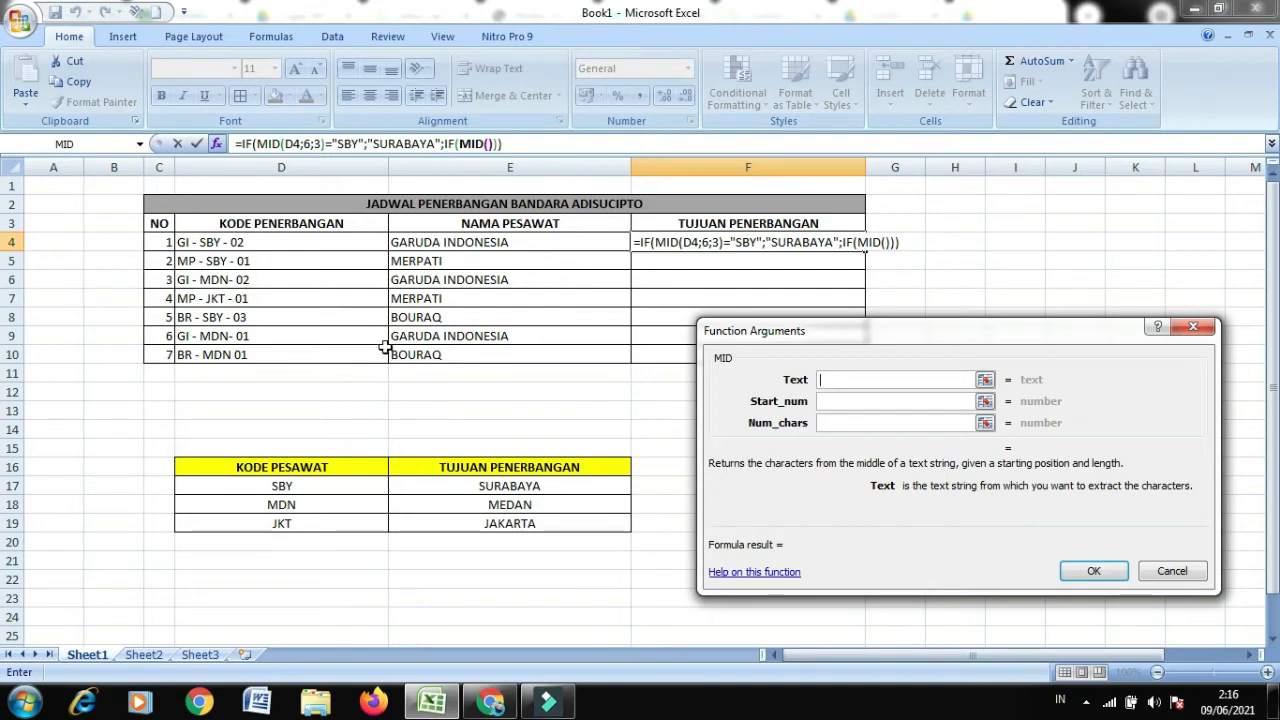
Step: Fill in the second MID function with text D4, start number 6 and 3 characters
left_click(354, 242)
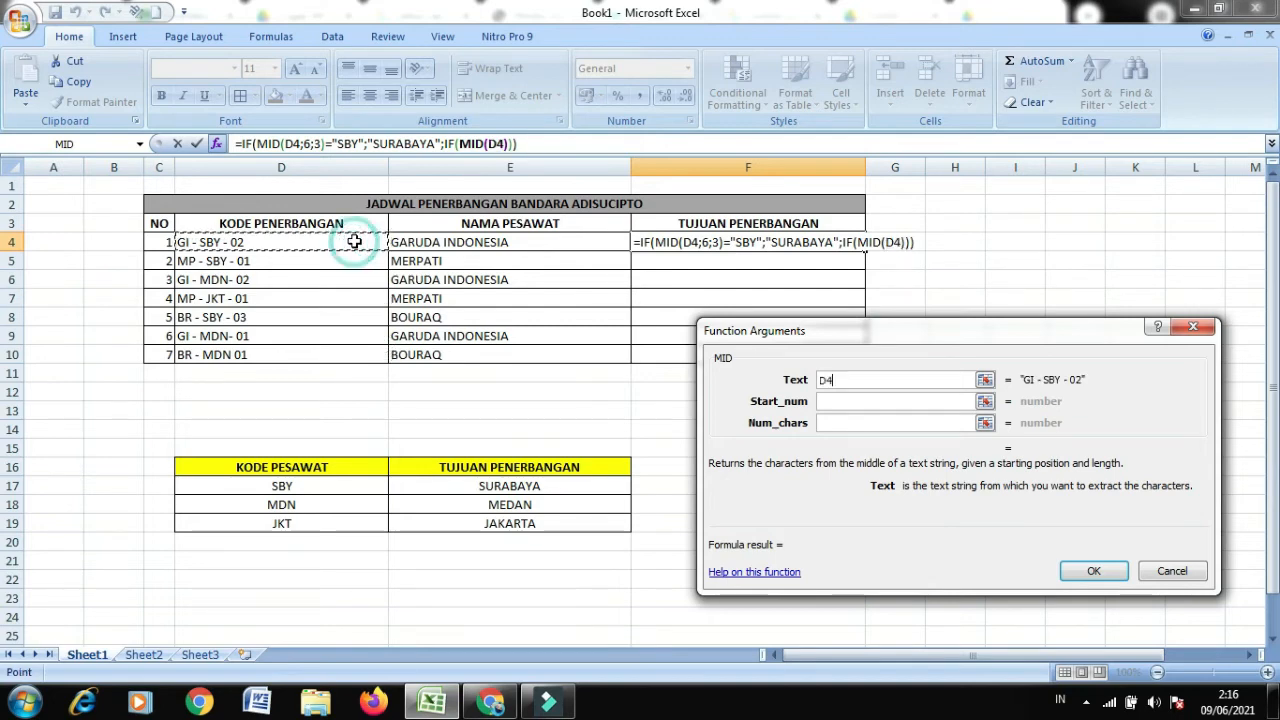
left_click(901, 403)
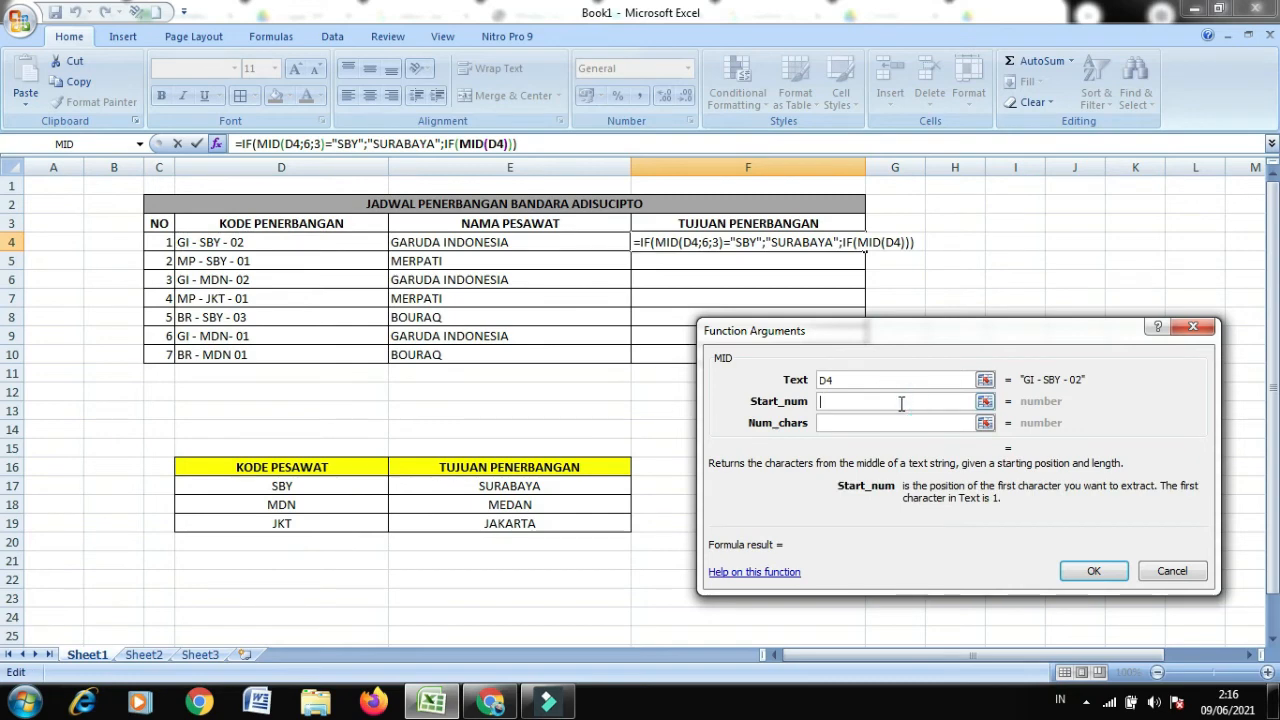
type("6")
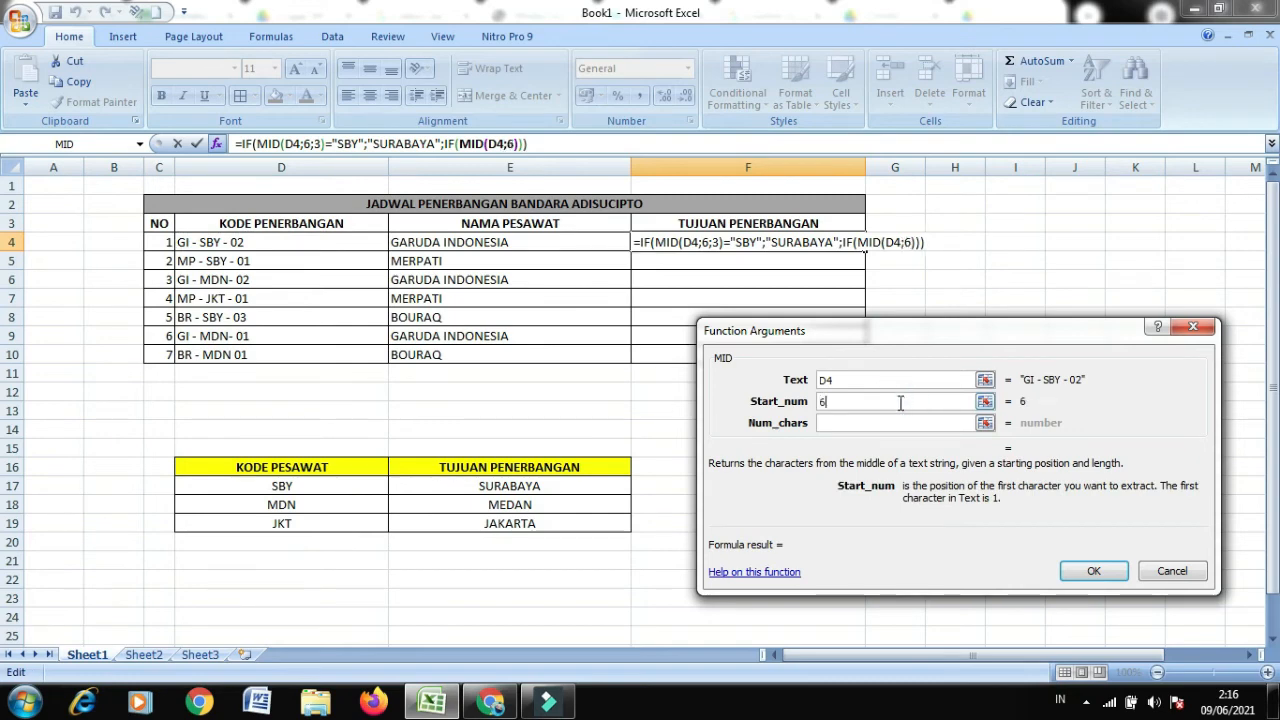
left_click(892, 421)
type("3")
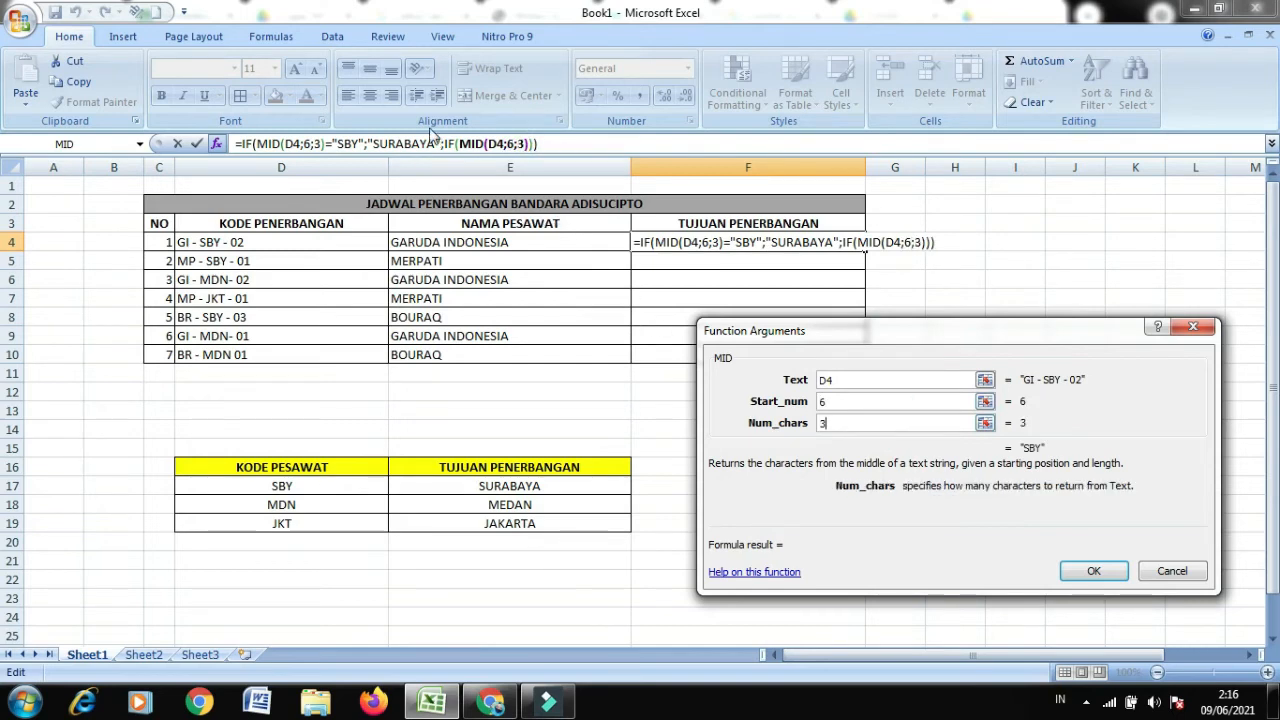
Step: Complete the second IF's logical test as MID(D4;6;3)="MDN" and set its value if true to MEDAN
left_click(456, 144)
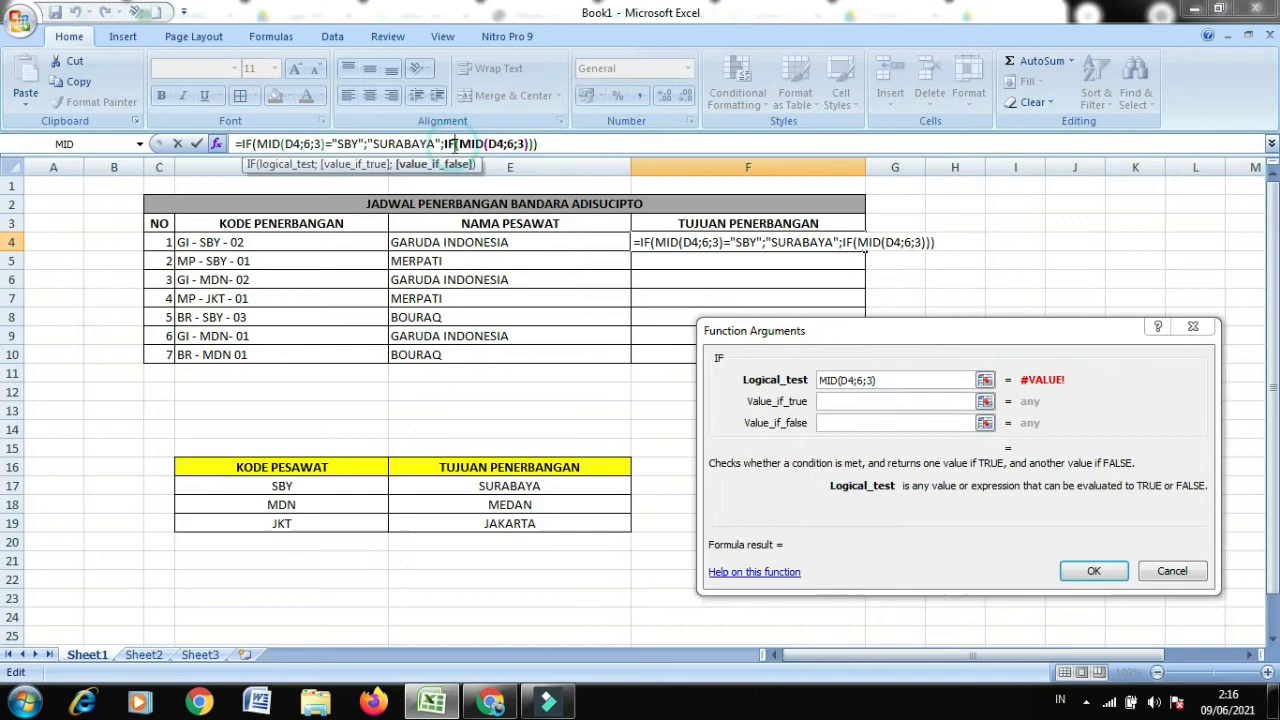
left_click(905, 379)
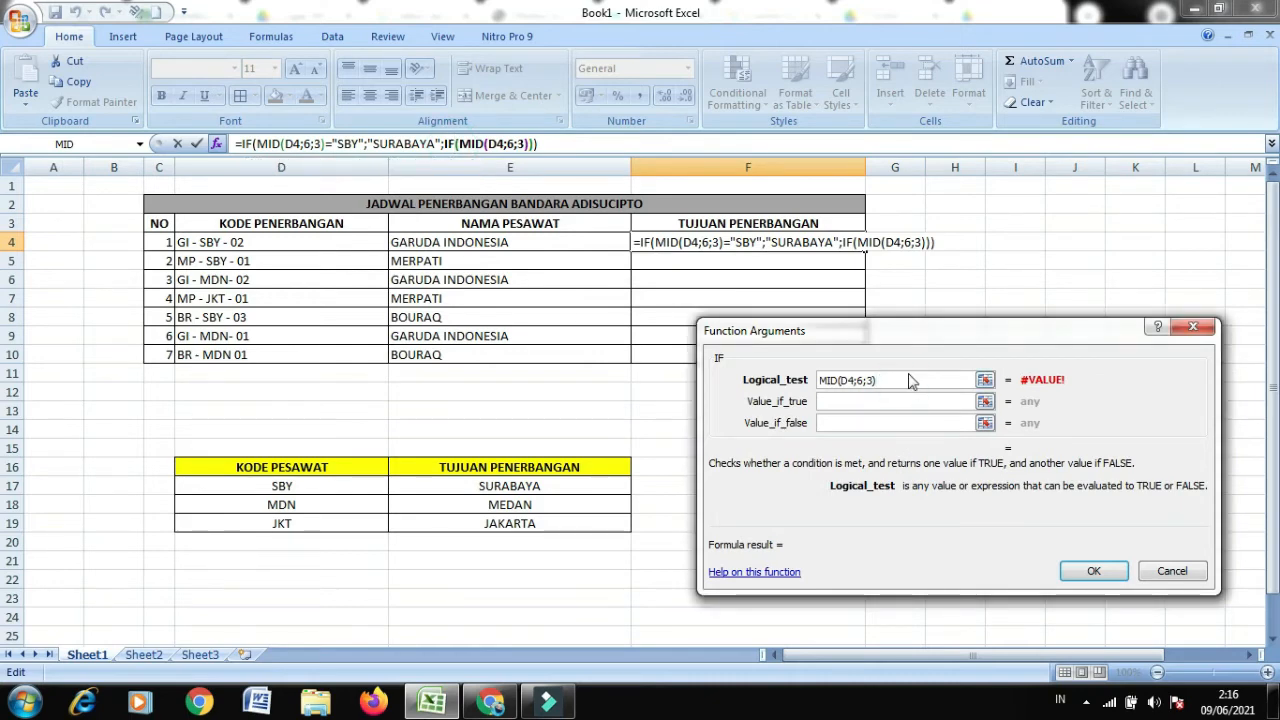
type("=\"")
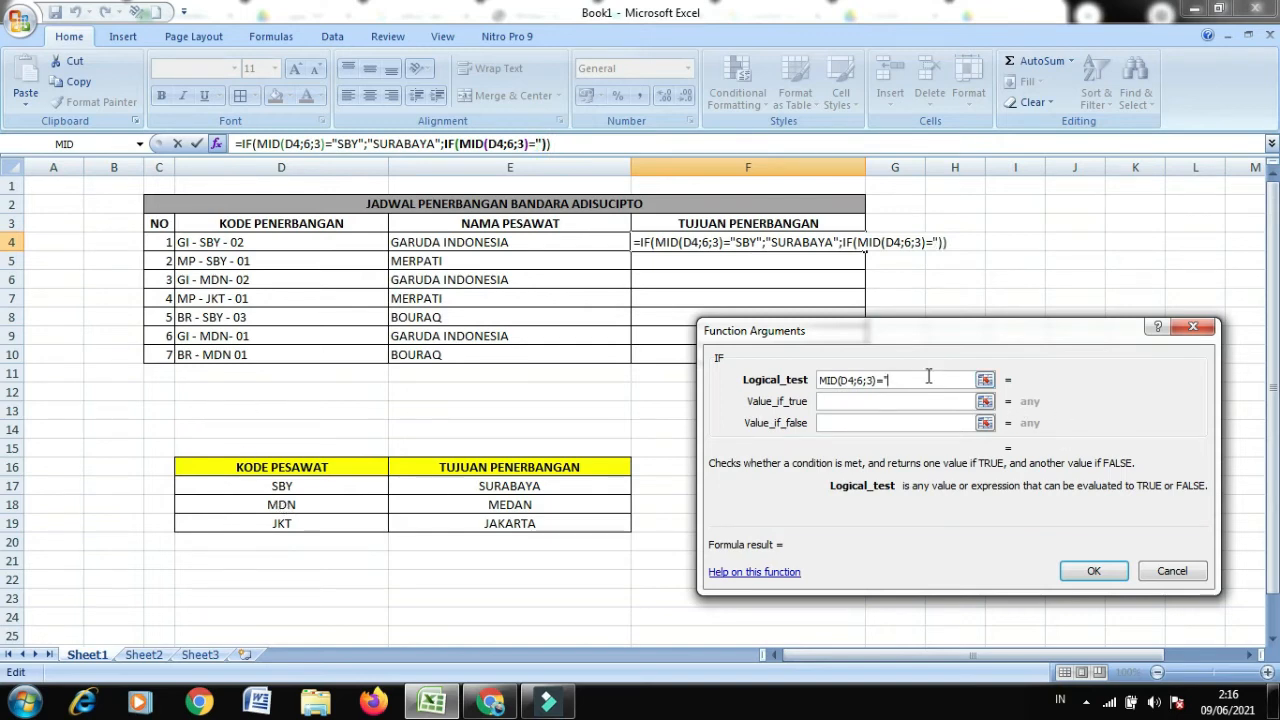
type("MDN")
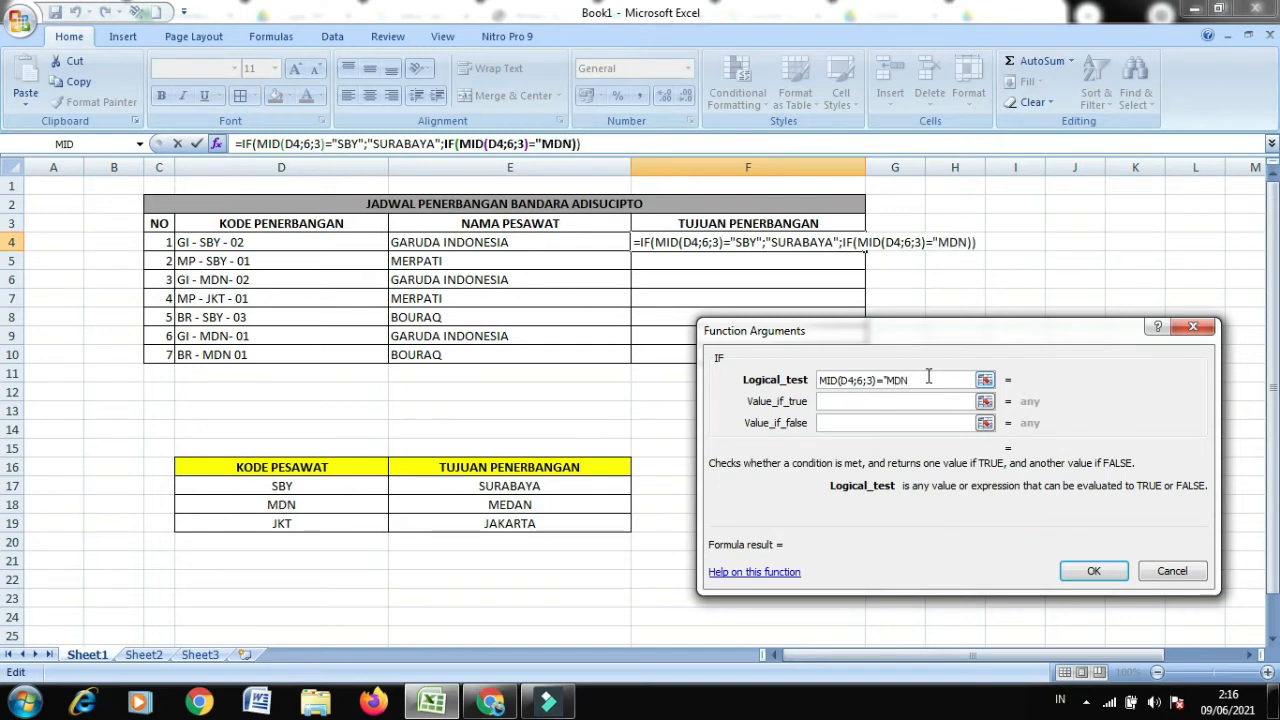
type("\"")
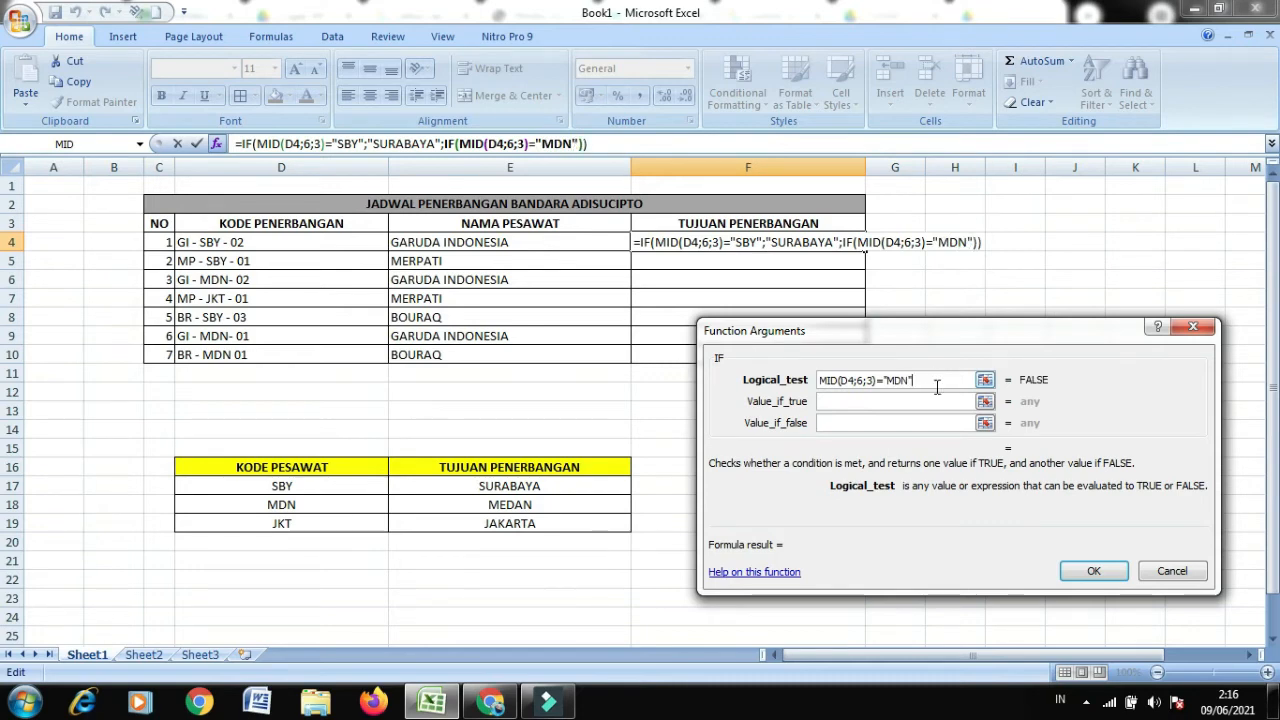
left_click(938, 401)
type("MEDAN")
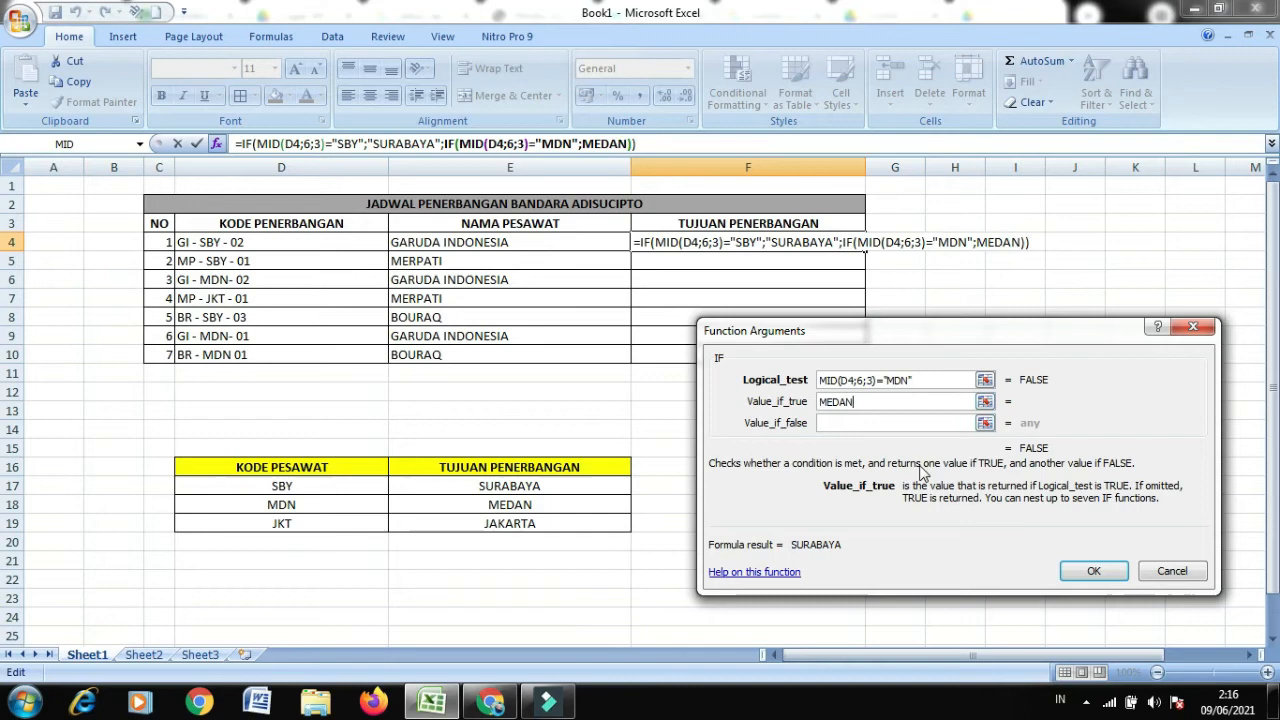
key("Tab")
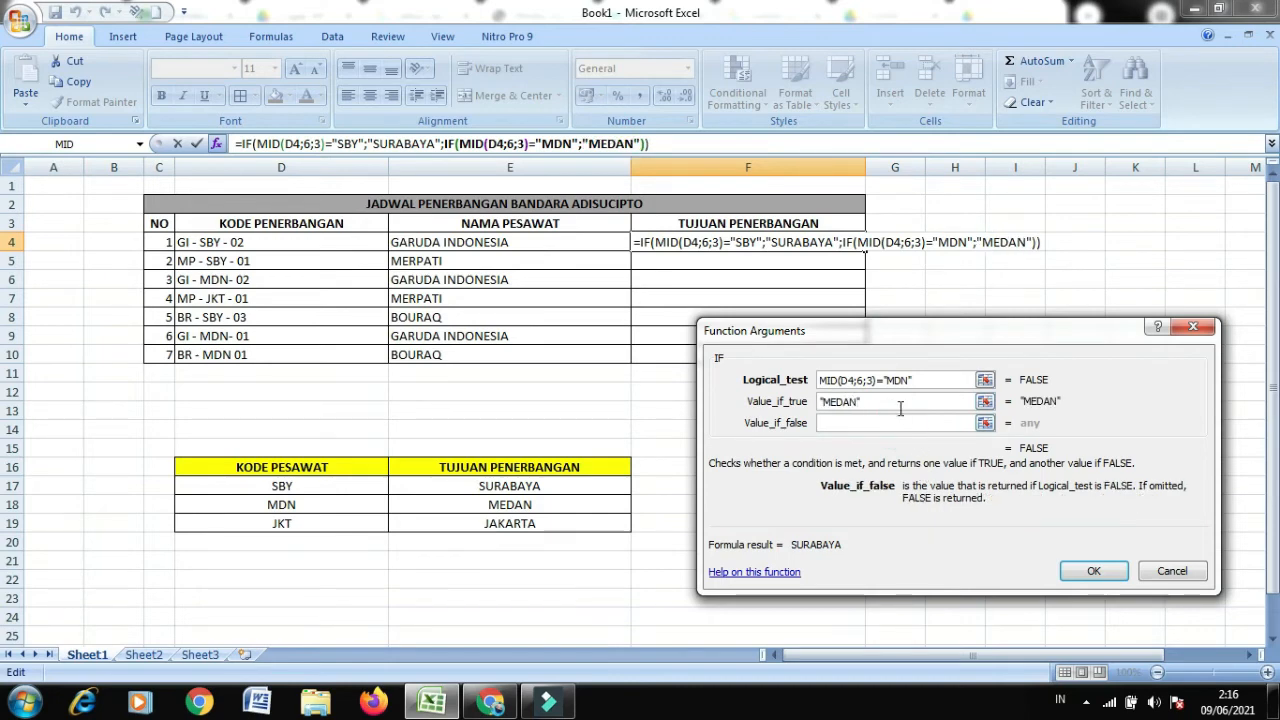
Step: Nest a third IF as the second IF's value if false, with a MID function in its logical test
left_click(140, 145)
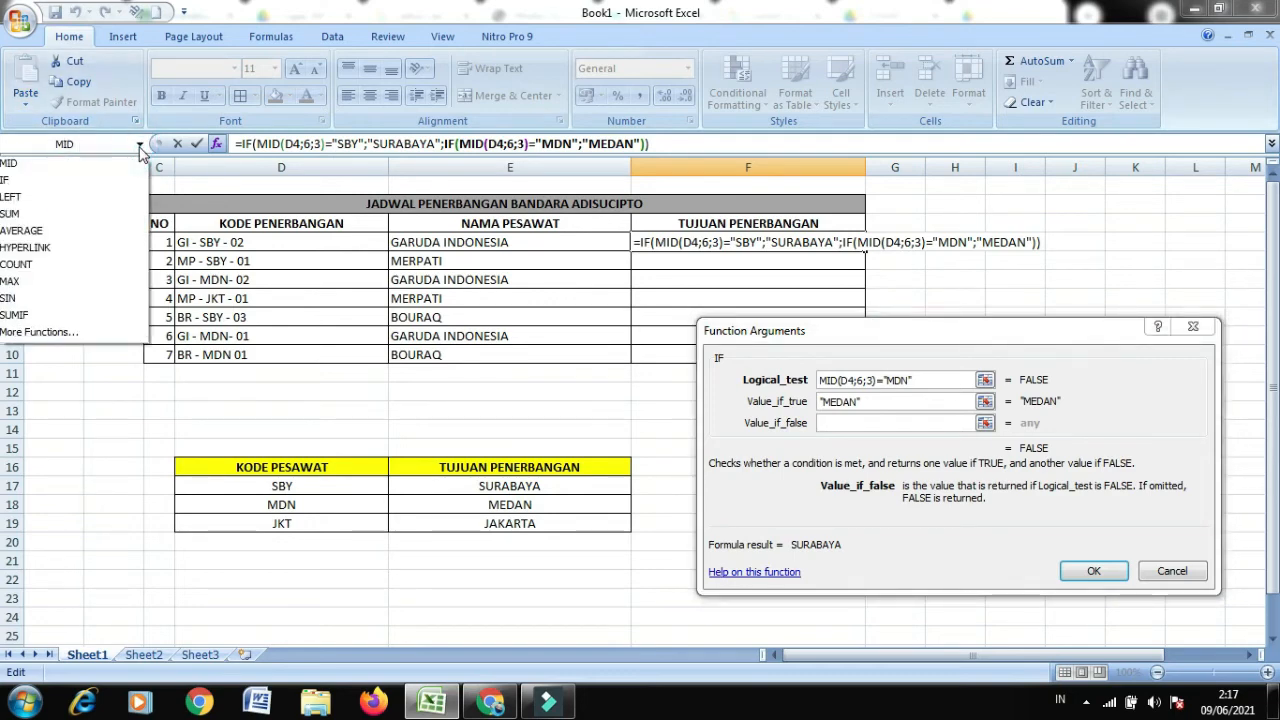
left_click(86, 179)
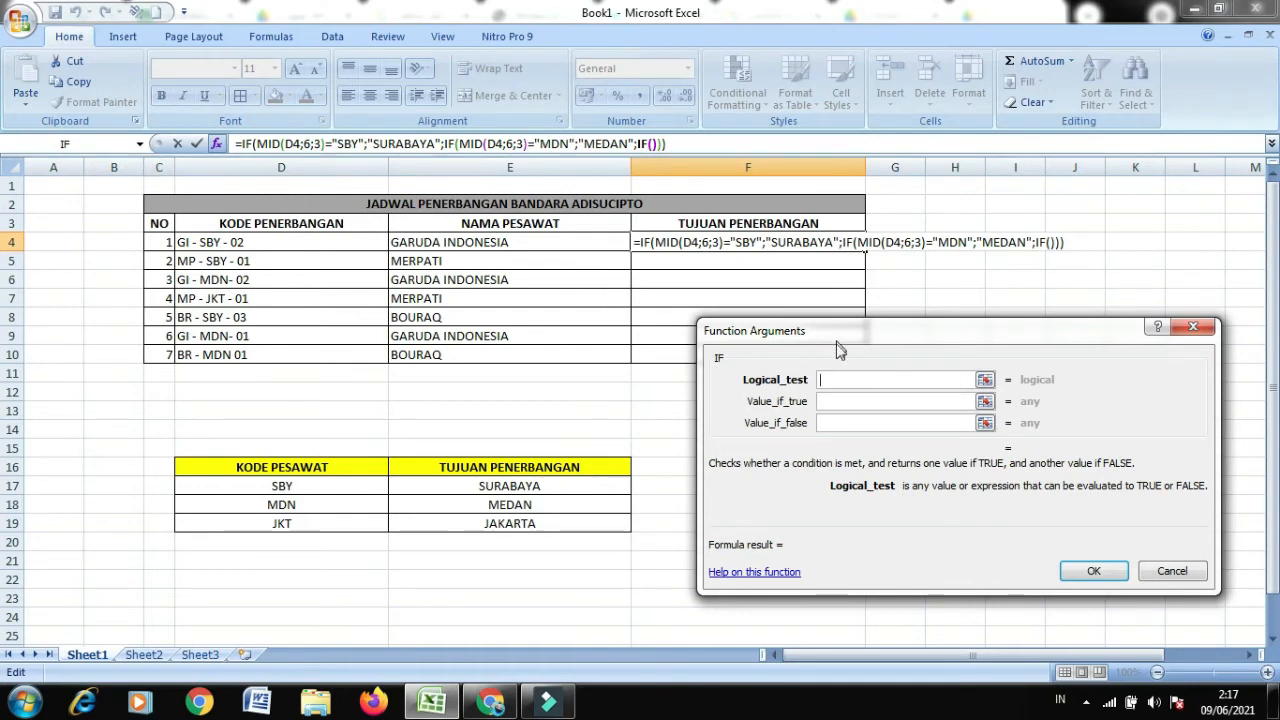
left_click(841, 379)
left_click(139, 145)
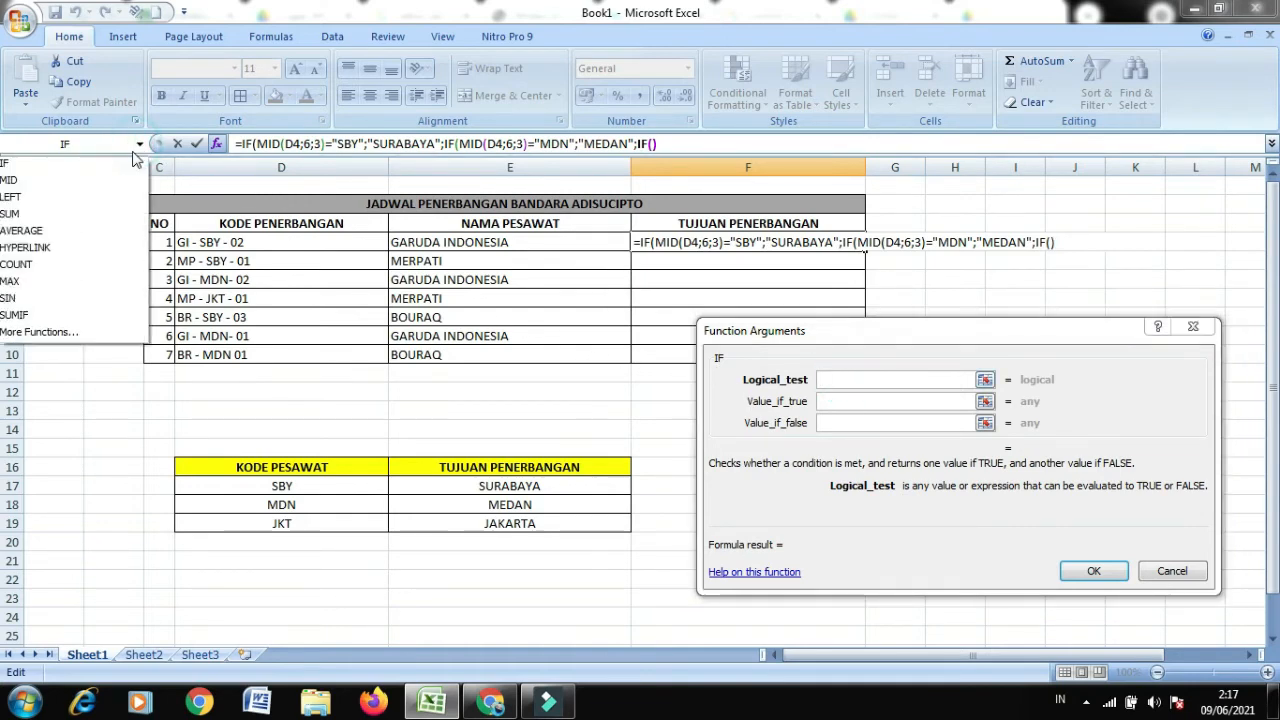
left_click(58, 178)
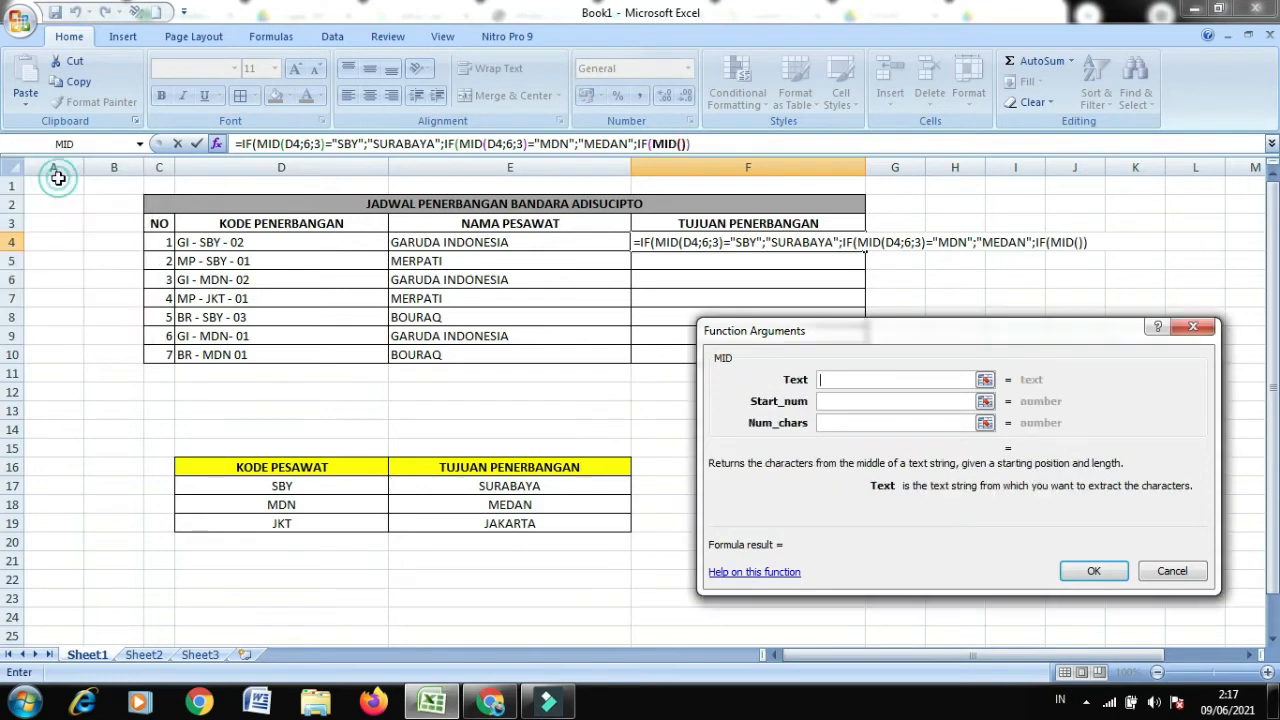
left_click(858, 380)
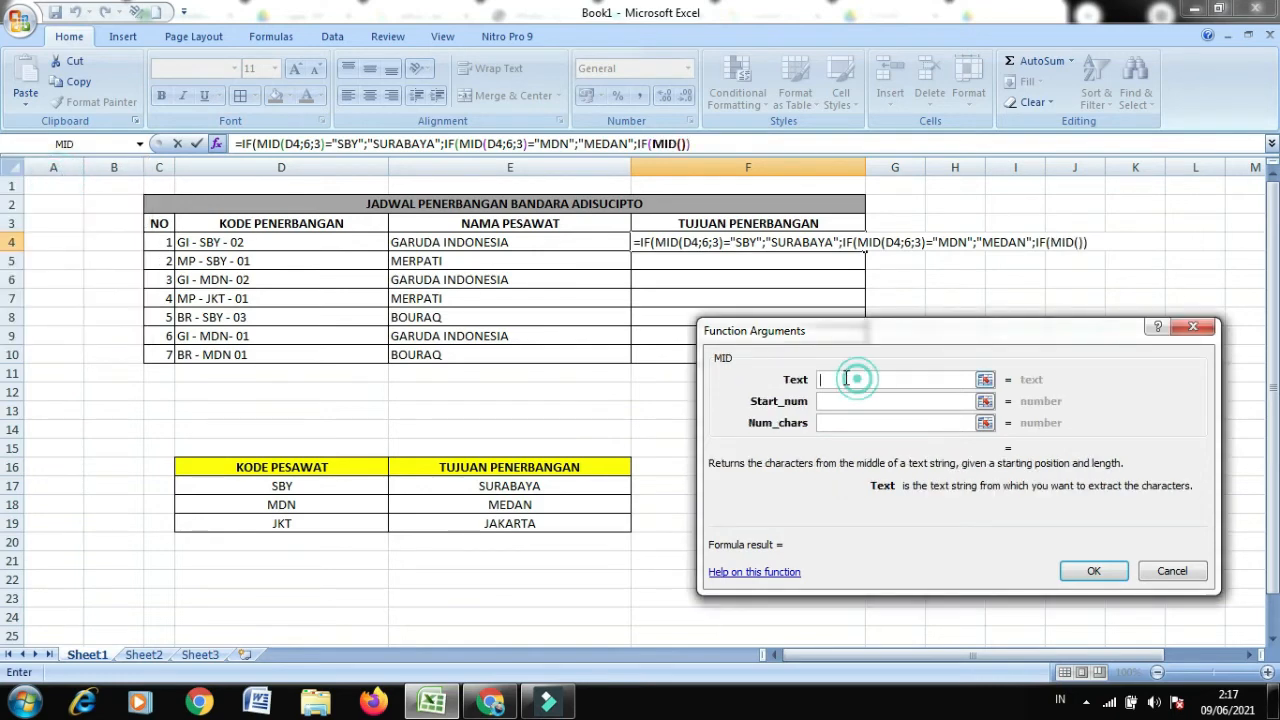
Step: Fill in the third MID function with text D4, start number 6 and 3 characters
left_click(330, 245)
left_click(926, 401)
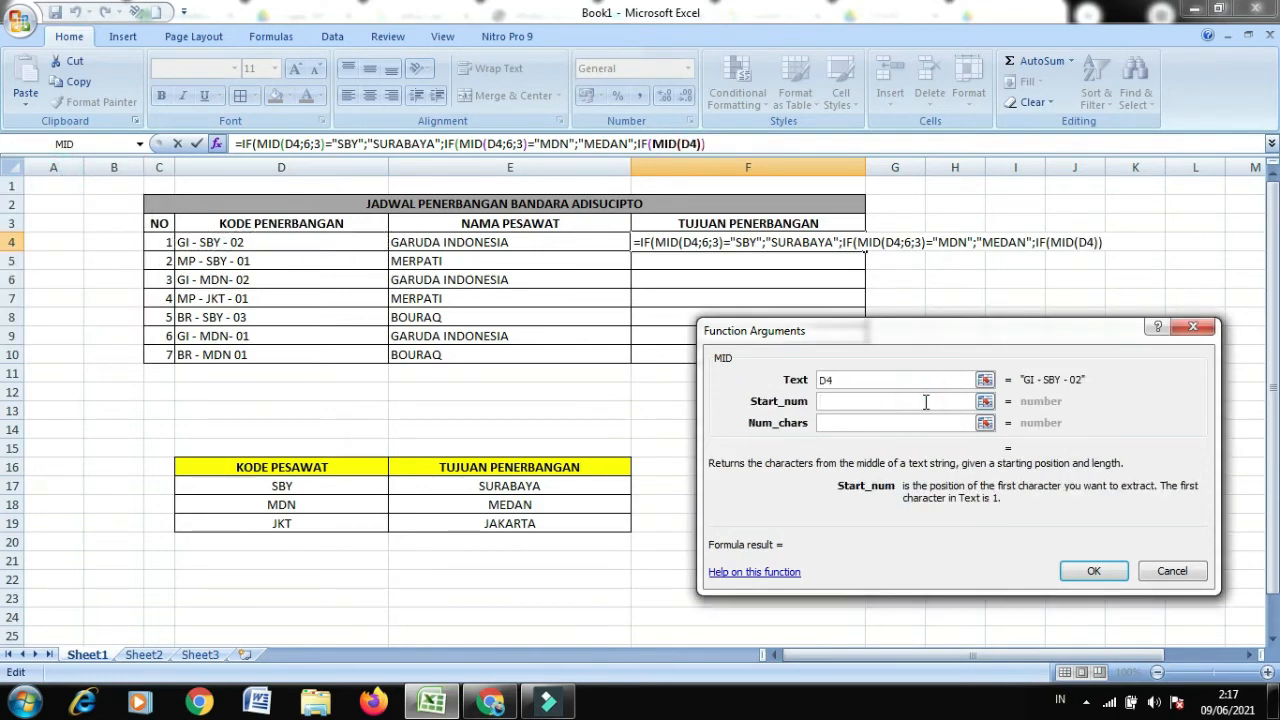
type("6")
left_click(906, 423)
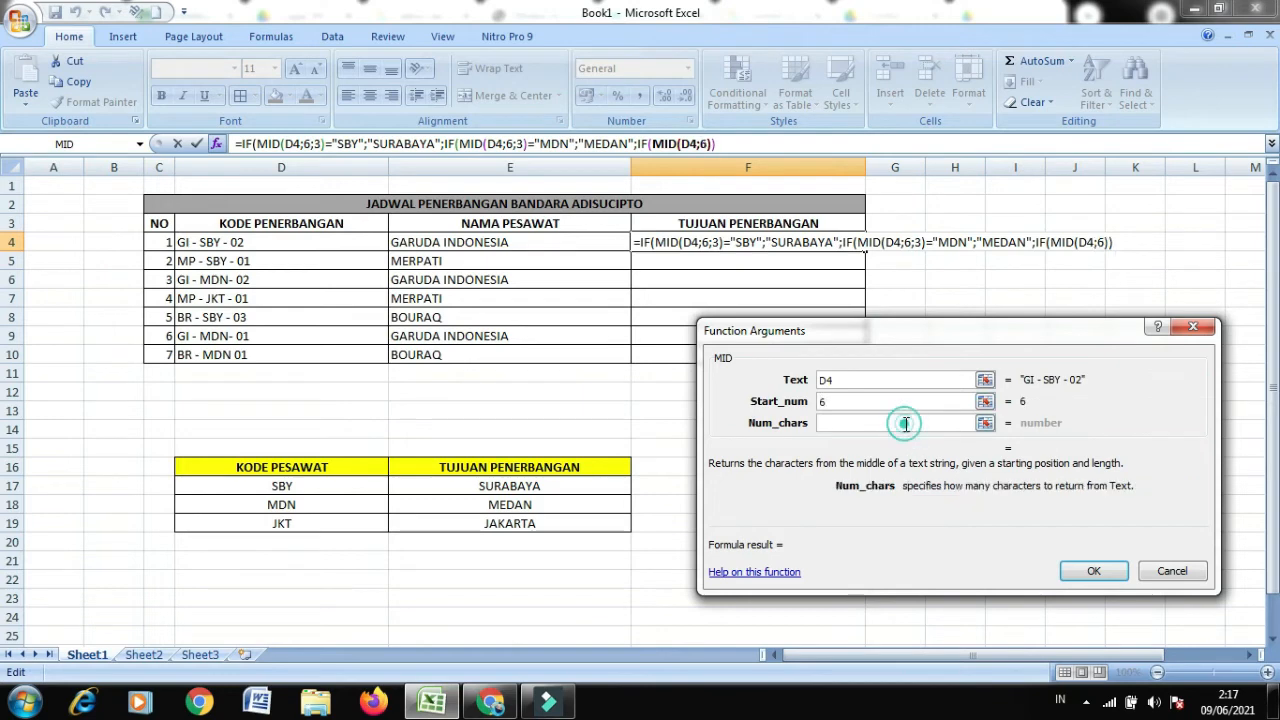
type("3")
Step: Complete the third IF's logical test as MID(D4;6;3)="JKT" and set its value if true to JAKARTA
left_click(645, 144)
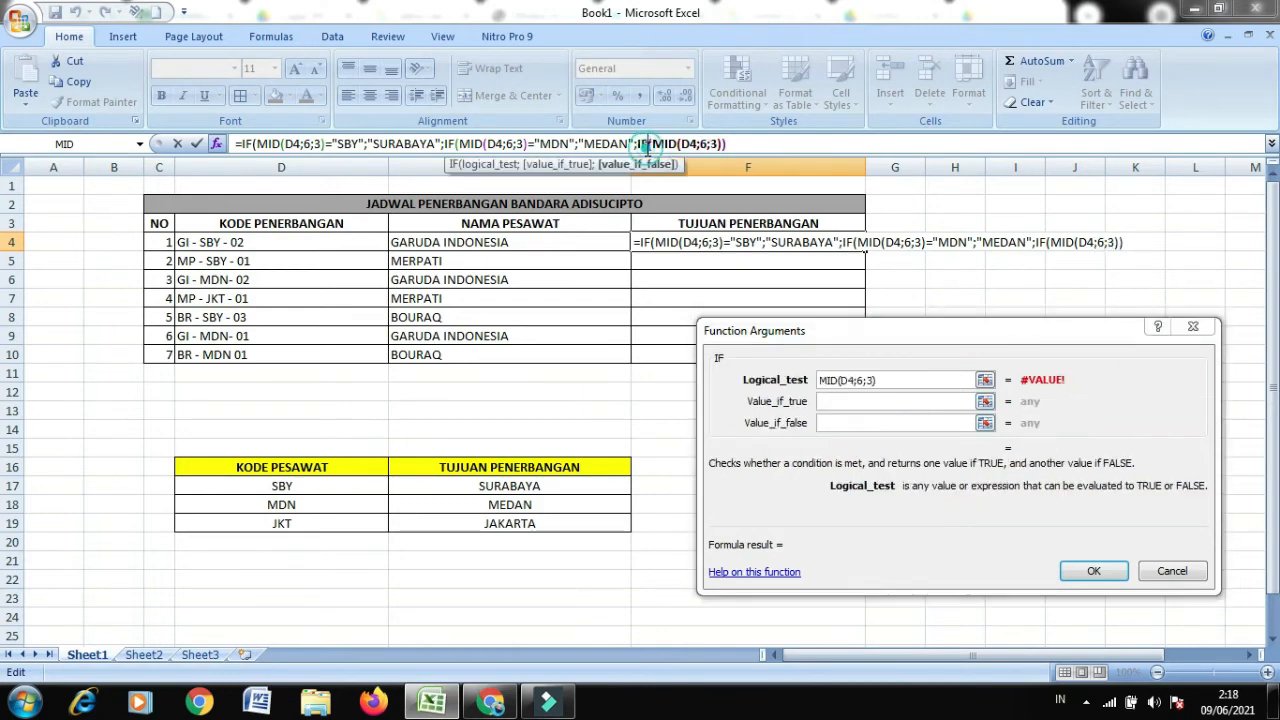
left_click(907, 380)
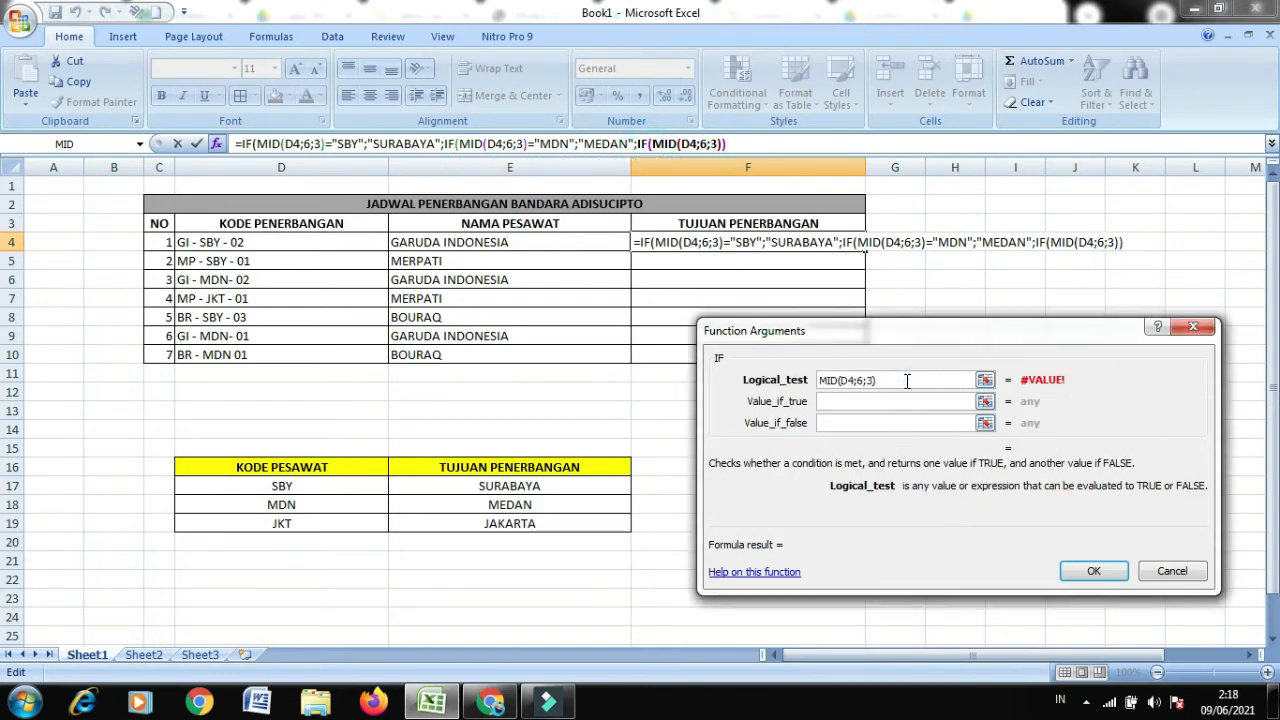
type("\"")
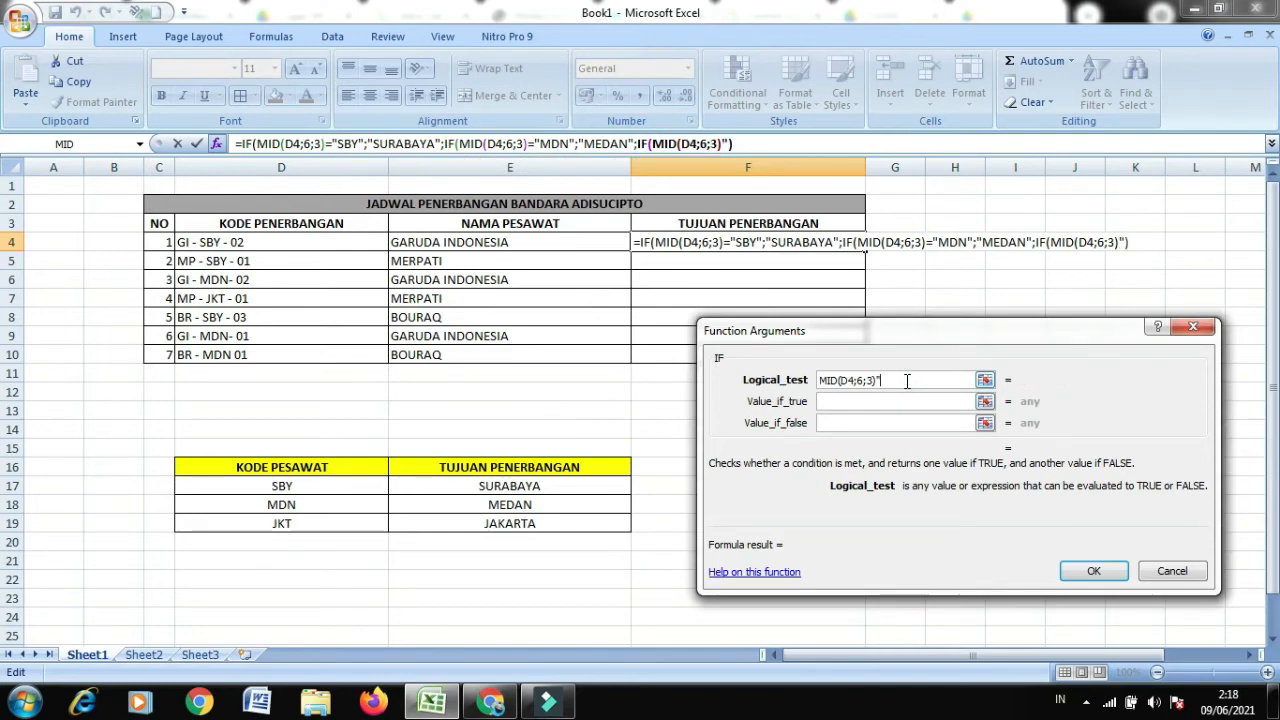
key("BackSpace")
type("=\"JKT")
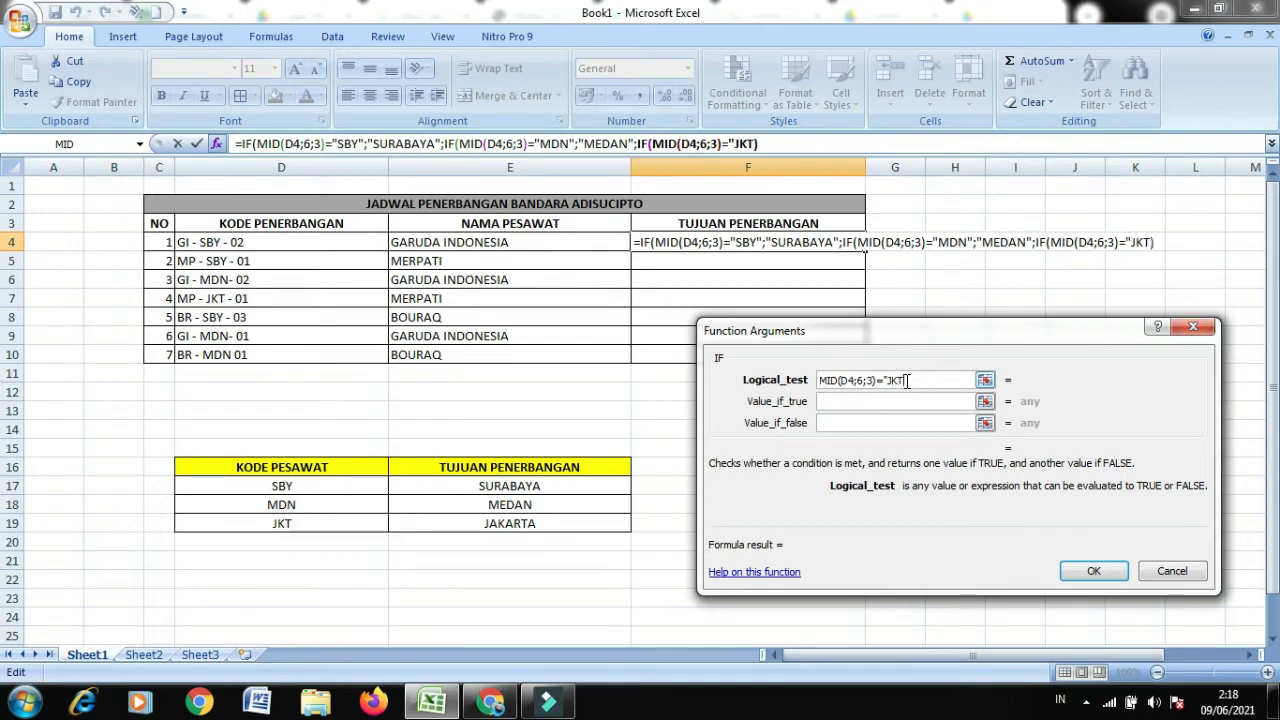
type("\"")
left_click(893, 401)
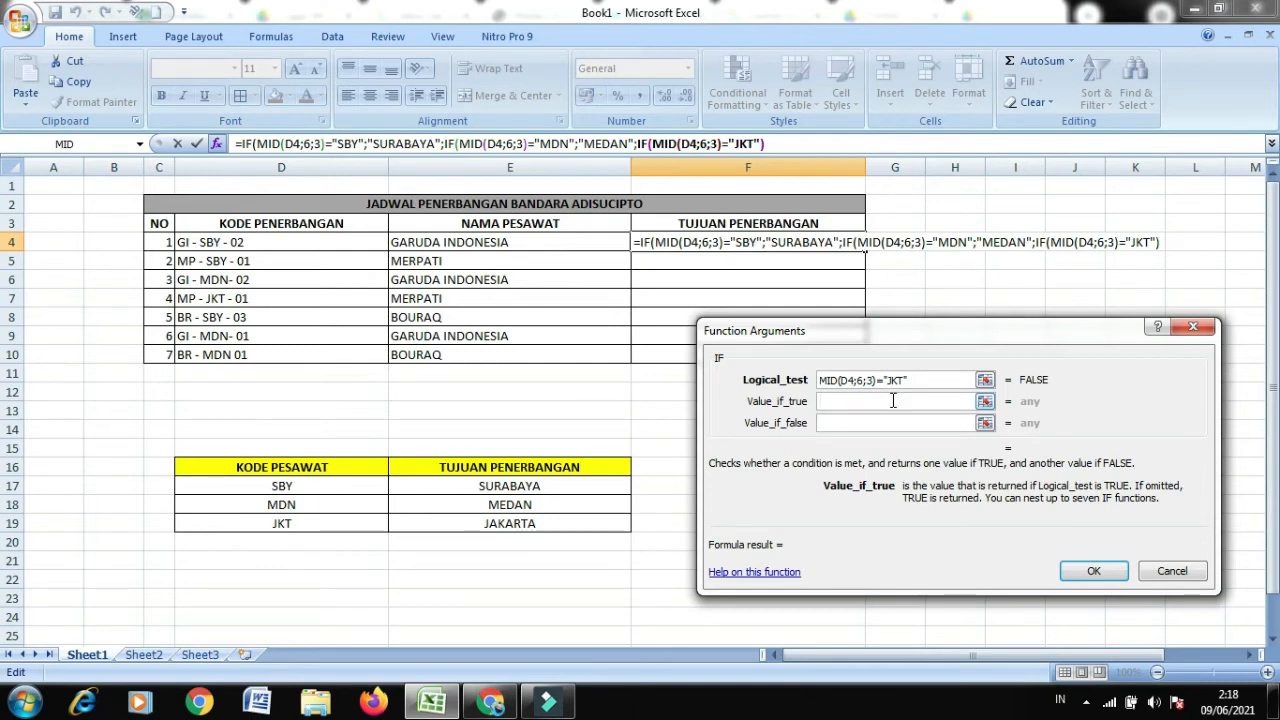
type("JAKARTA")
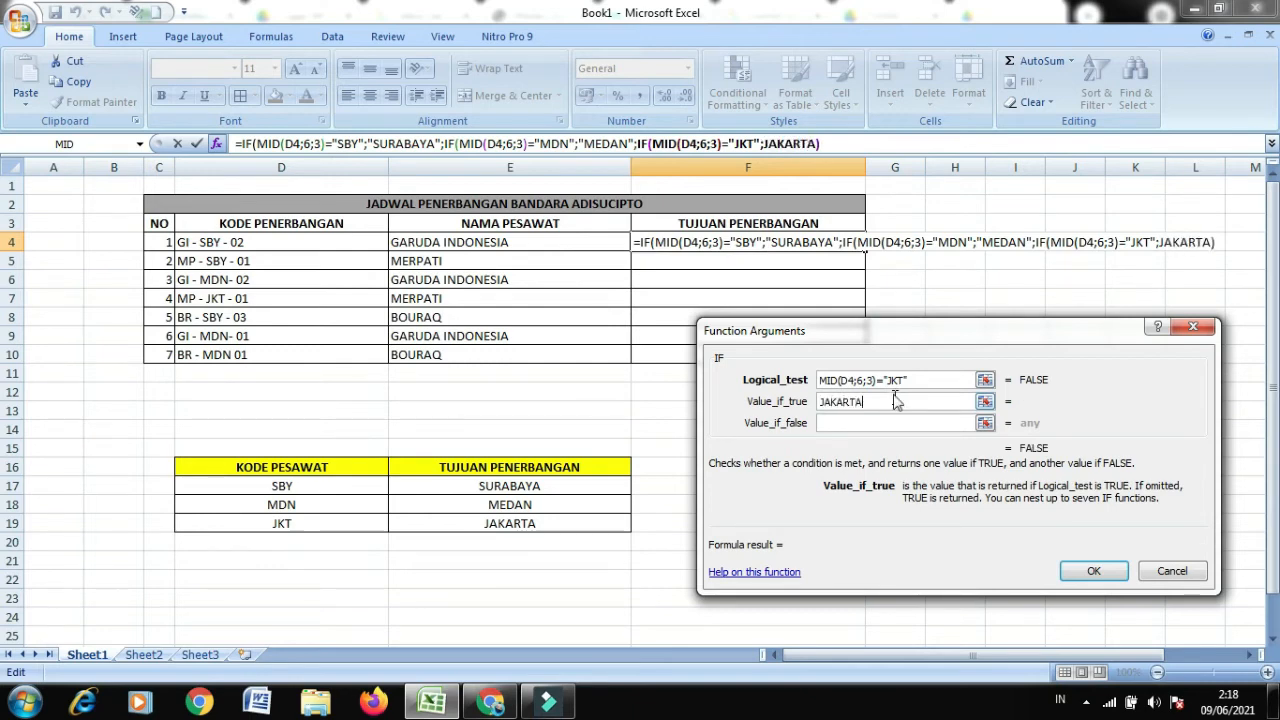
Step: Set the third IF's value if false to TIDAK ADA TUJUAN PENERBANGAN and finish the formula in F4
left_click(903, 421)
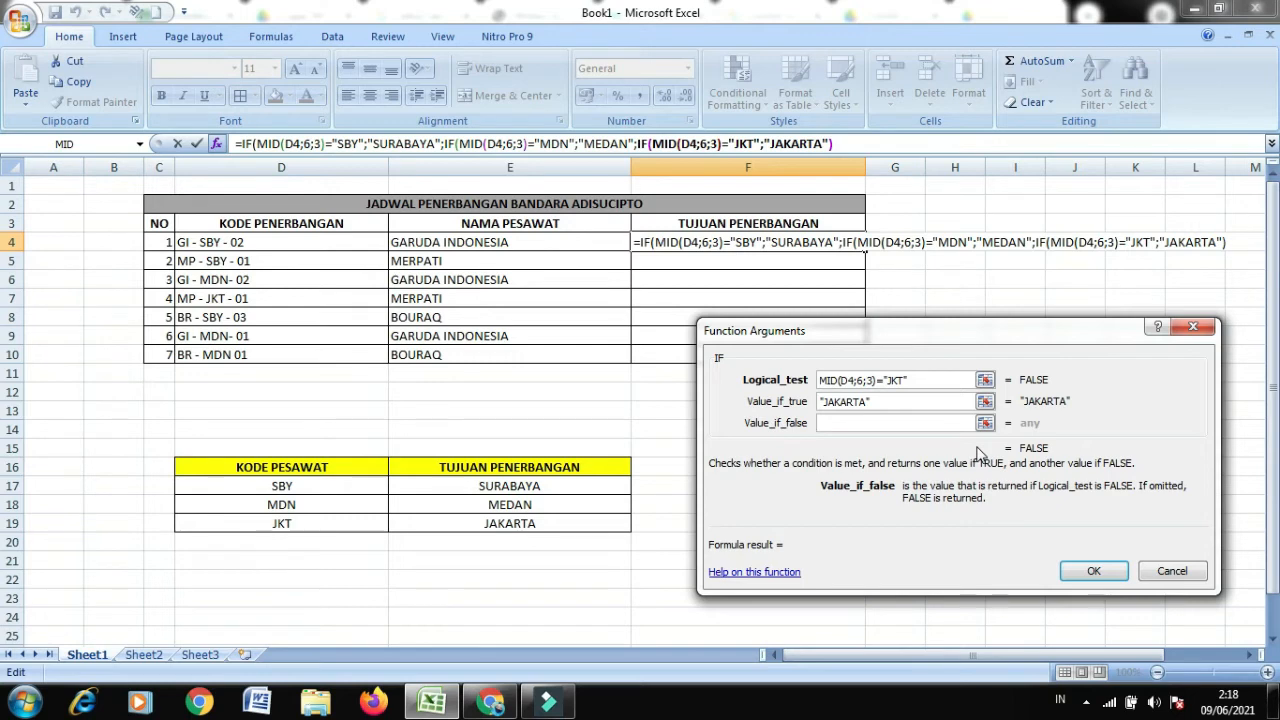
type("TIDAK ")
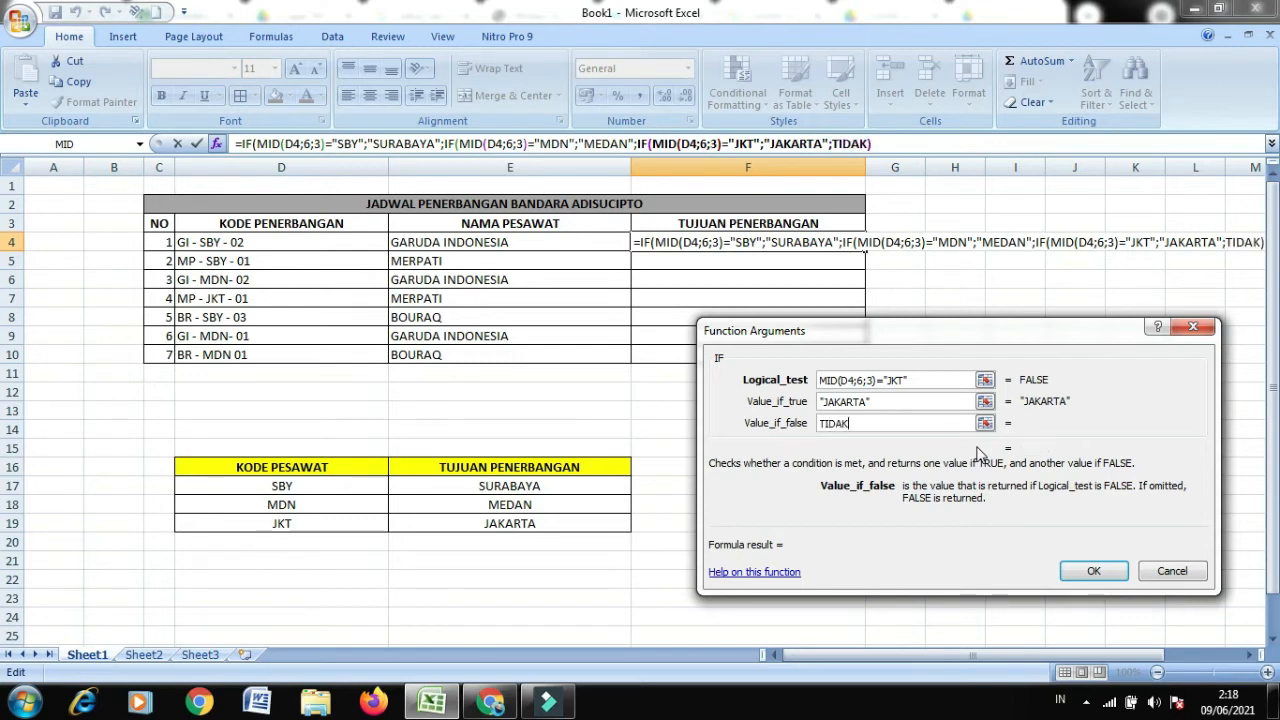
type("ADA ")
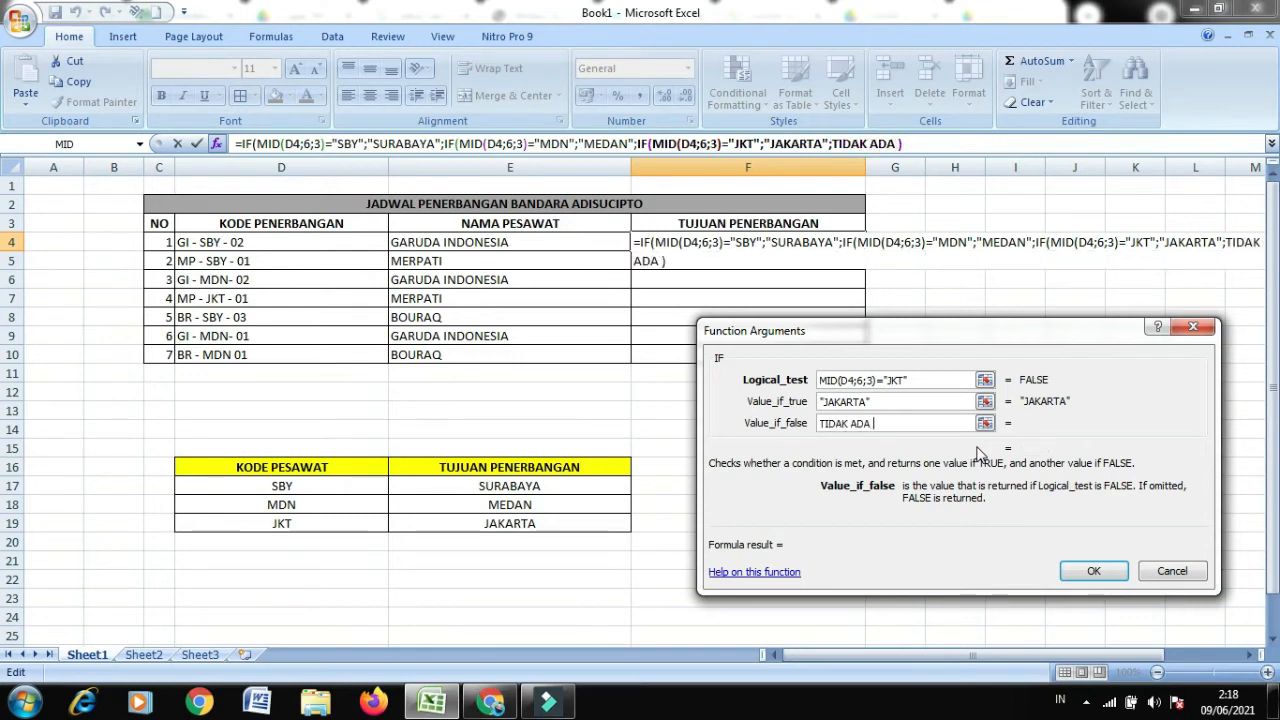
type("TUJUAN ")
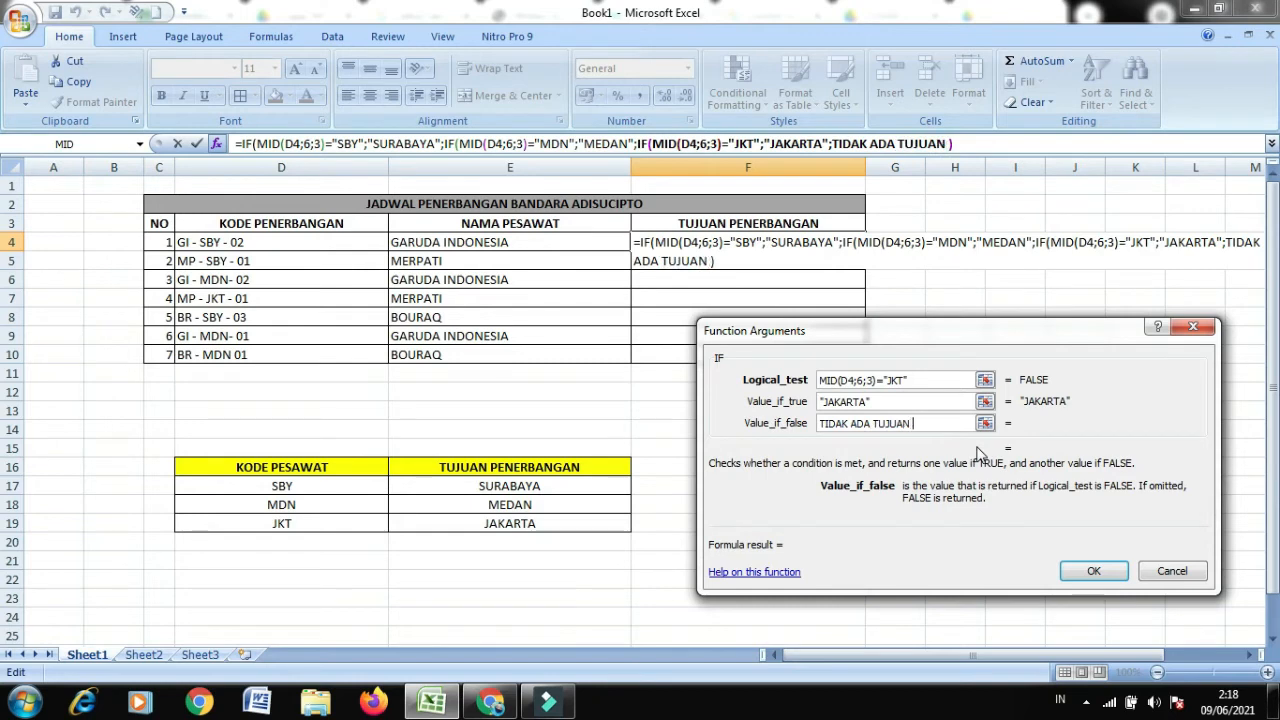
type("PENERBANG")
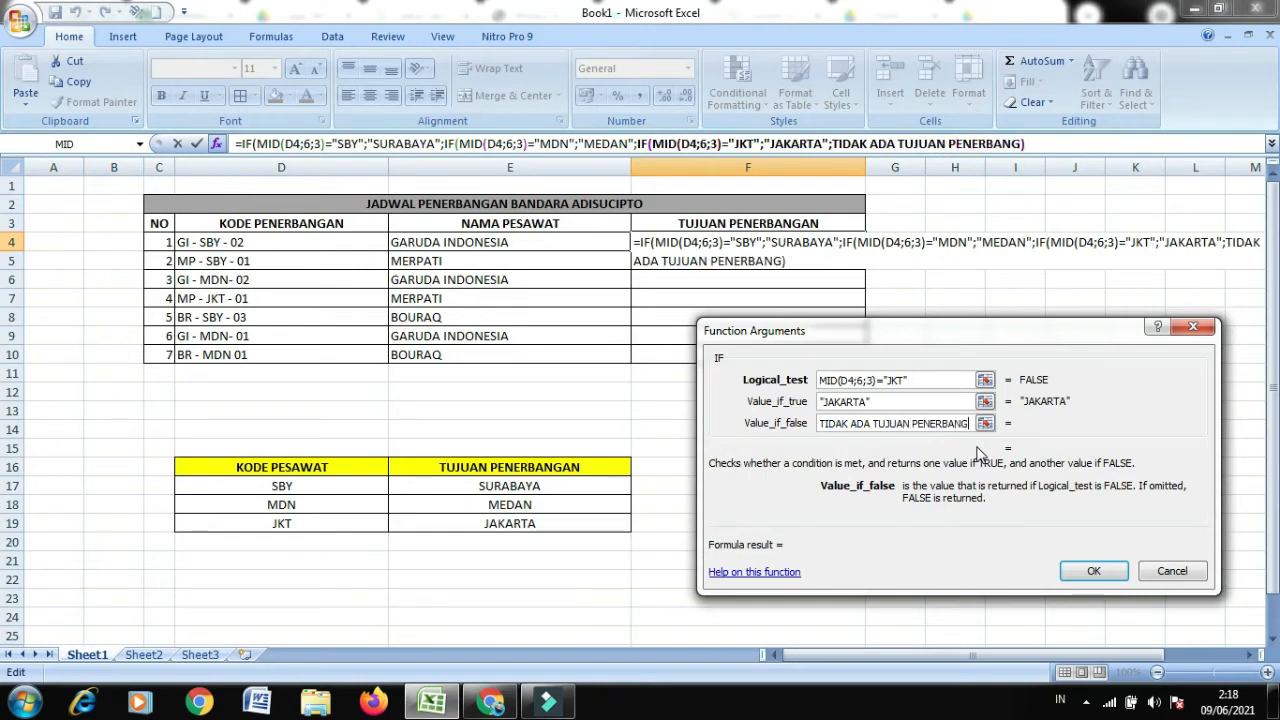
type("AN")
left_click(1099, 569)
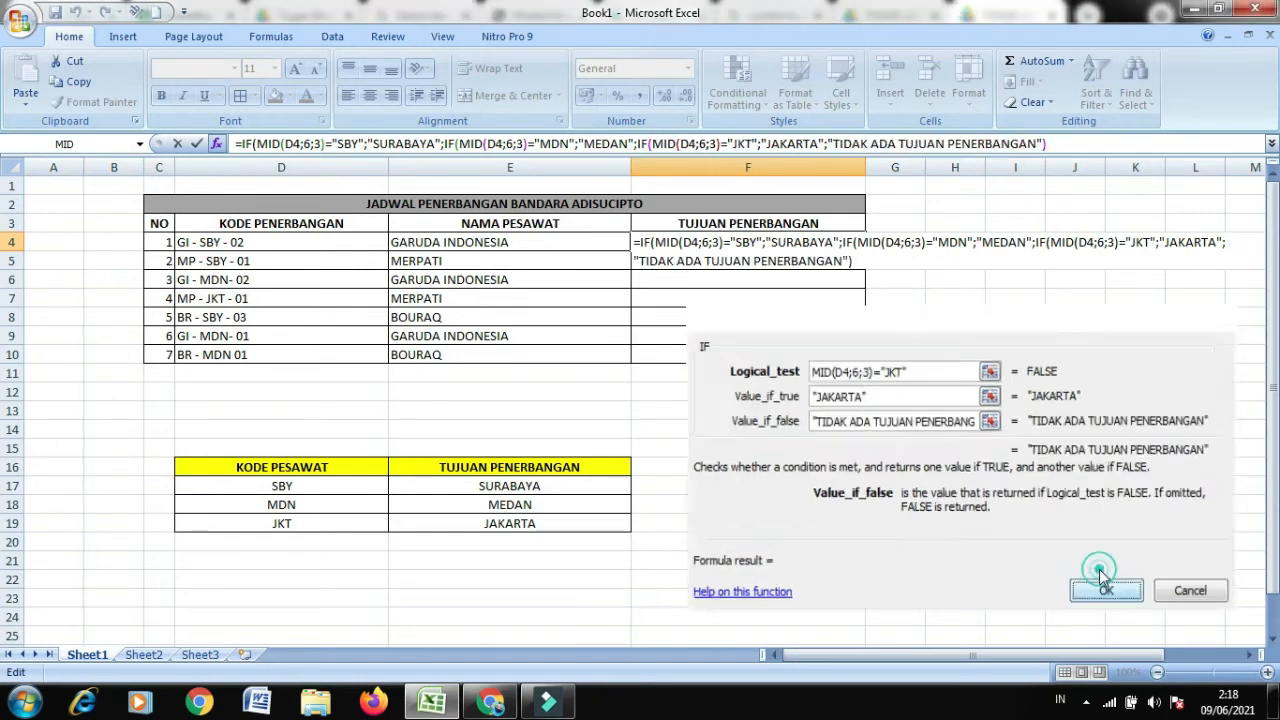
left_click(620, 418)
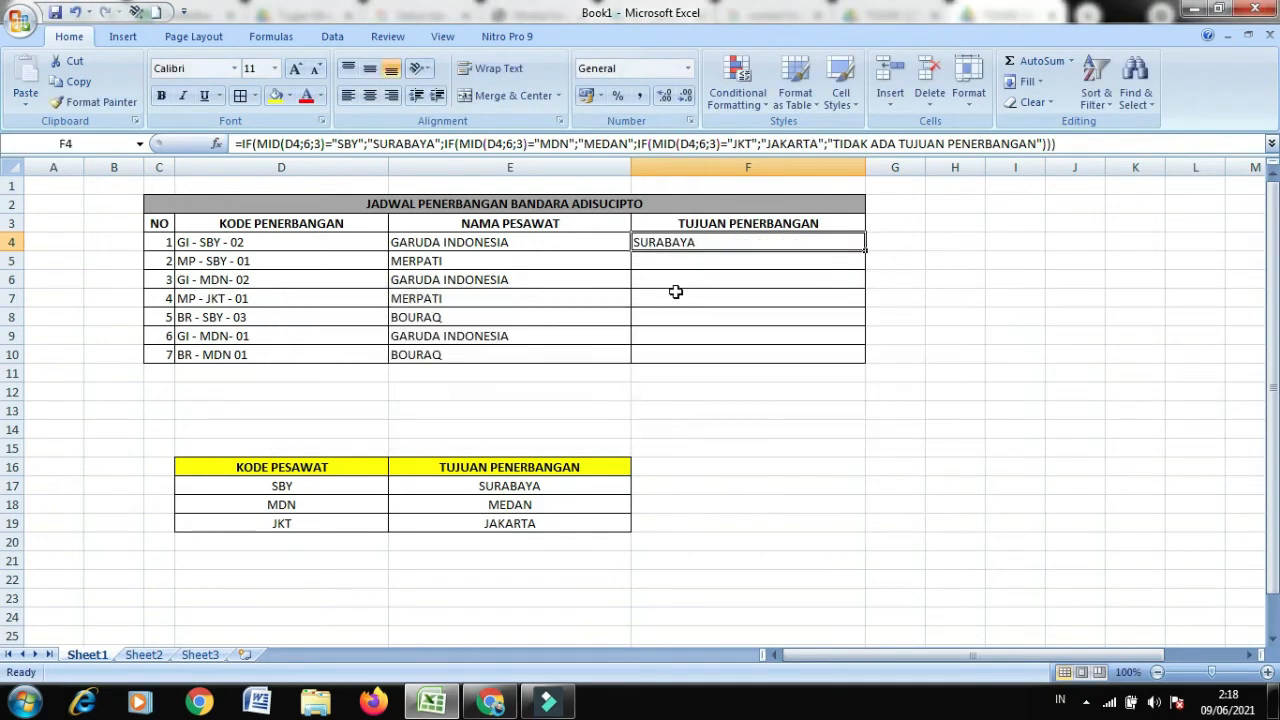
Step: Examine the finished nested IF and MID formula in F4
left_click(691, 263)
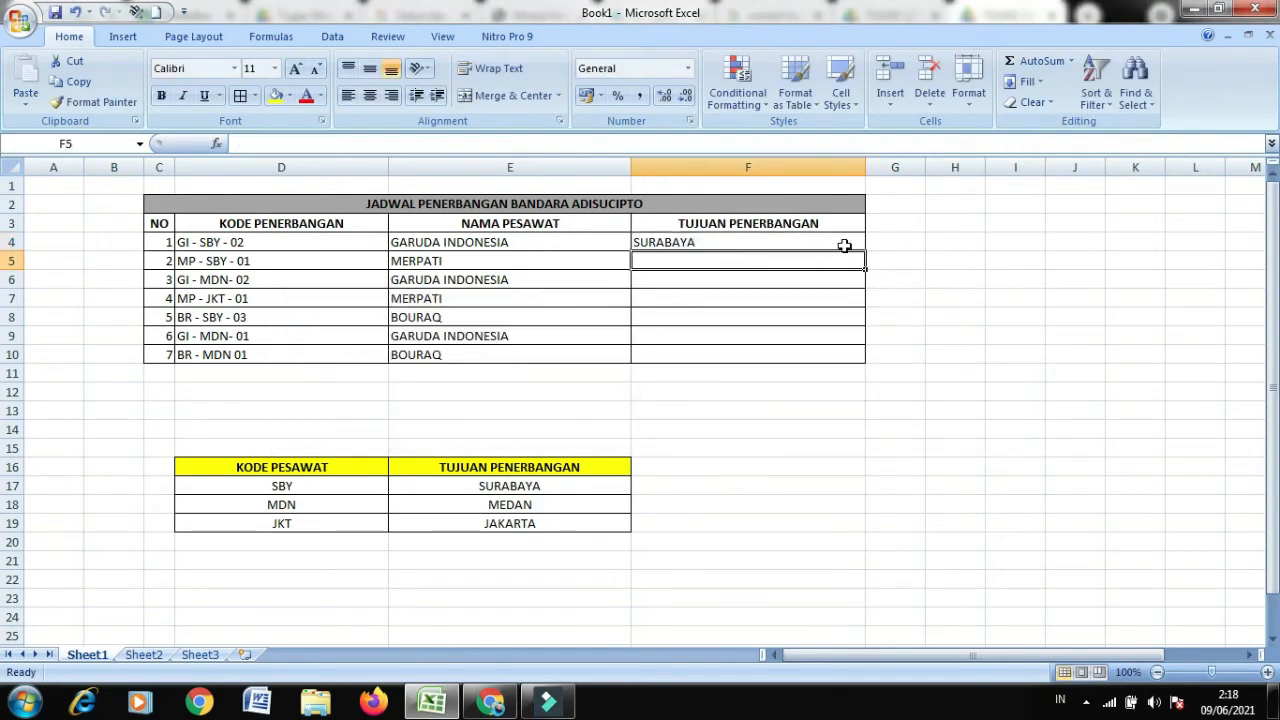
left_click(844, 245)
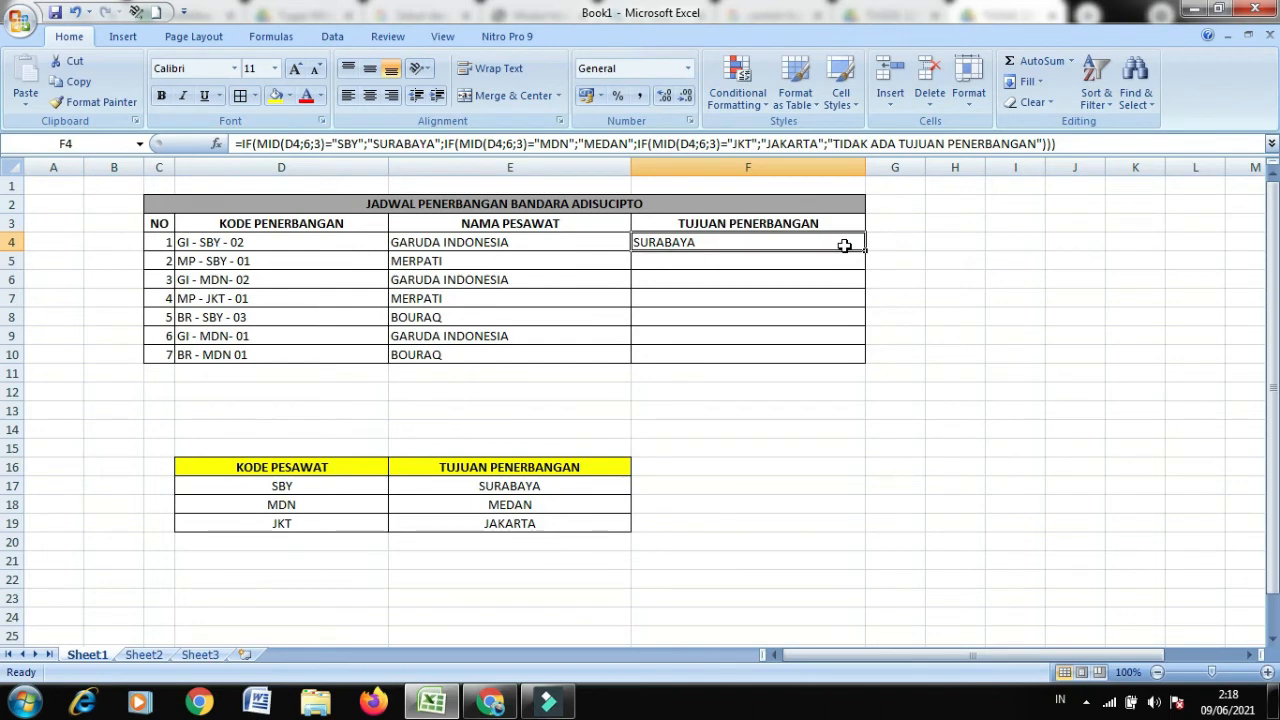
left_click(1118, 145)
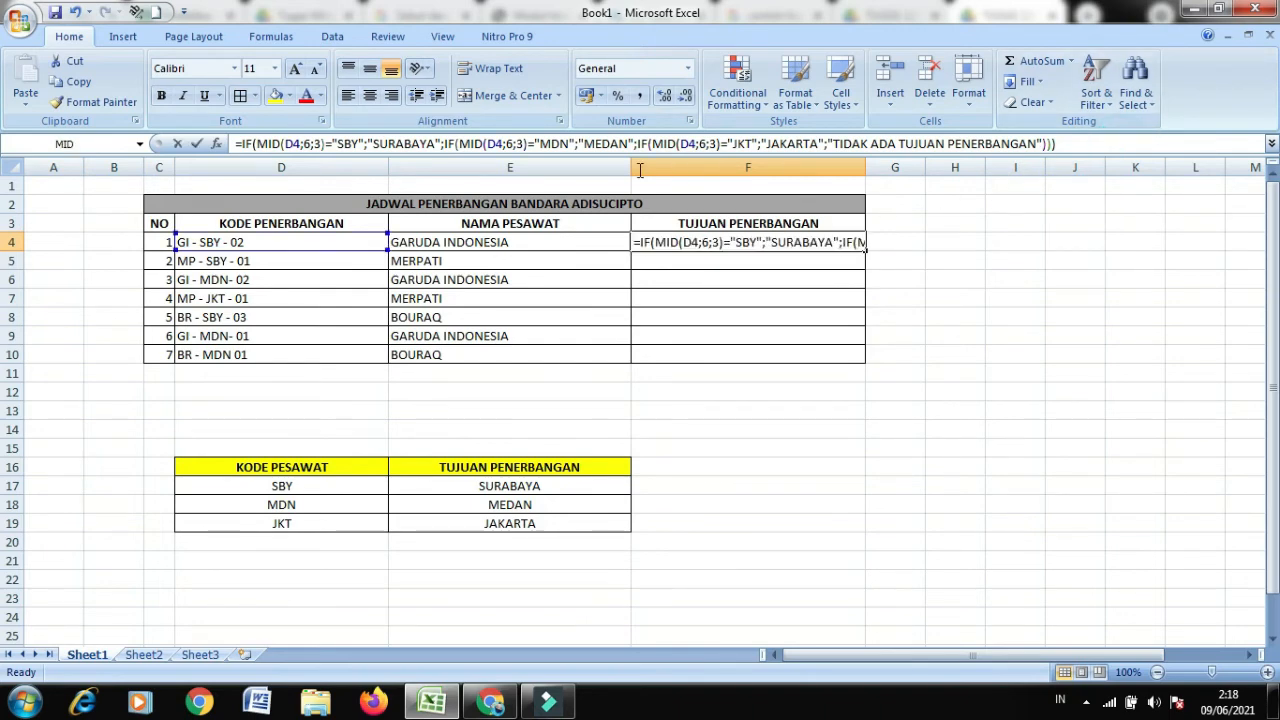
left_click_drag(640, 171, 1079, 149)
left_click(838, 244)
left_click(850, 331)
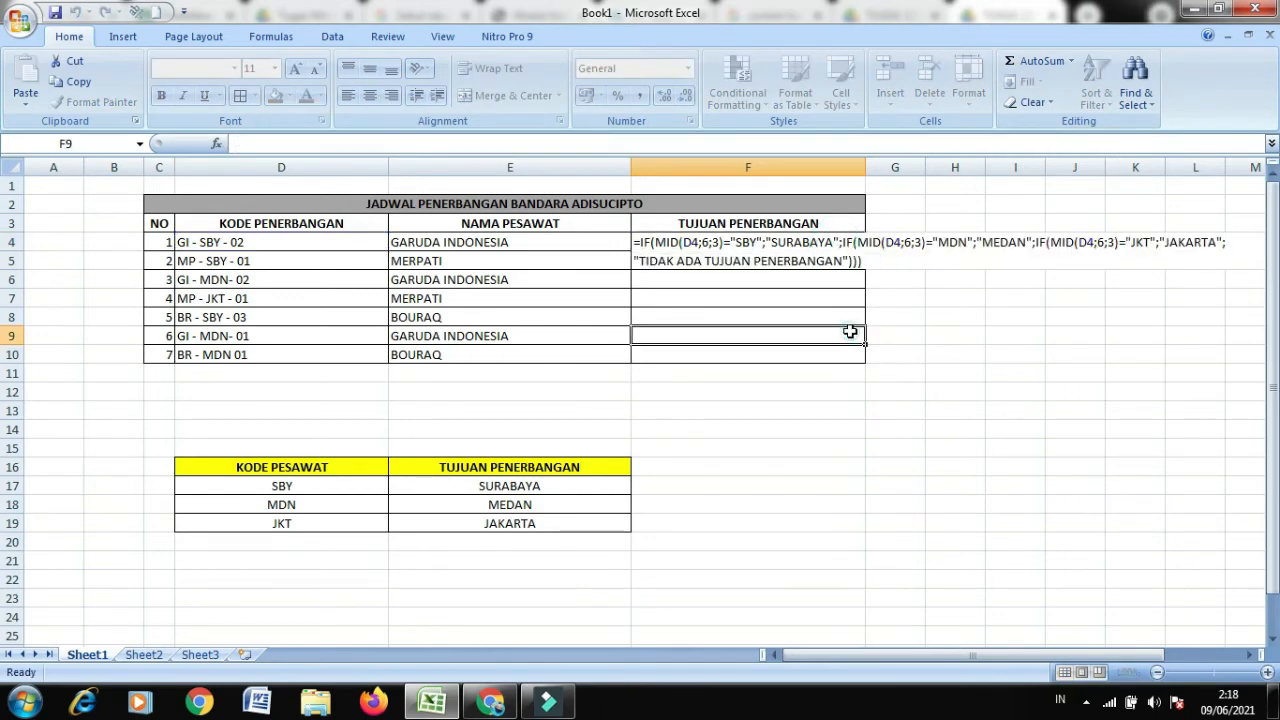
Step: Copy the destination formula from F4 down through F10
left_click(815, 245)
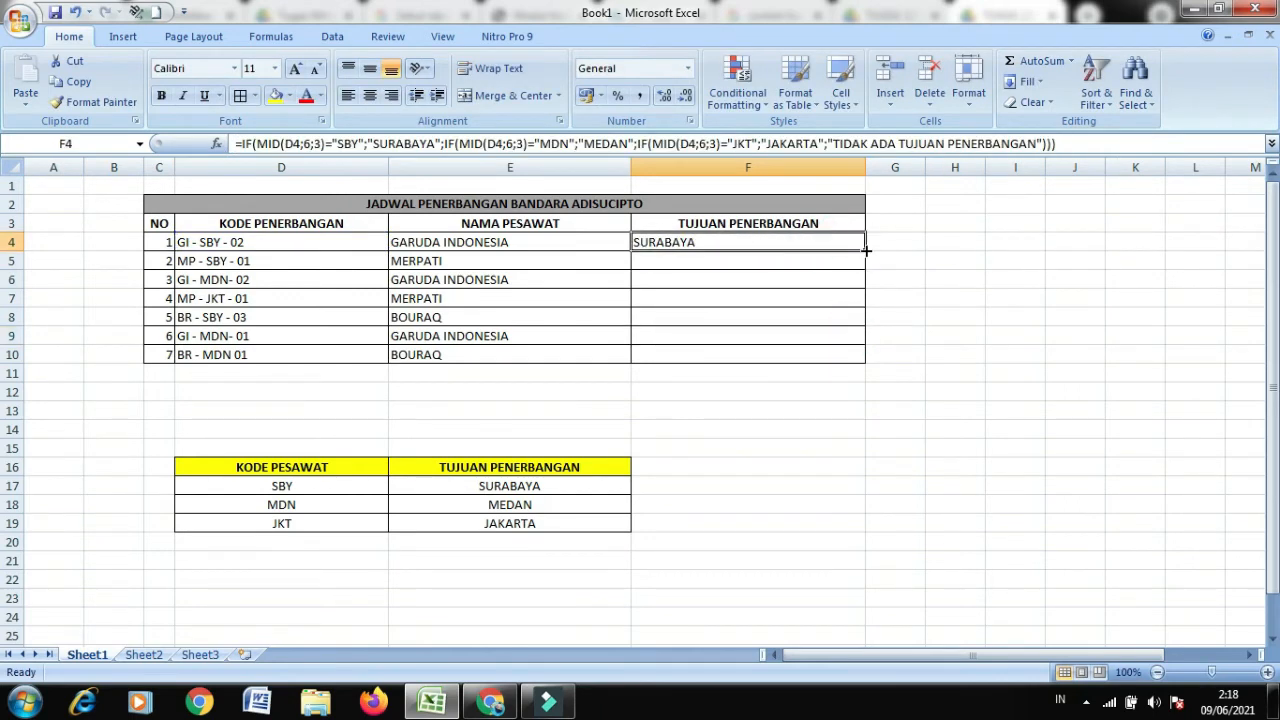
mouse_move(866, 250)
left_mouse_down()
mouse_move(856, 370)
mouse_move(866, 248)
left_mouse_up()
left_click_drag(866, 250, 858, 360)
left_click(843, 408)
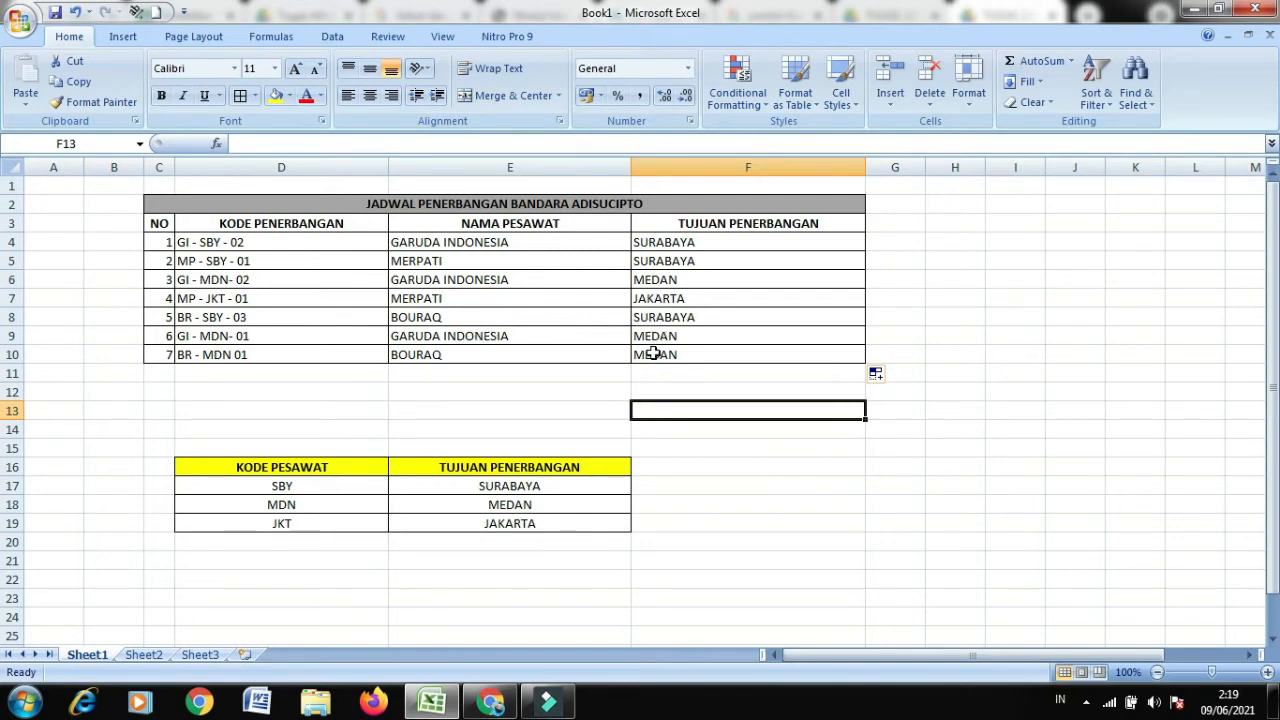
Step: Test the fallback destination by changing the flight code in D5 to MP - SWGP - 01, and undo the change
left_click(222, 279)
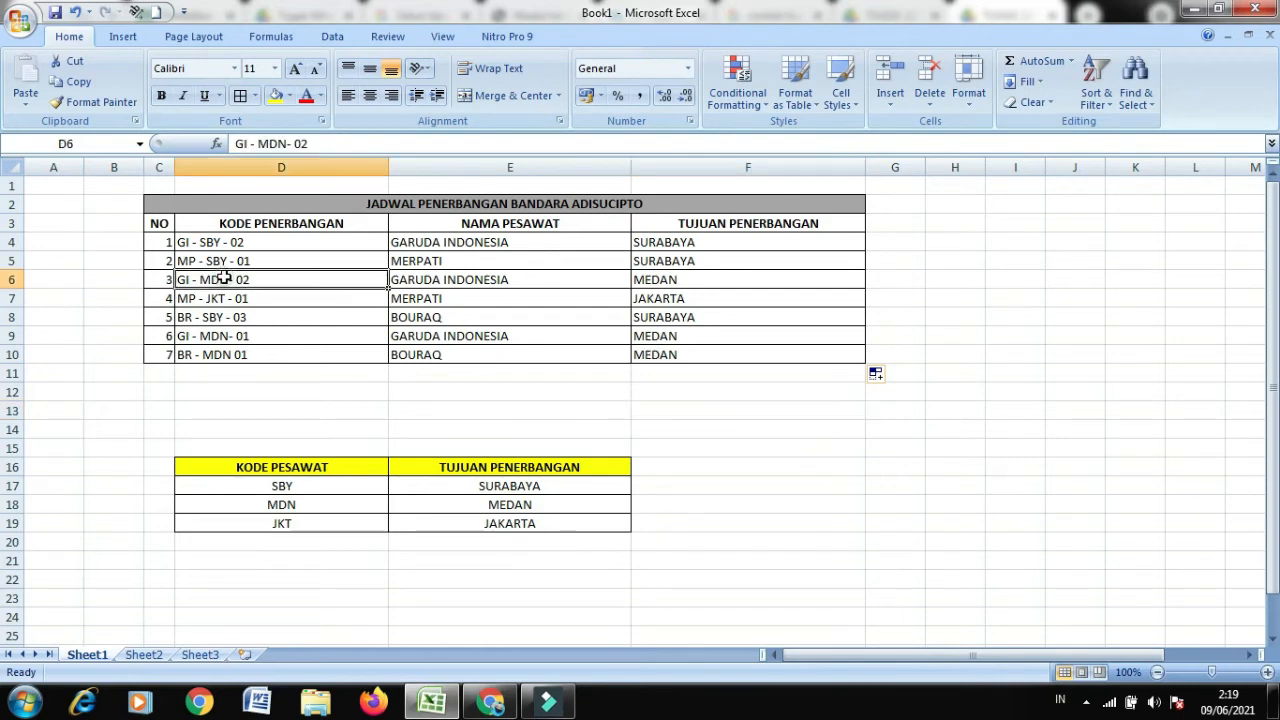
double_click(228, 261)
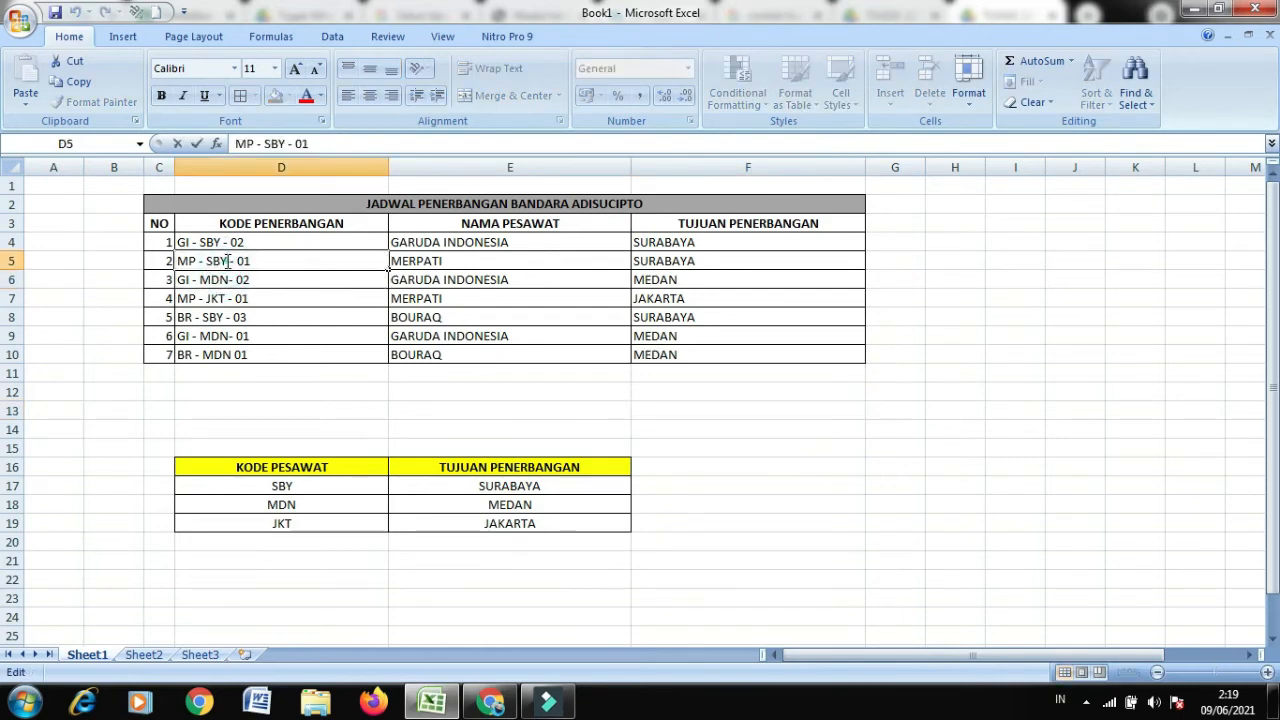
left_click_drag(228, 261, 212, 261)
key("shift+Right")
type("WGP")
key("Return")
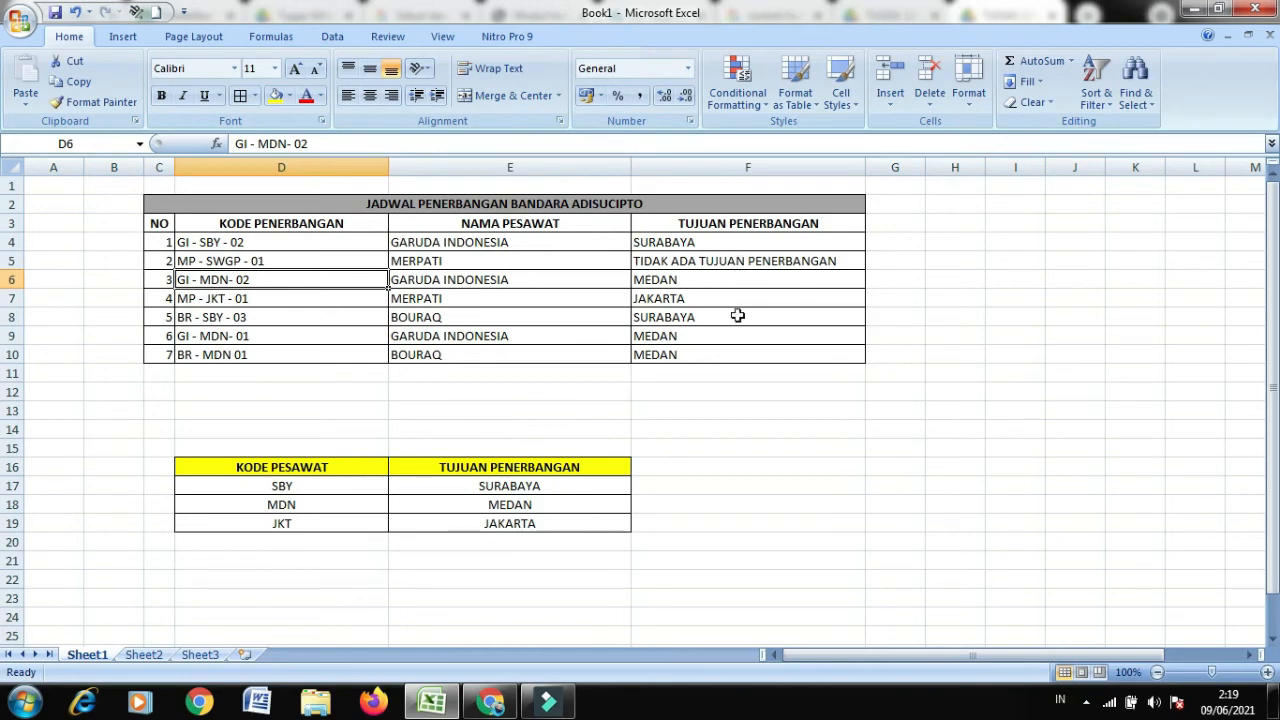
key("ctrl+z")
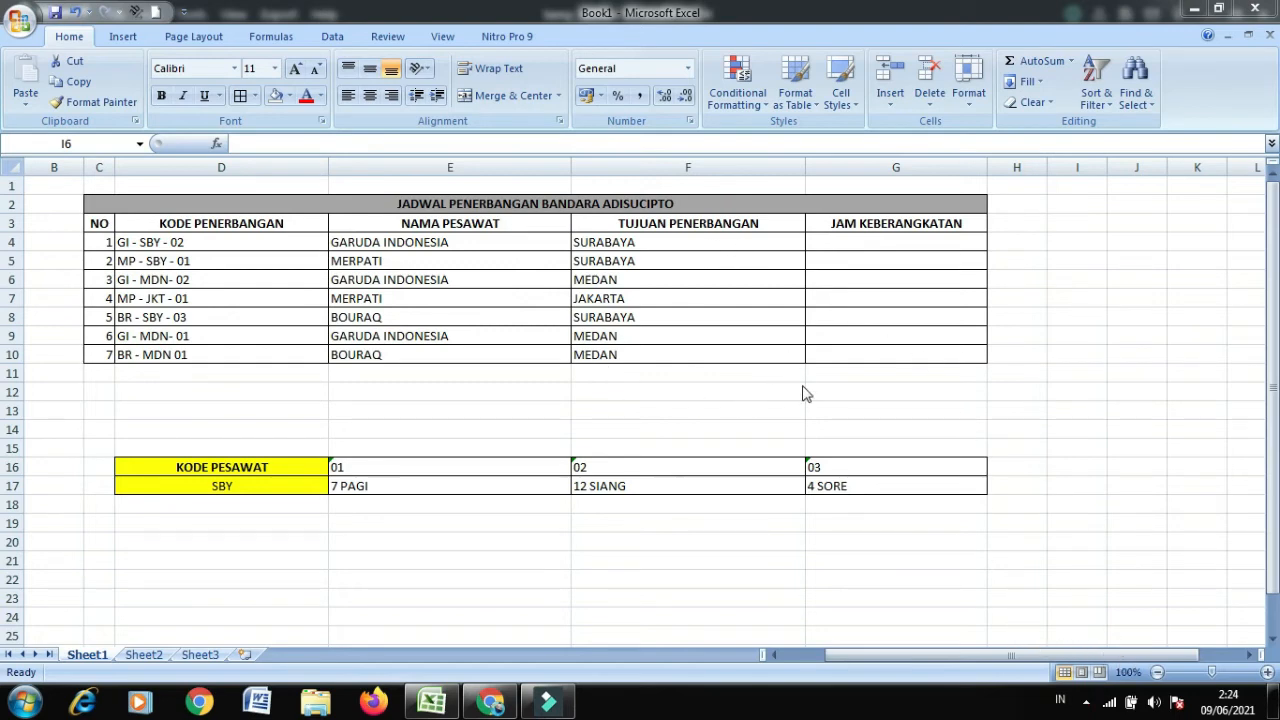
Step: Change the lookup table heading in D16 to KODE JAM
double_click(299, 470)
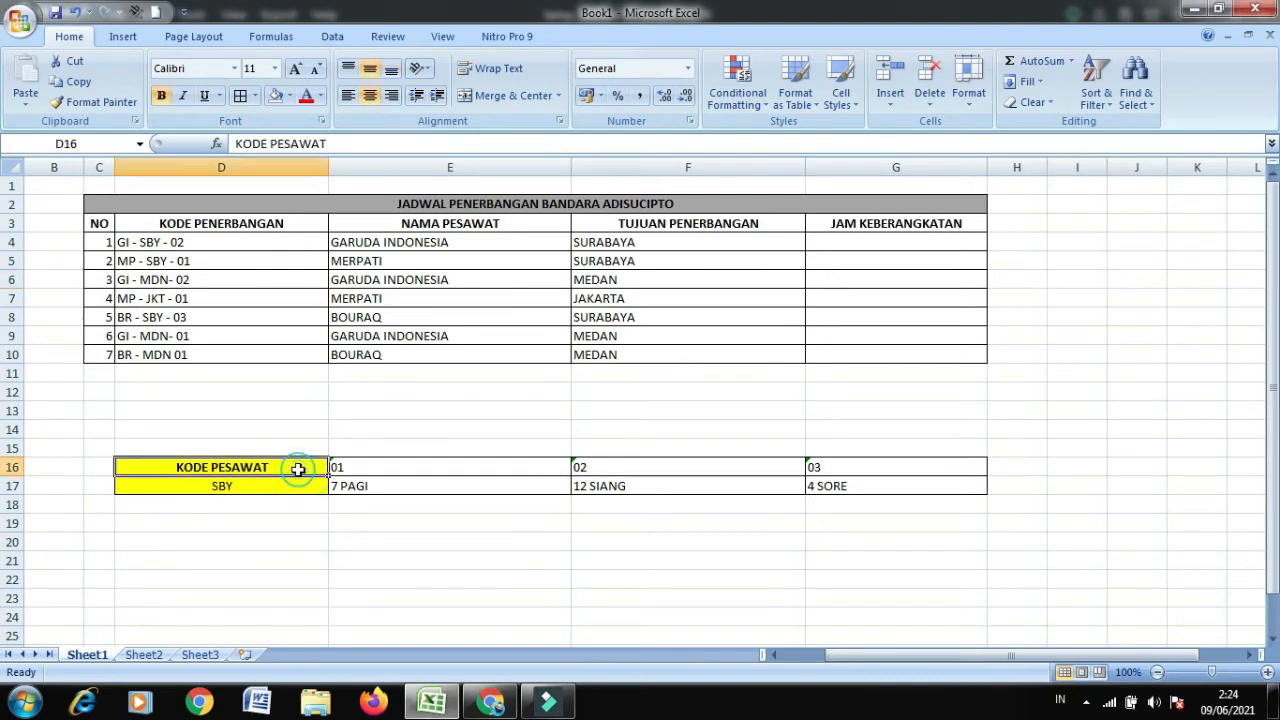
key("BackSpace")
key("BackSpace")
key("BackSpace")
key("BackSpace")
key("BackSpace")
key("BackSpace")
key("BackSpace")
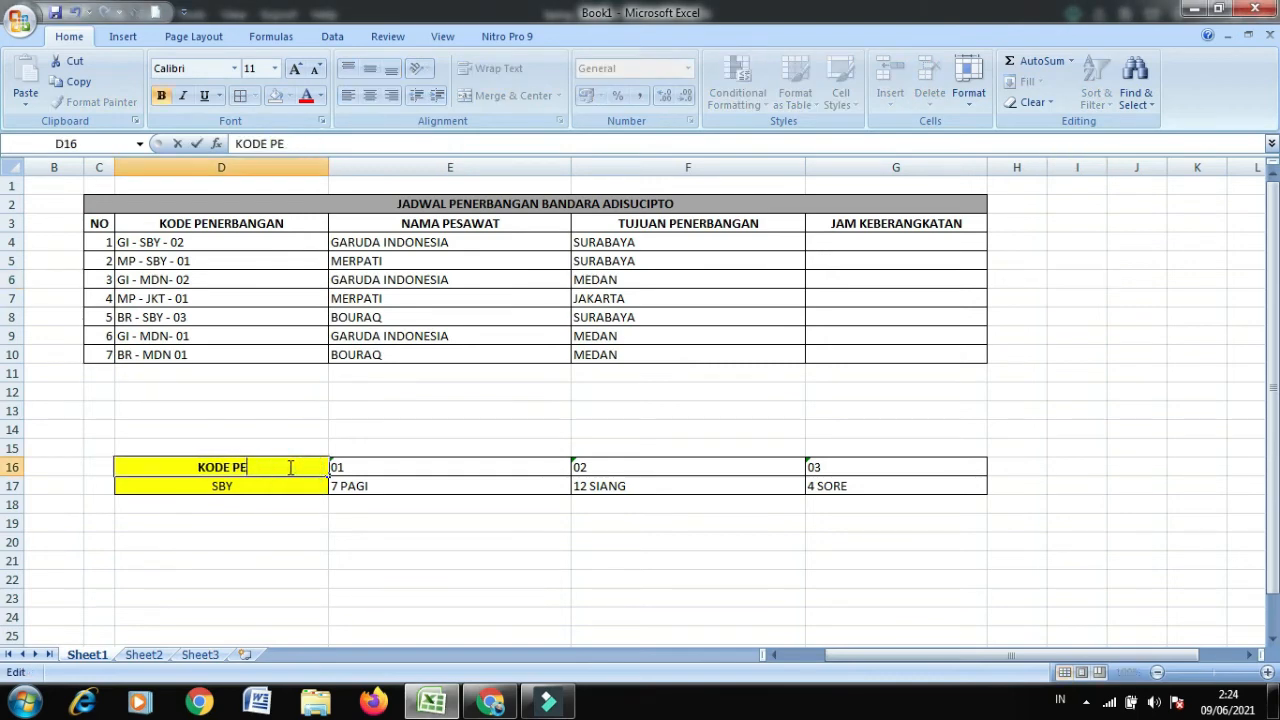
type("JAM")
left_click(405, 440)
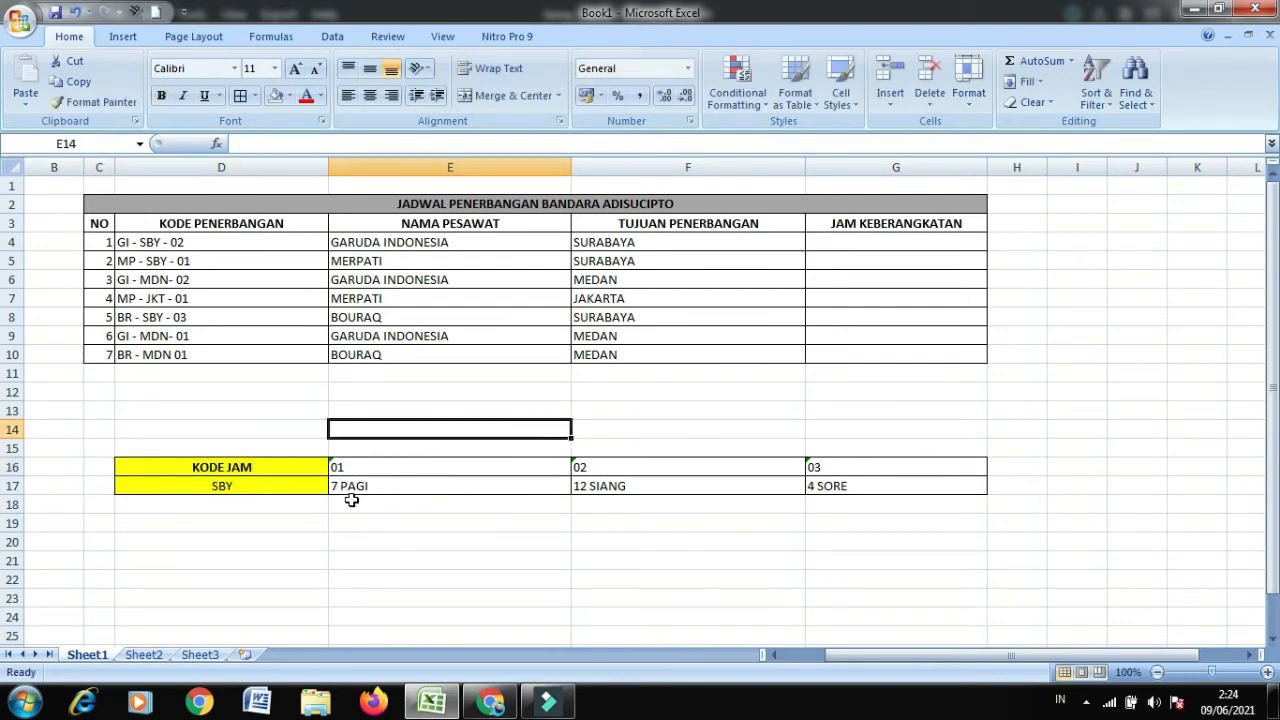
Step: Replace the label in D17 with JAM KEBERANGKATAN
left_click(277, 486)
key("BackSpace")
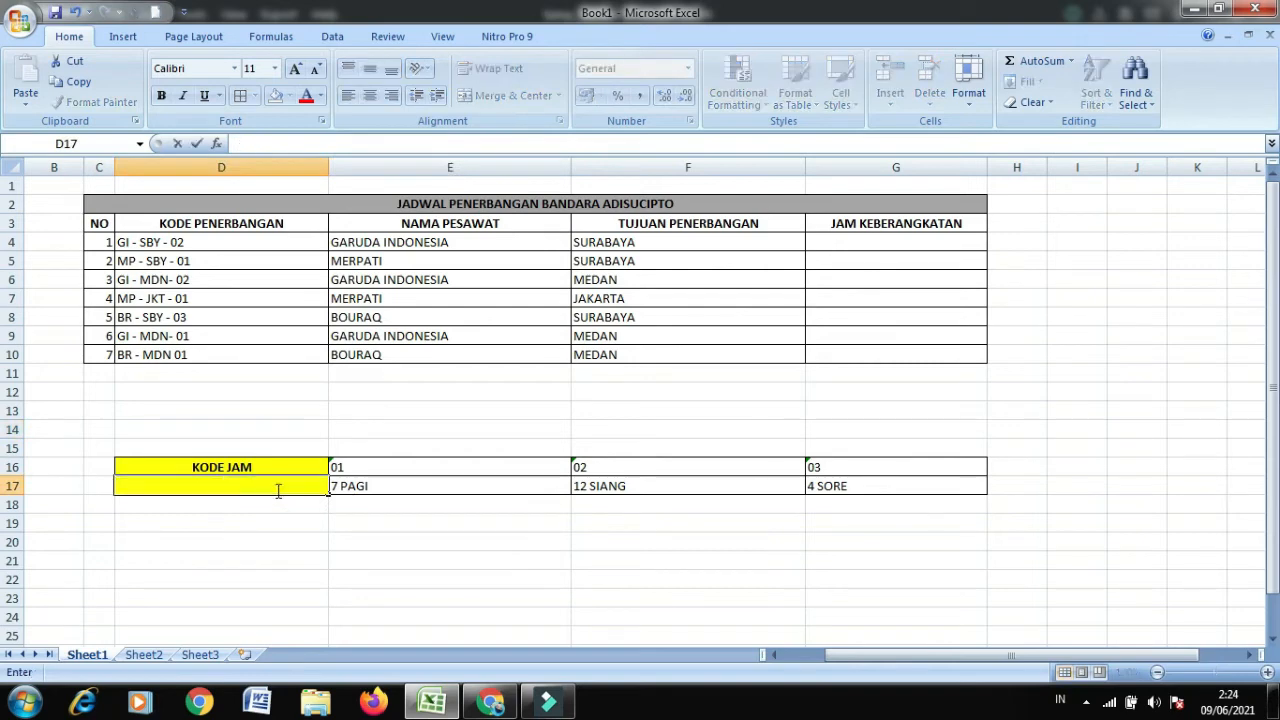
type("JAM KEBERANGKATAN")
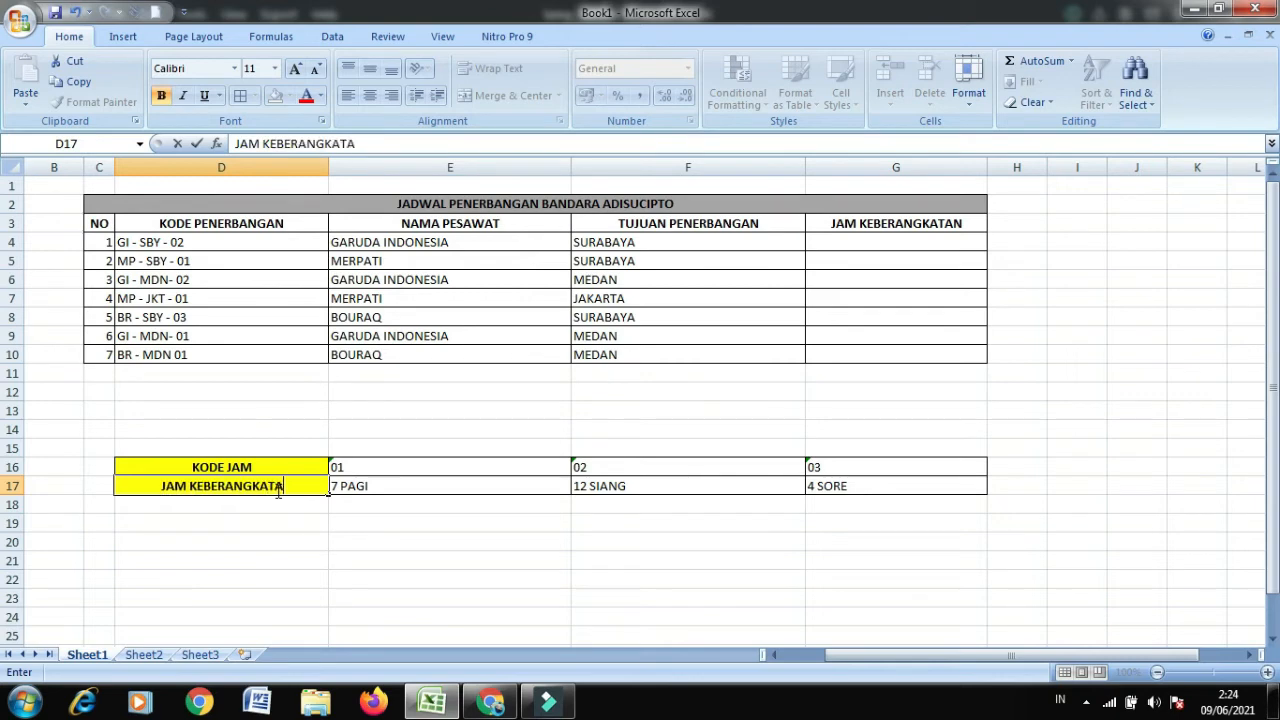
left_click(871, 356)
left_click(884, 406)
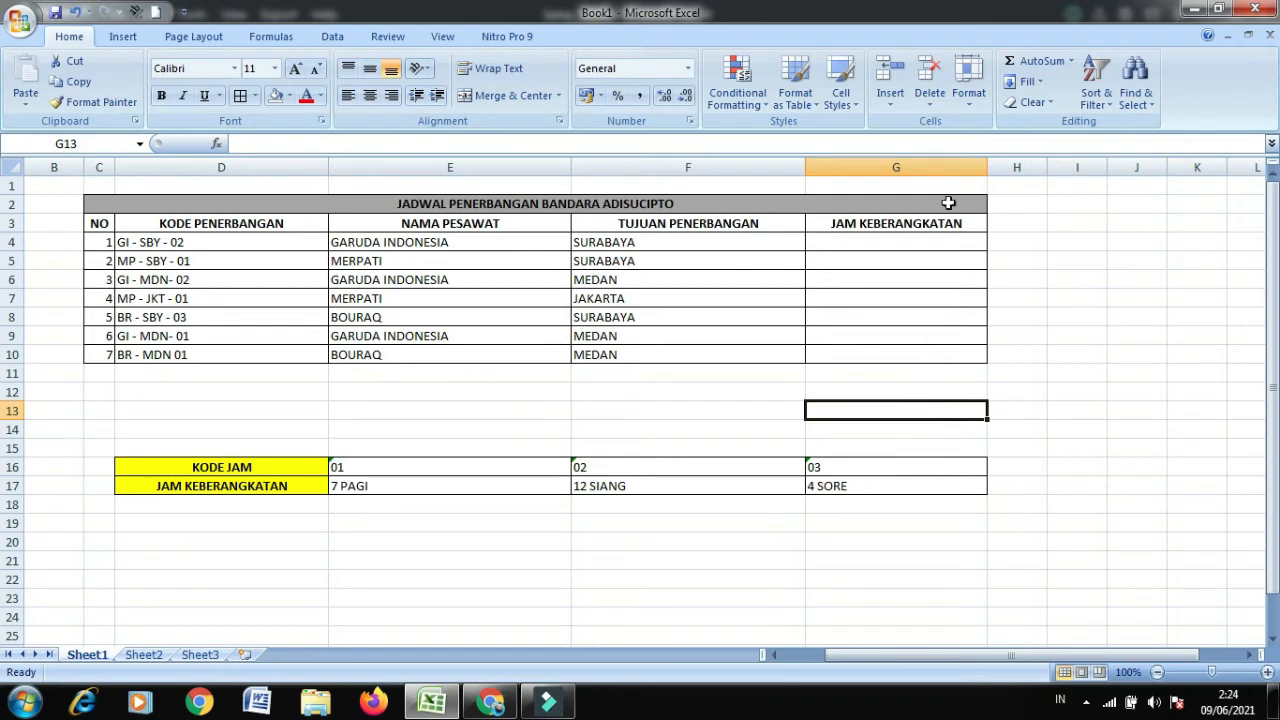
Step: Insert an IF function from the Logical category in G4, the first cell for departure times
left_click(922, 242)
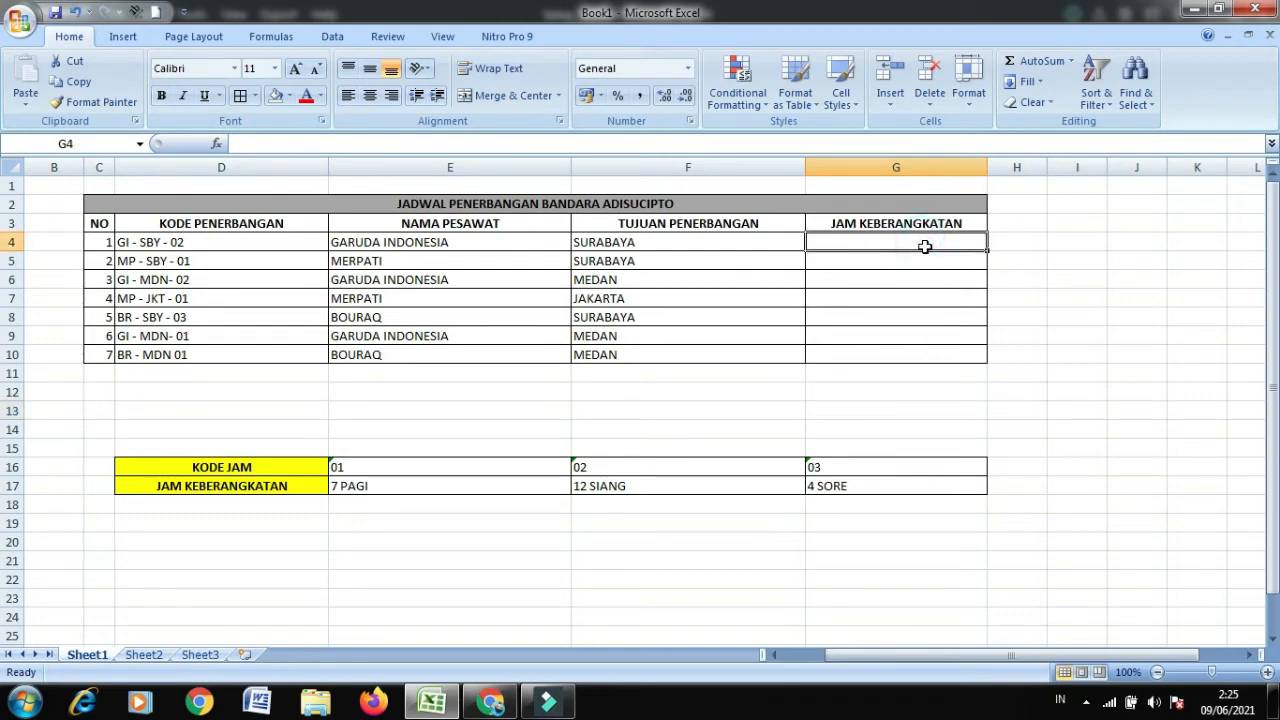
double_click(920, 242)
key("Escape")
left_click(218, 144)
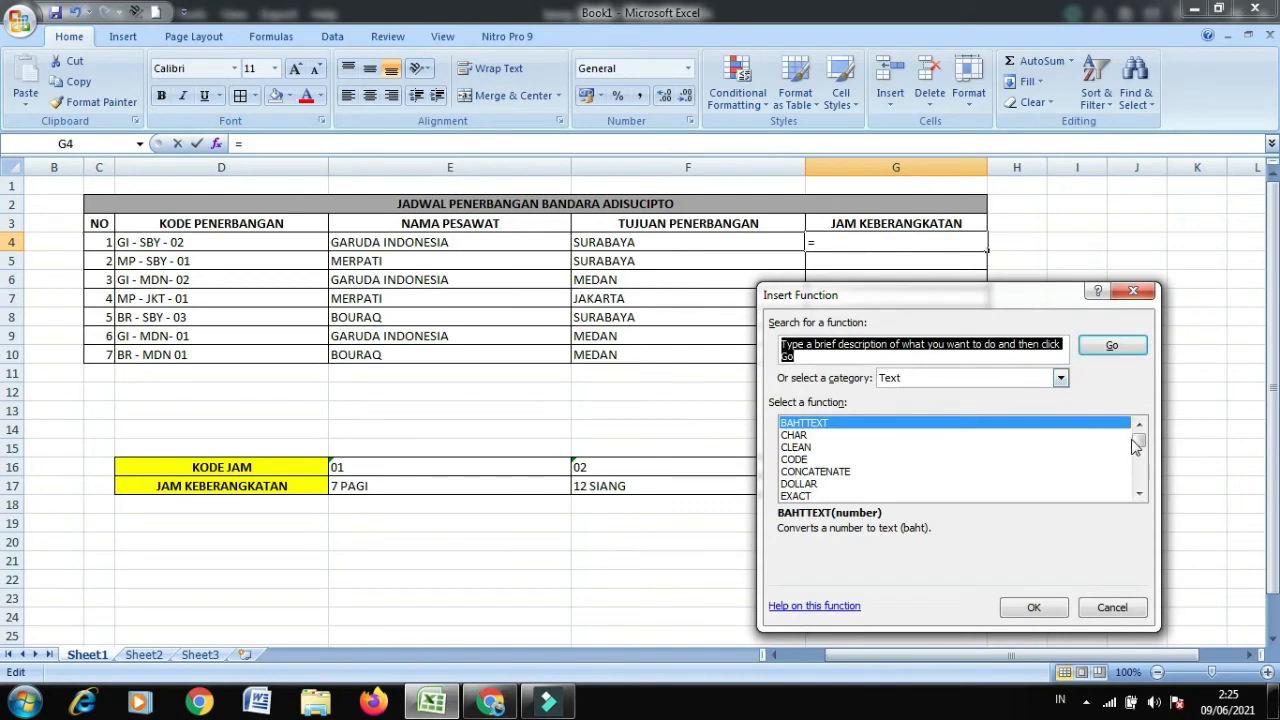
mouse_move(1138, 440)
left_mouse_down()
mouse_move(1143, 485)
mouse_move(1139, 436)
left_mouse_up()
left_click(1061, 378)
left_click(905, 502)
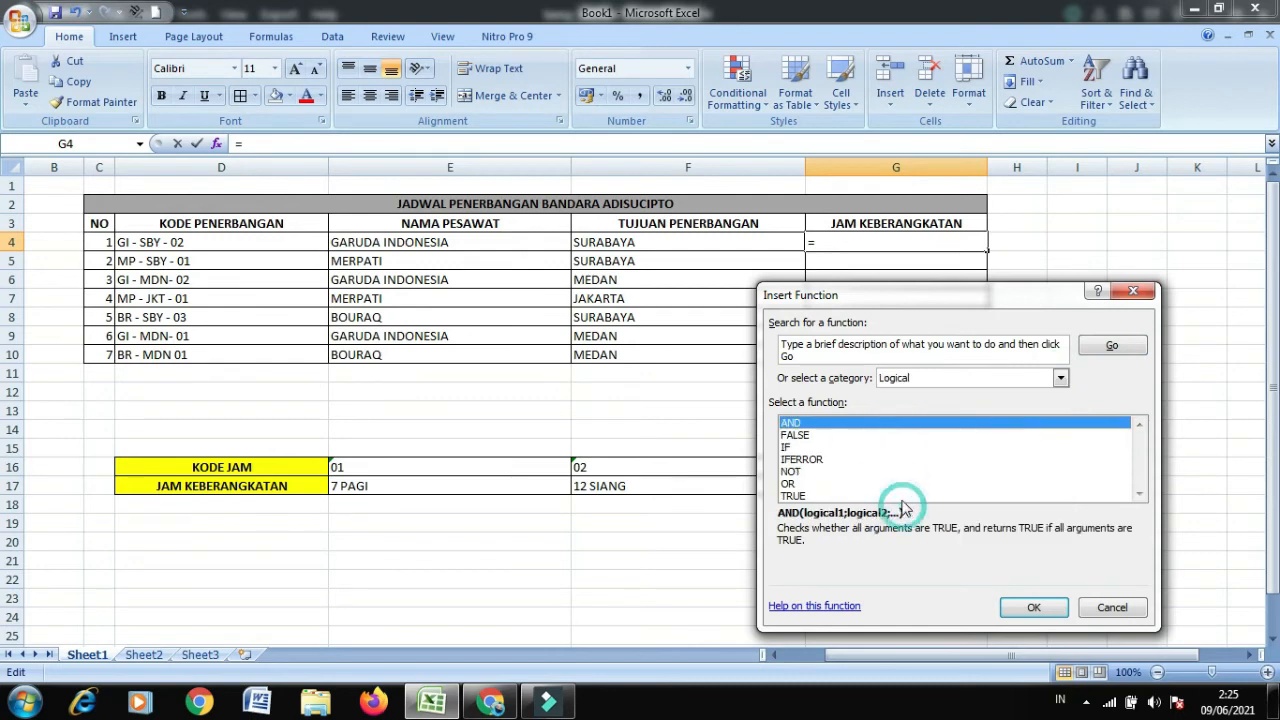
left_click(790, 447)
left_click(1057, 608)
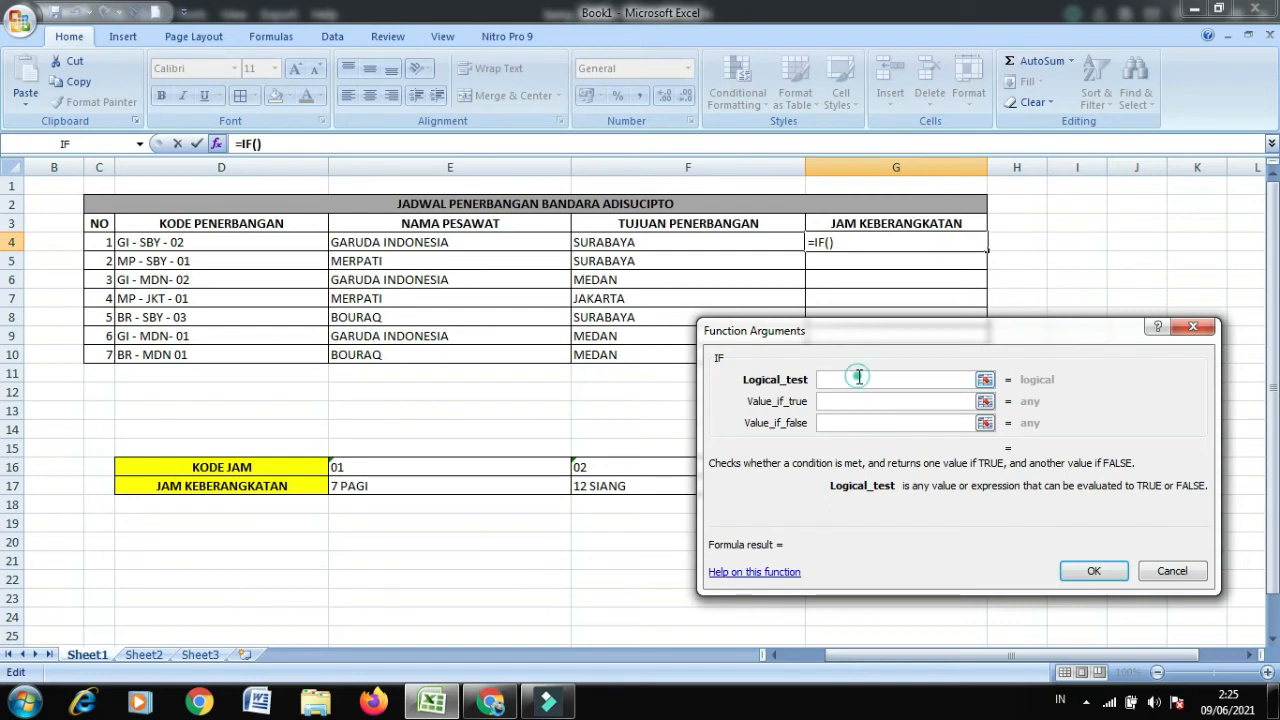
Step: Nest a RIGHT function from the Text category in the logical test of the IF formula in G4
left_click(141, 146)
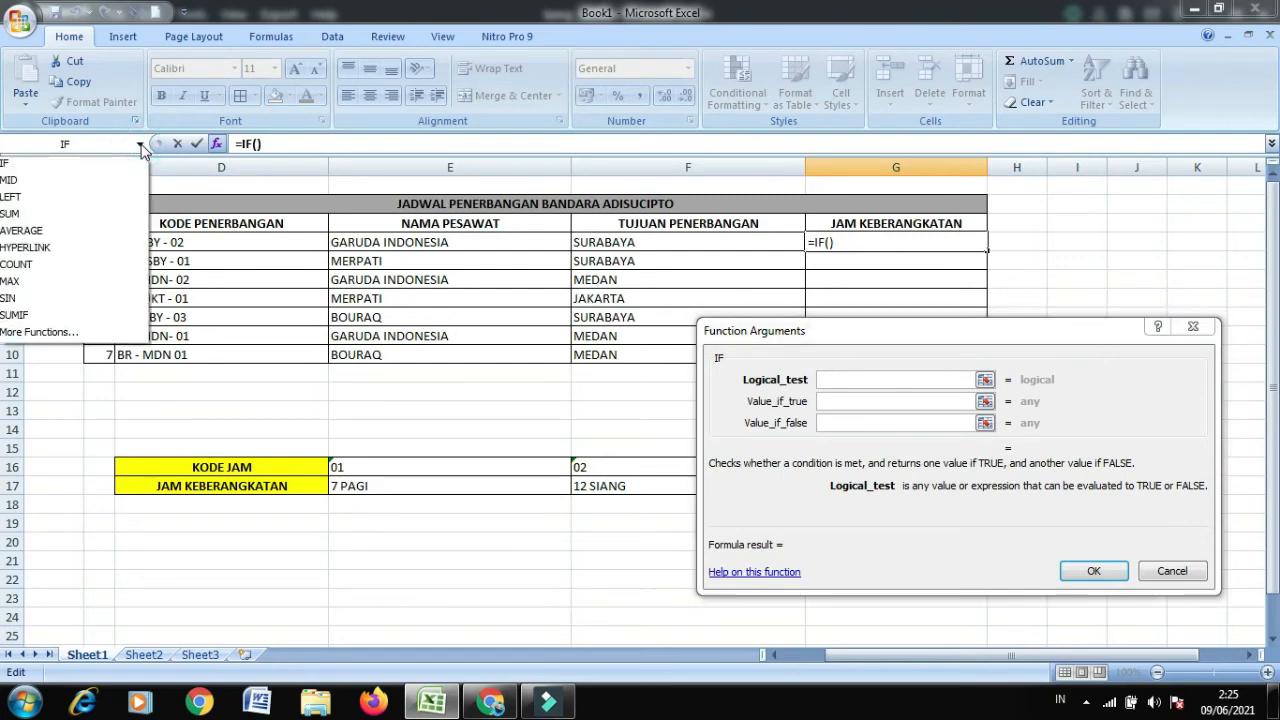
left_click(28, 334)
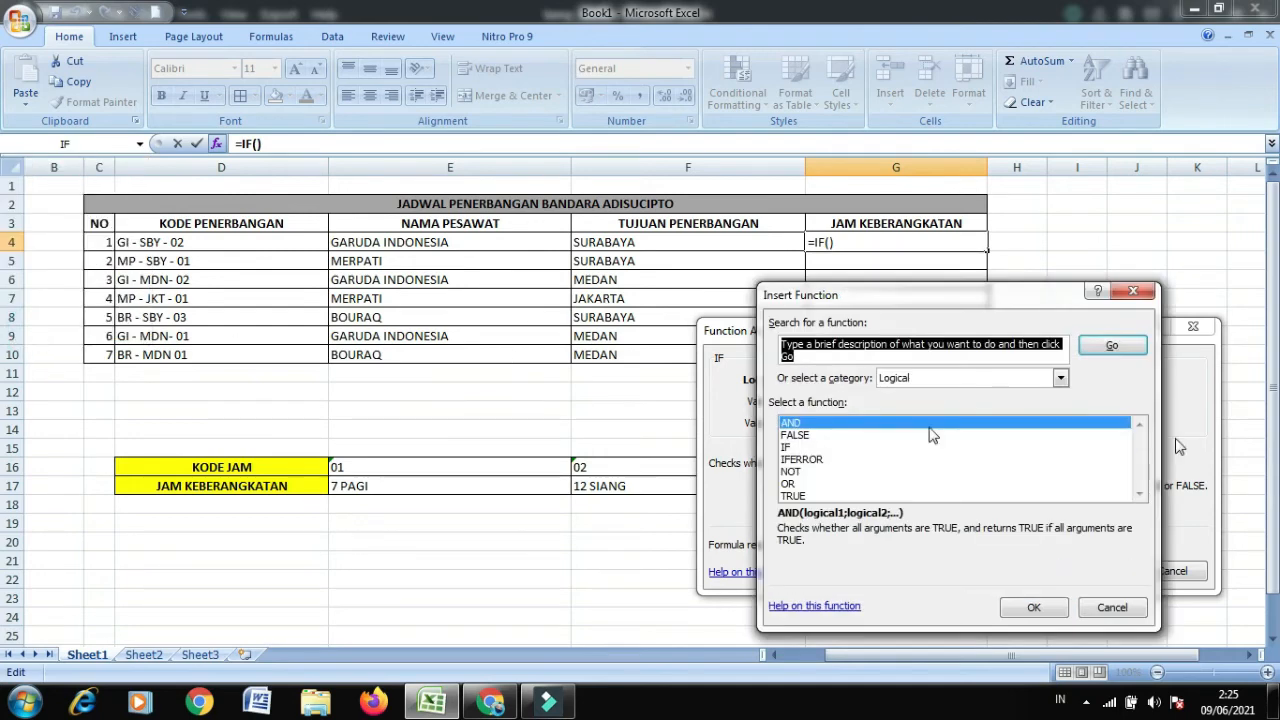
left_click(1060, 378)
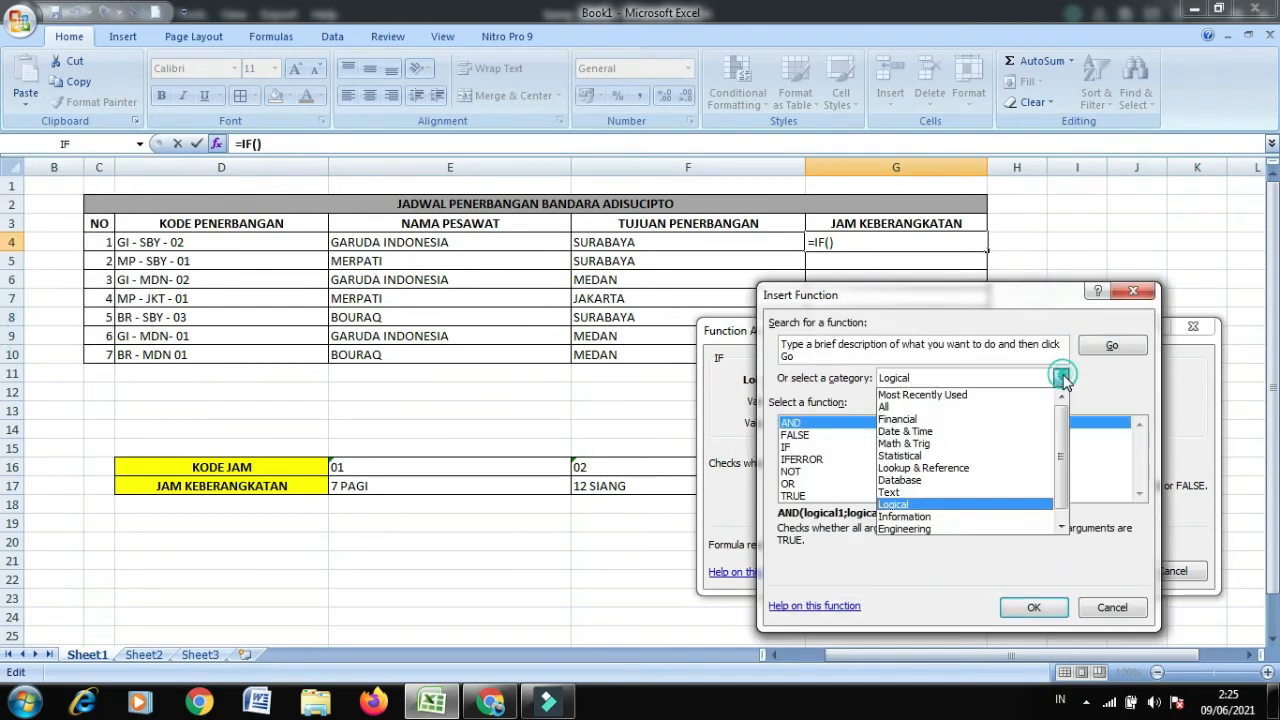
left_click(914, 494)
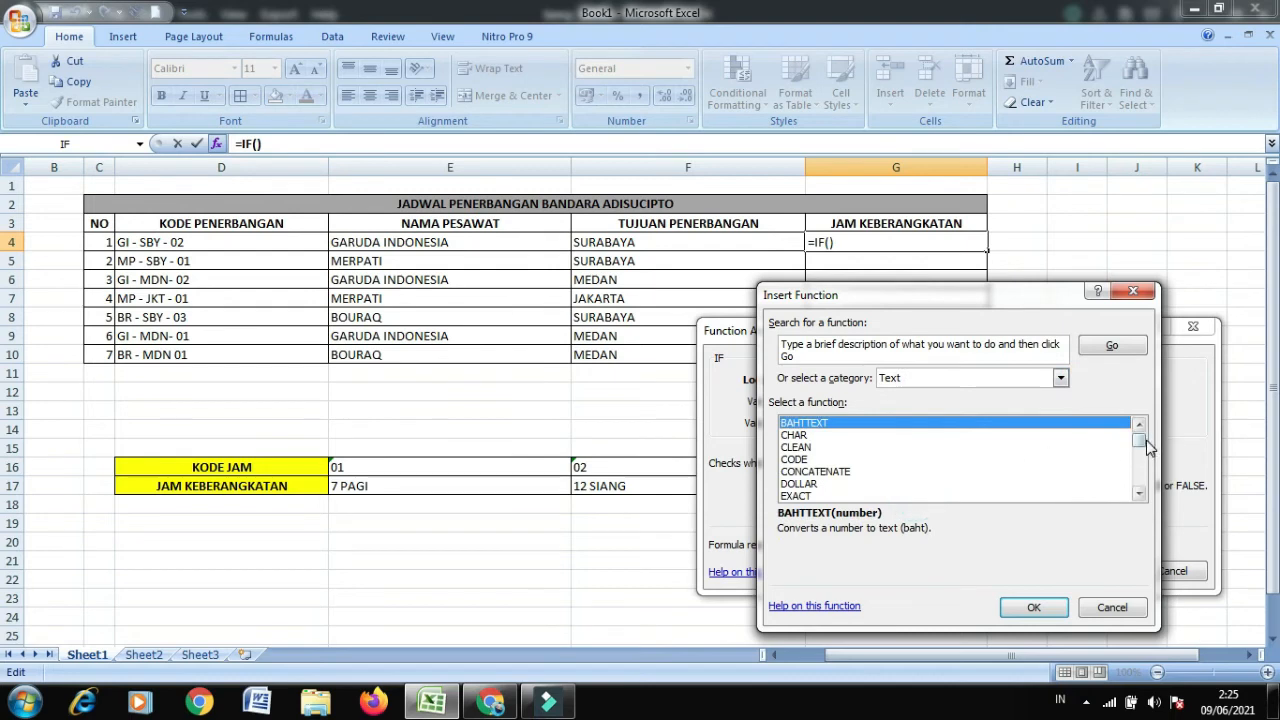
left_click_drag(1142, 447, 1145, 474)
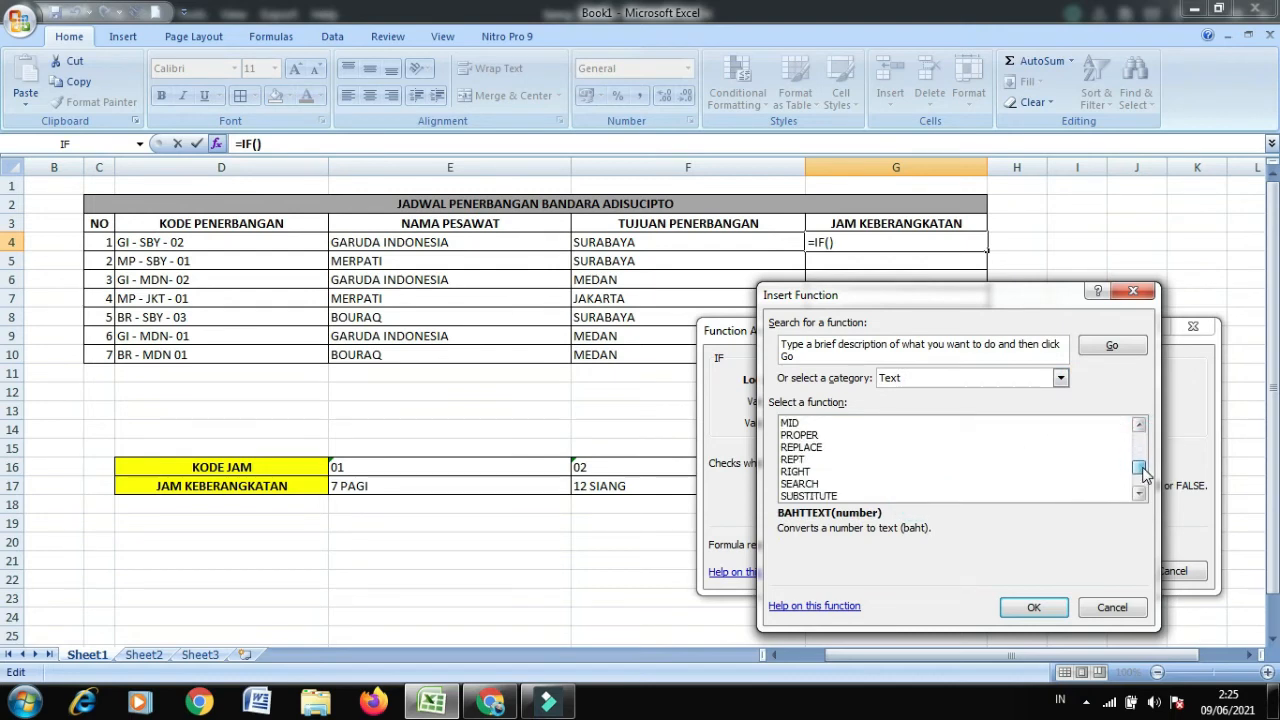
left_click(798, 471)
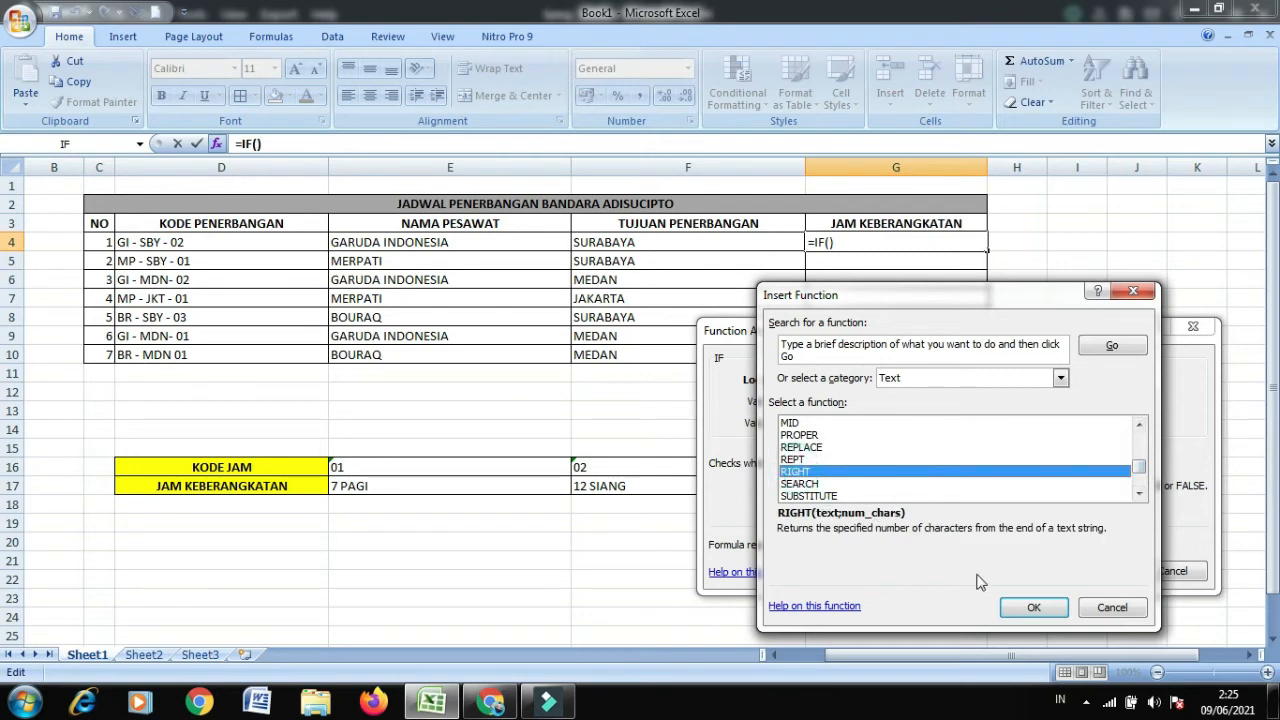
left_click(1036, 608)
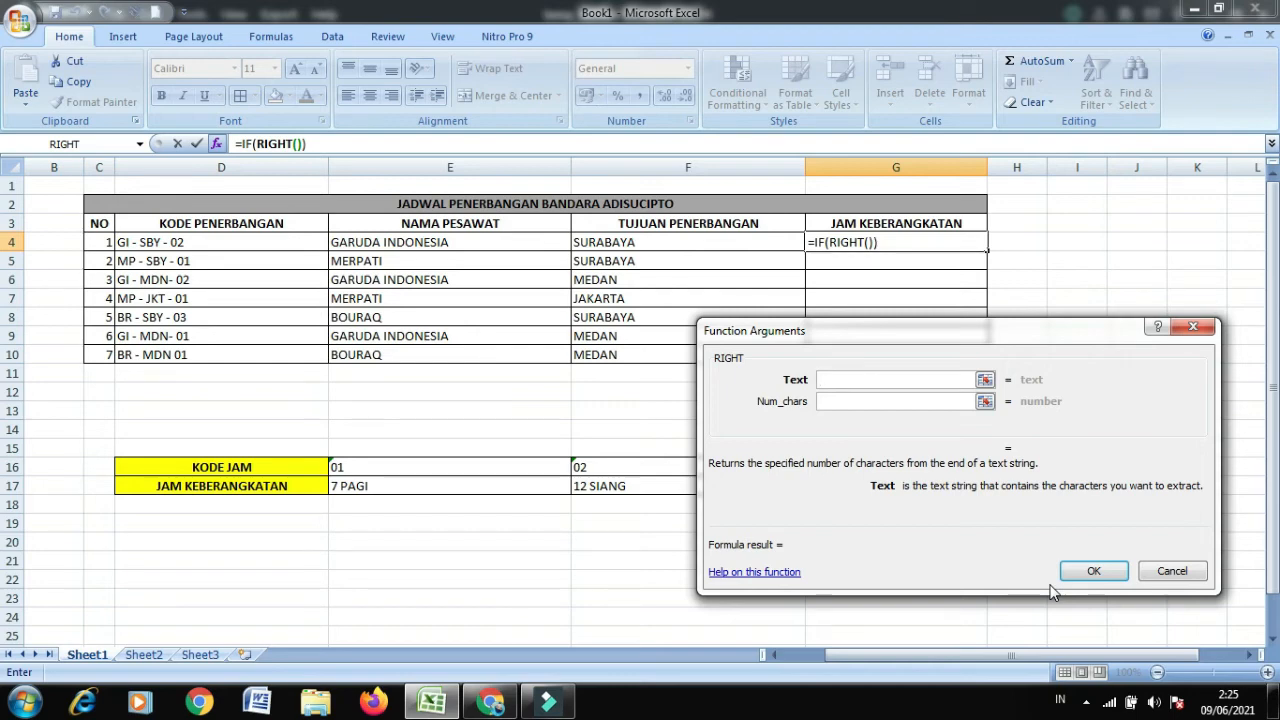
Step: Set the RIGHT function to extract 2 characters from the flight code in D4
left_click(822, 380)
left_click(249, 242)
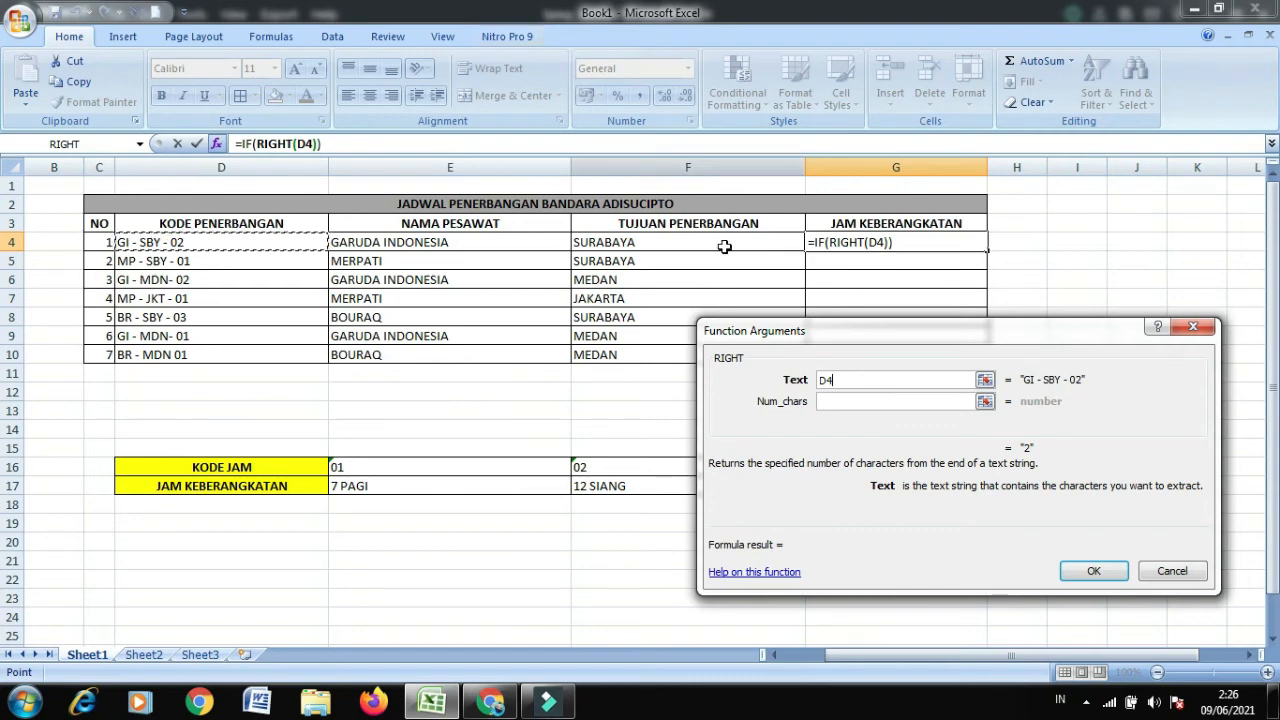
left_click_drag(873, 346, 800, 353)
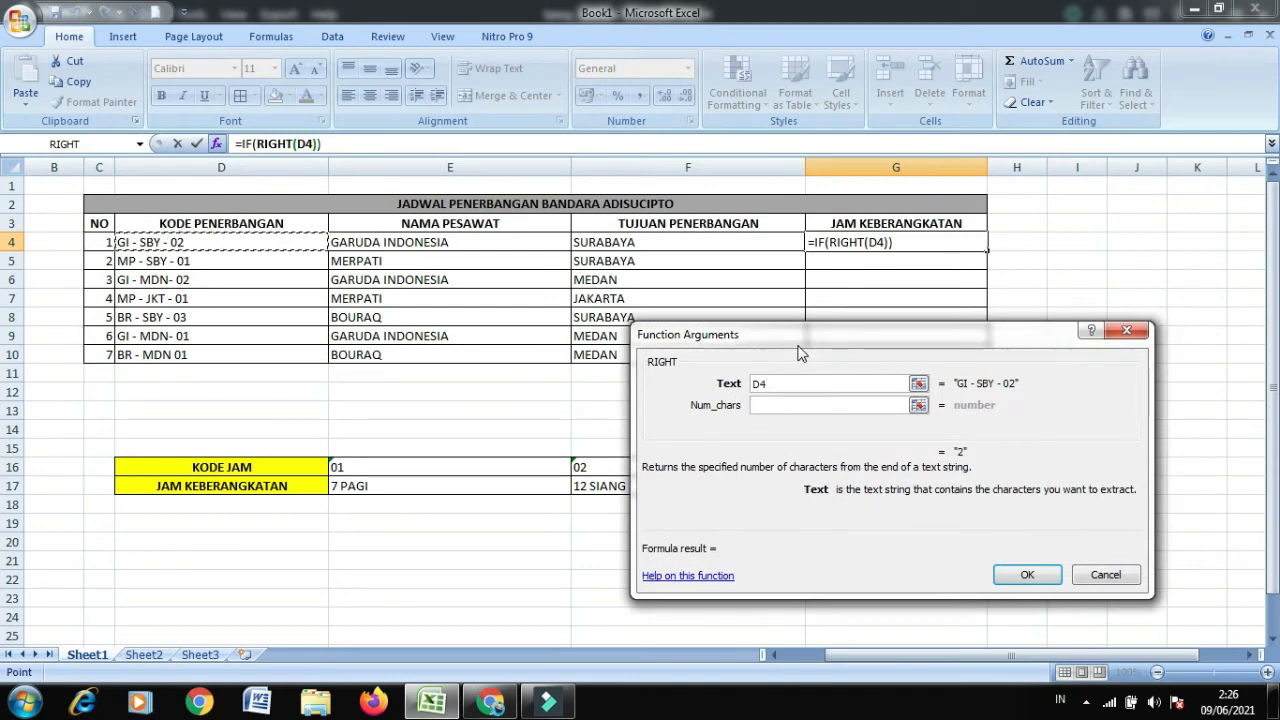
left_click(846, 405)
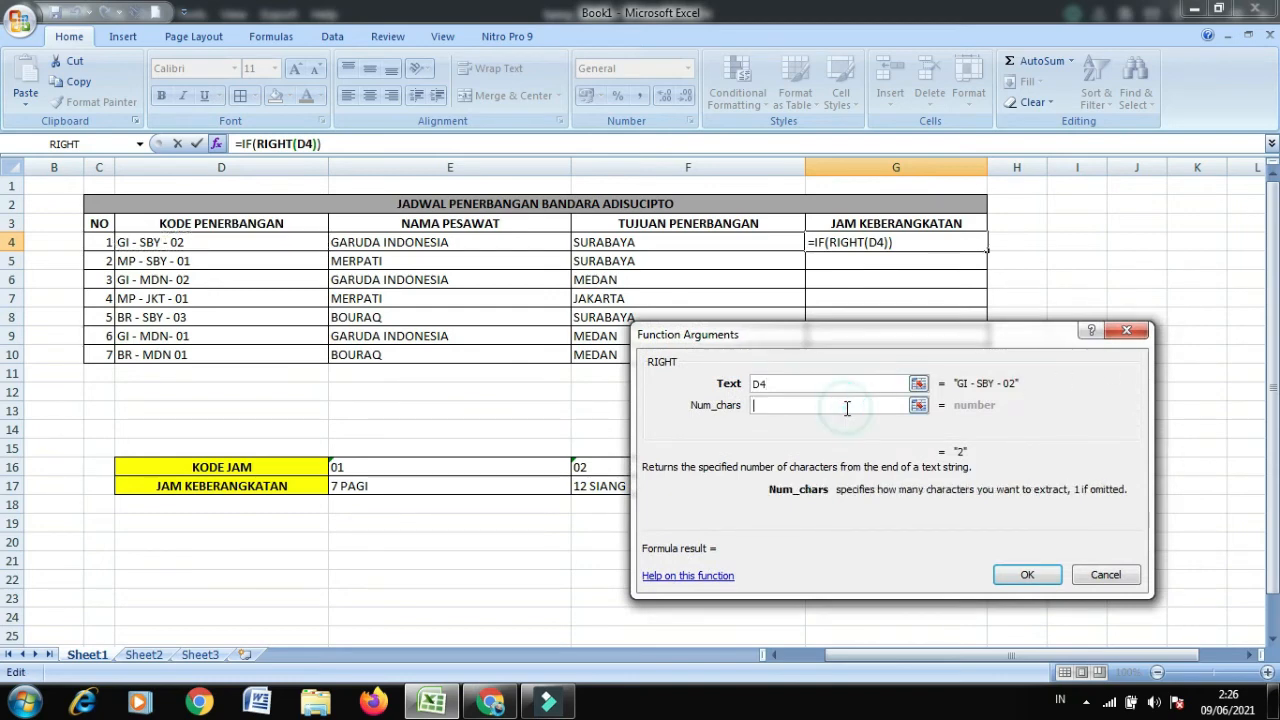
left_click_drag(896, 342, 704, 400)
mouse_move(1275, 376)
left_mouse_down()
mouse_move(1275, 394)
mouse_move(1275, 380)
left_mouse_up()
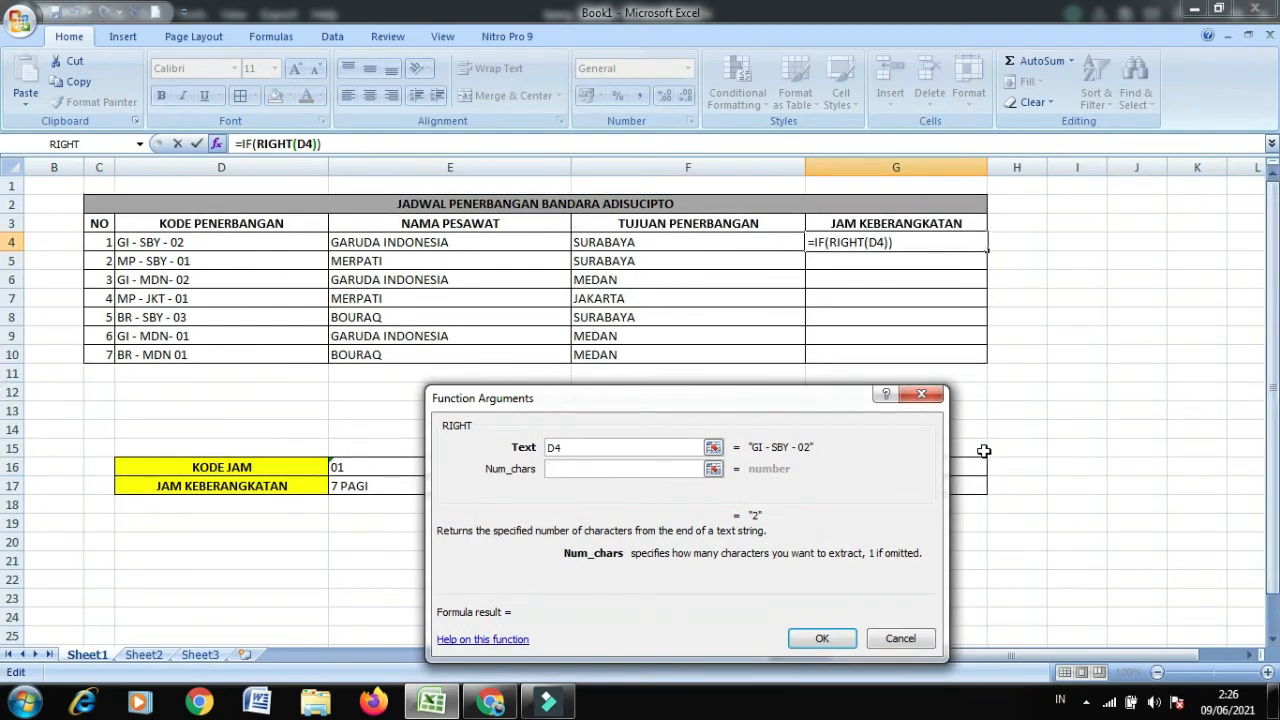
left_click_drag(776, 404, 768, 396)
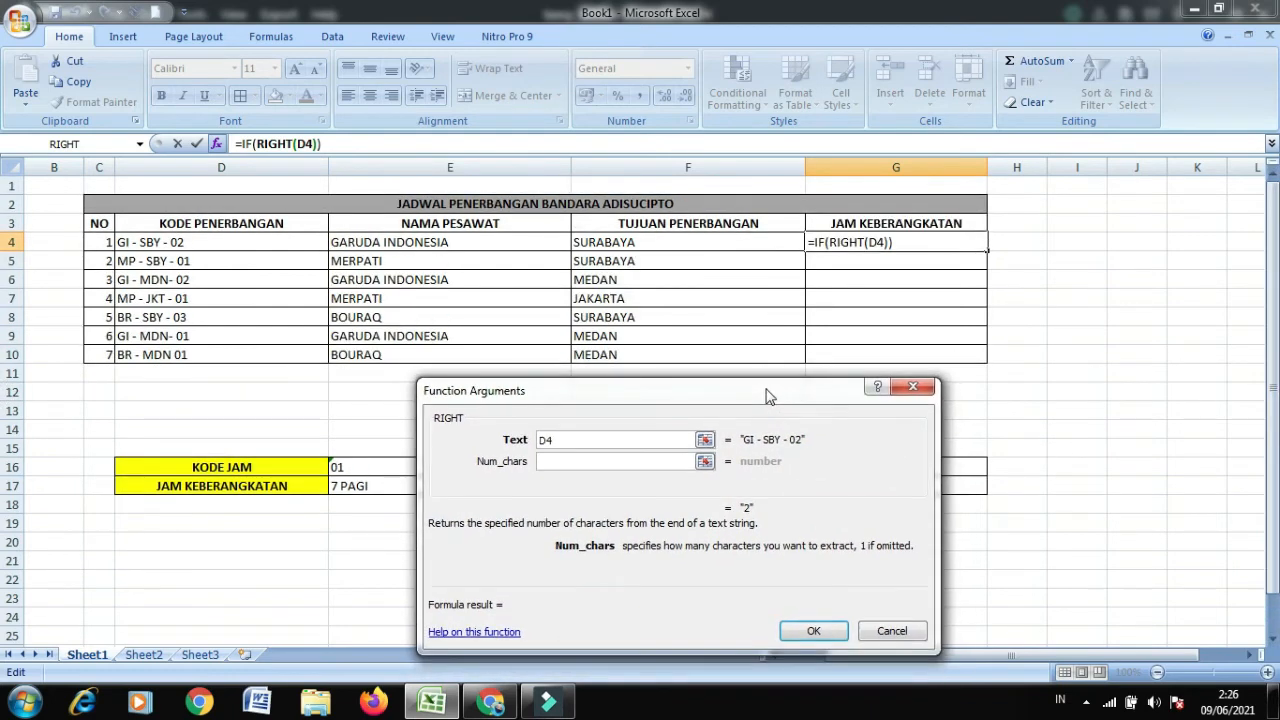
left_click(589, 460)
left_click_drag(568, 396, 419, 472)
left_click_drag(676, 526, 994, 299)
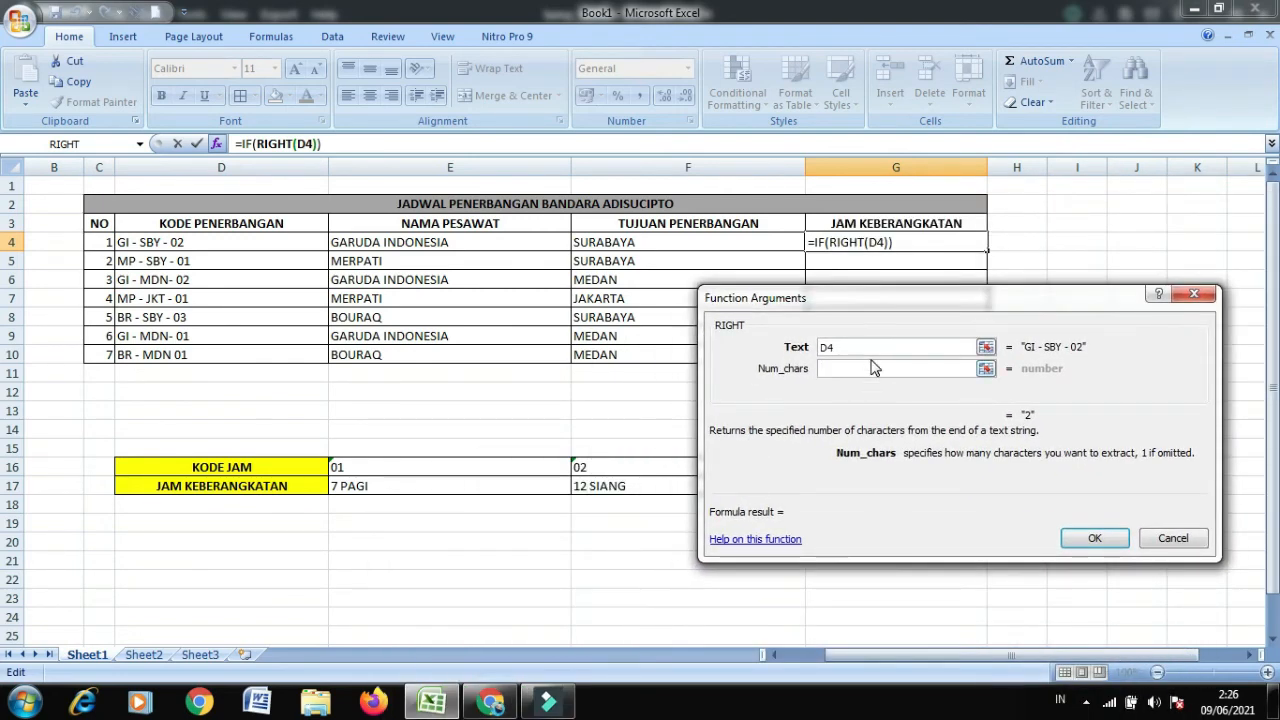
left_click(872, 368)
type("2")
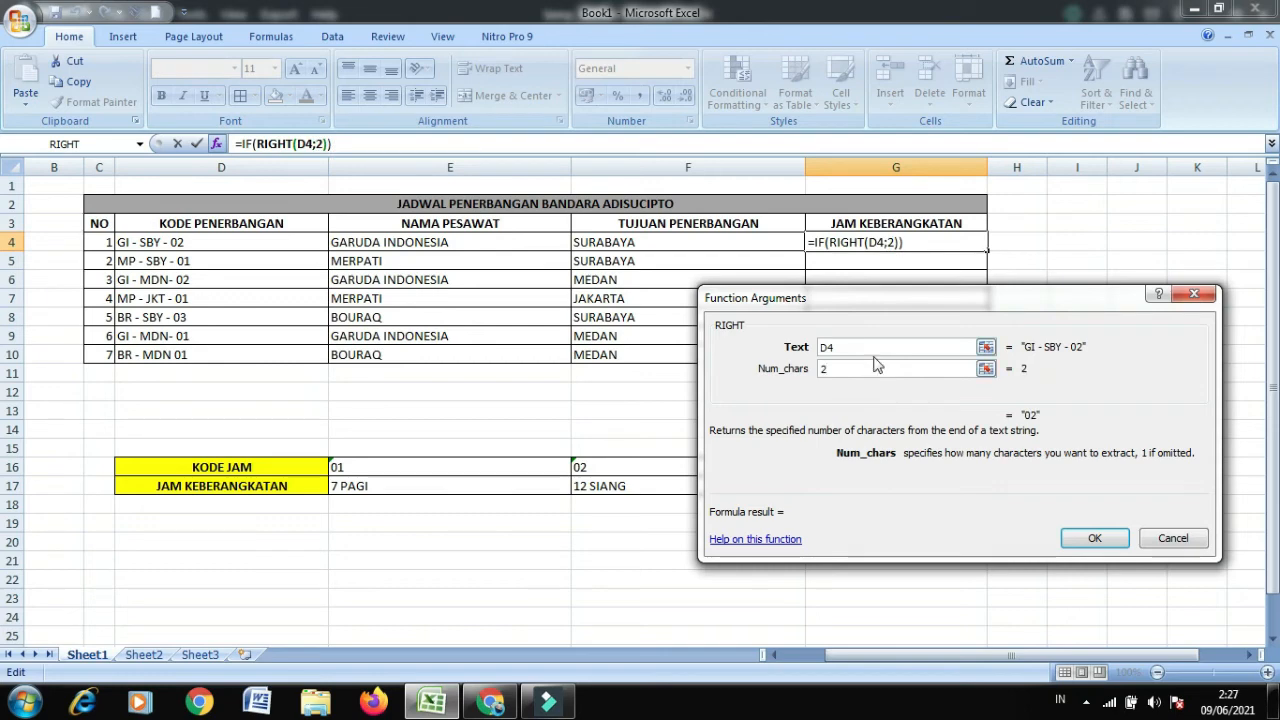
Step: Complete the IF's logical test as RIGHT(D4;2)="01" and set its true value to 7 PAGI
left_click(253, 143)
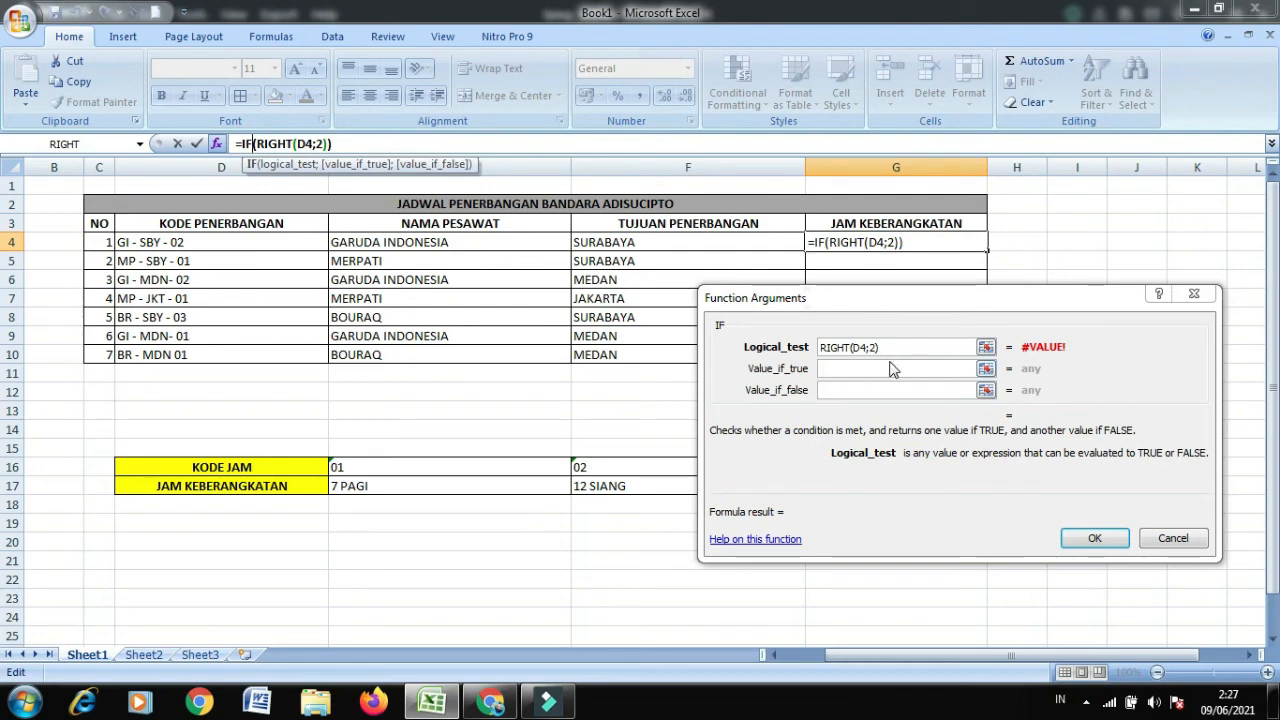
left_click(888, 349)
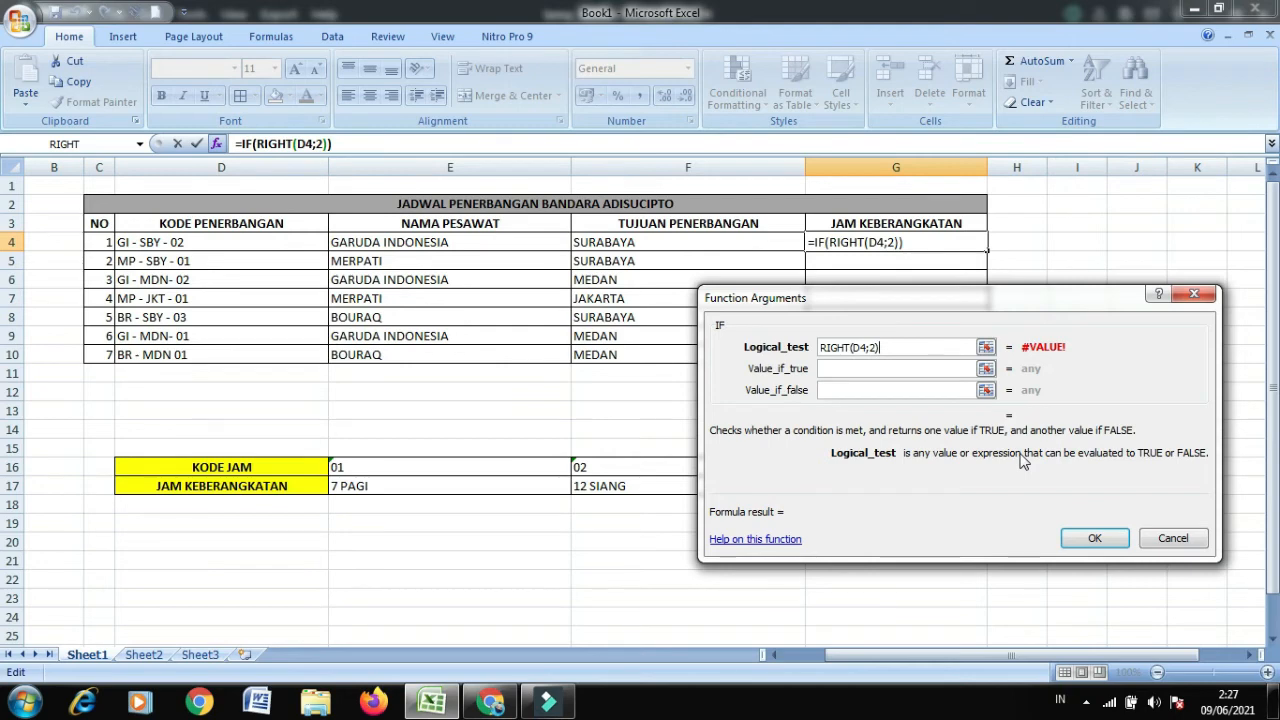
type("=\"01")
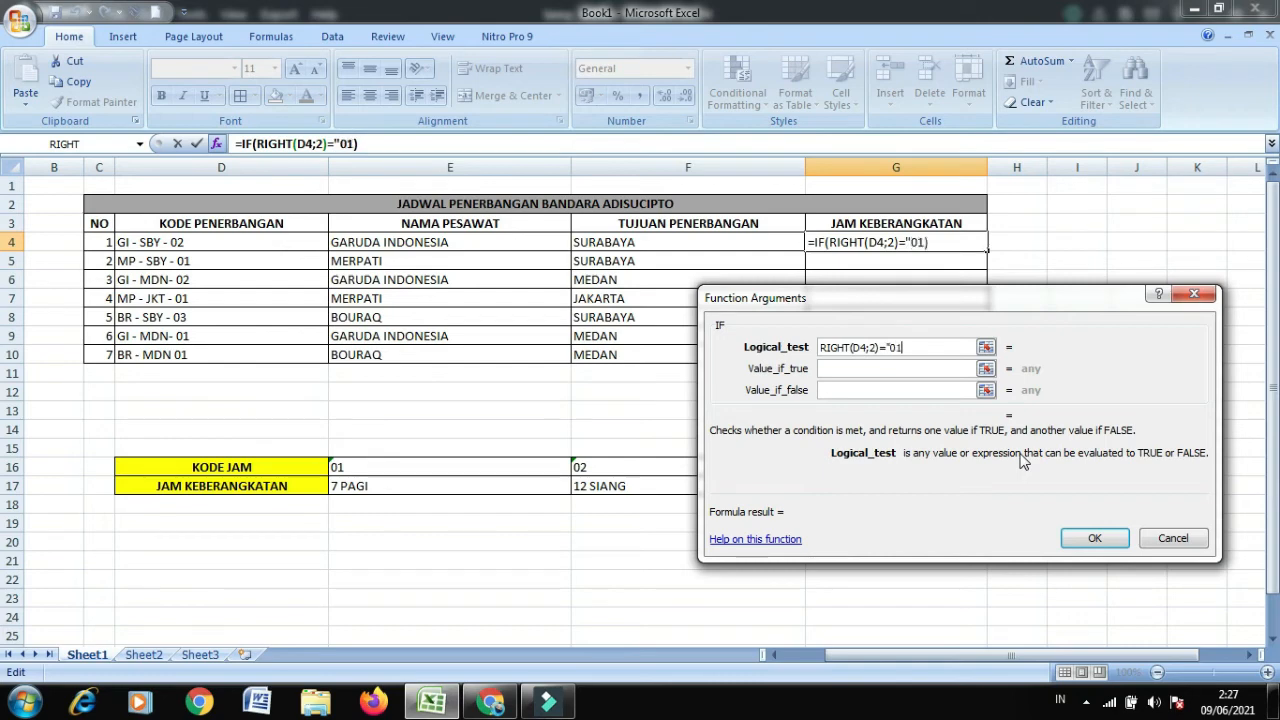
type("\"")
left_click(924, 367)
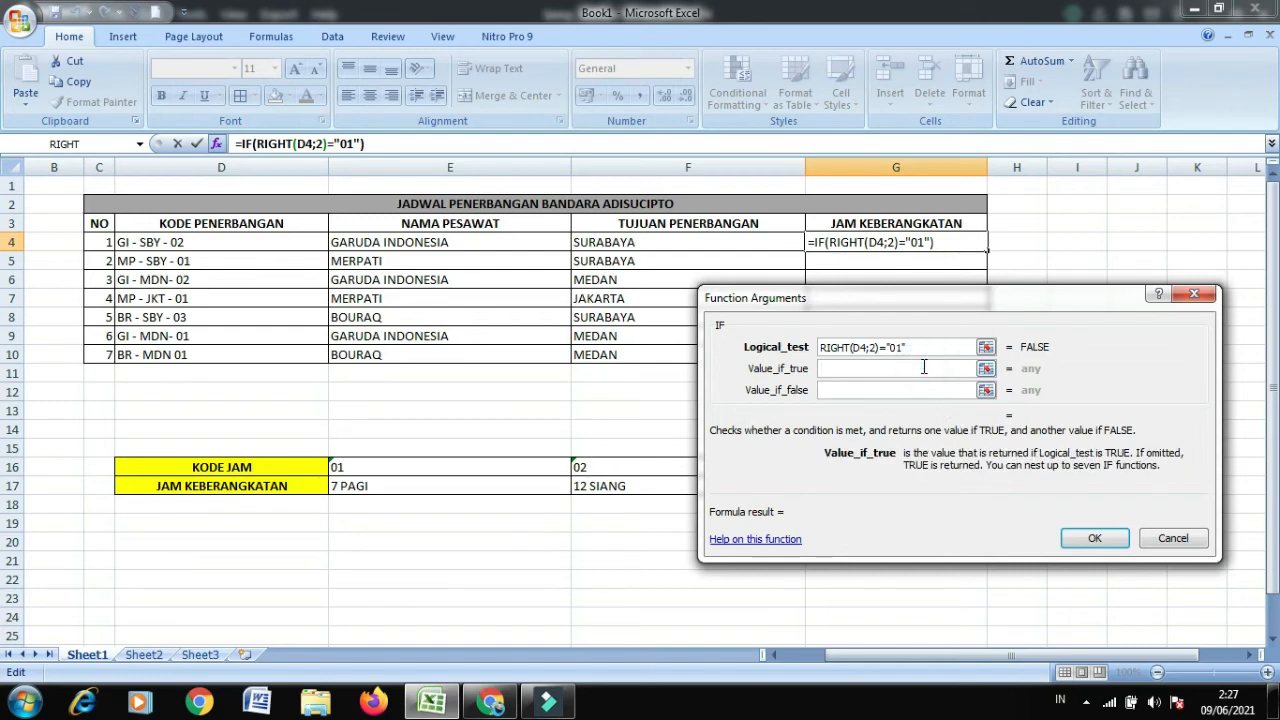
type("7")
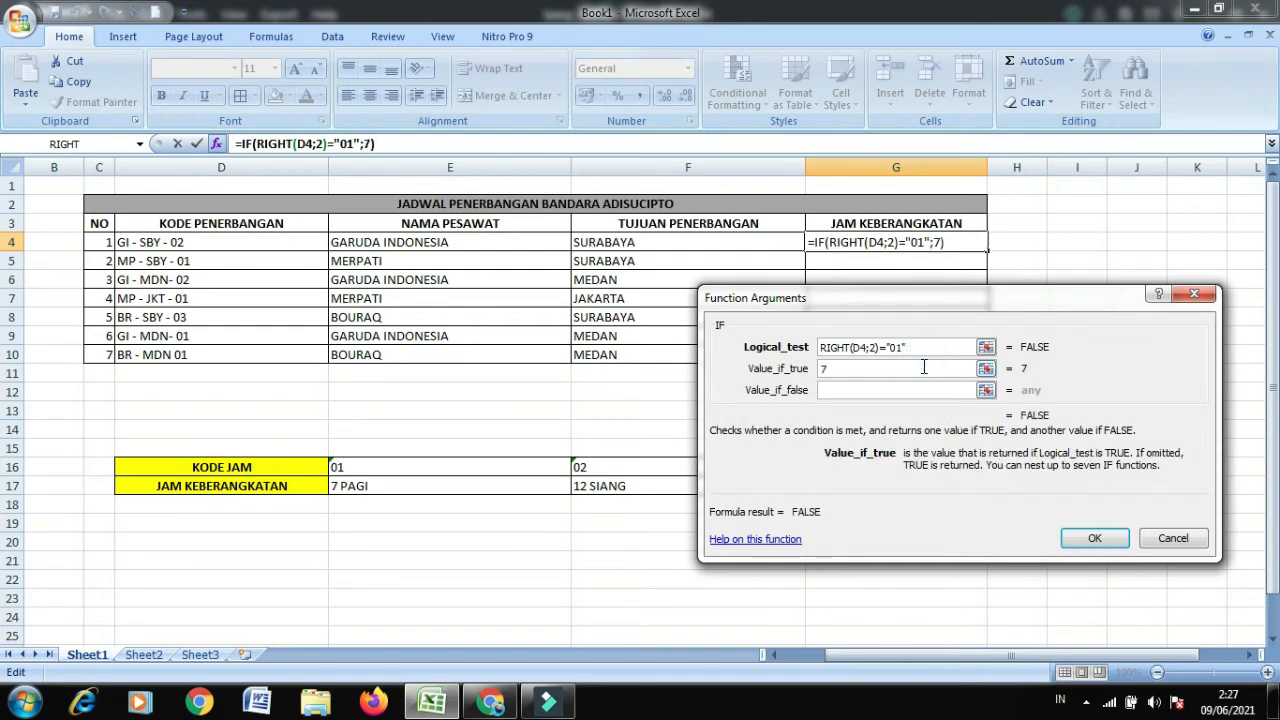
type(" PAGI")
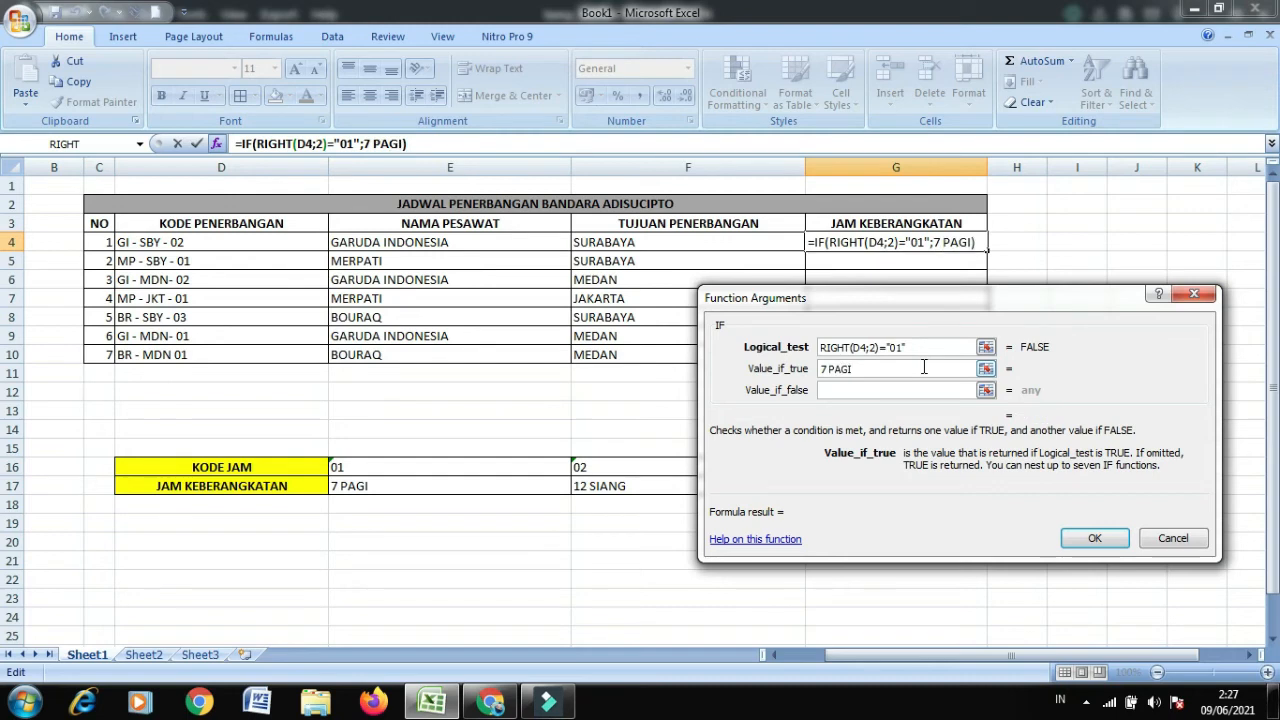
Step: Nest a second IF as the false value, with RIGHT extracting 2 characters from D4 in its logical test
left_click(919, 388)
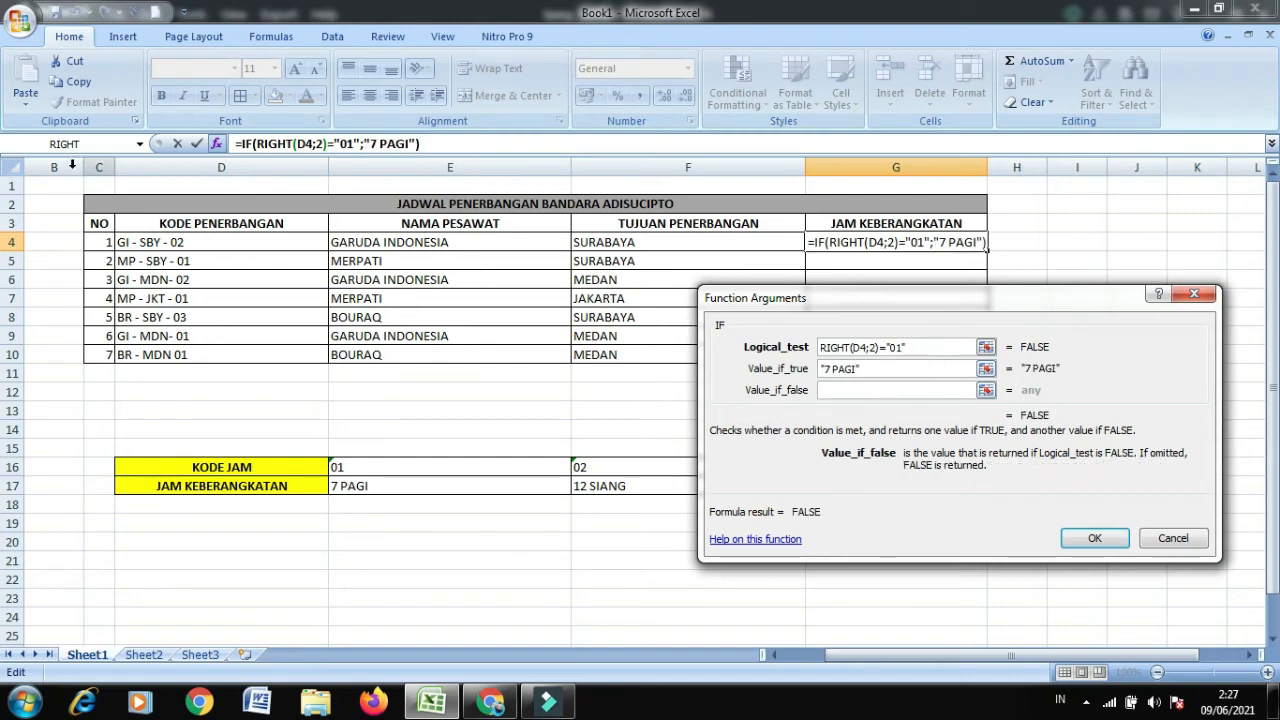
left_click(140, 145)
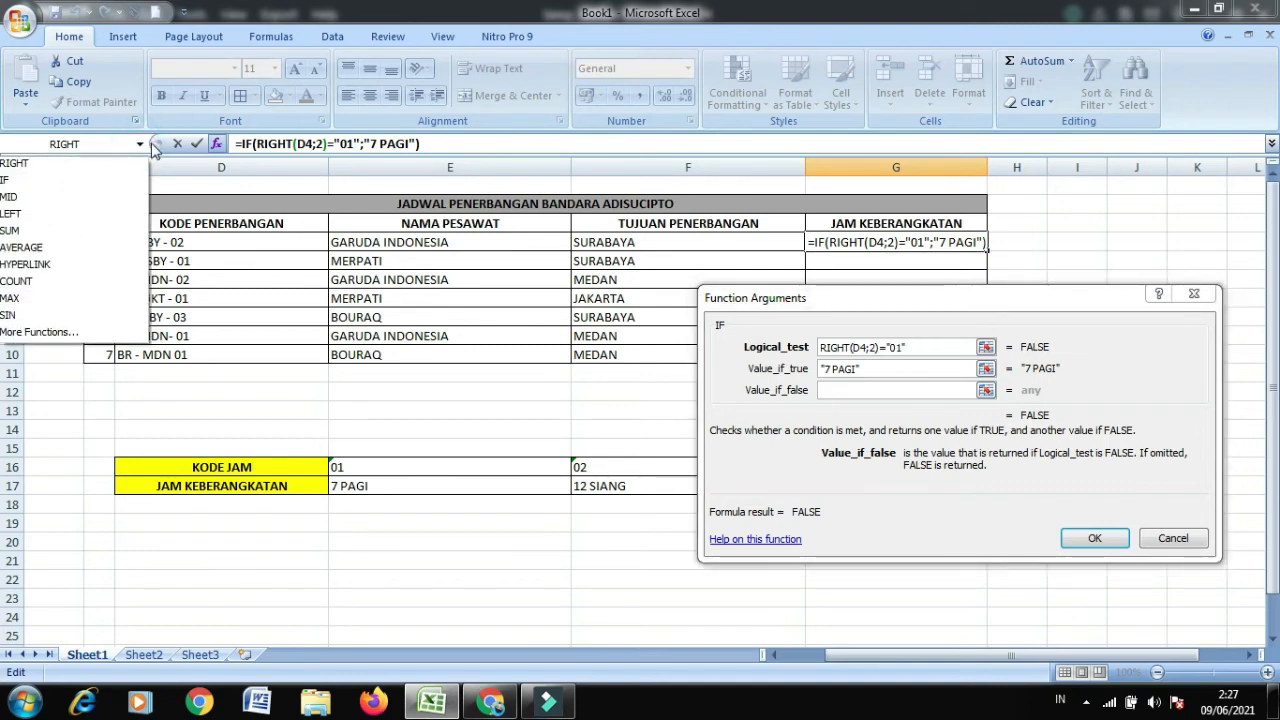
left_click(82, 178)
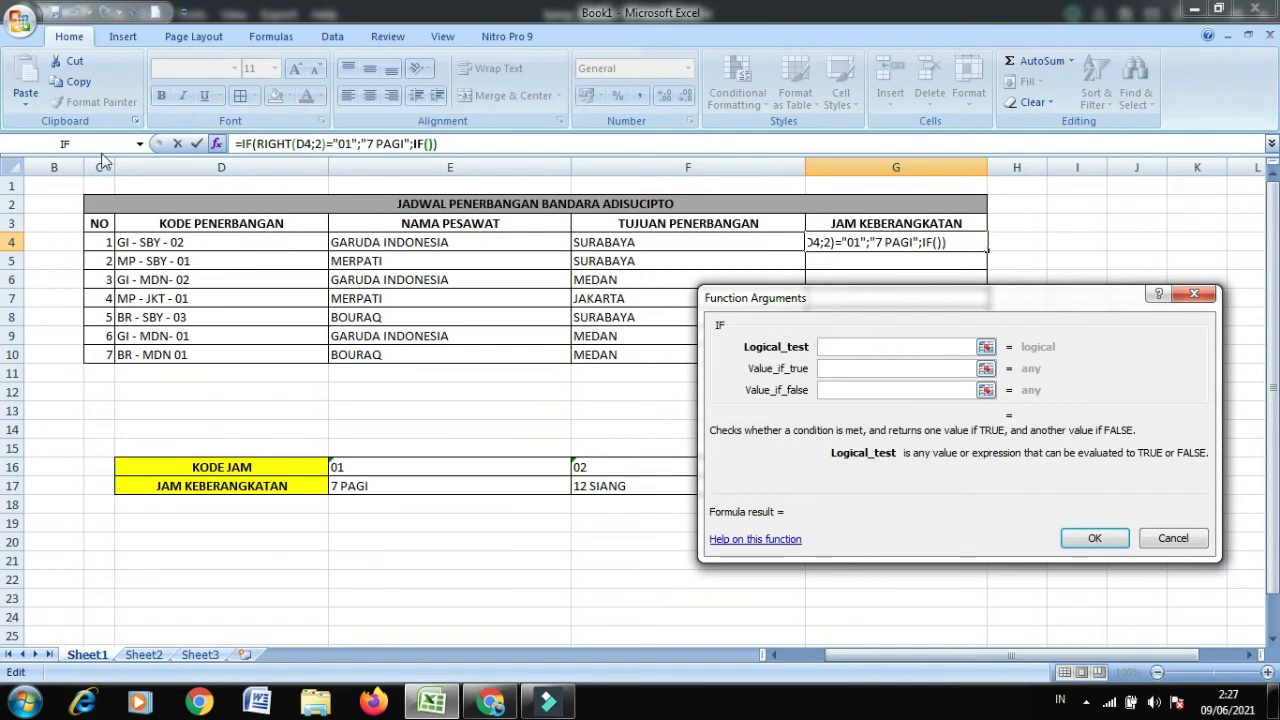
left_click(140, 145)
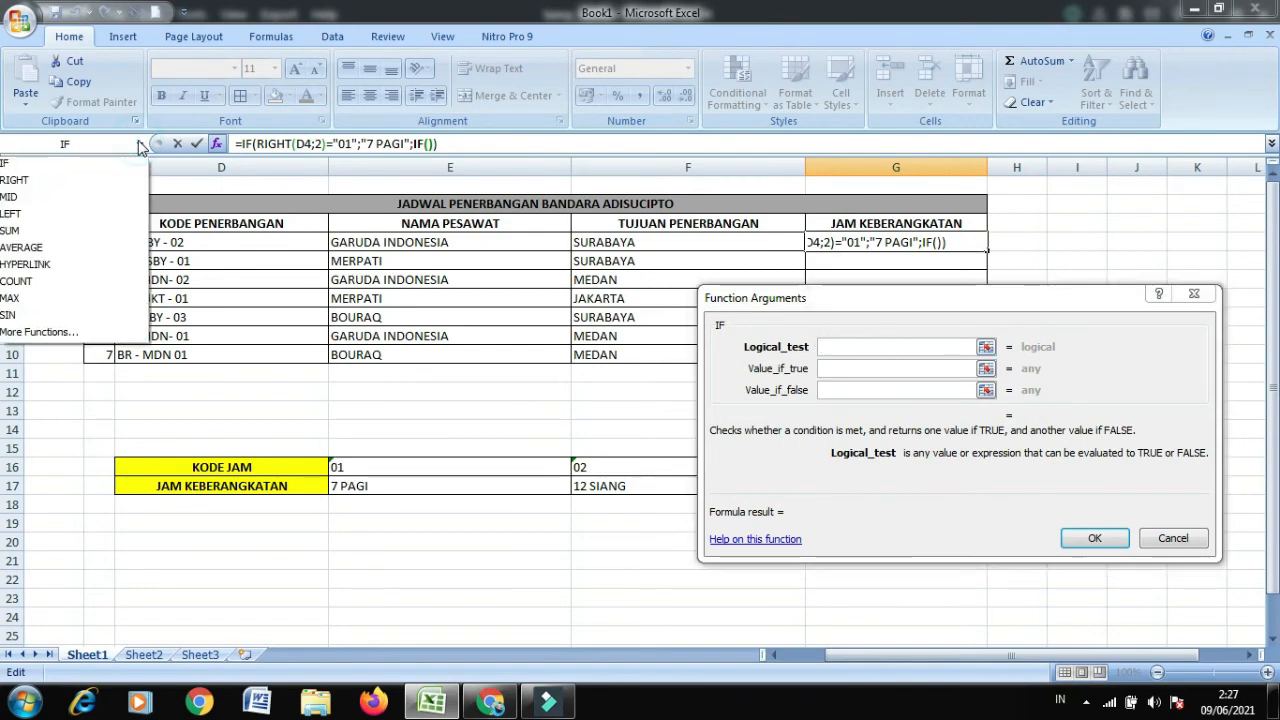
left_click(90, 180)
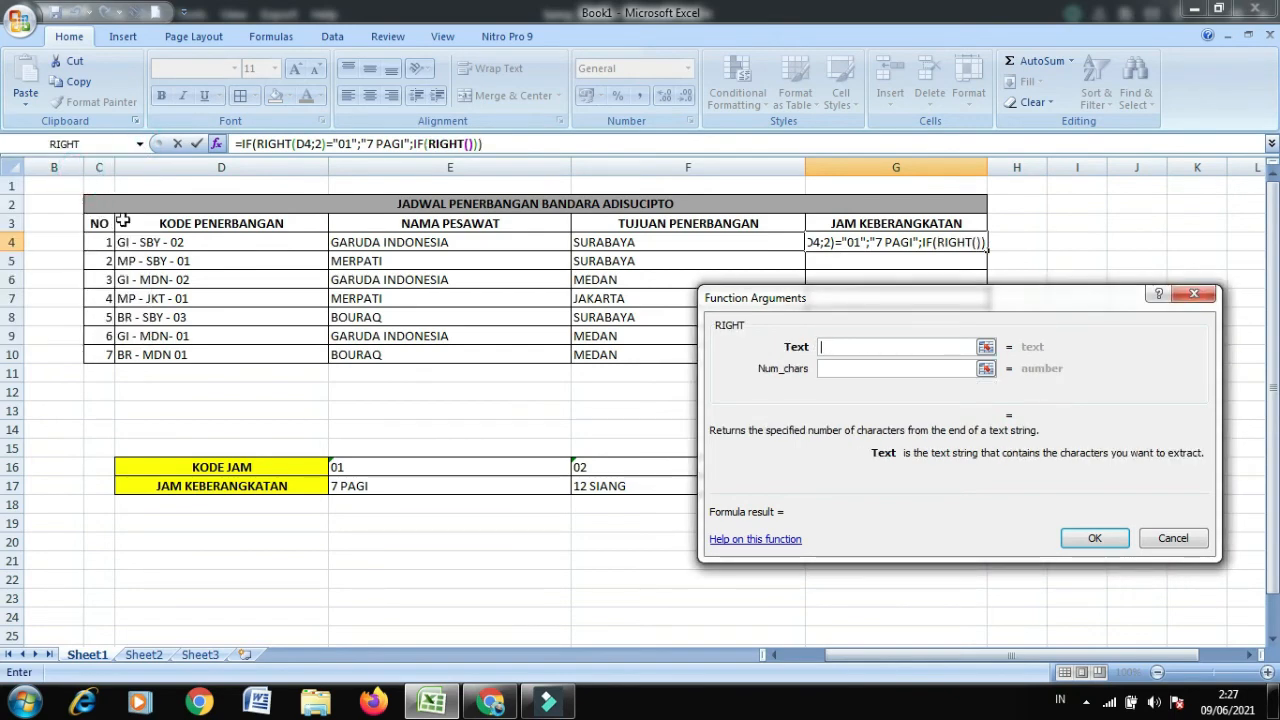
left_click(307, 246)
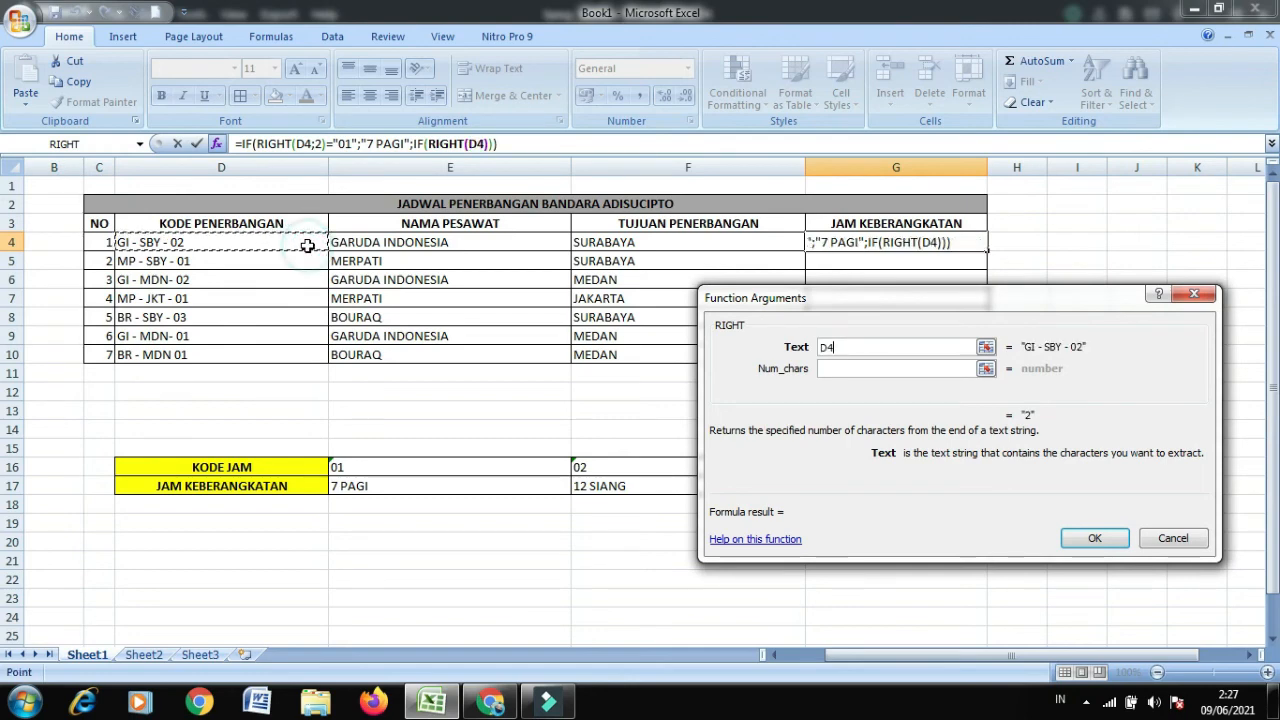
left_click(850, 369)
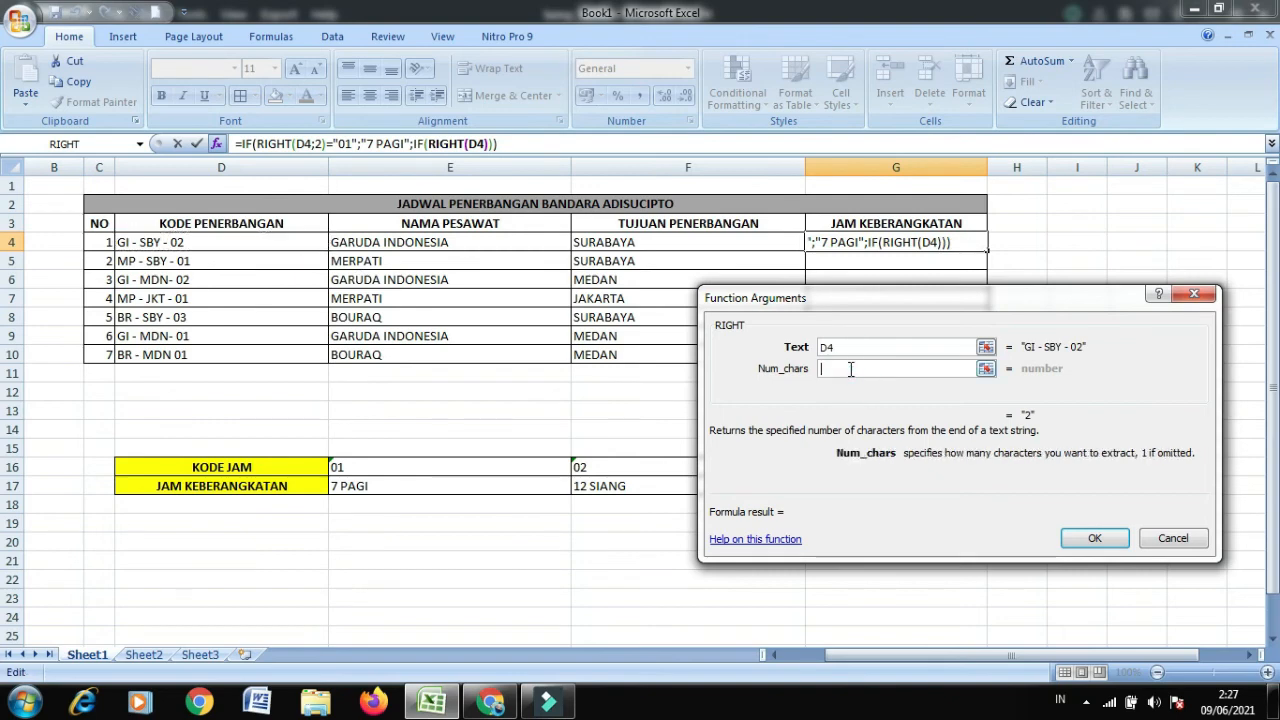
type("2")
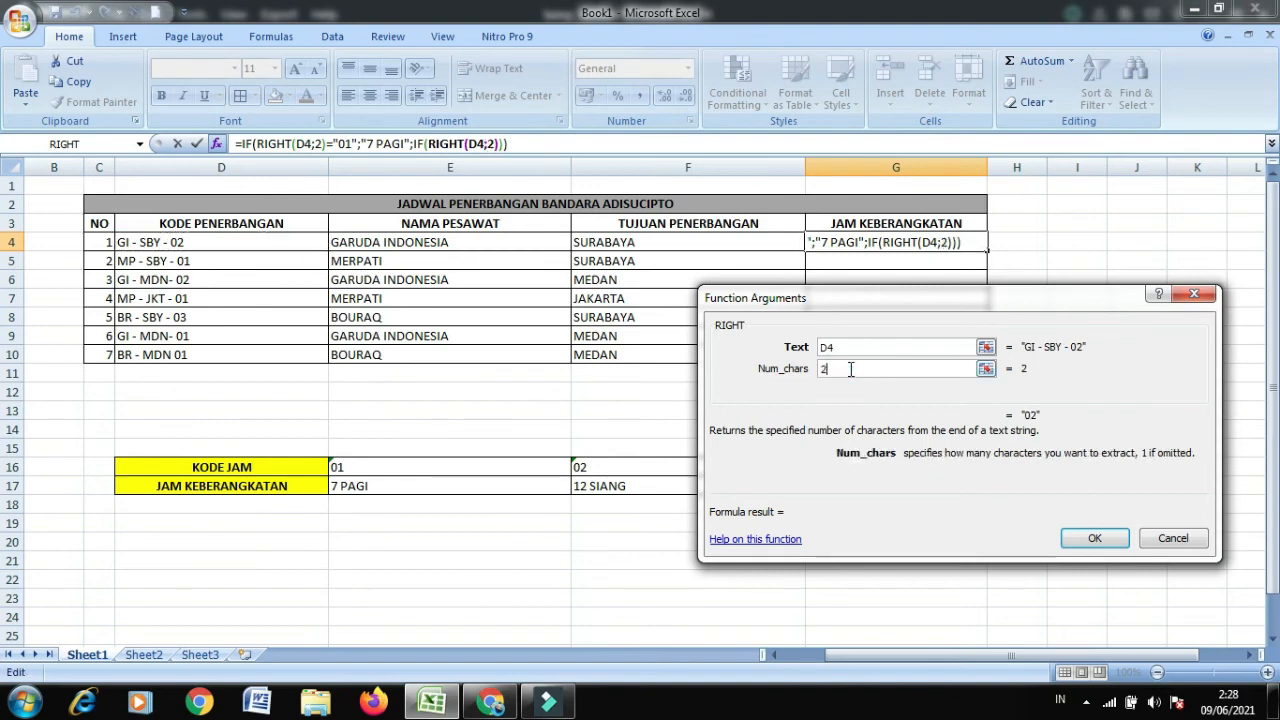
Step: Complete the second IF's logical test as RIGHT(D4;2)="02" and set its true value to 12 SIANG
left_click(423, 146)
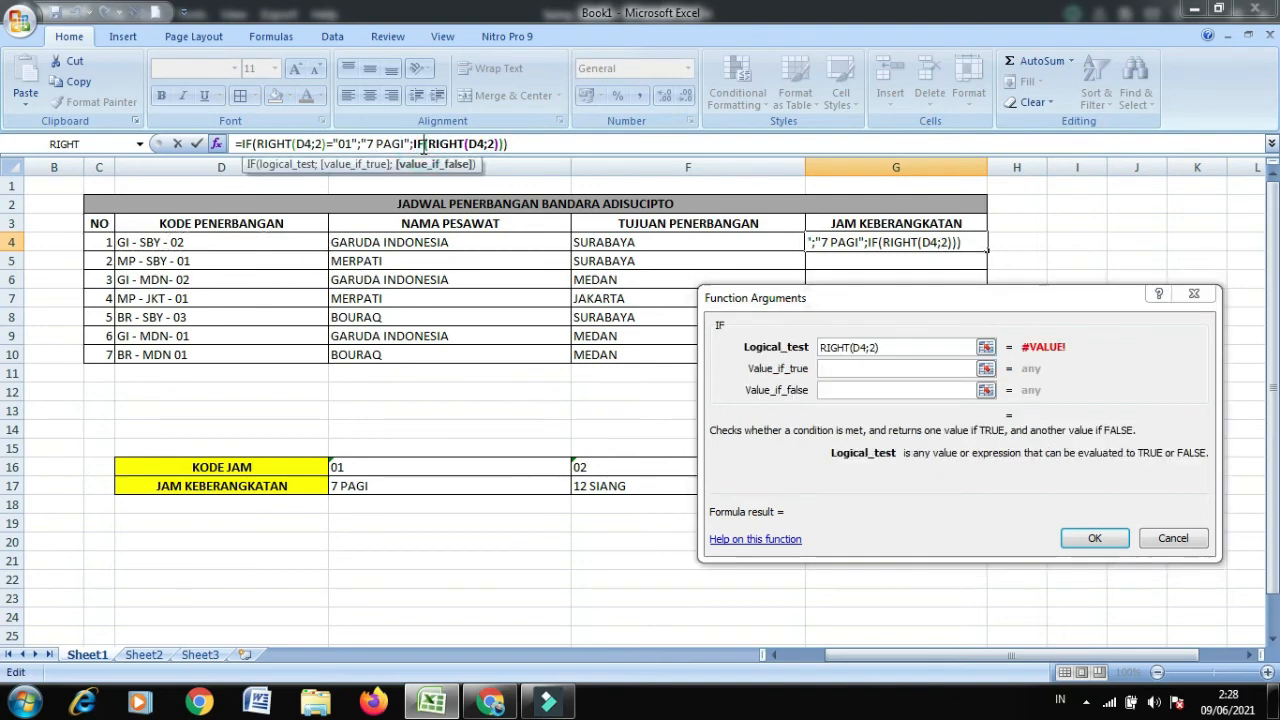
left_click(886, 349)
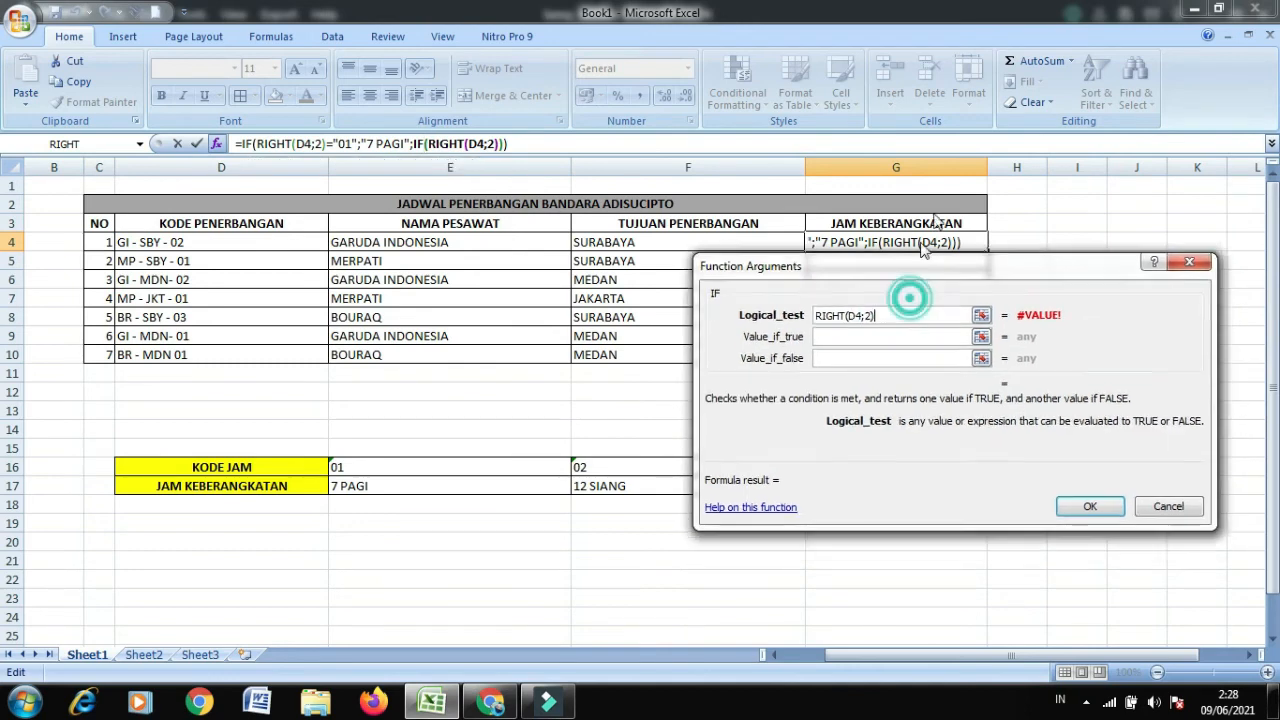
left_click_drag(908, 295, 933, 173)
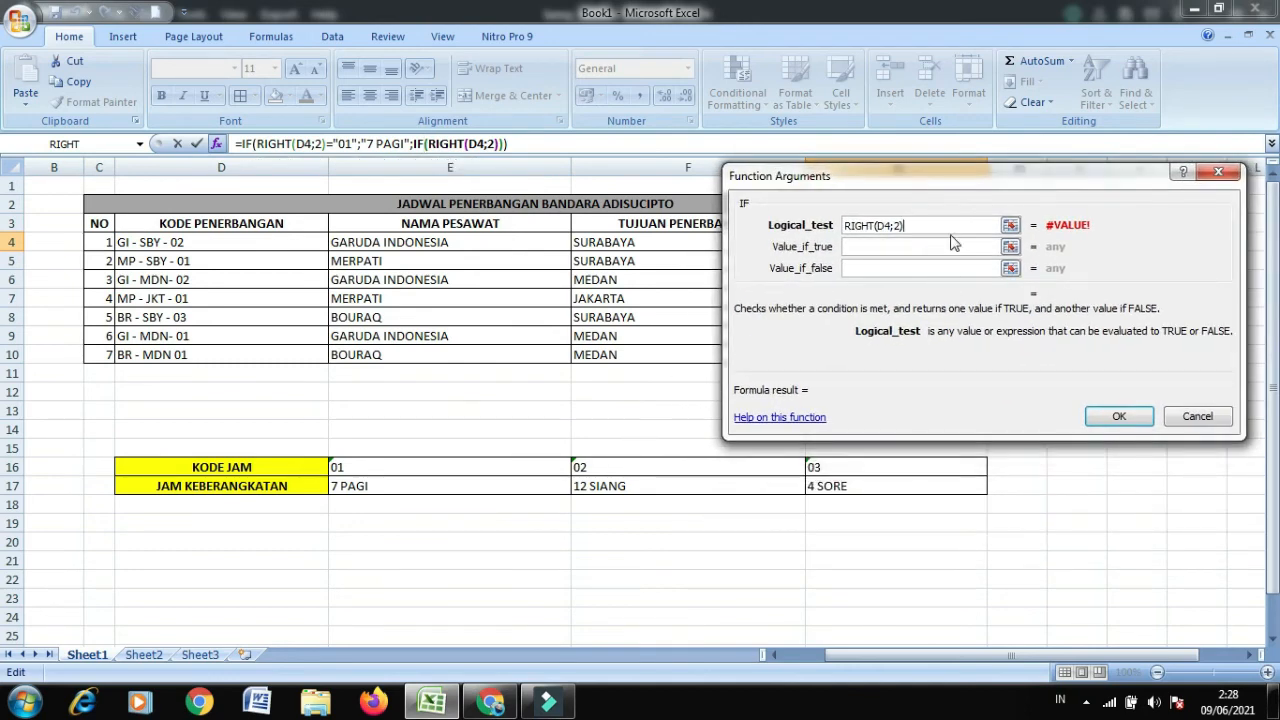
type("=\"02\"")
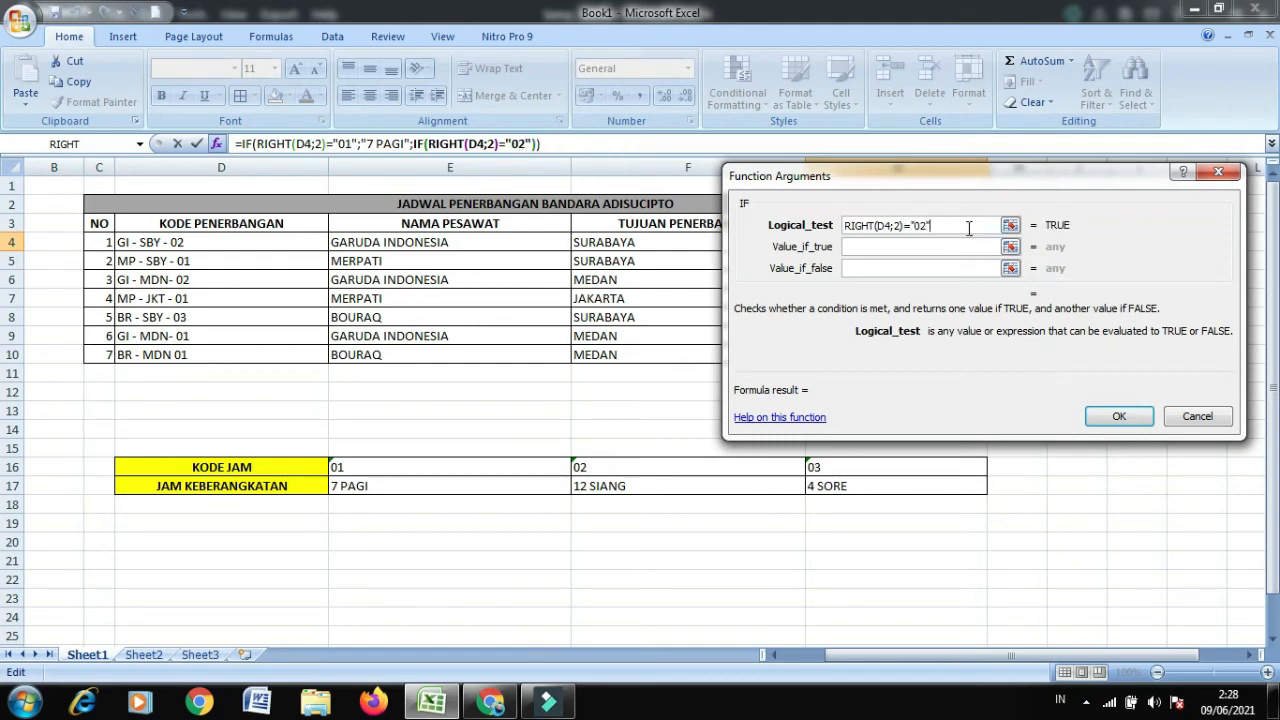
left_click(960, 247)
type("12 ")
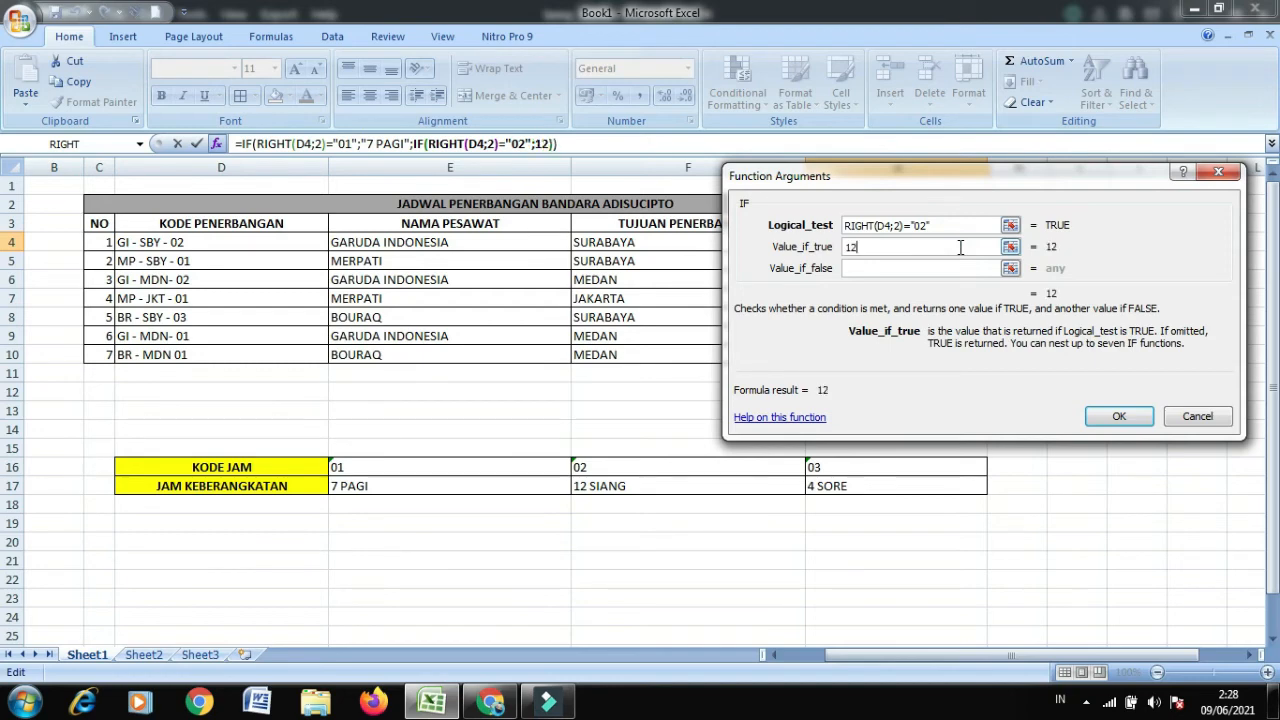
type("SIANG")
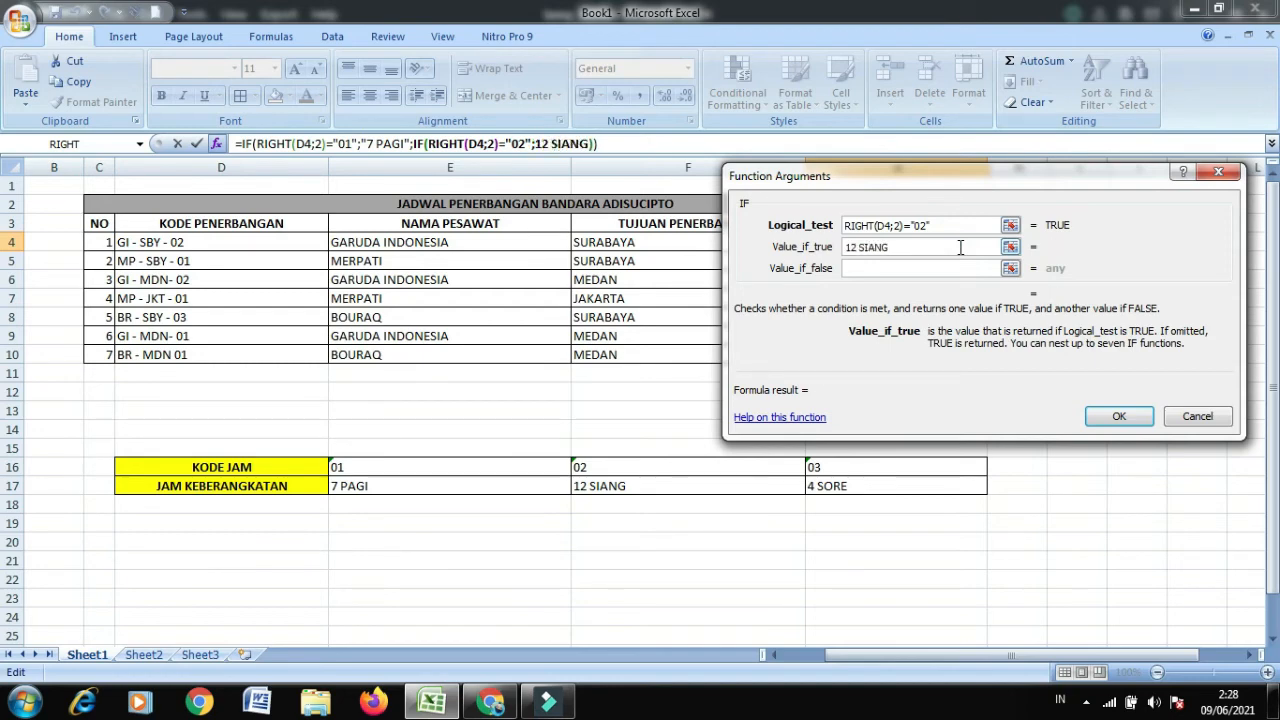
left_click(869, 268)
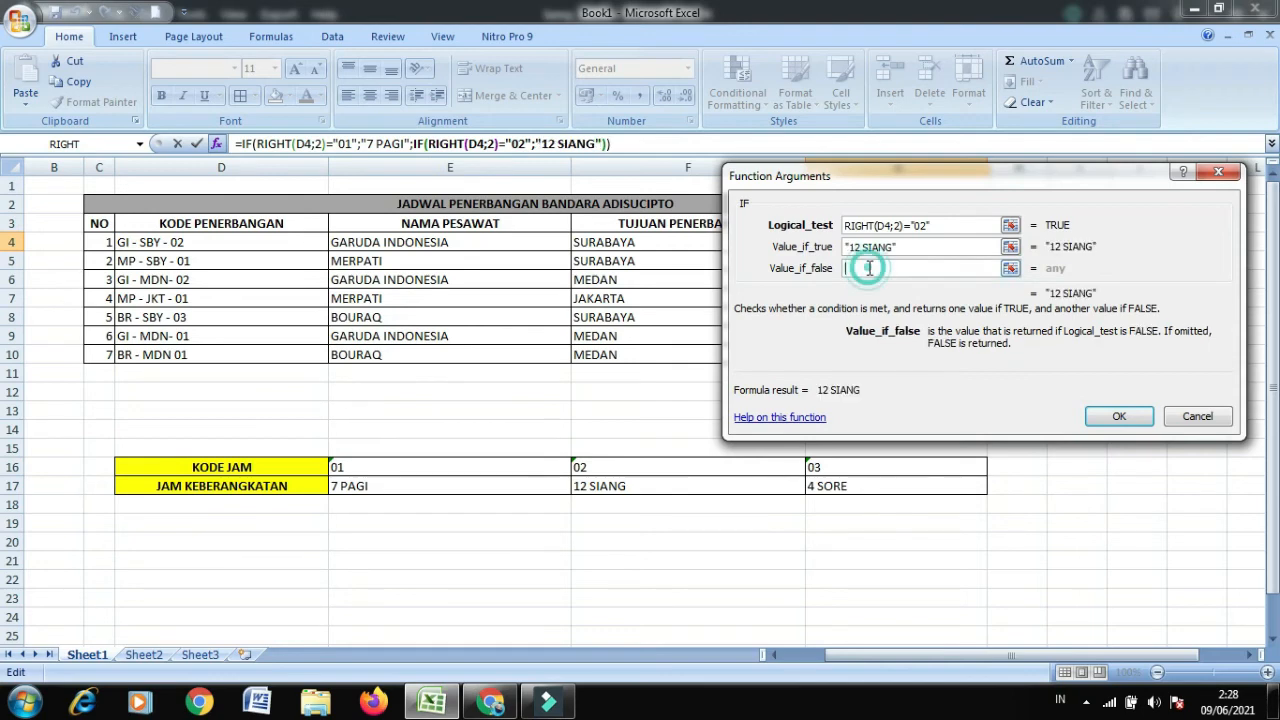
Step: Nest a third IF as the false value, with RIGHT extracting 2 characters from D4 in its logical test
left_click(140, 145)
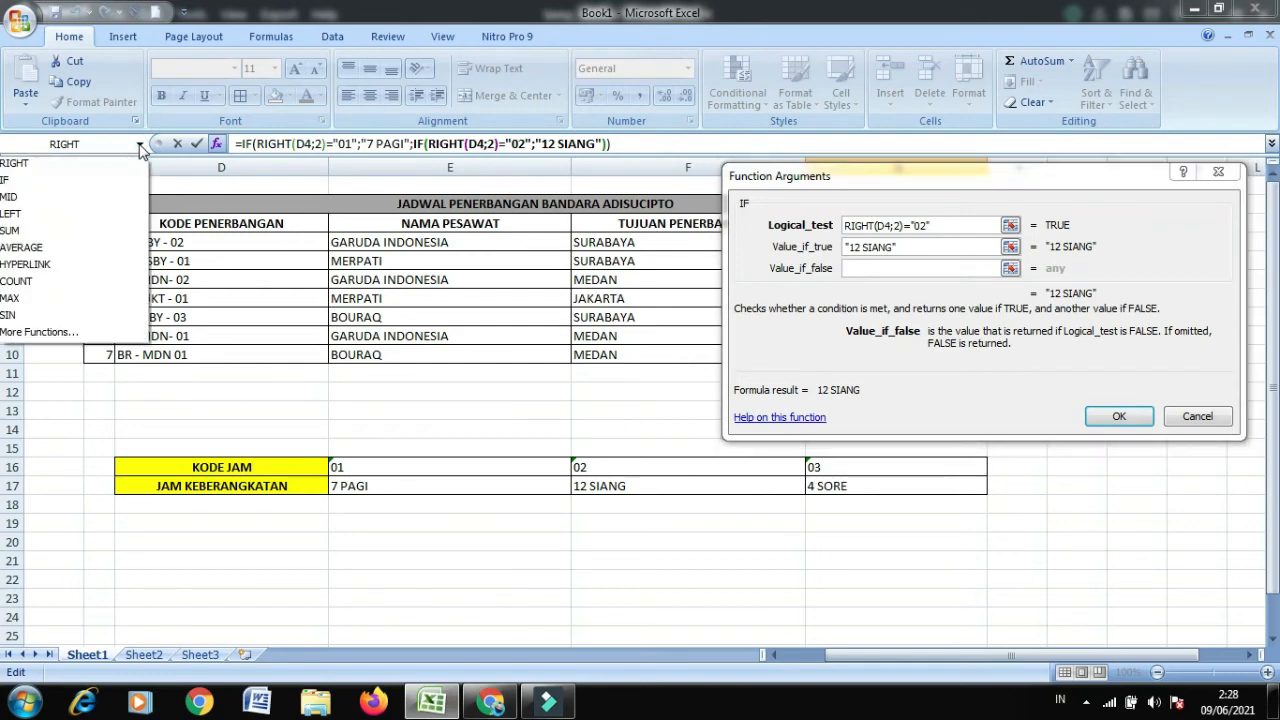
left_click(100, 181)
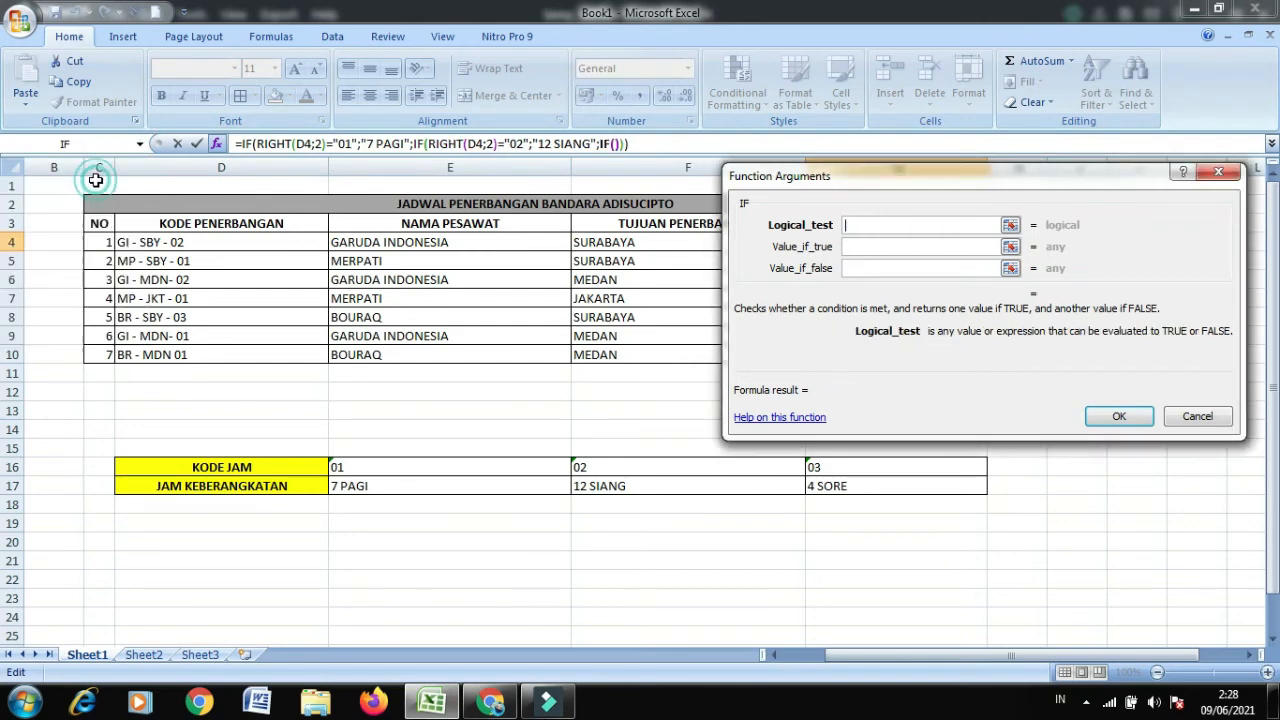
left_click(140, 145)
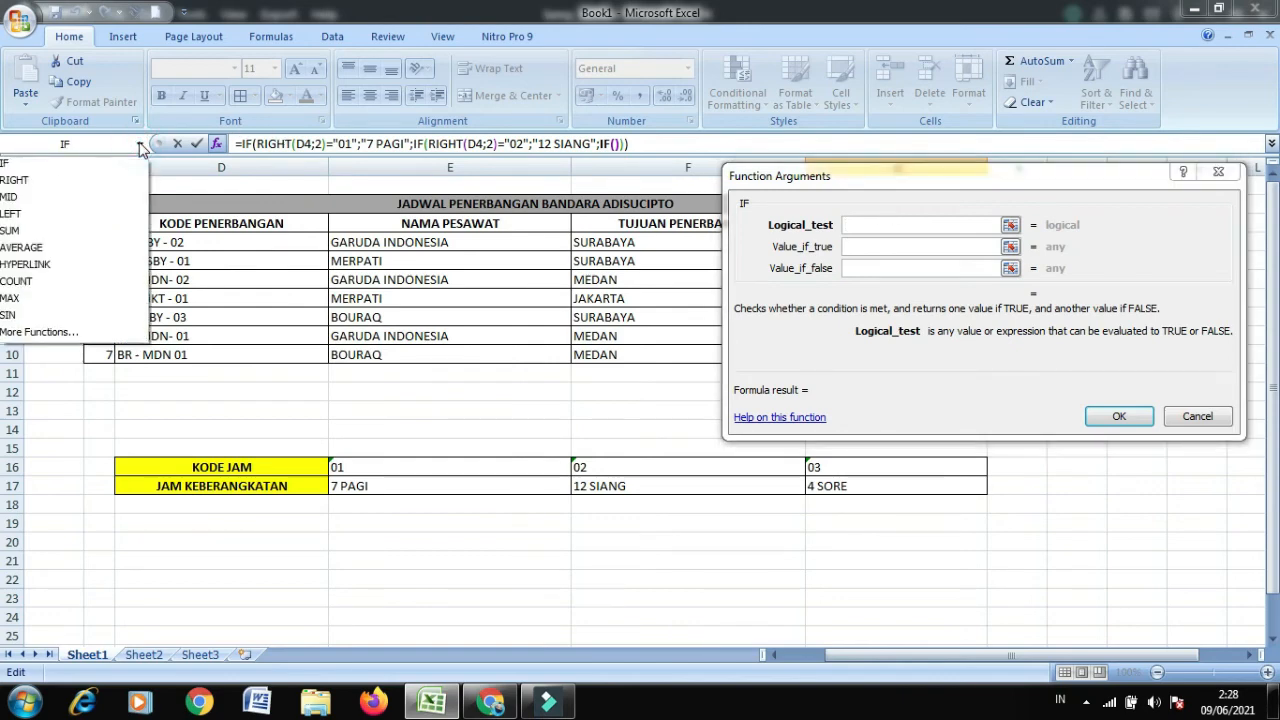
left_click(20, 180)
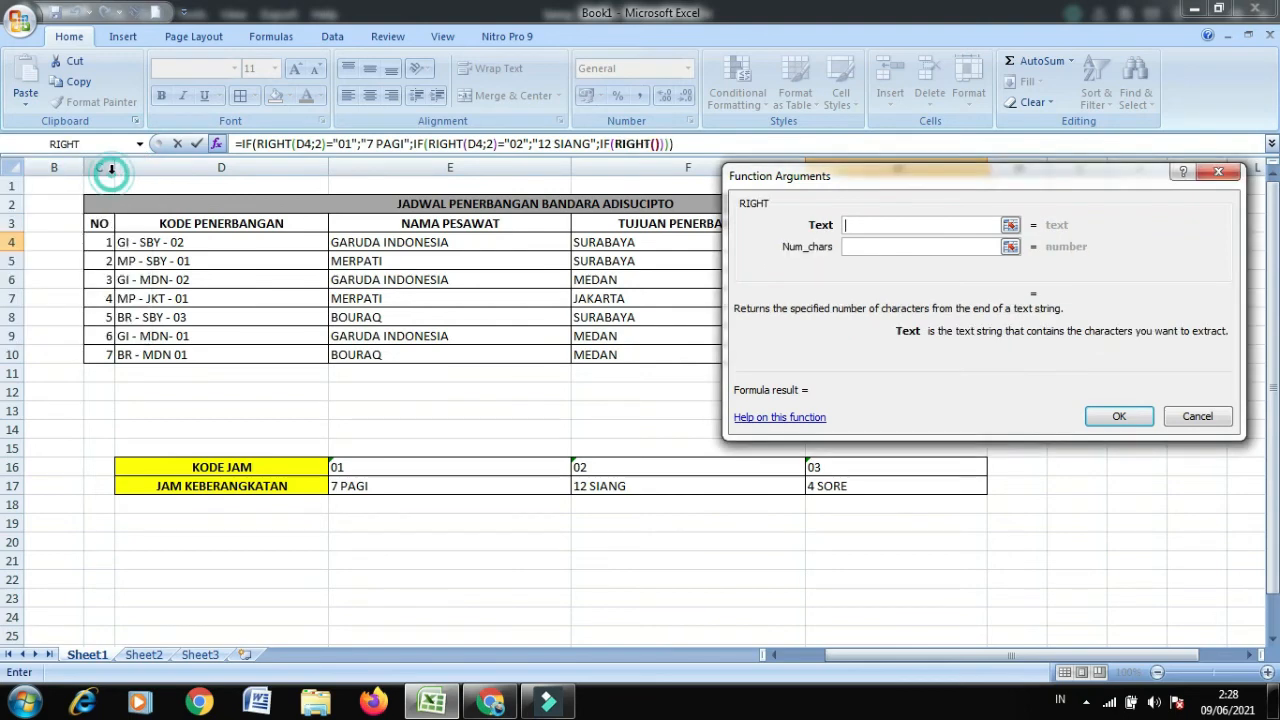
left_click(889, 222)
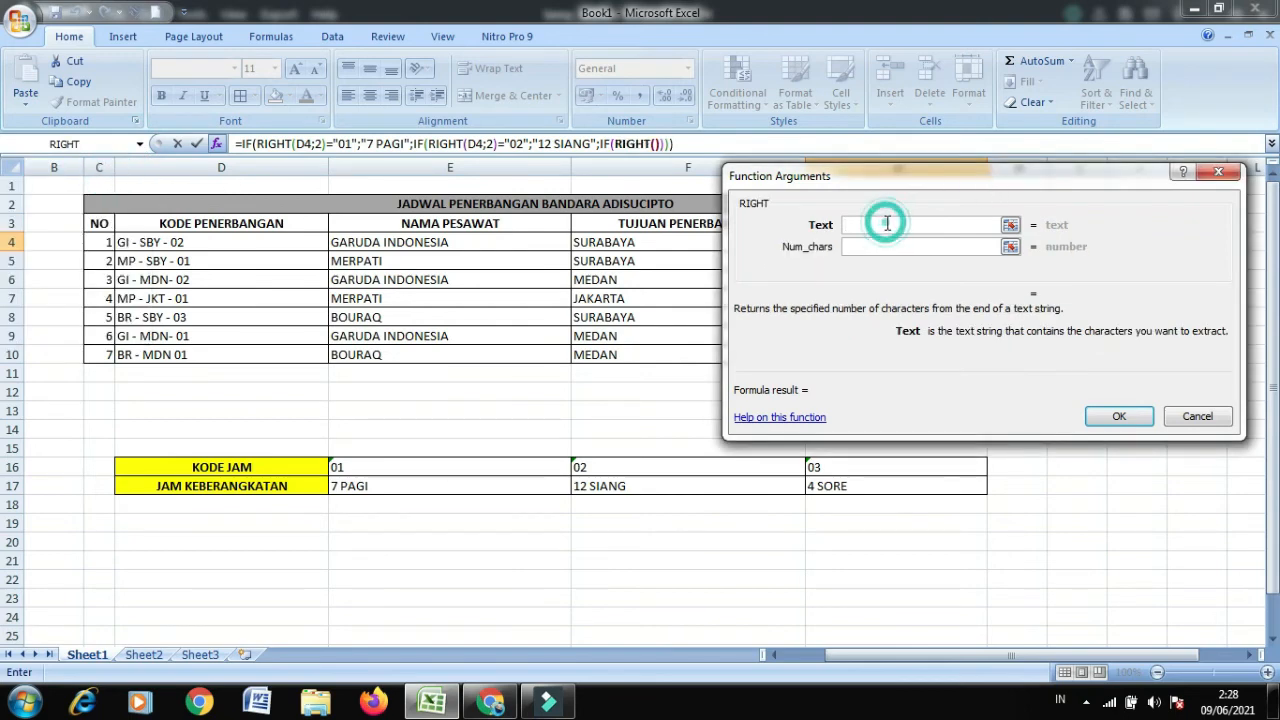
left_click(270, 243)
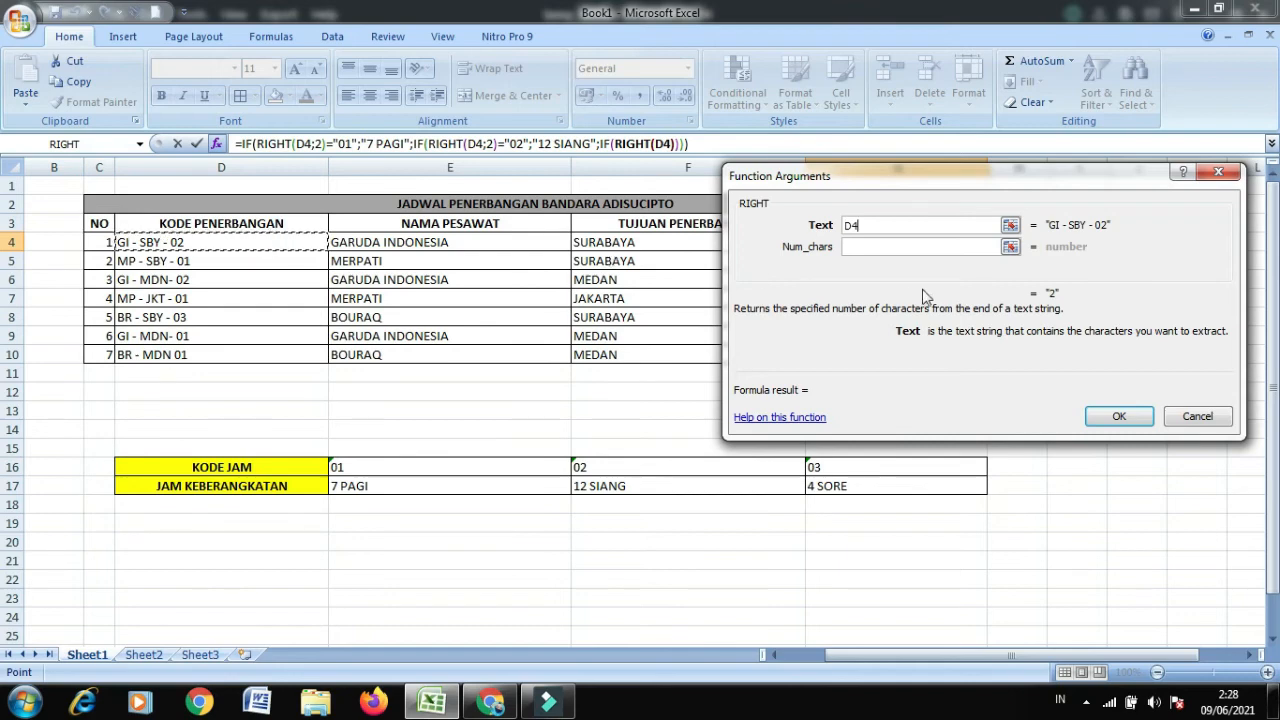
left_click(922, 245)
type("2")
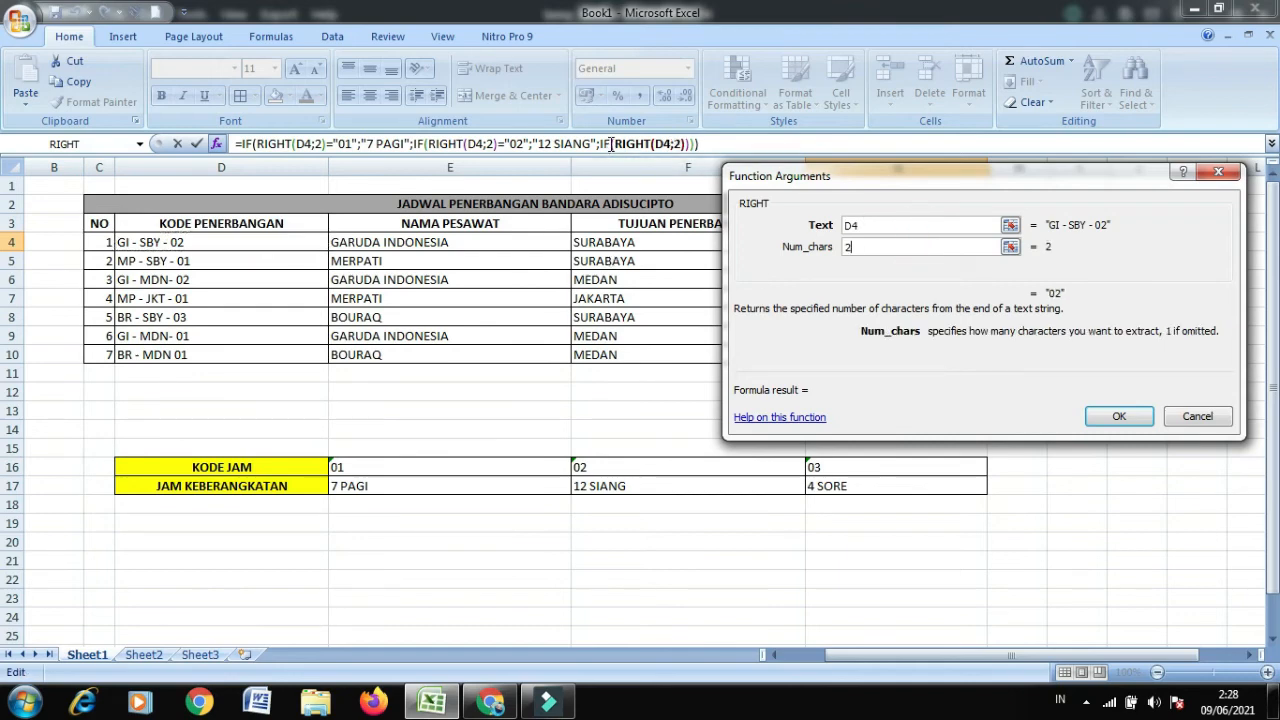
Step: Complete the third IF's logical test as RIGHT(D4;2)="03" and set its true value to 4 SORE
left_click(611, 148)
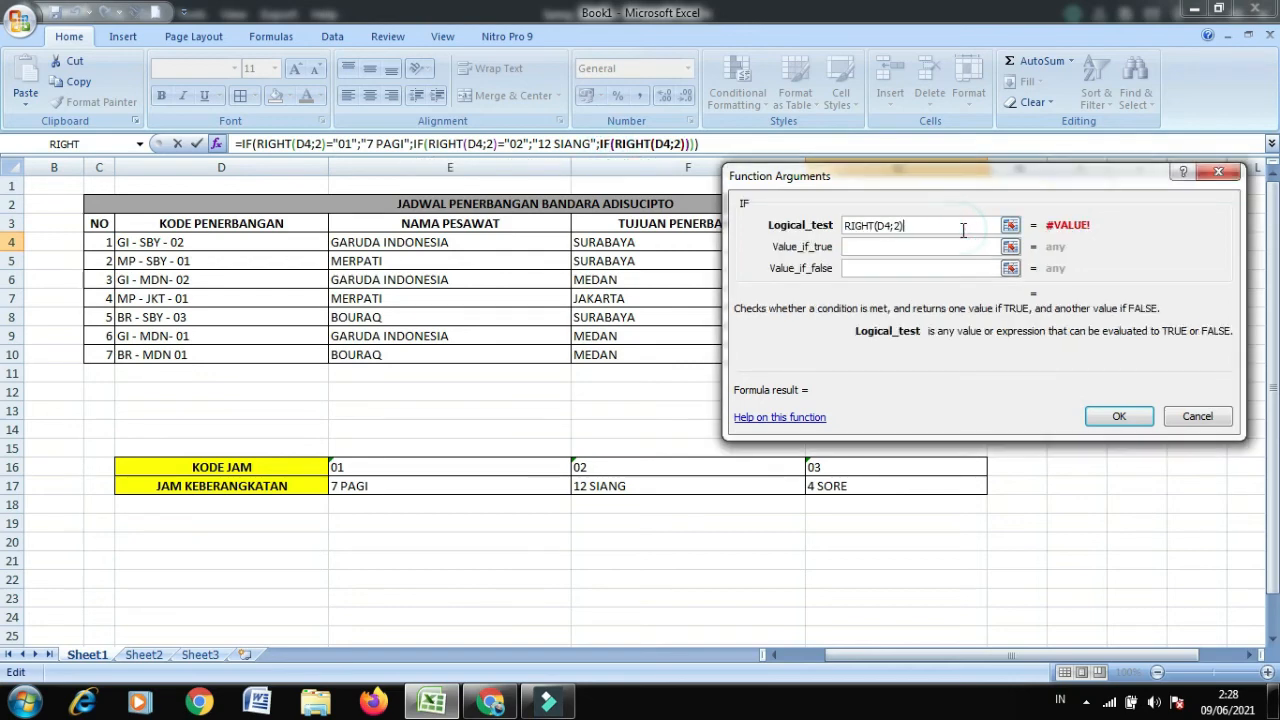
type("=\"4")
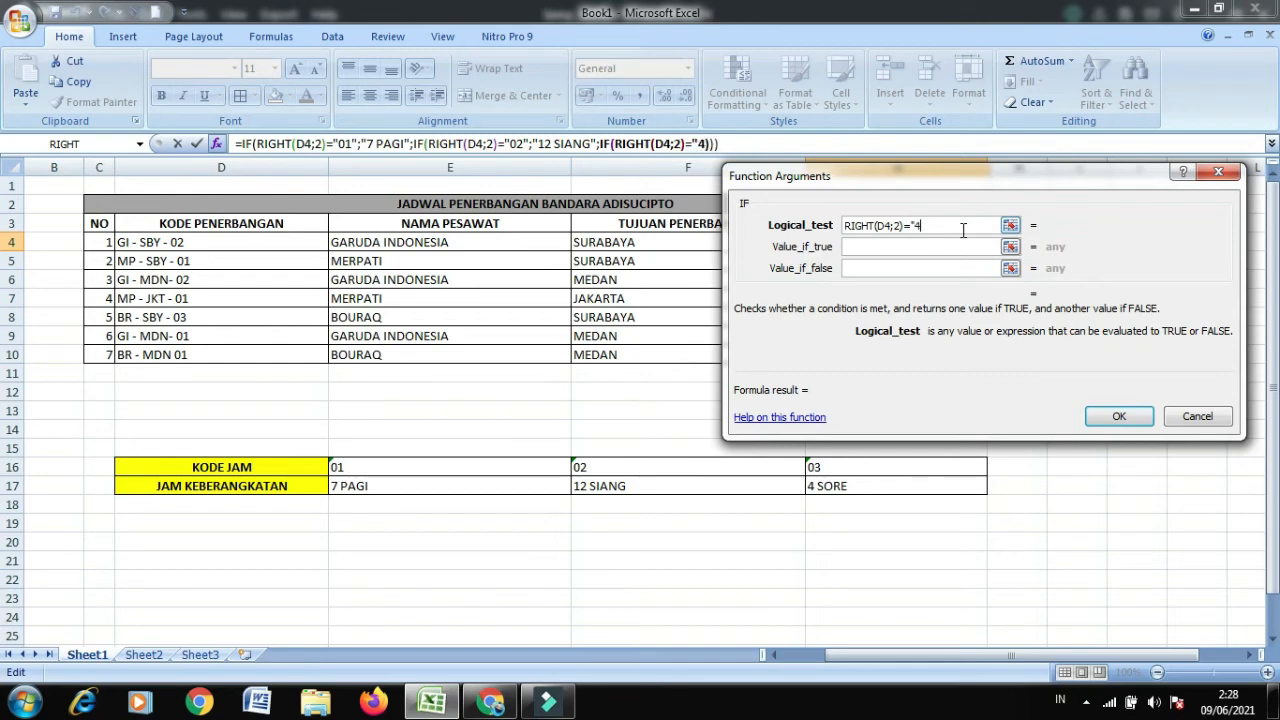
key("BackSpace")
type("03\"")
left_click(966, 249)
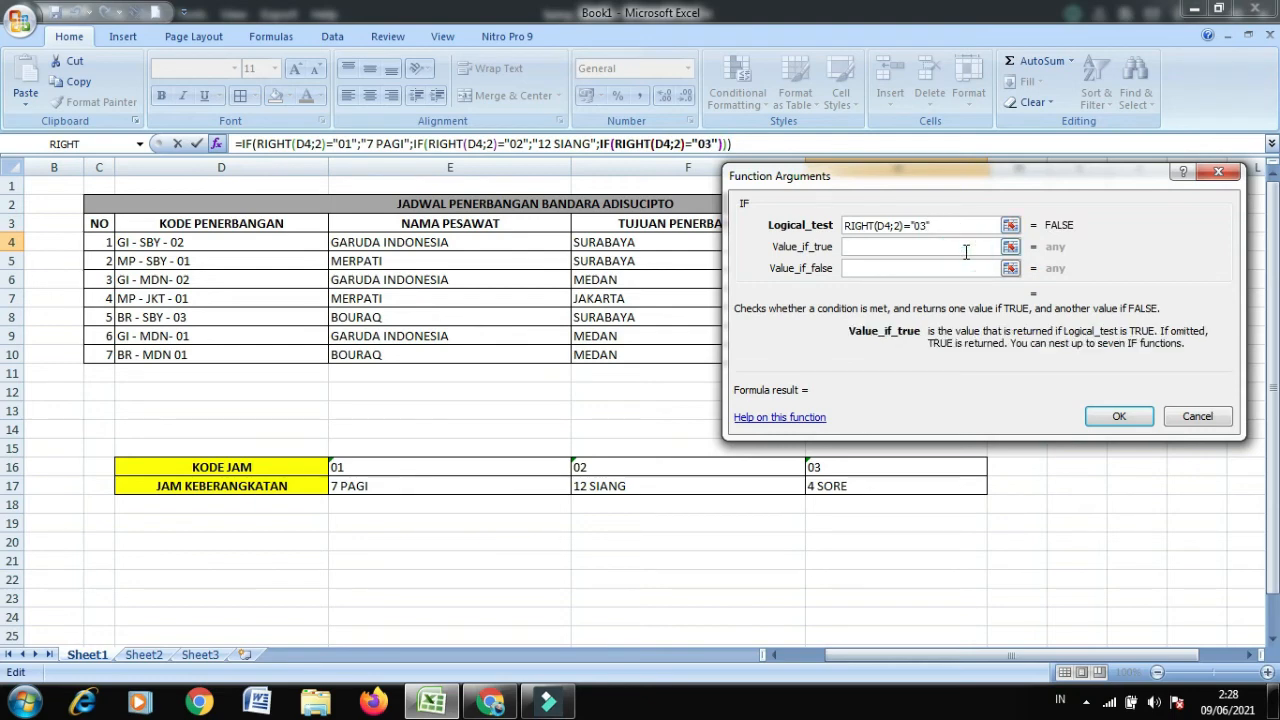
type("4 SORE")
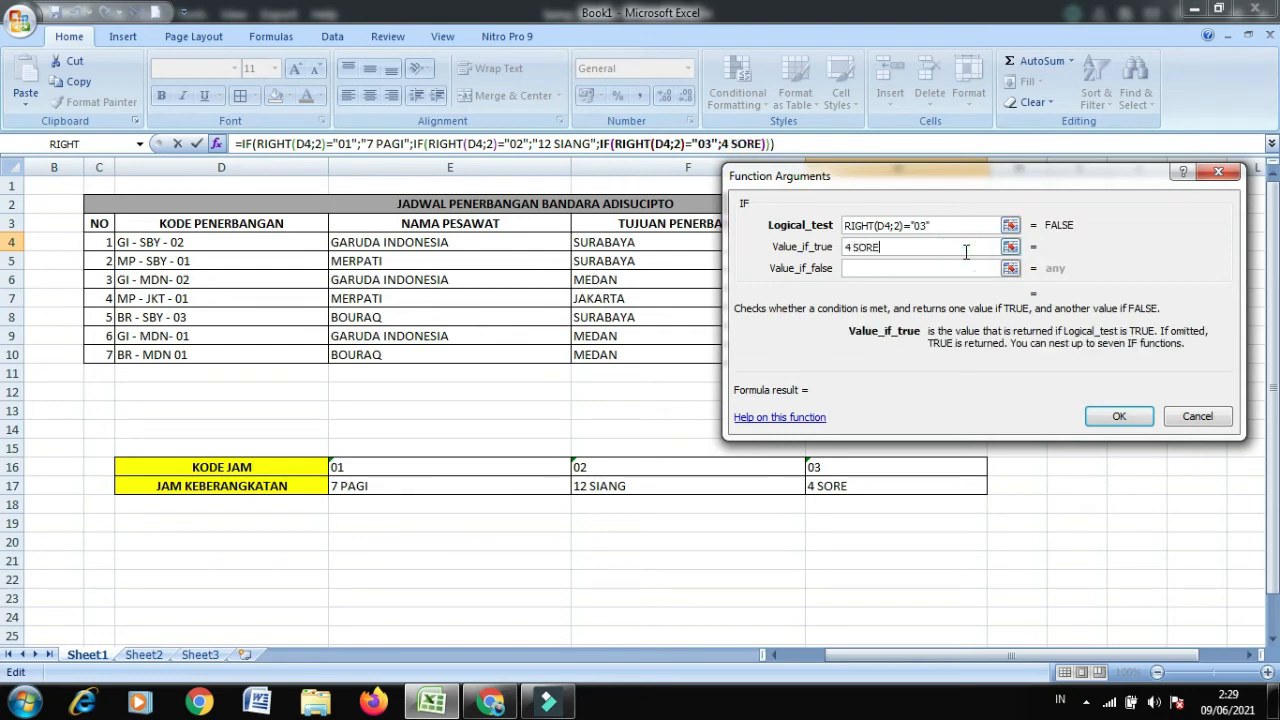
Step: Set the third IF's false value to TIDAK ADA JADWAL PENERBANGAN and enter the finished formula in G4
left_click(962, 270)
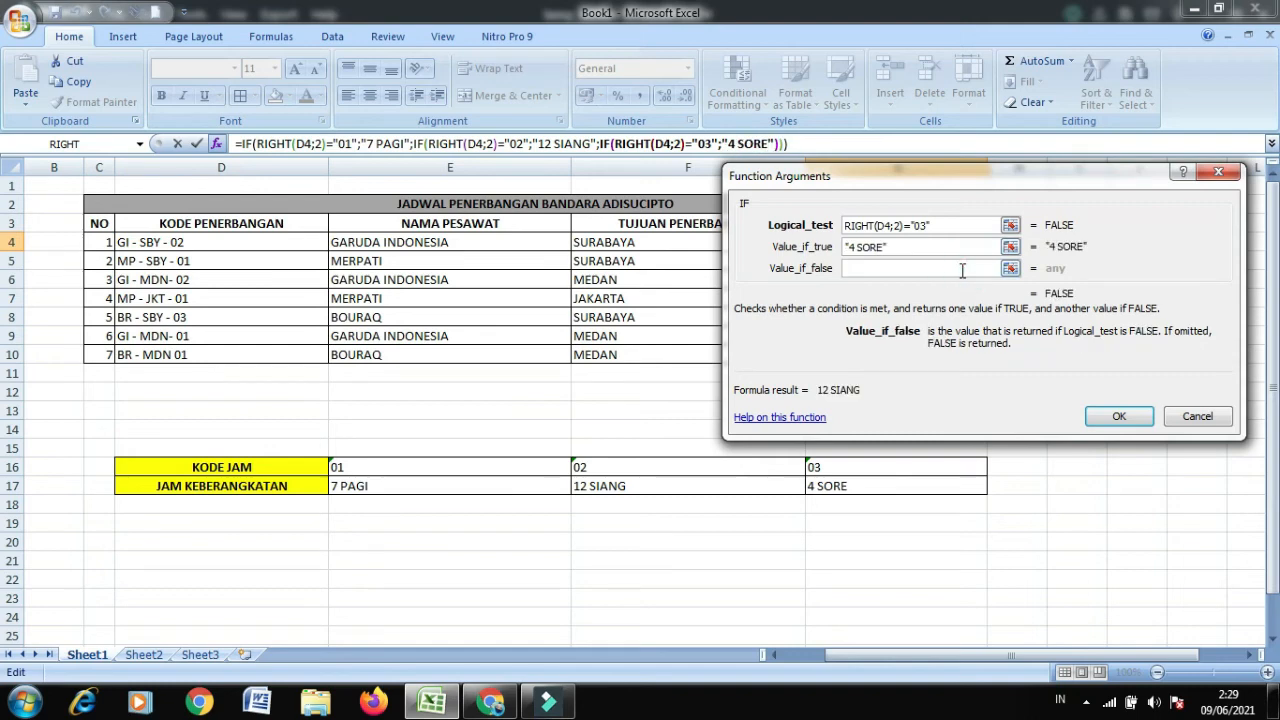
type("TIDA")
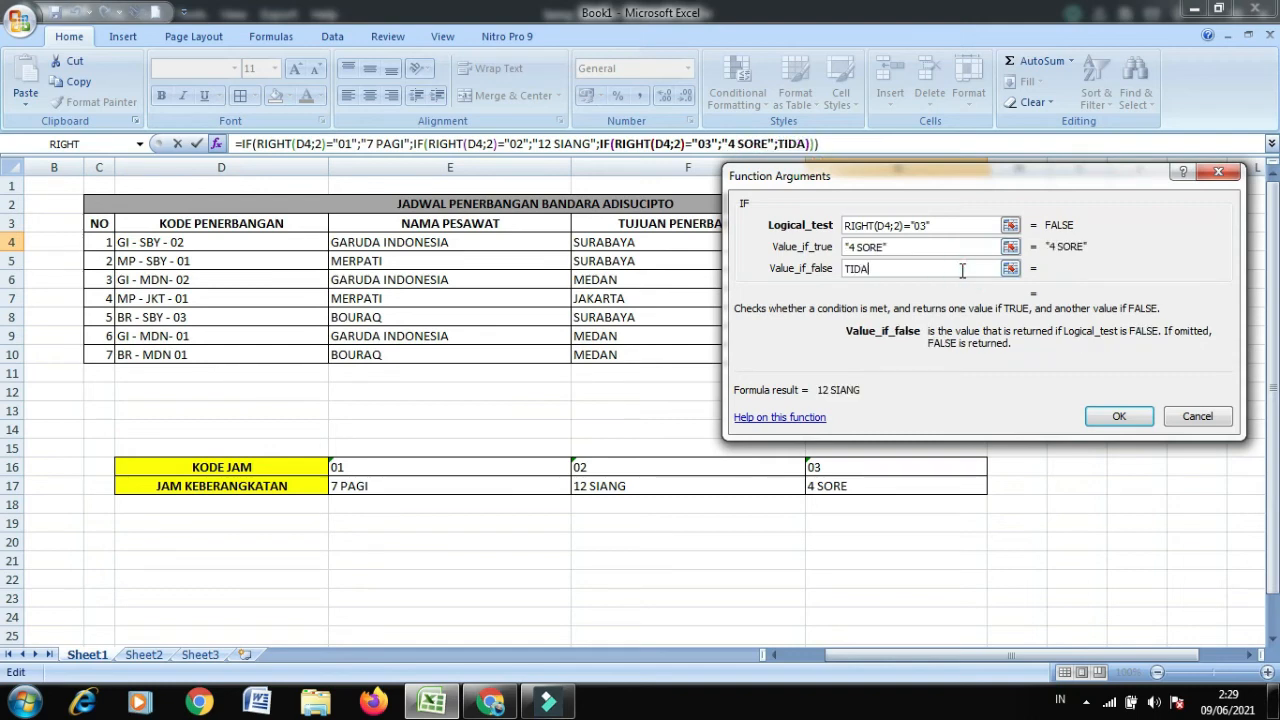
type("K ADA JAD")
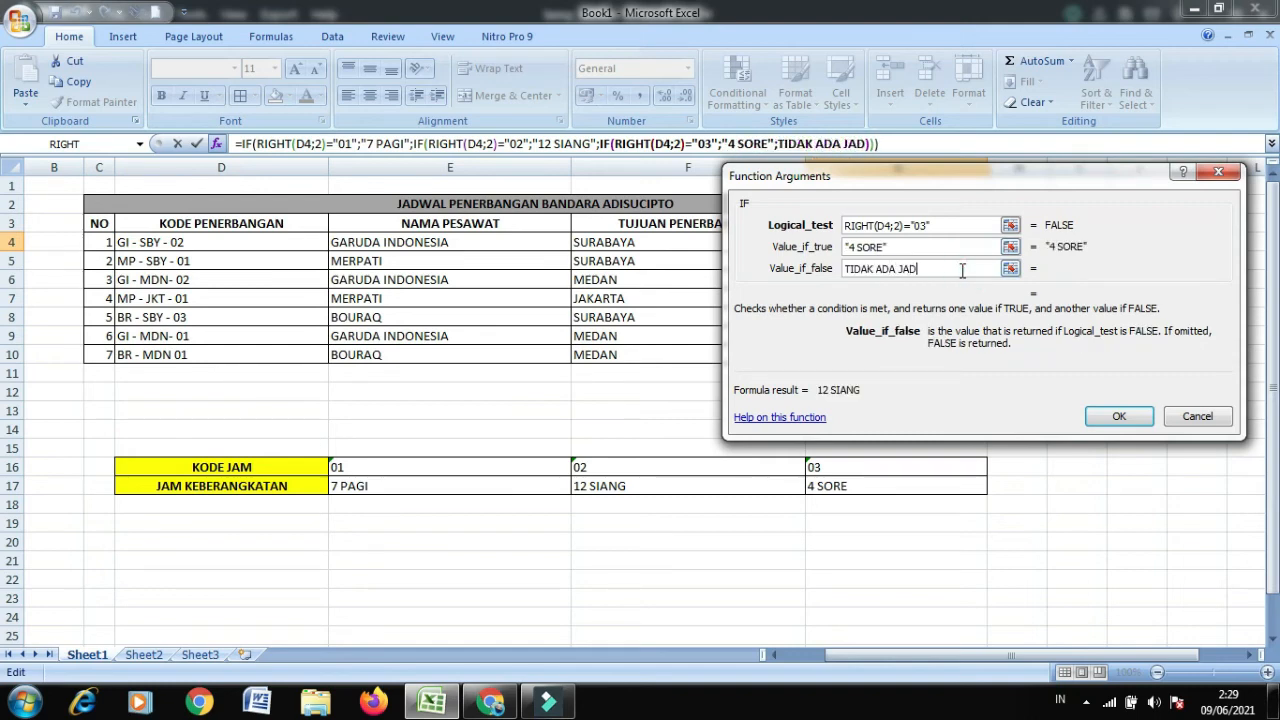
type("WAL PENERBANGAN")
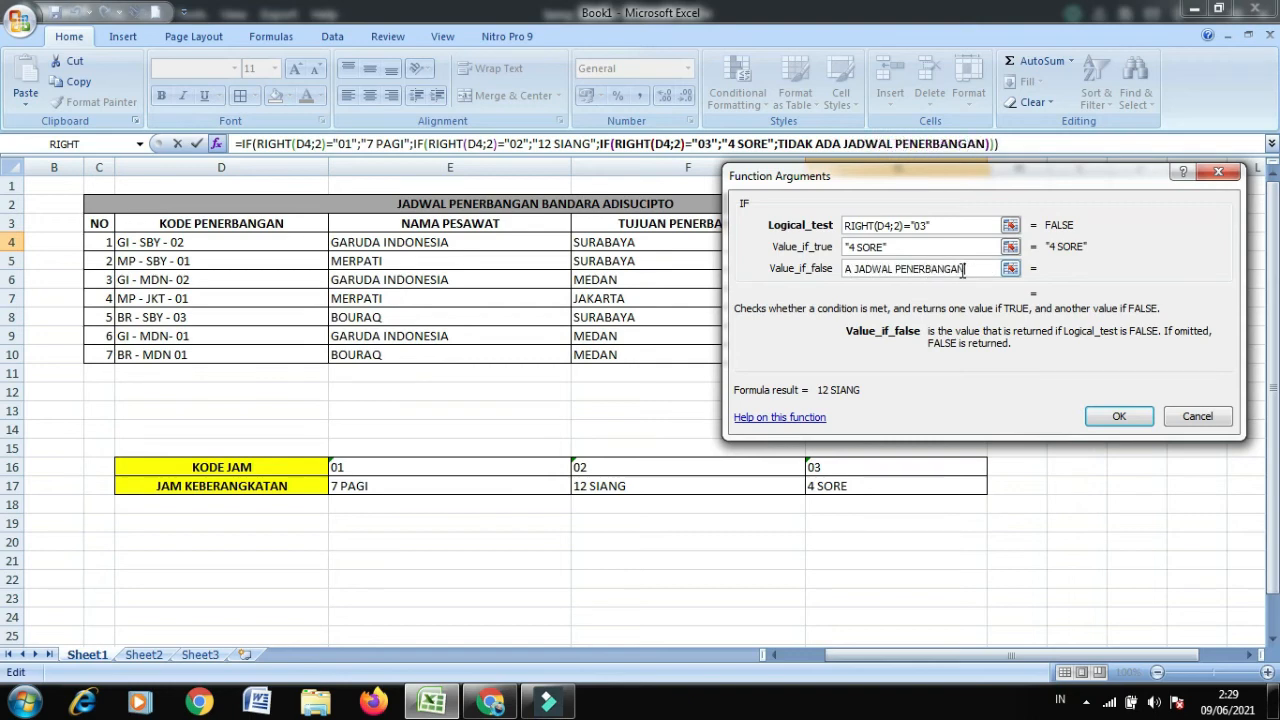
left_click(1121, 416)
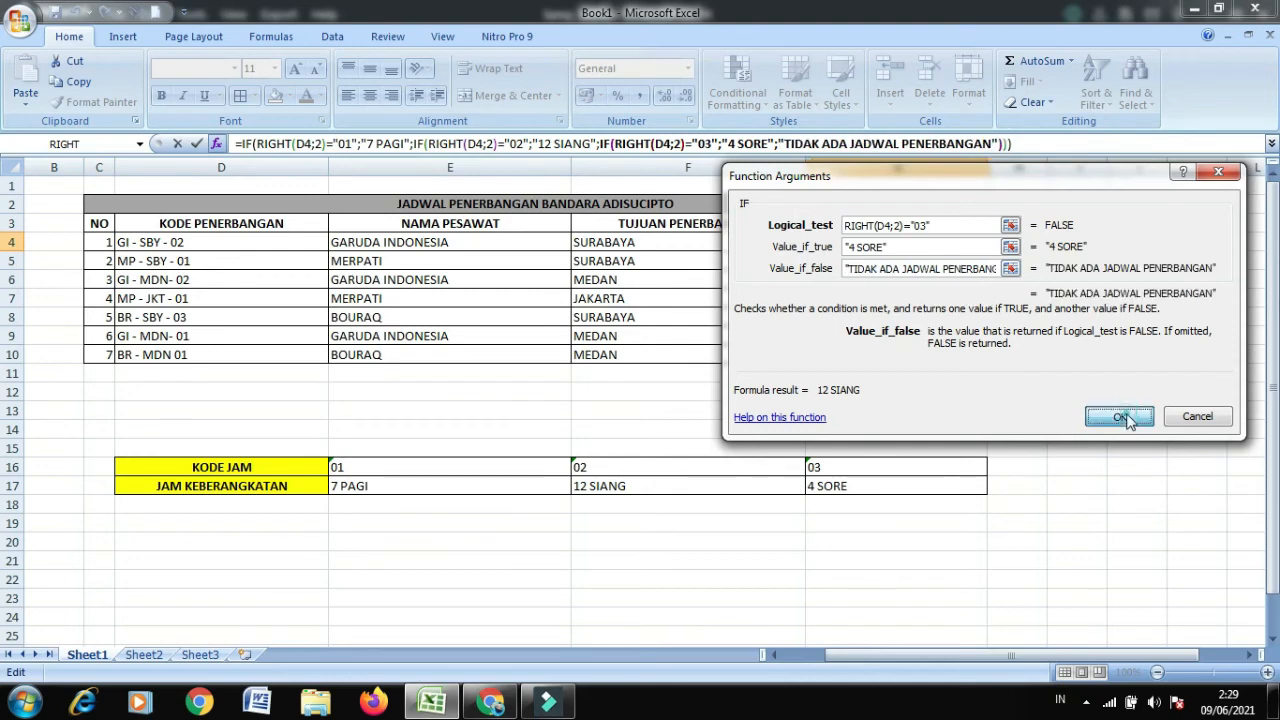
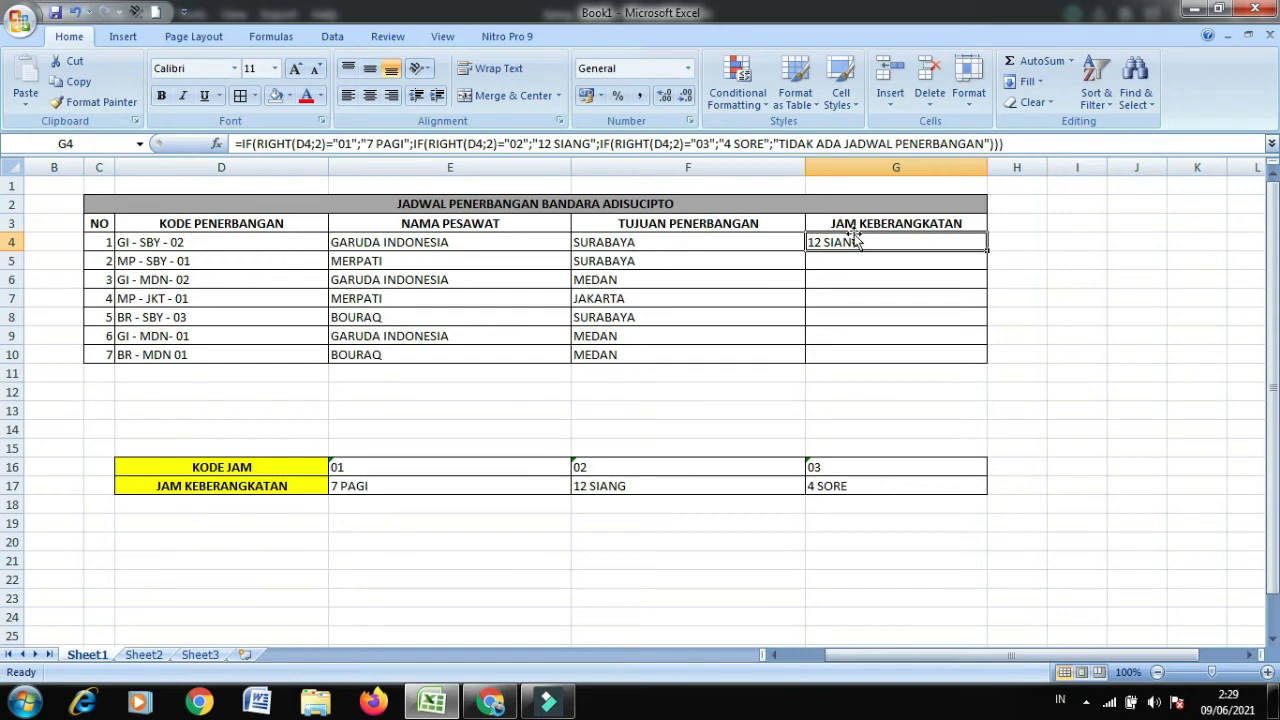
Step: Copy the departure time formula from G4 down through G10
left_click(968, 240)
left_click(985, 250)
key("F2")
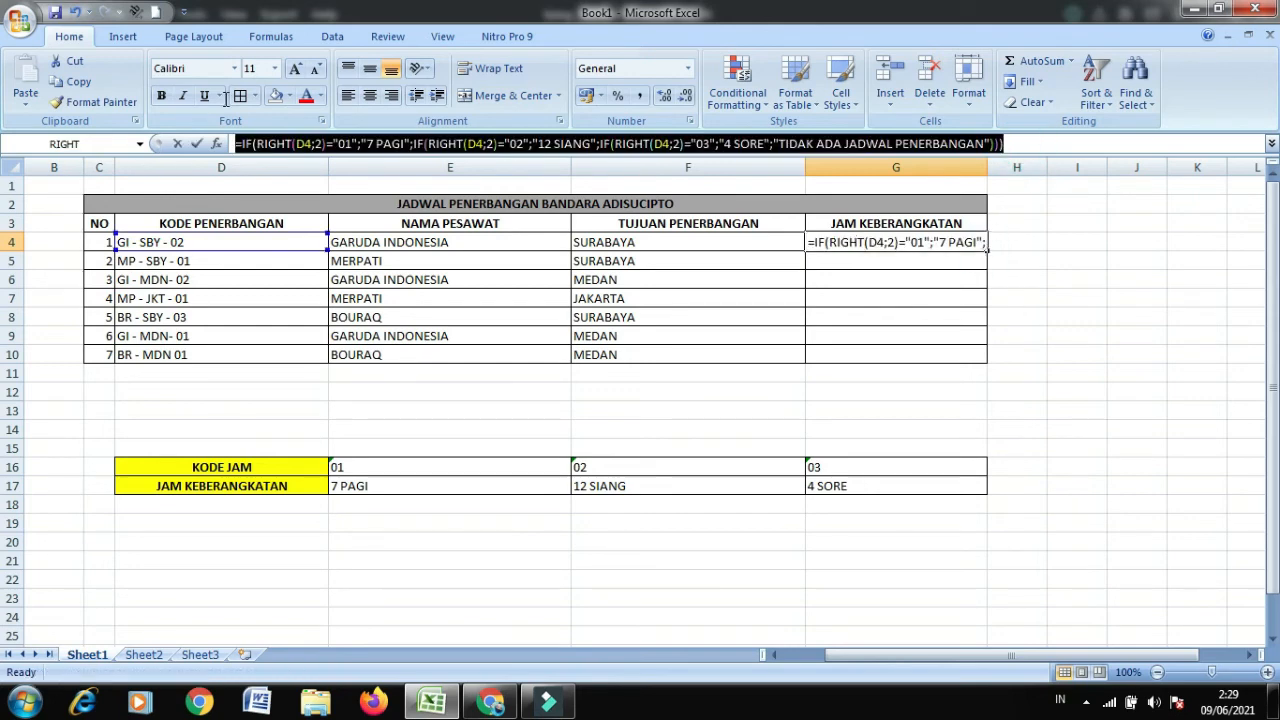
left_click(1054, 262)
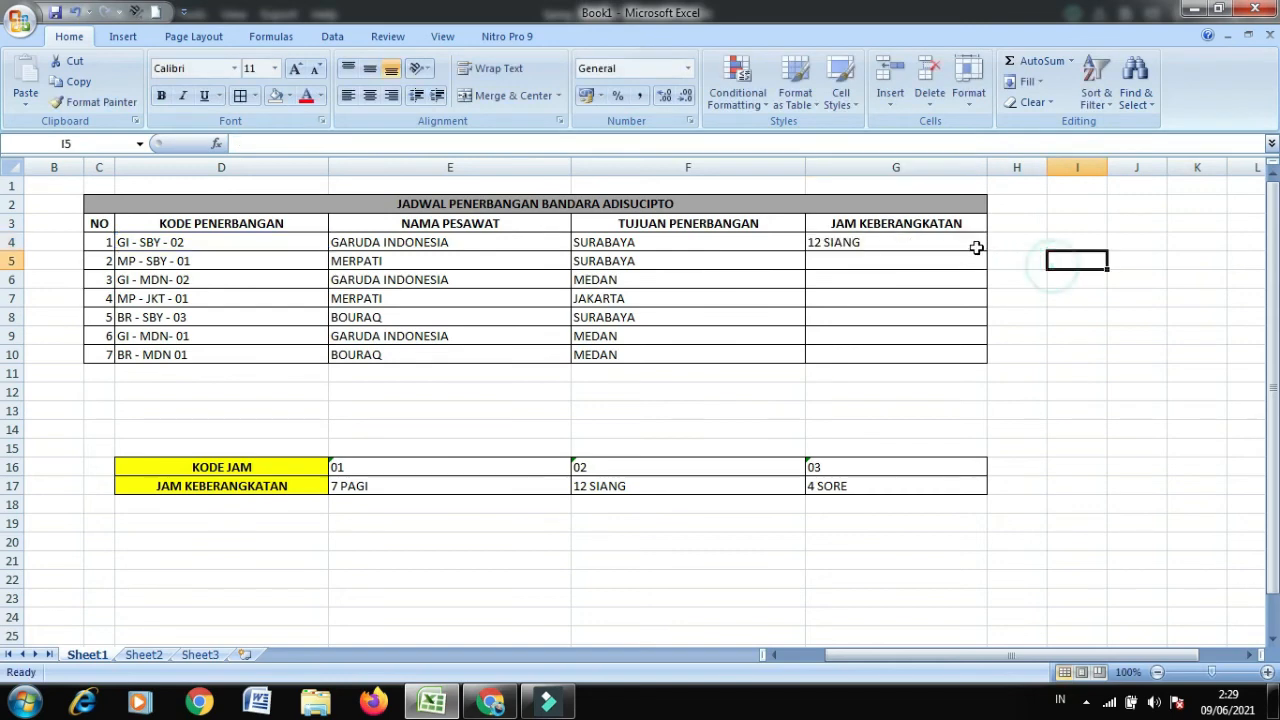
left_click(975, 245)
left_click_drag(986, 251, 993, 367)
left_click(1082, 379)
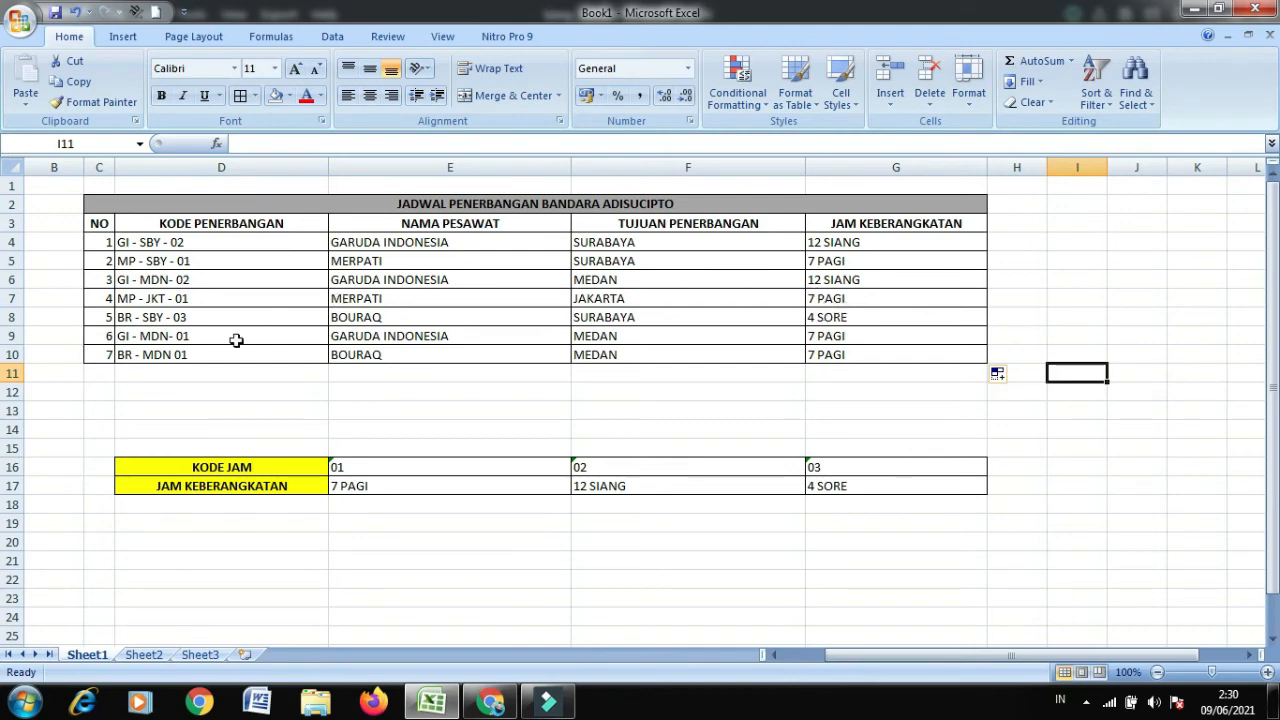
left_click(957, 440)
Step: Test the formula's fallback by changing the flight code in D6 to GI - MDN- 04, and undo that change
left_click(196, 280)
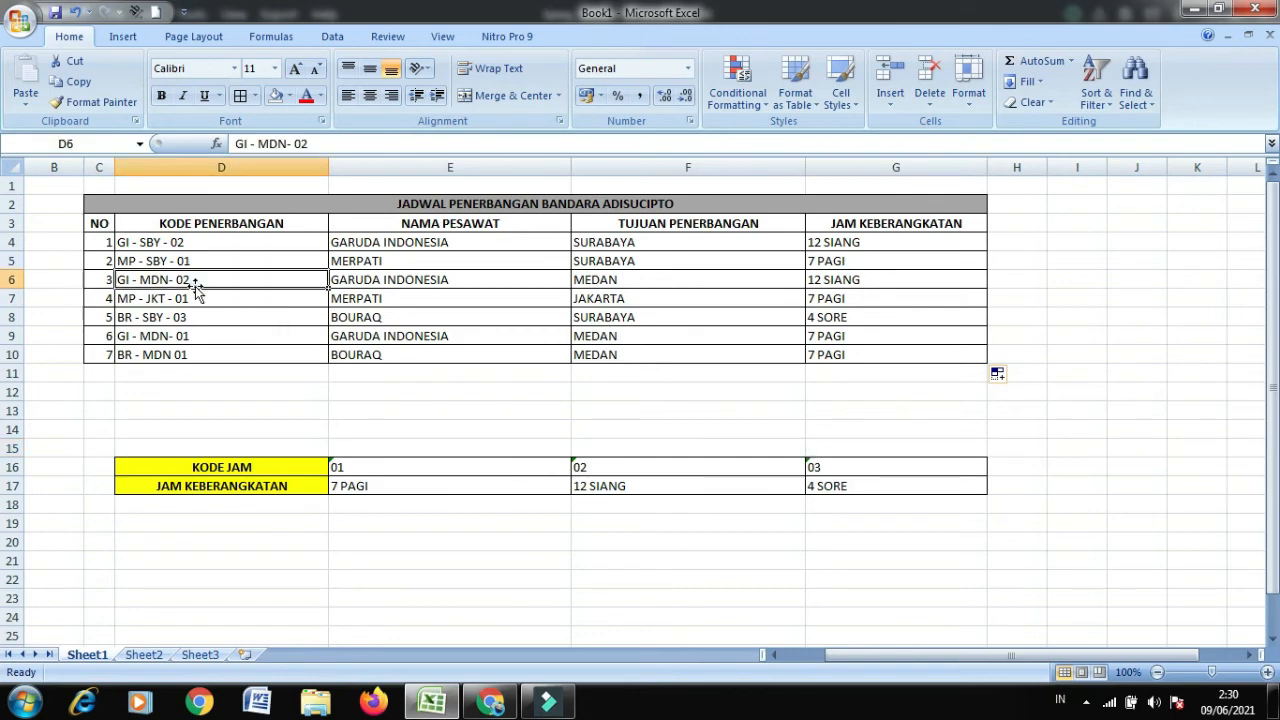
key("ctrl+Down")
double_click(197, 281)
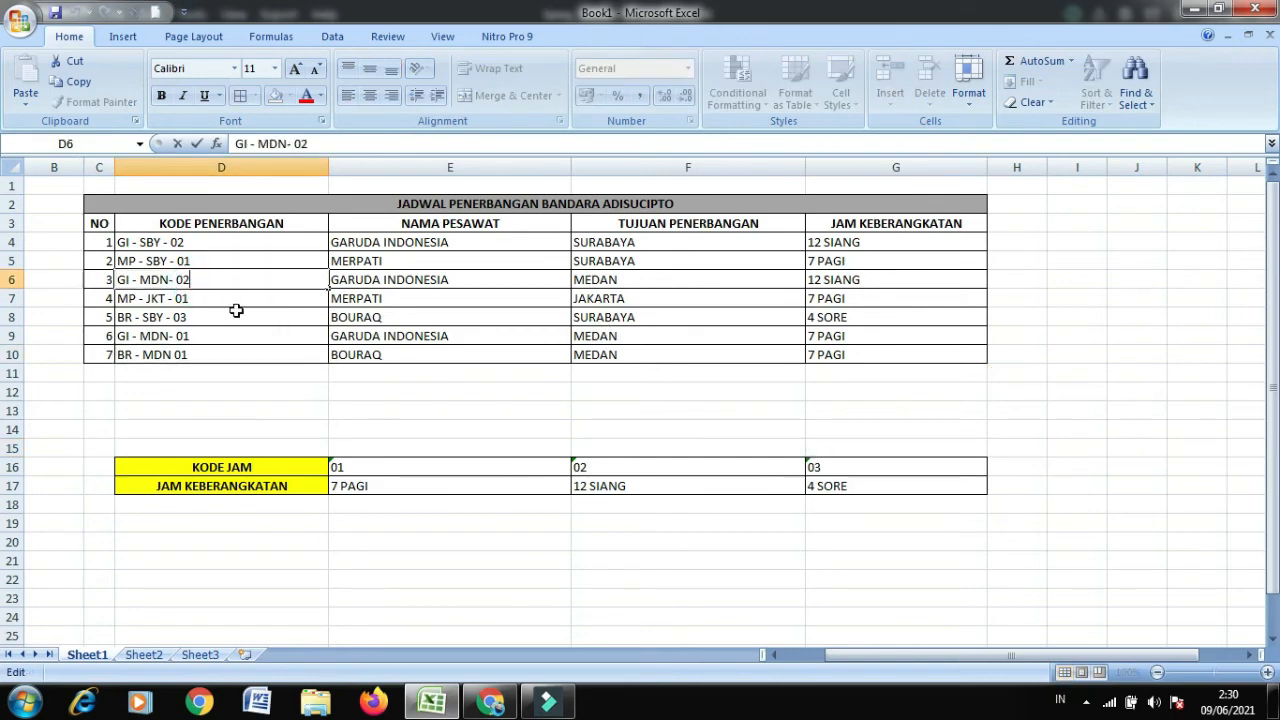
key("BackSpace")
type("4")
key("Return")
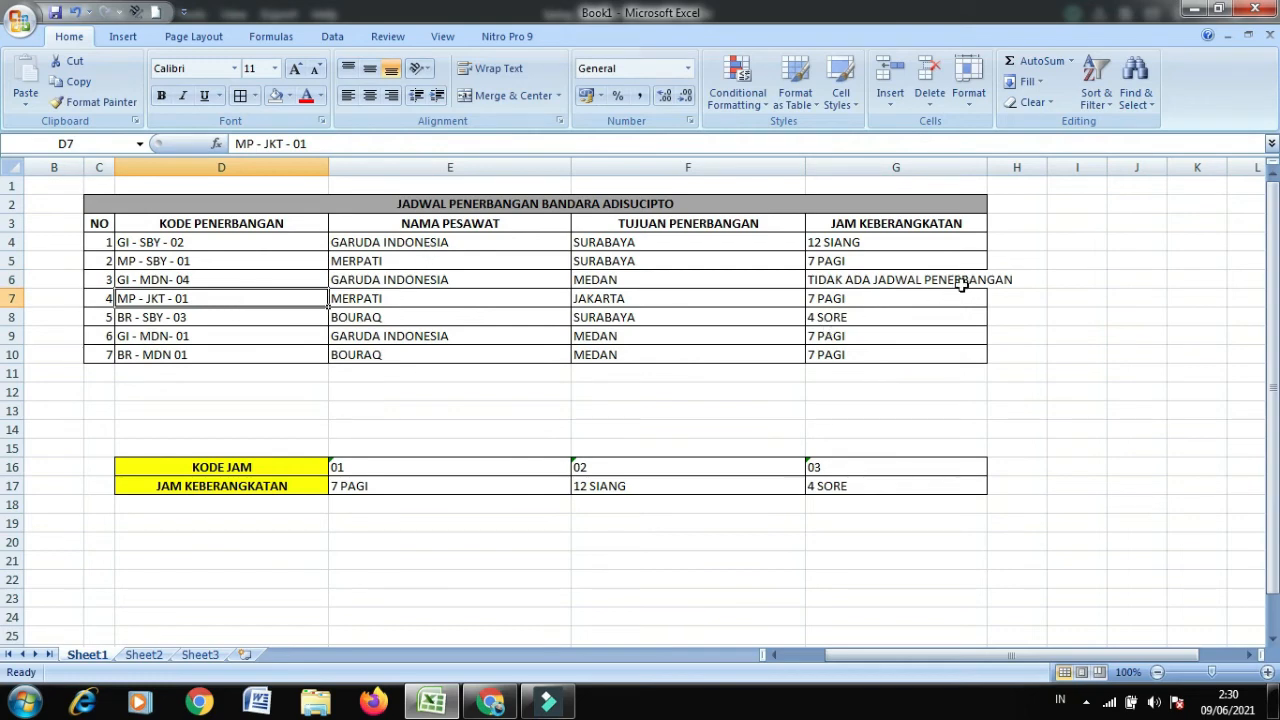
key("ctrl+z")
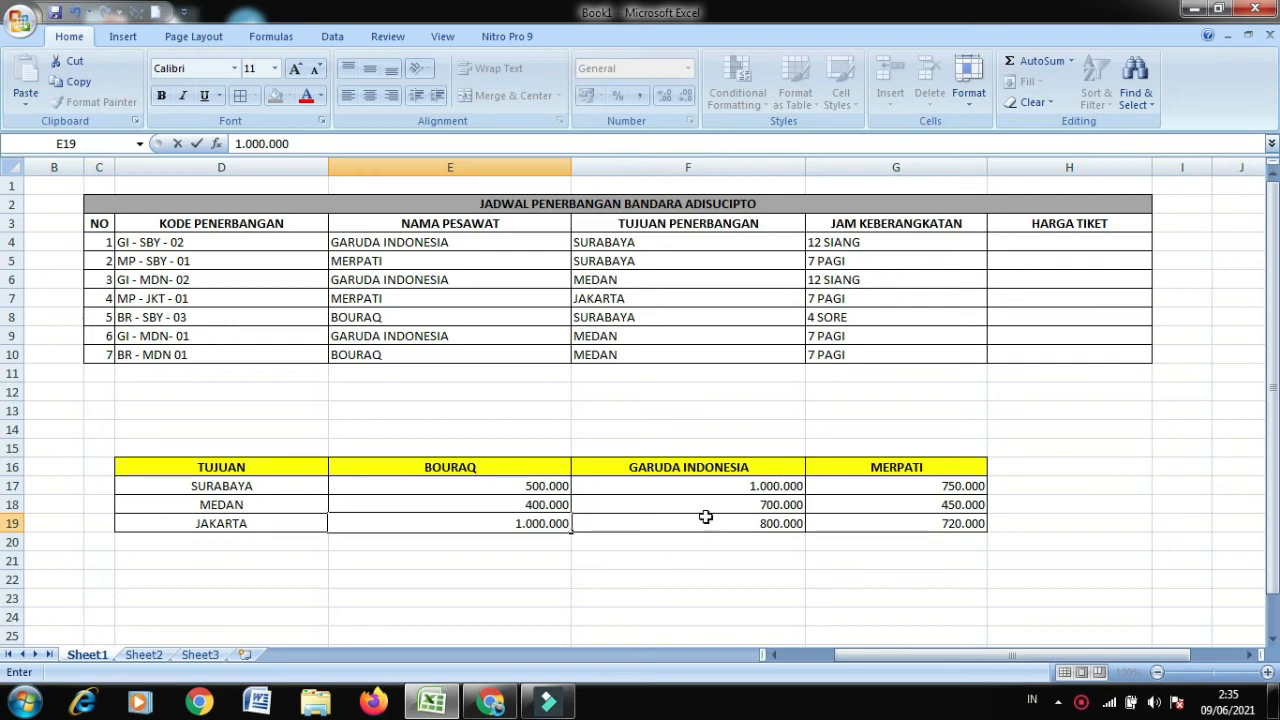
left_click_drag(500, 443, 873, 538)
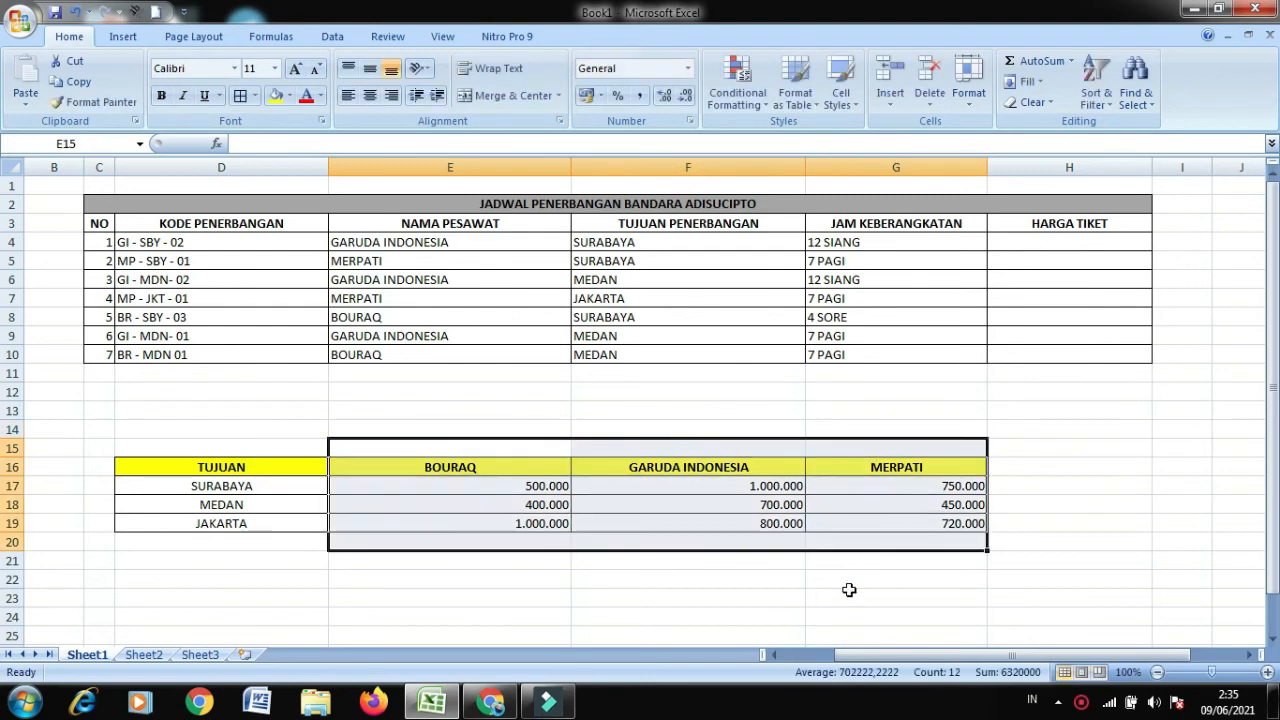
left_click(848, 595)
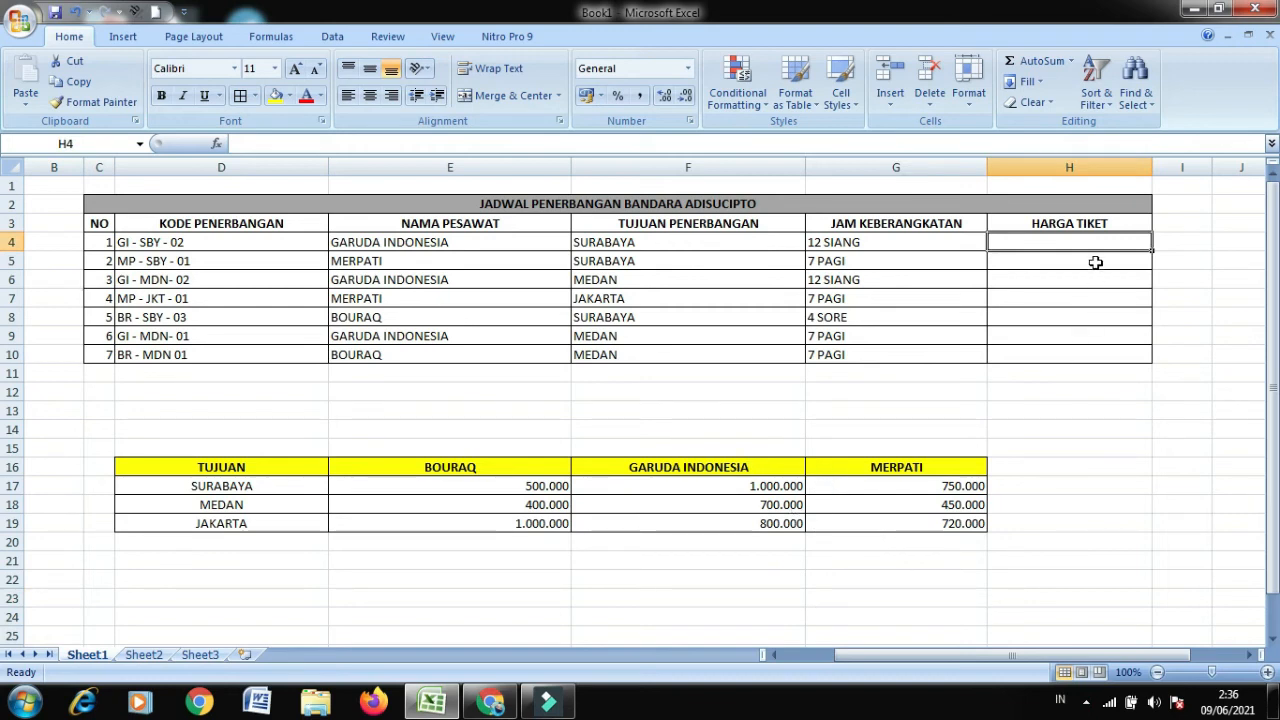
left_click(960, 567)
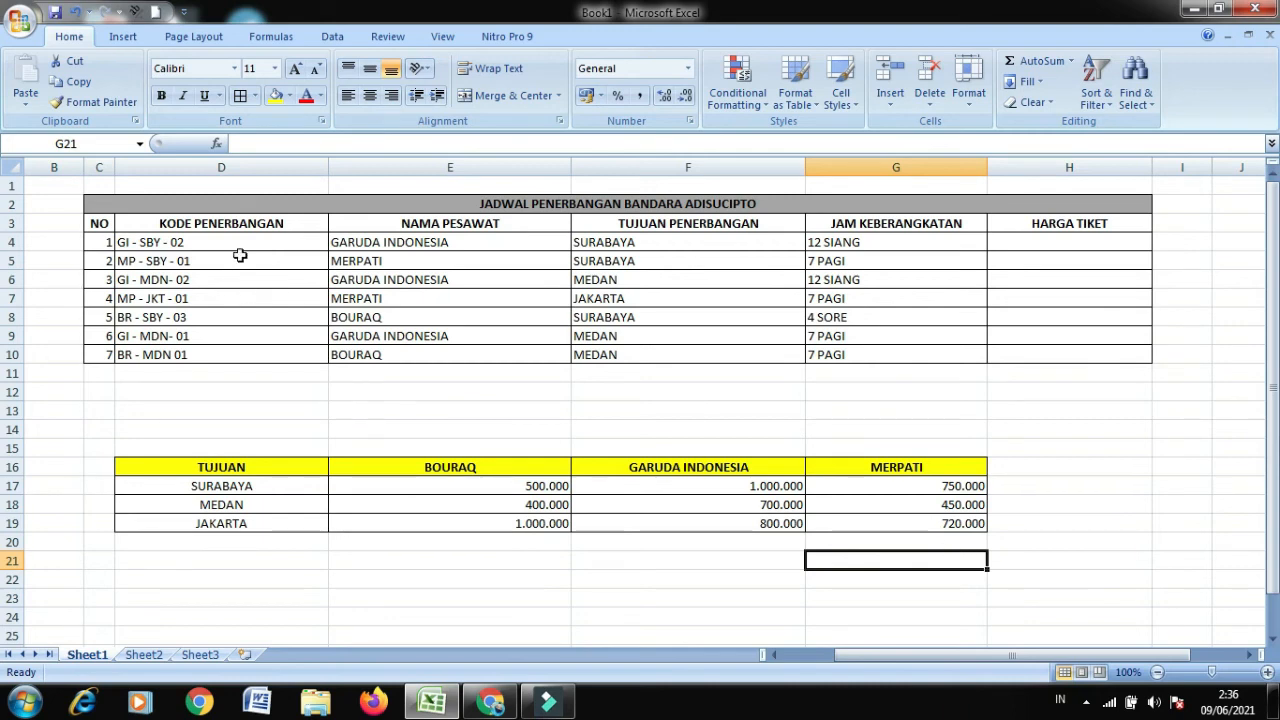
left_click_drag(240, 244, 255, 352)
left_click(233, 422)
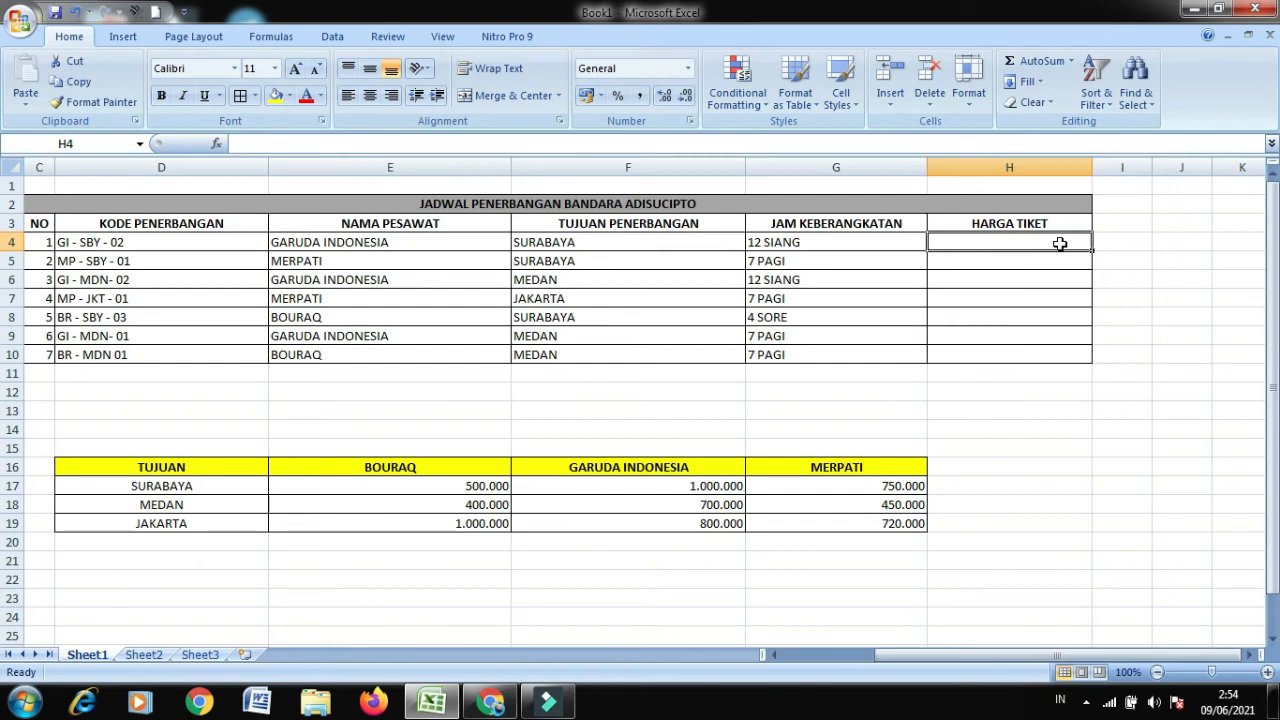
Step: Insert the IF function from the Logical category in H4, the first HARGA TIKET cell
left_click(218, 145)
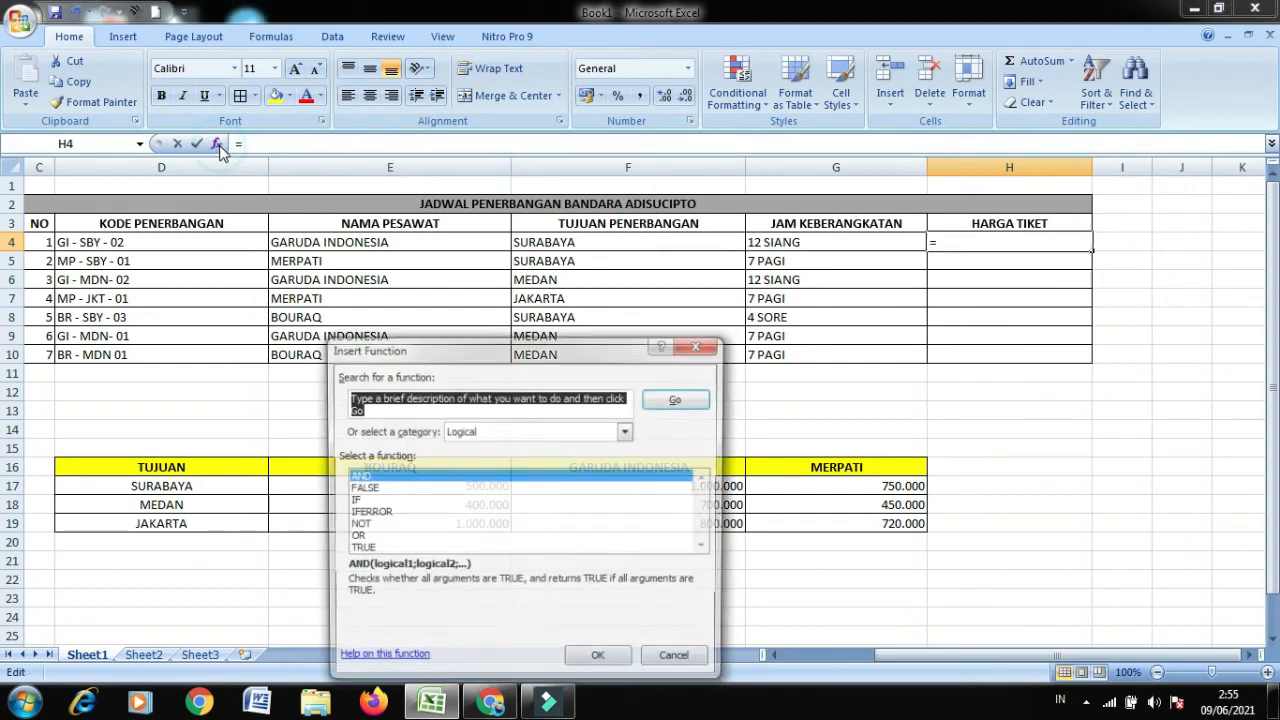
left_click(626, 431)
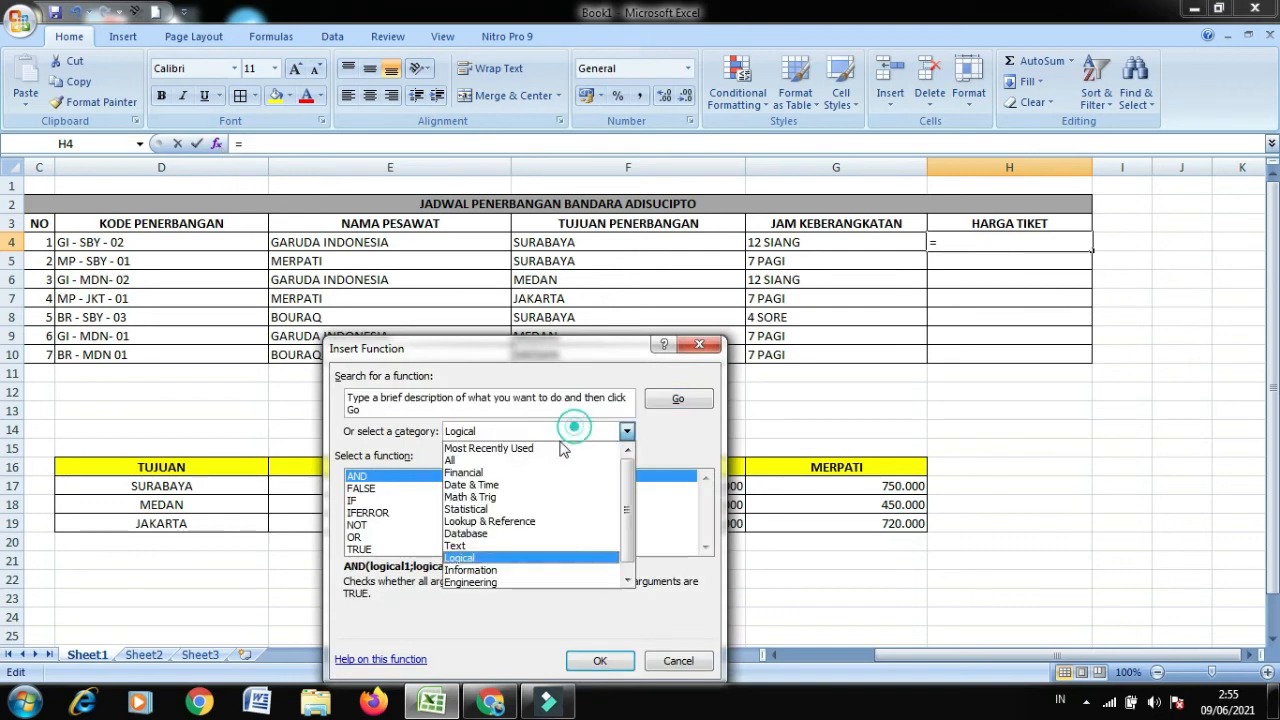
left_click(486, 557)
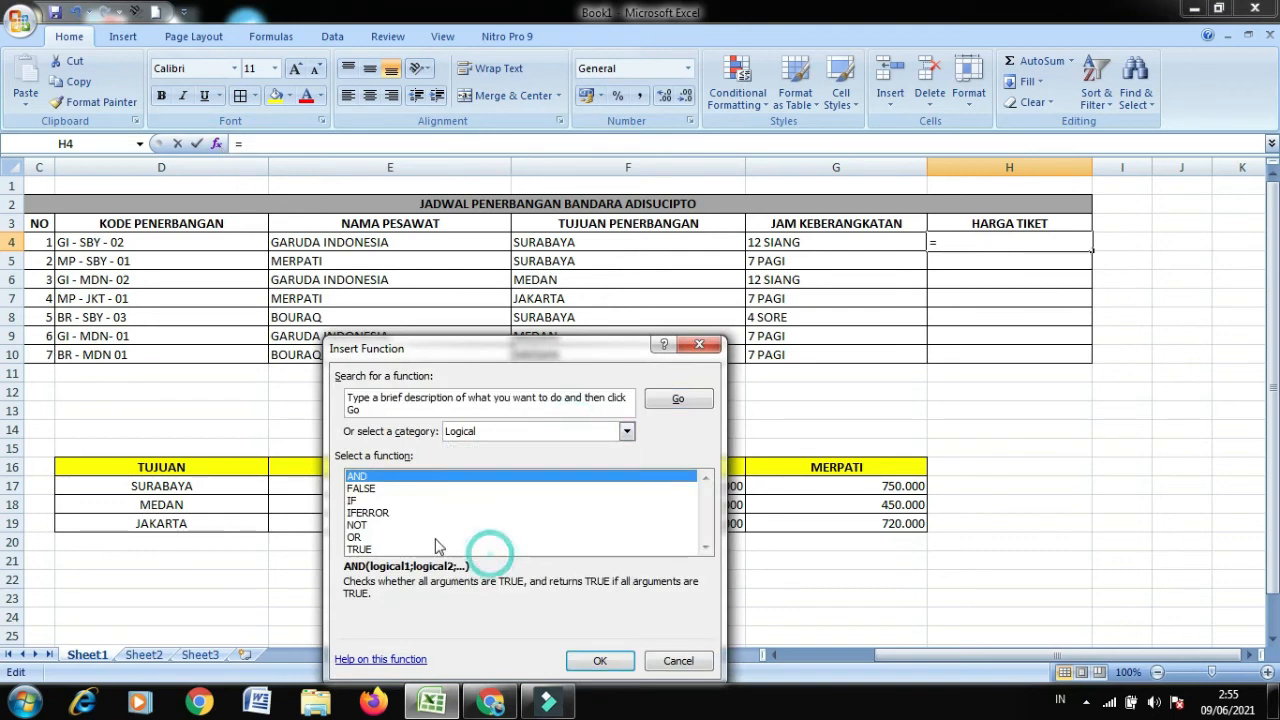
left_click(386, 502)
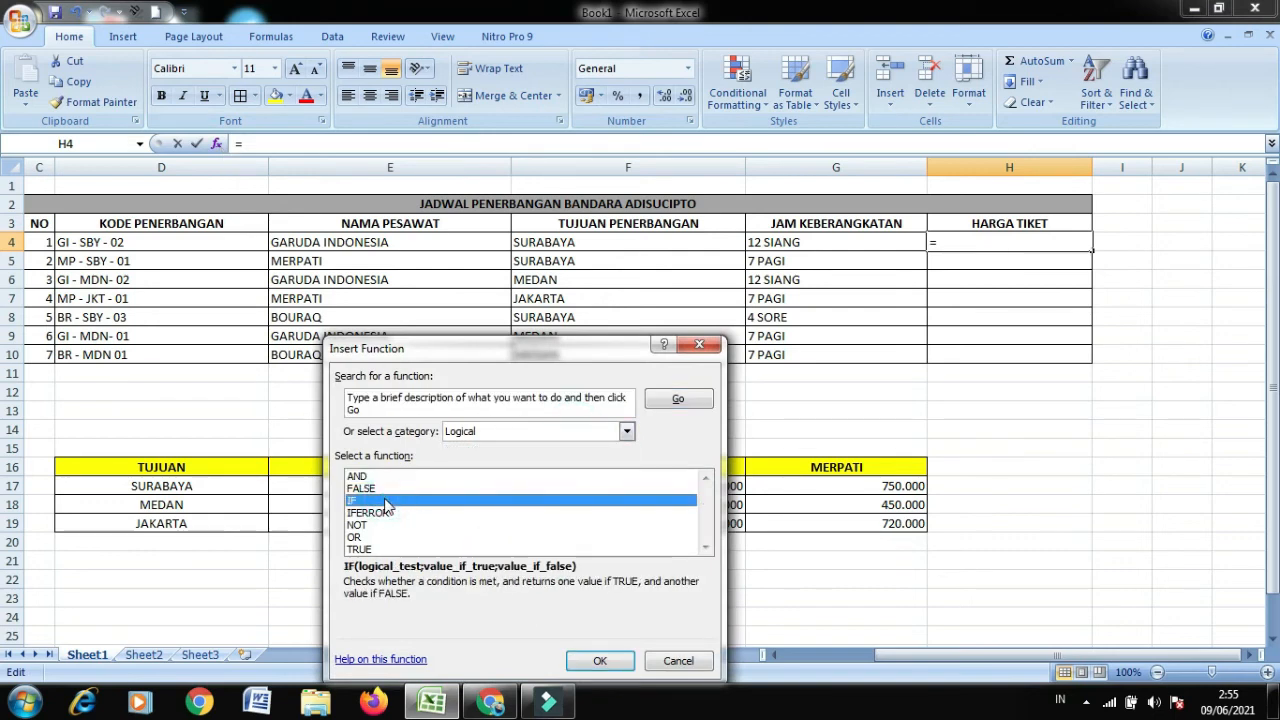
left_click(600, 662)
Step: Nest an AND function in the logical test of H4's IF
left_click(476, 430)
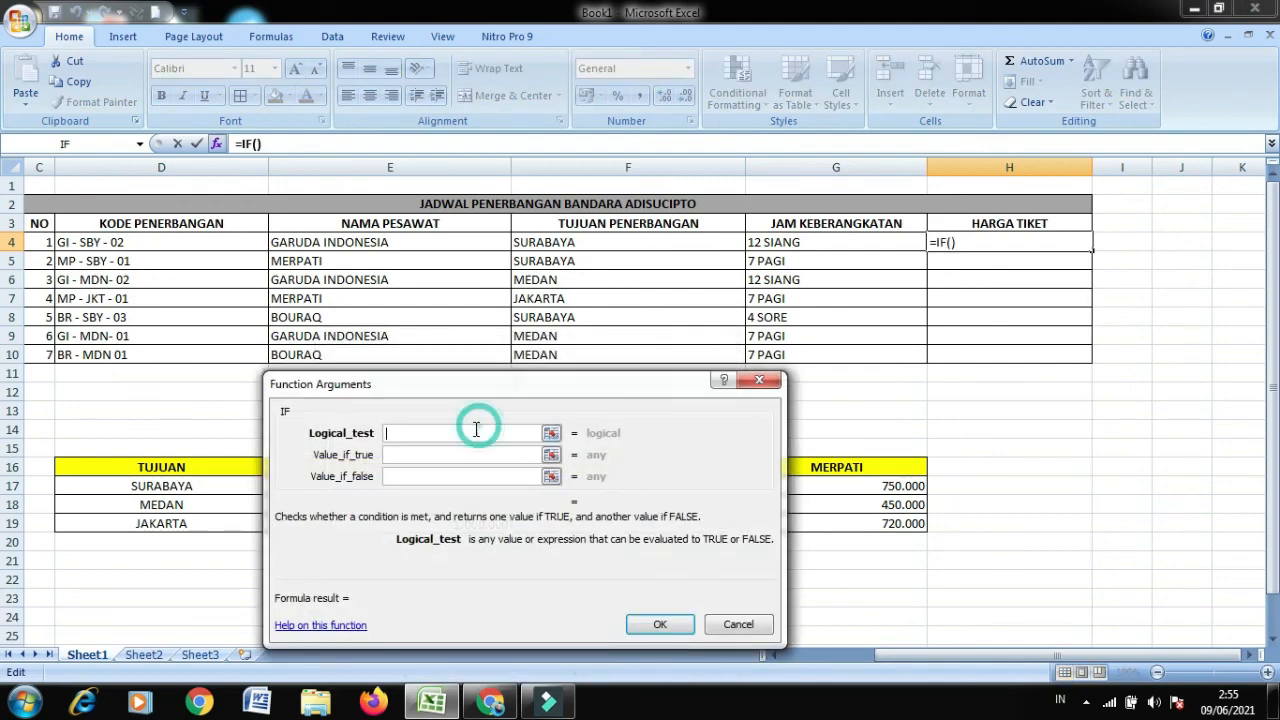
left_click(140, 144)
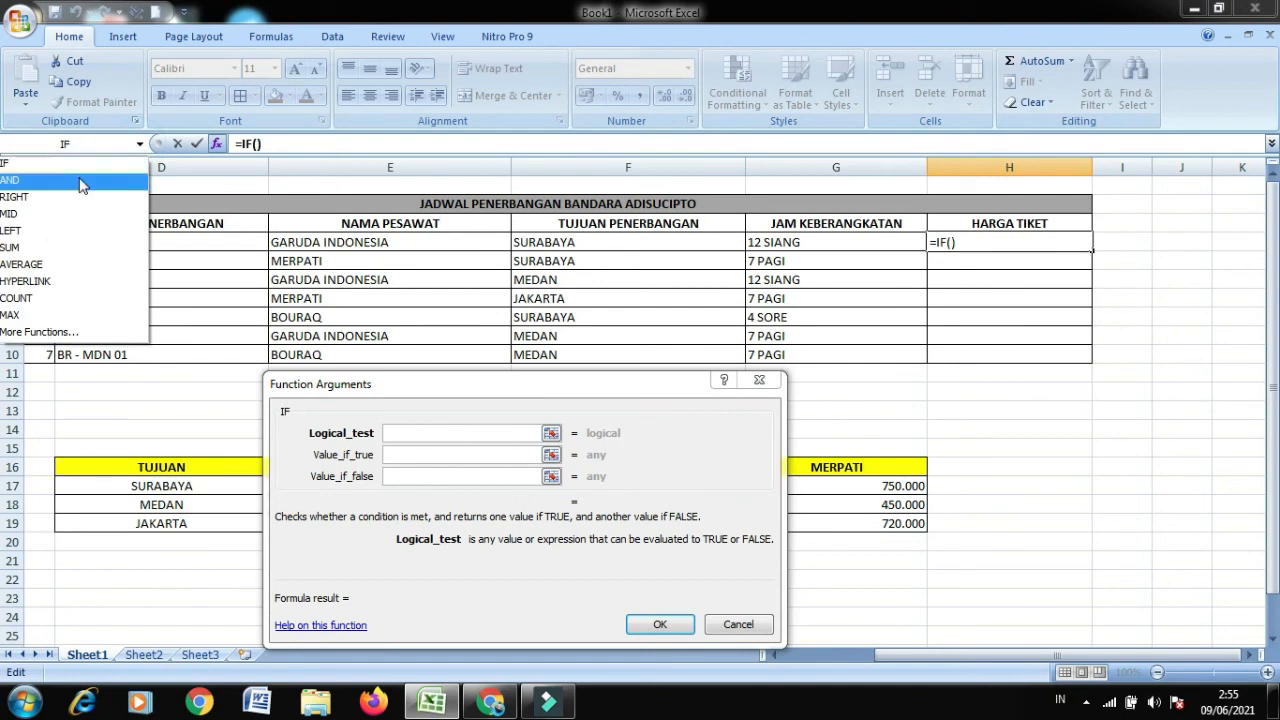
left_click(82, 185)
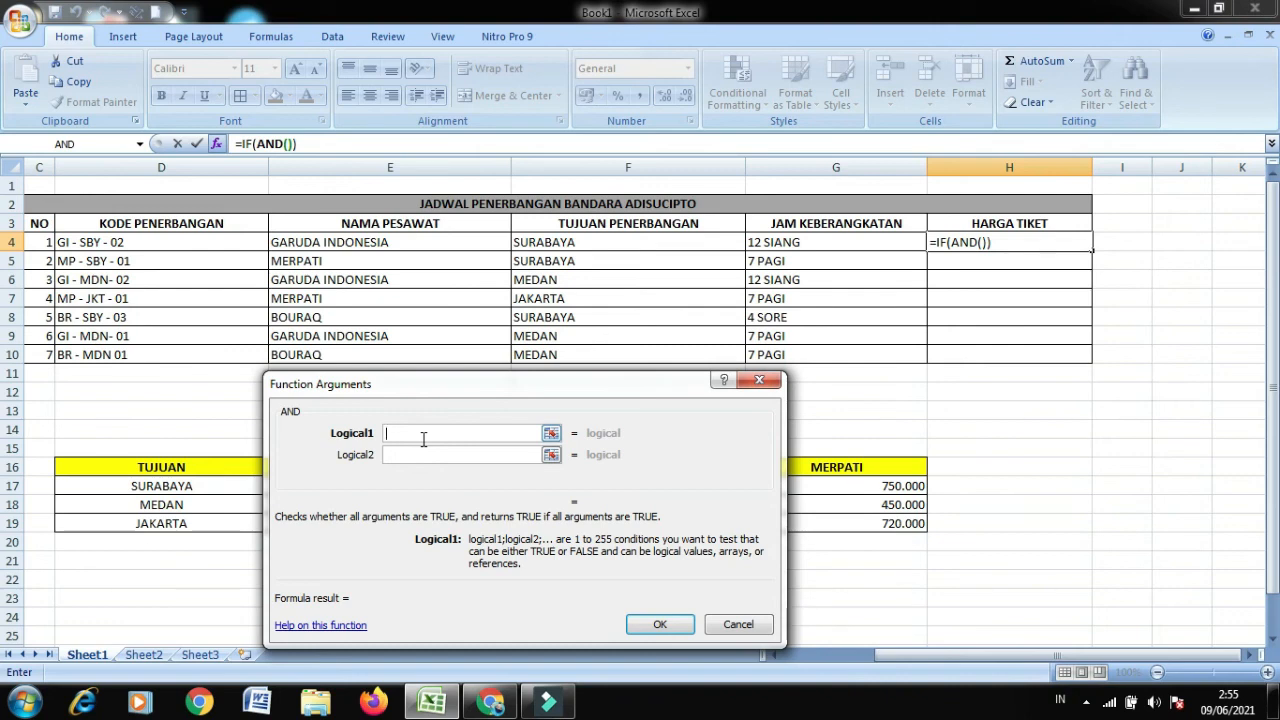
Step: Set the AND function's first condition in H4 to F4 = "SURABAYA"
left_click(548, 247)
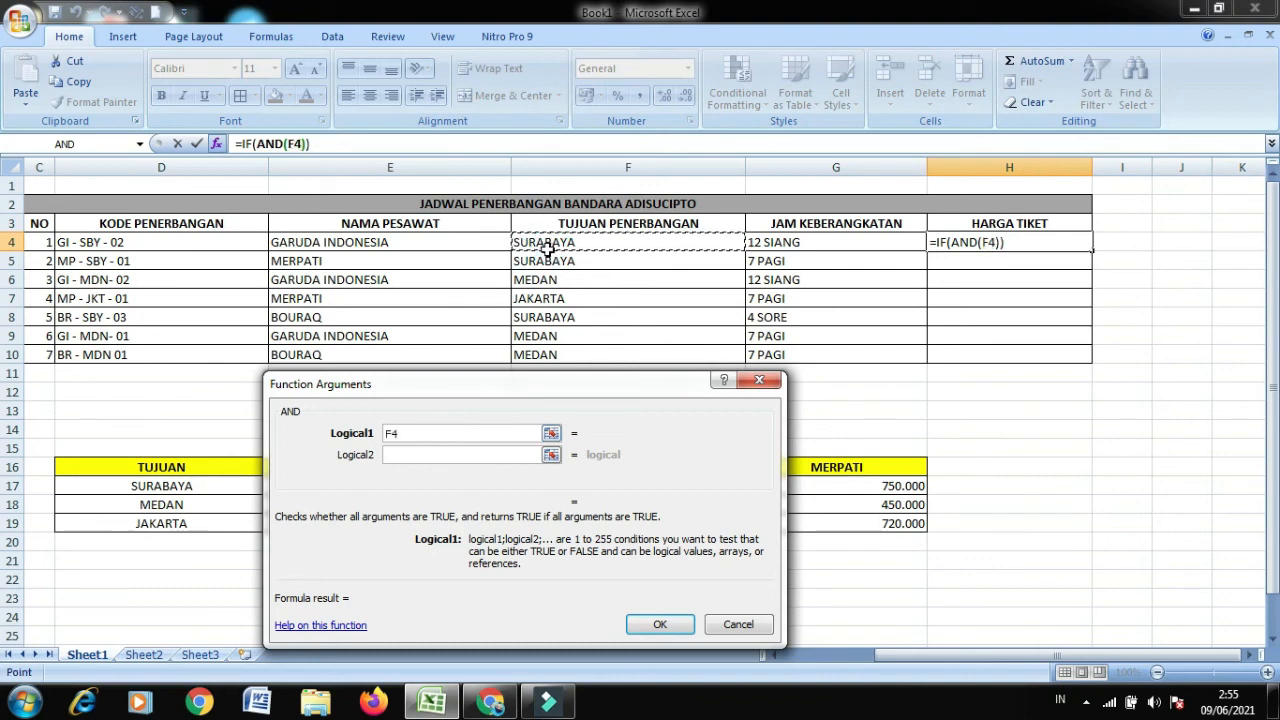
left_click_drag(546, 400, 528, 520)
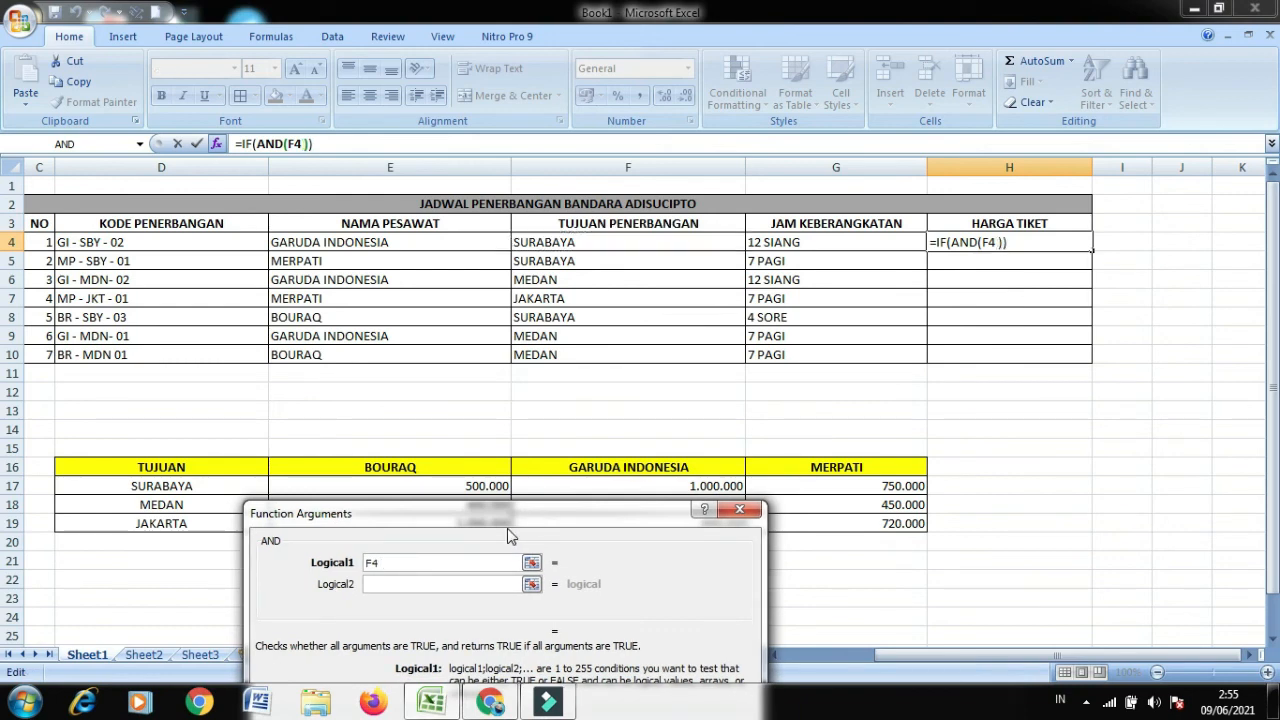
type("= \"S")
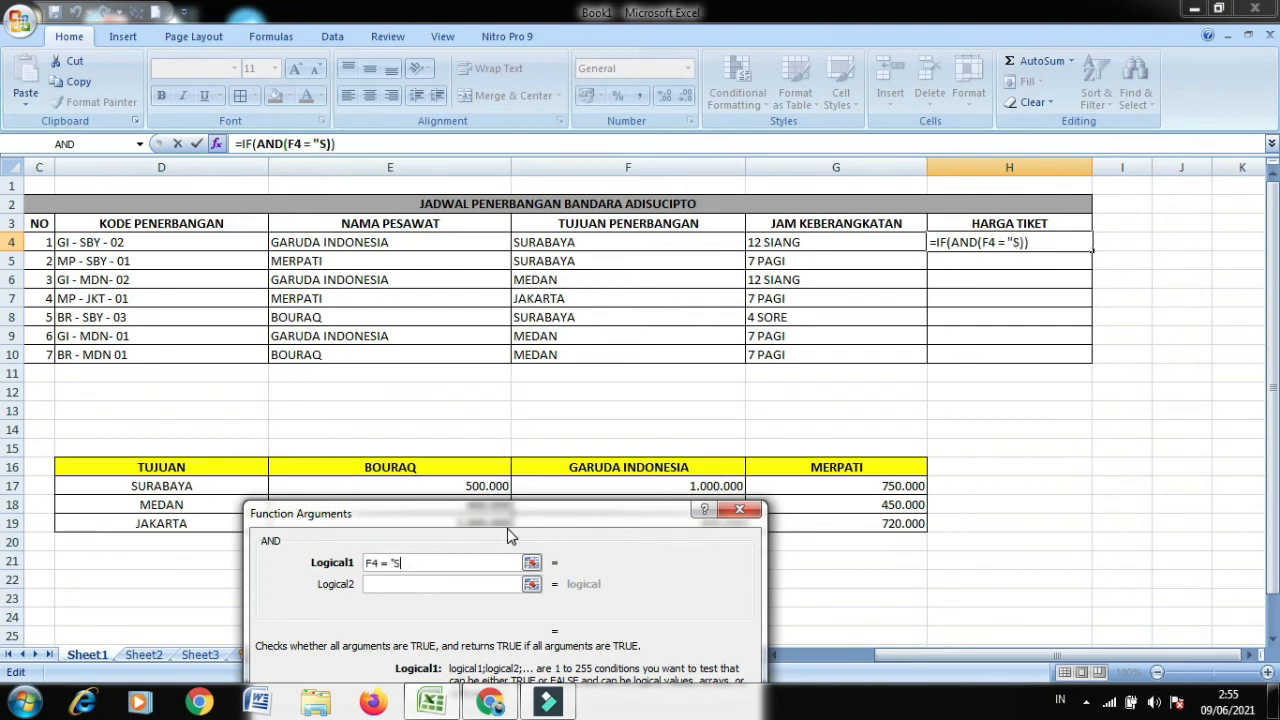
type("URABAYA")
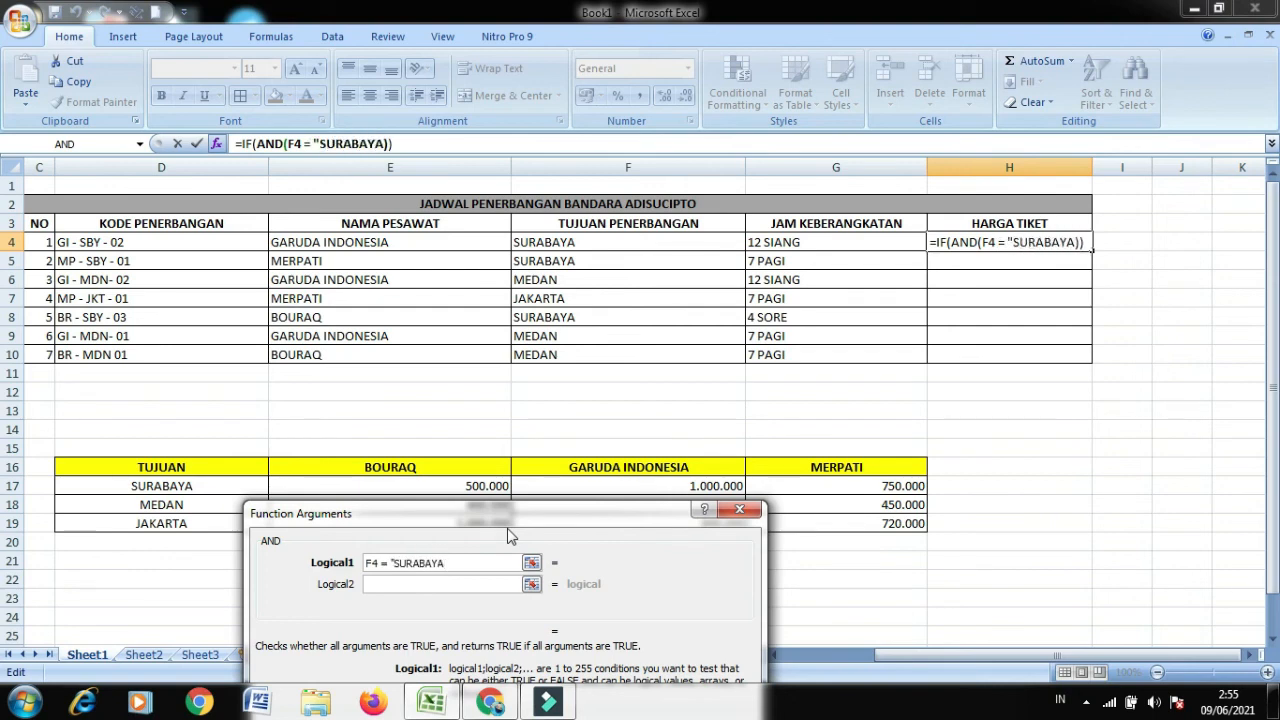
type("\"")
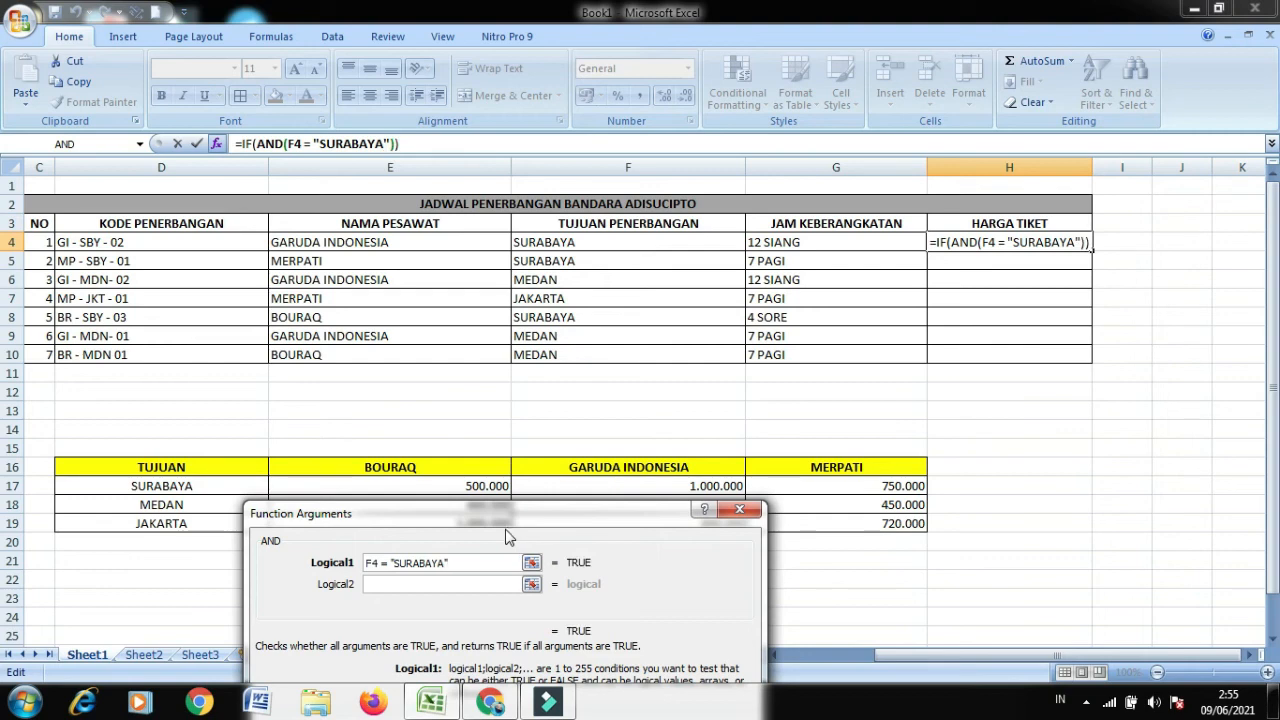
Step: Add E4 = "BOURAQ" as the second condition of the AND function
left_click(487, 585)
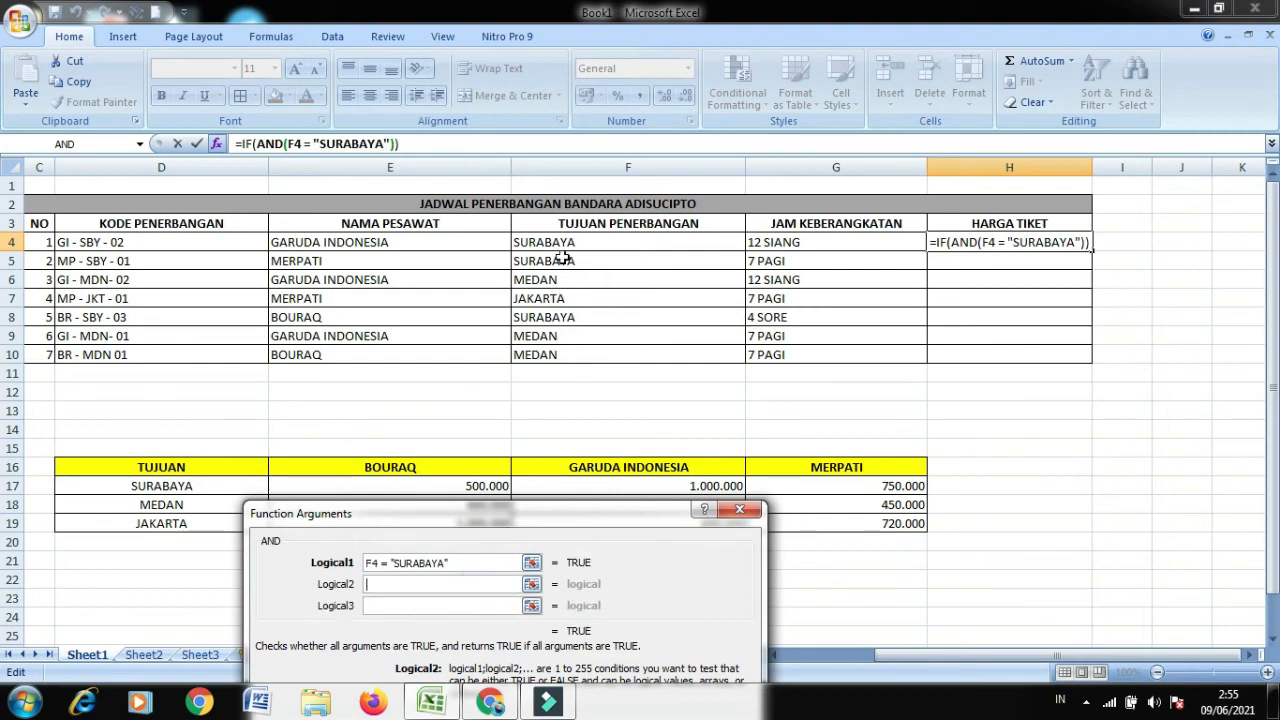
left_click(466, 247)
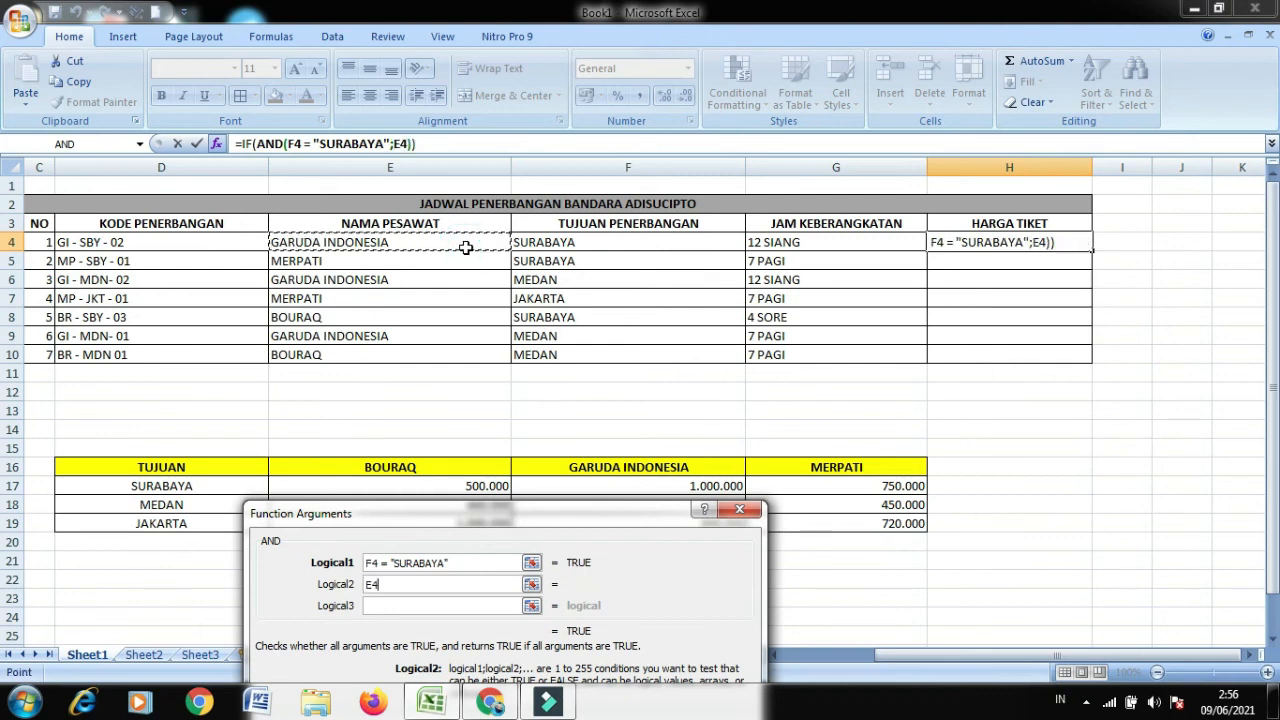
left_click(413, 591)
type("+")
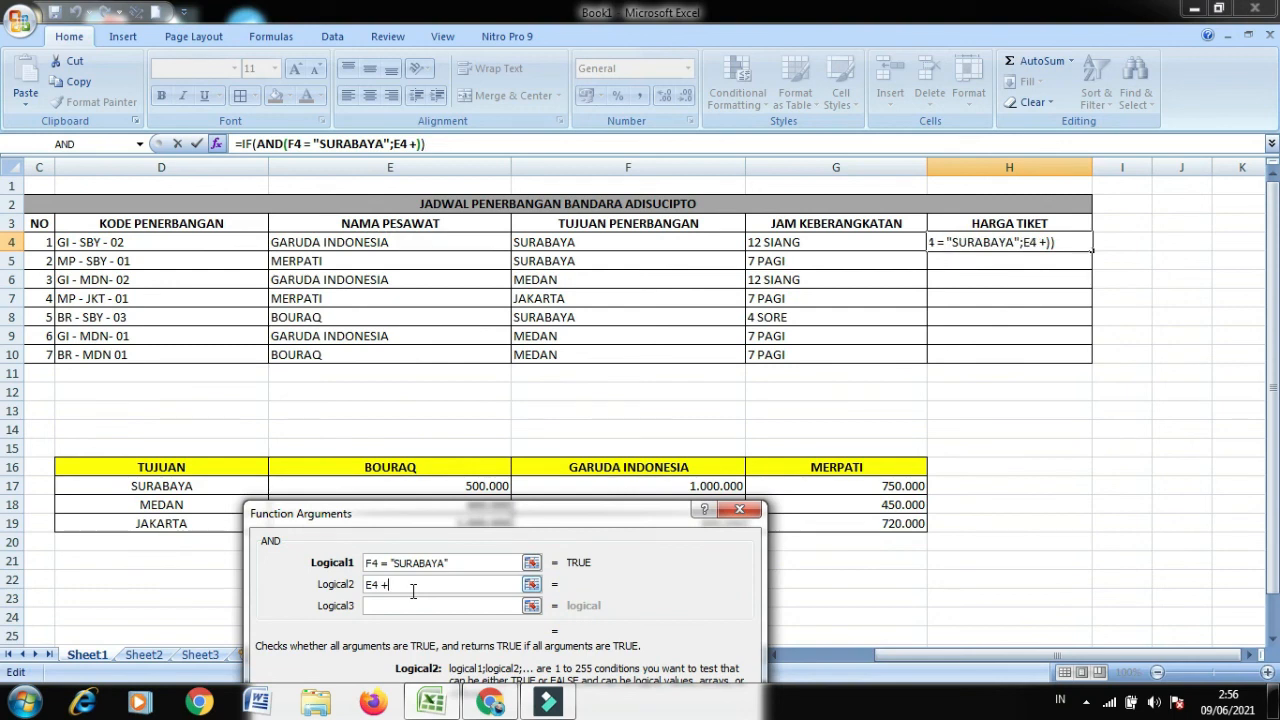
key("BackSpace")
type("= ")
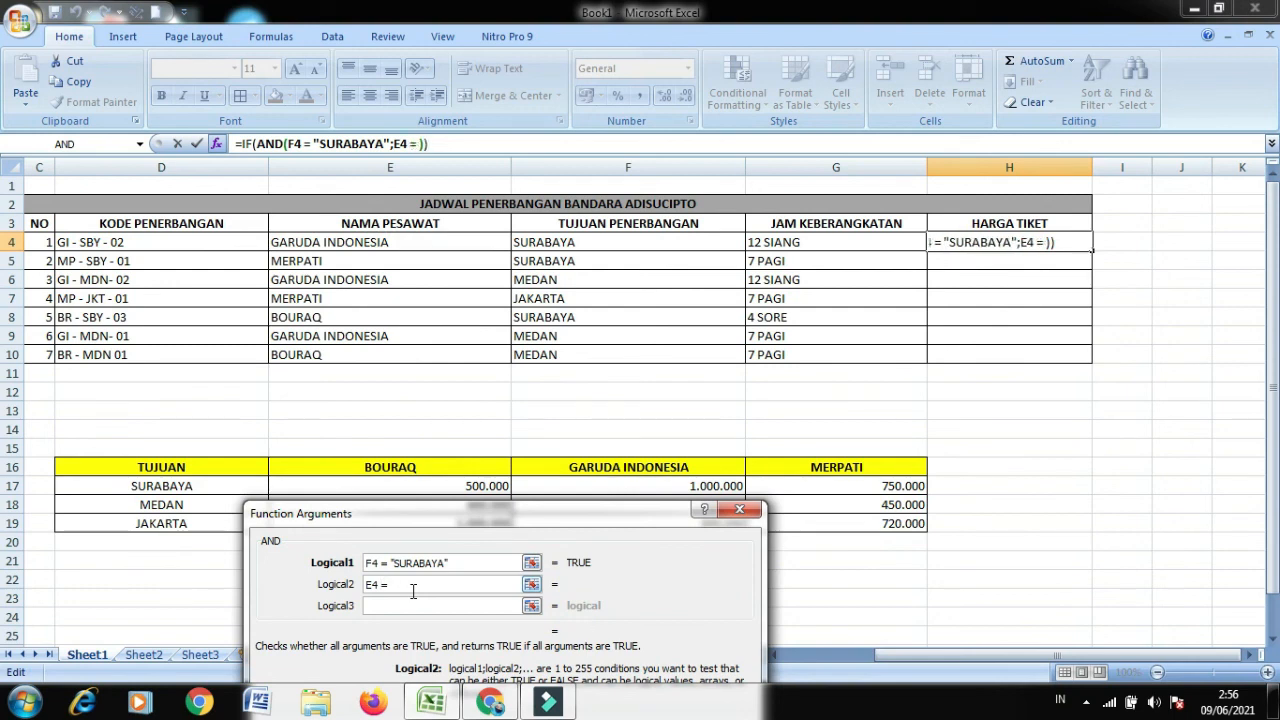
type("\"BOURAQ")
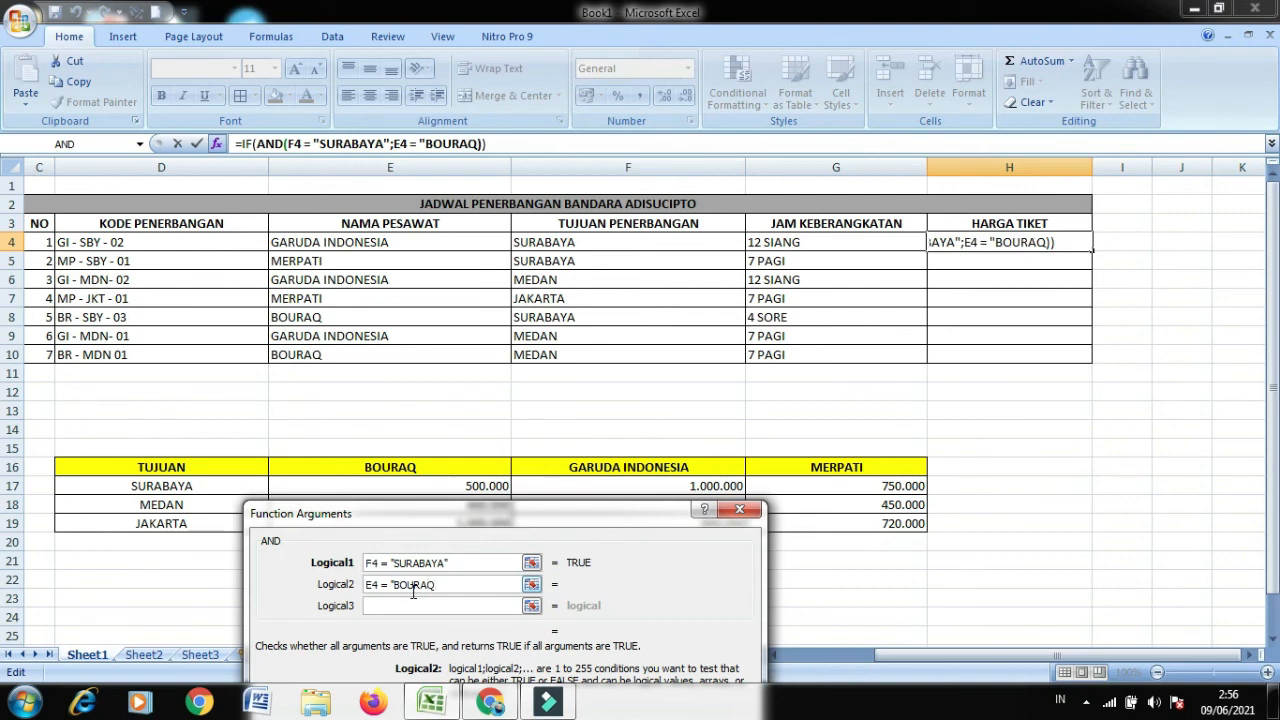
type("\"")
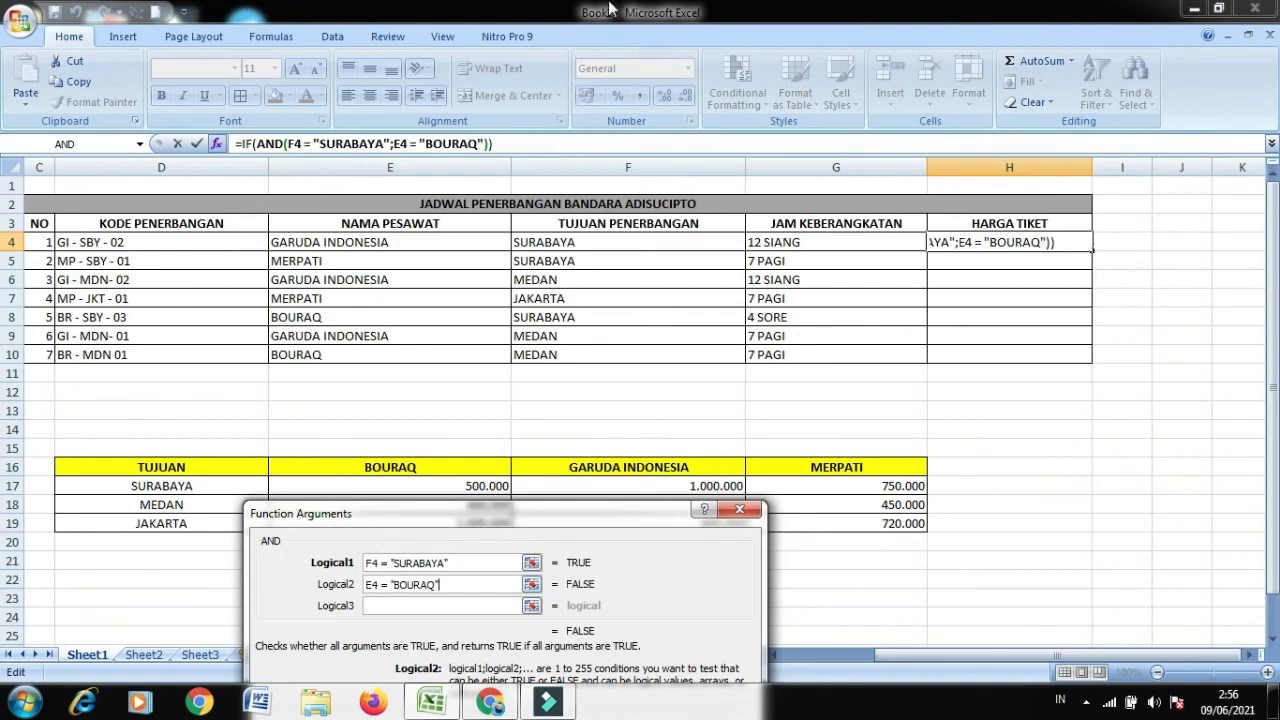
Step: Return to the outer IF's arguments and set its value if true to 500.000
left_click(253, 143)
left_click(430, 584)
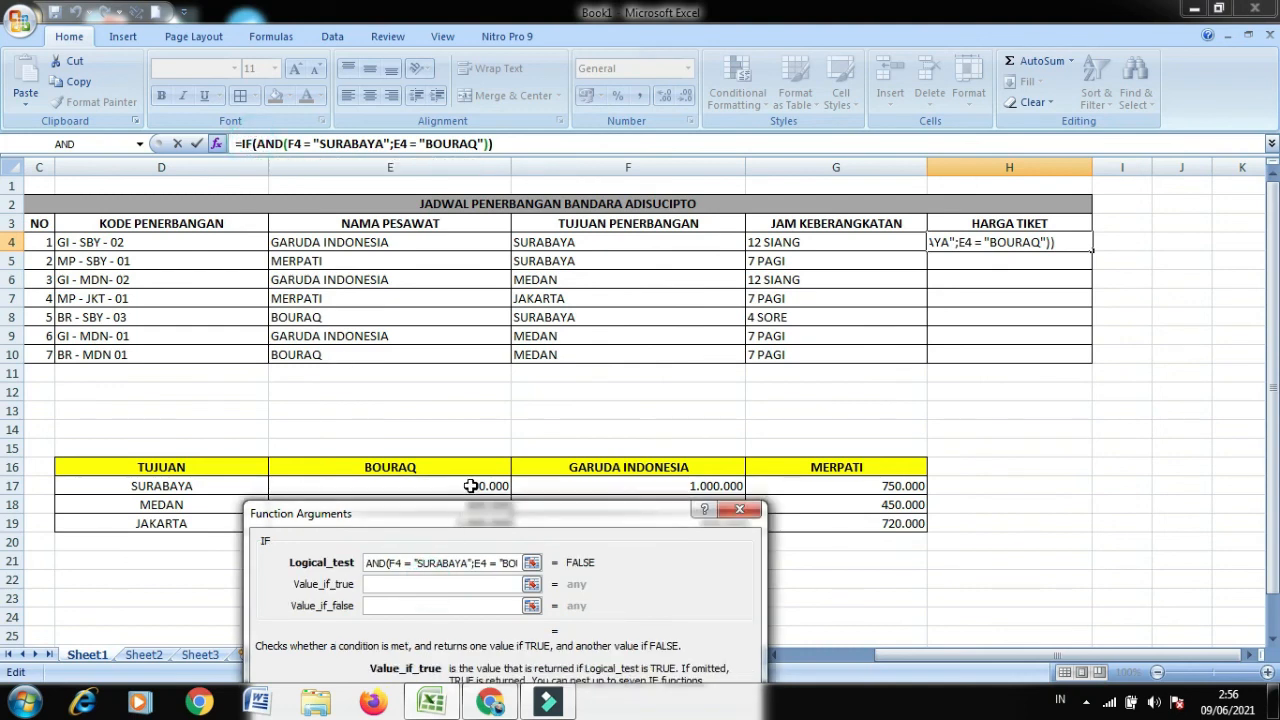
type("50")
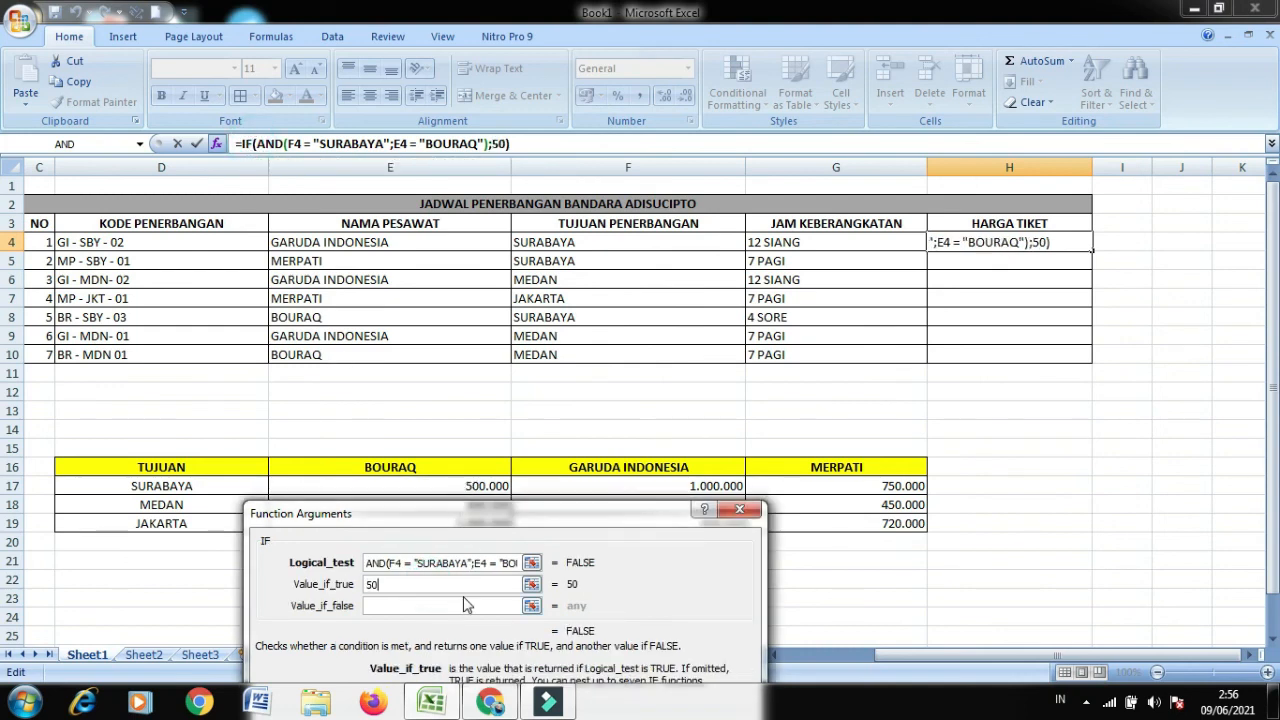
type("0.000")
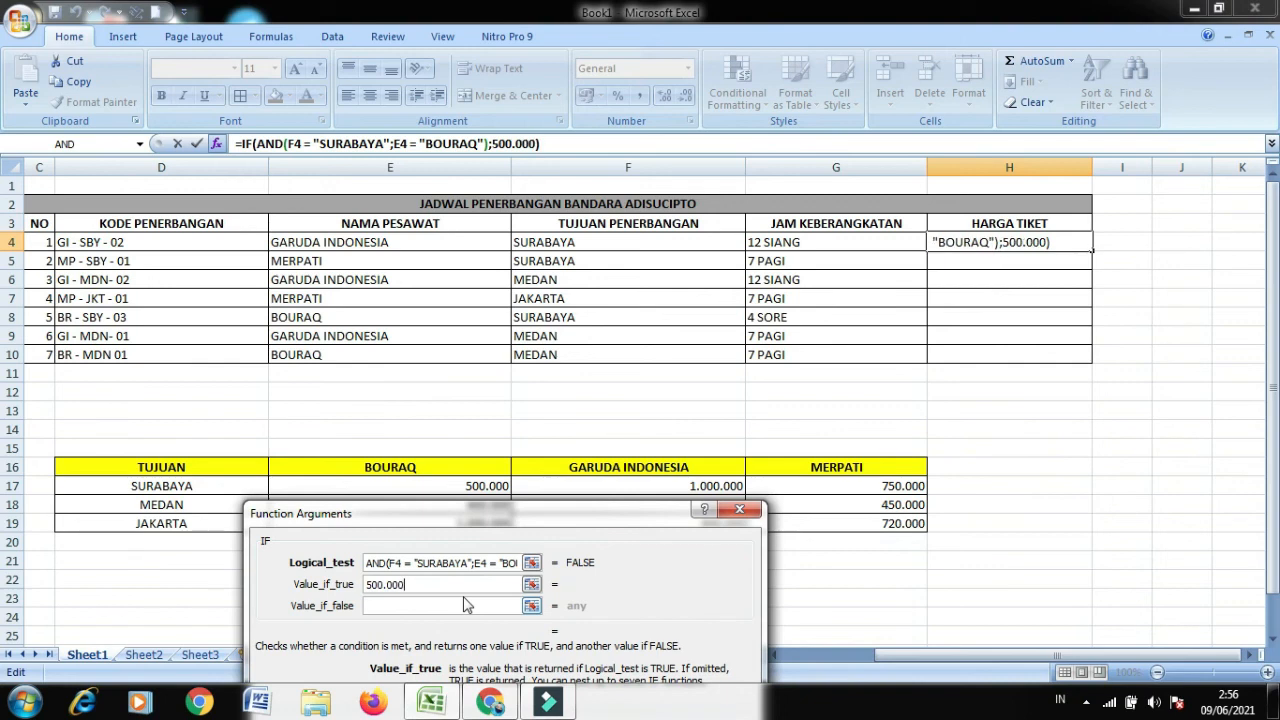
Step: Nest a second IF in the outer IF's value if false, with an AND function as its logical test
left_click(462, 605)
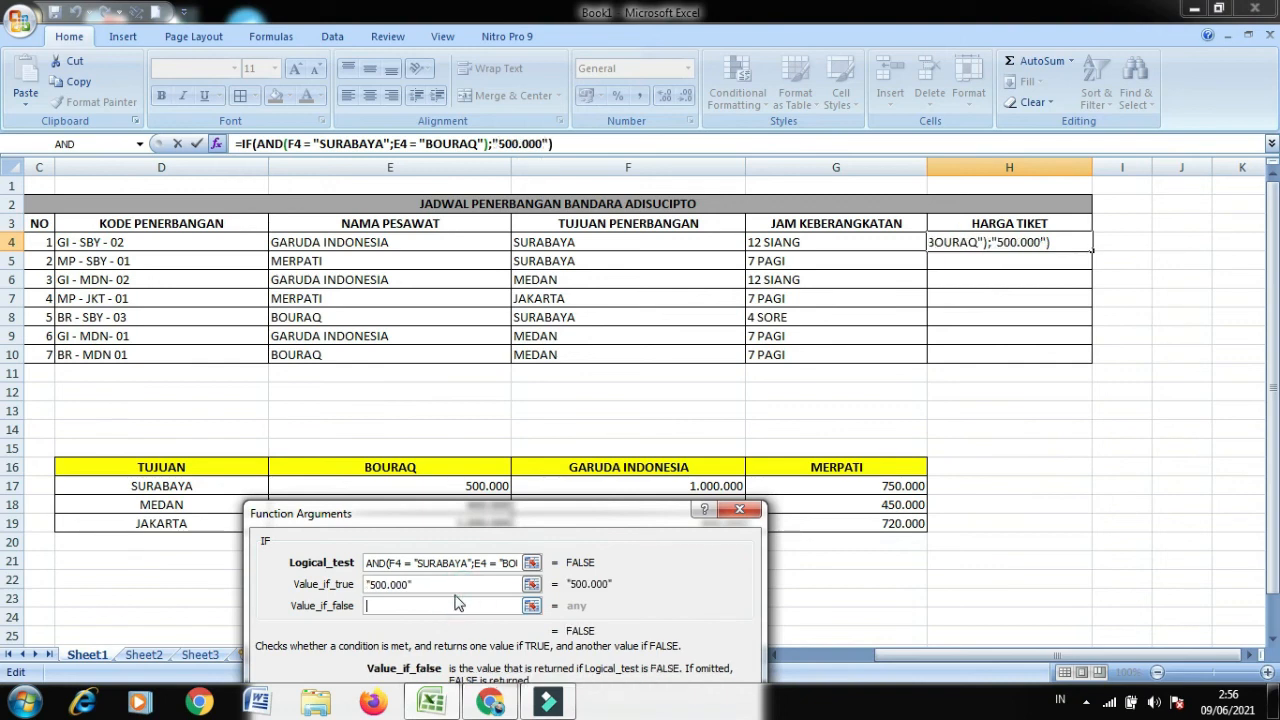
left_click(140, 145)
left_click(93, 183)
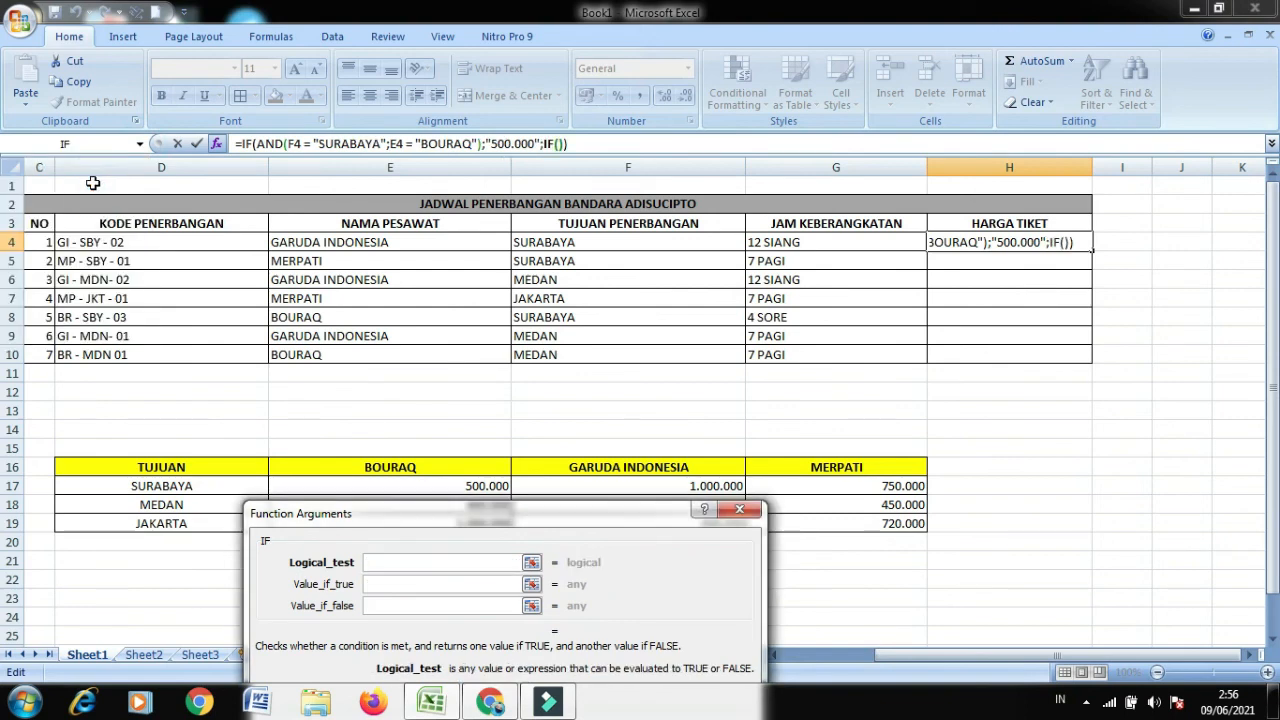
left_click(140, 145)
left_click(94, 172)
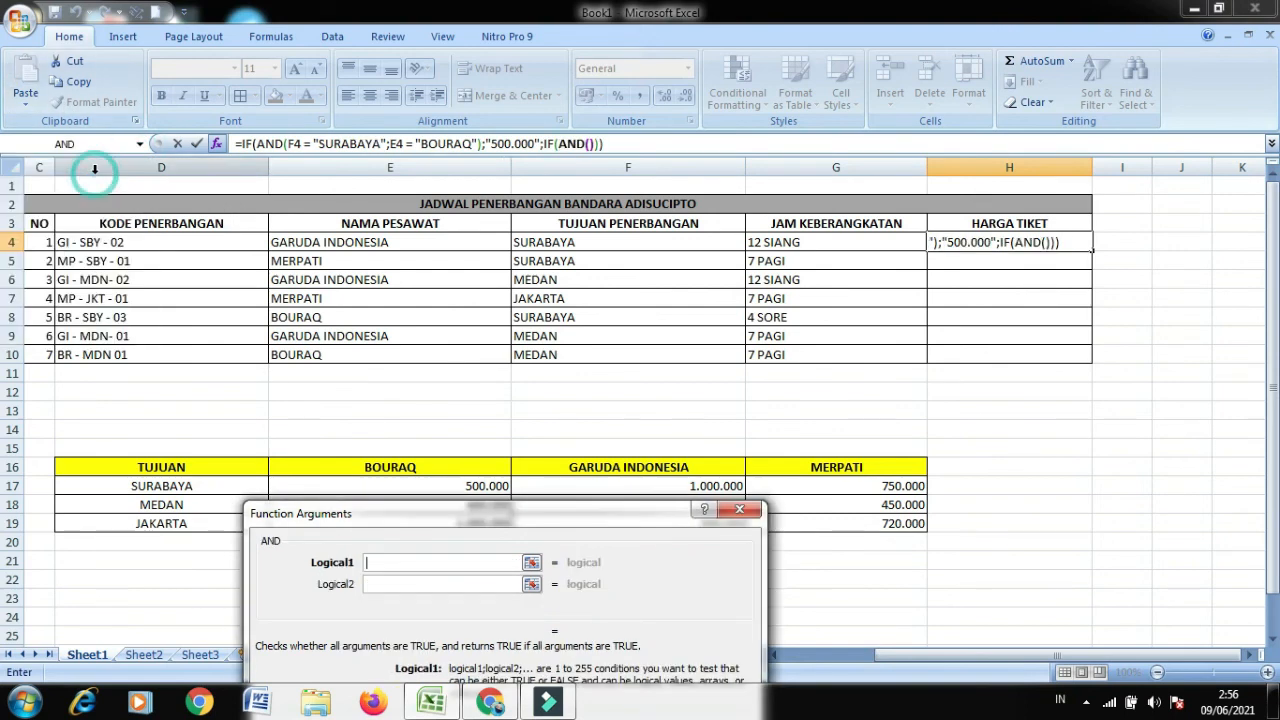
Step: Set the second AND function's first condition to F4 = "SURABAYA"
left_click(573, 242)
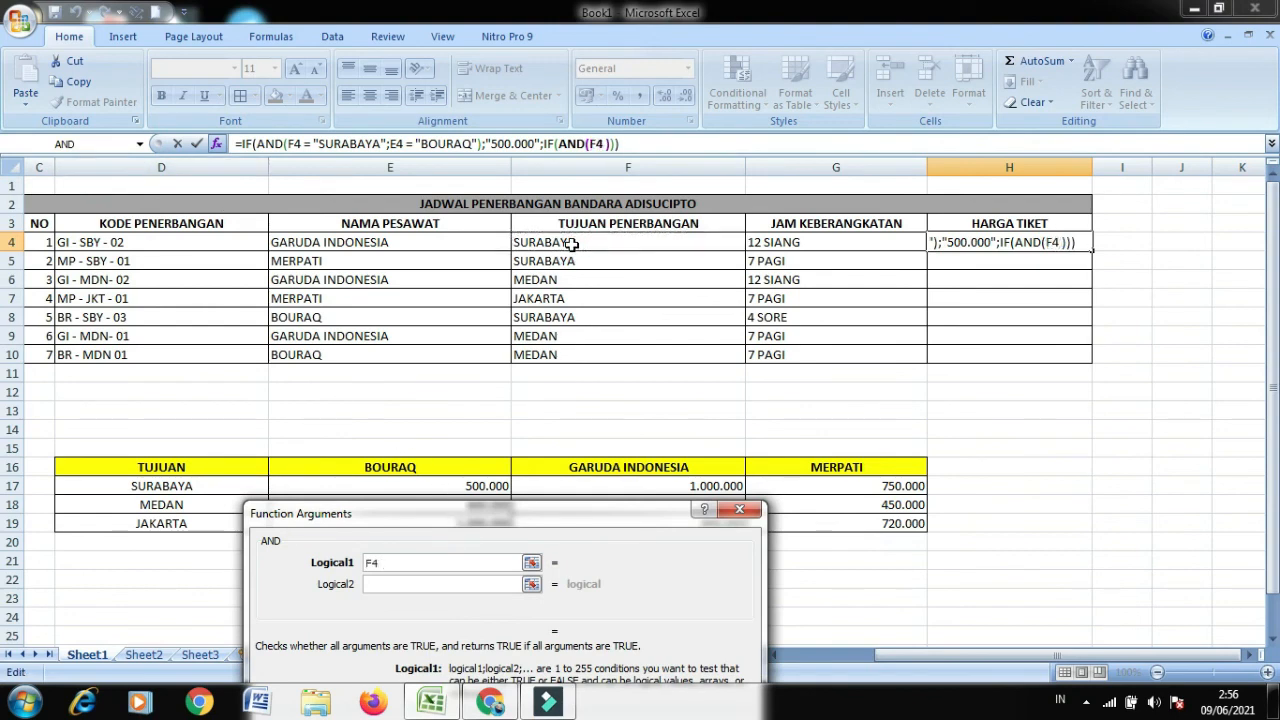
type("+")
key("BackSpace")
type("= \"SURABYA")
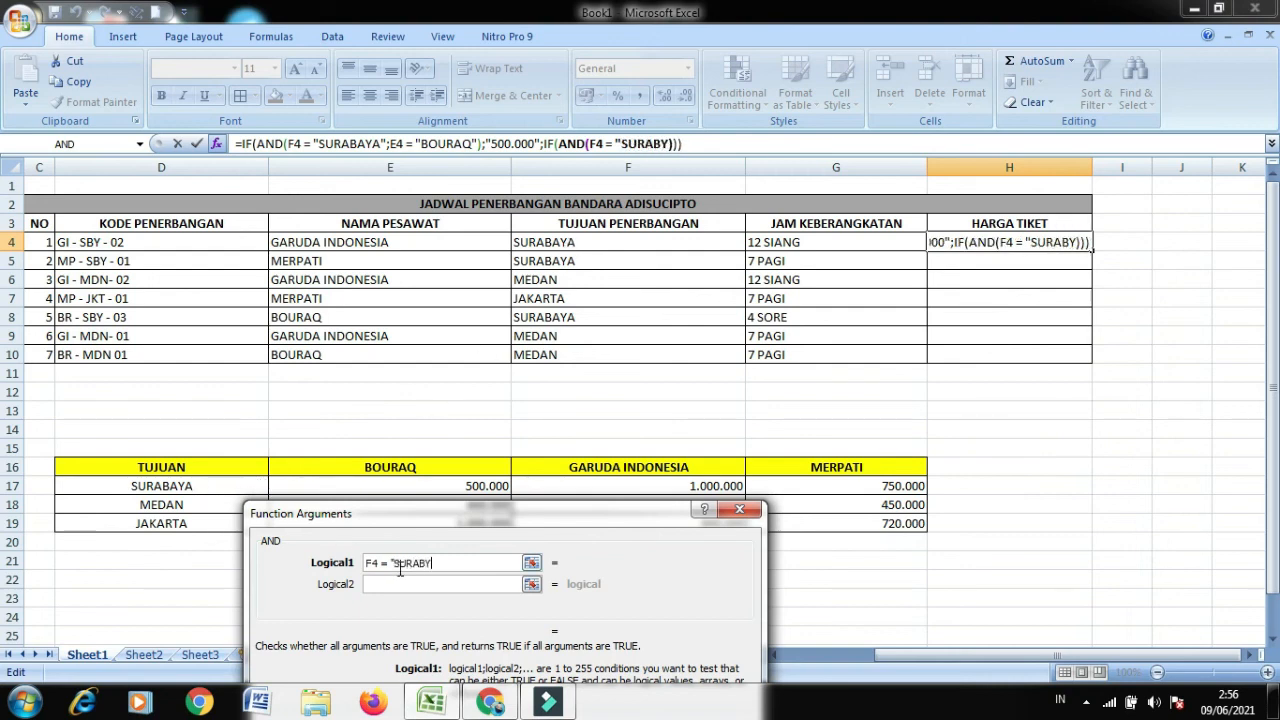
key("BackSpace")
key("BackSpace")
type("AYA\"")
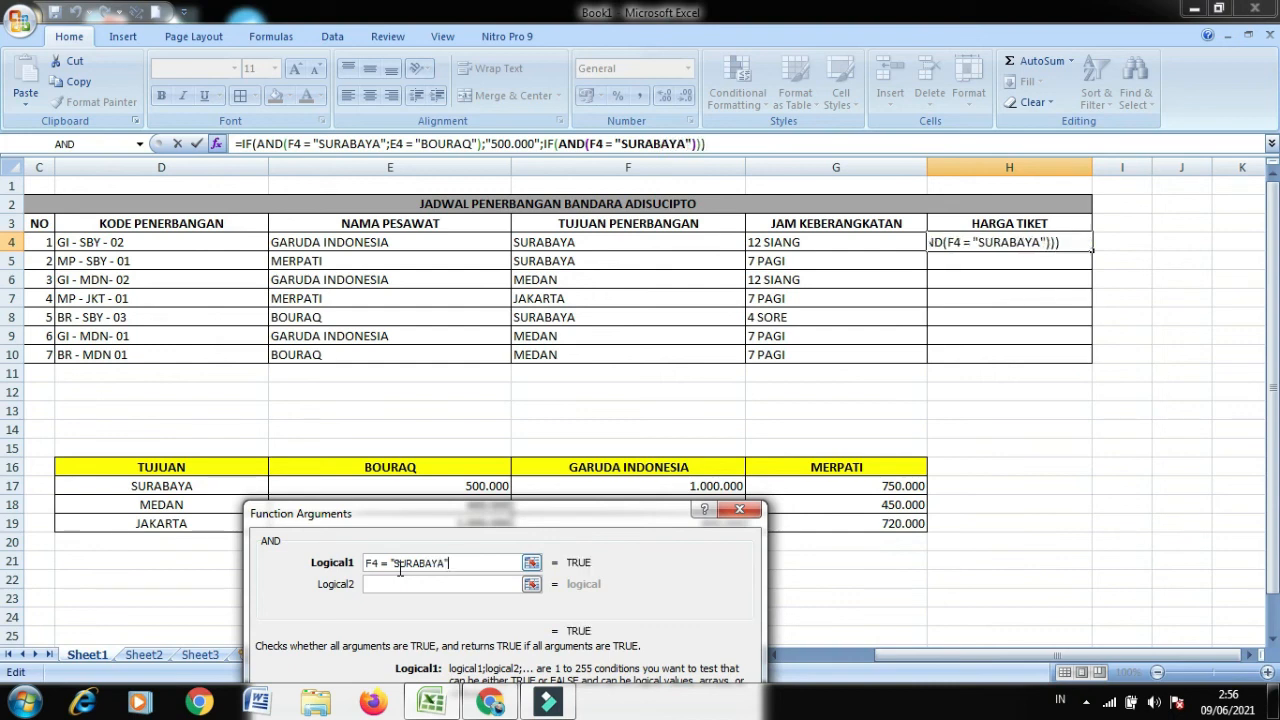
Step: Add E4 = "GARUDA INDONESIA" as the second AND function's other condition
left_click(400, 582)
left_click(488, 244)
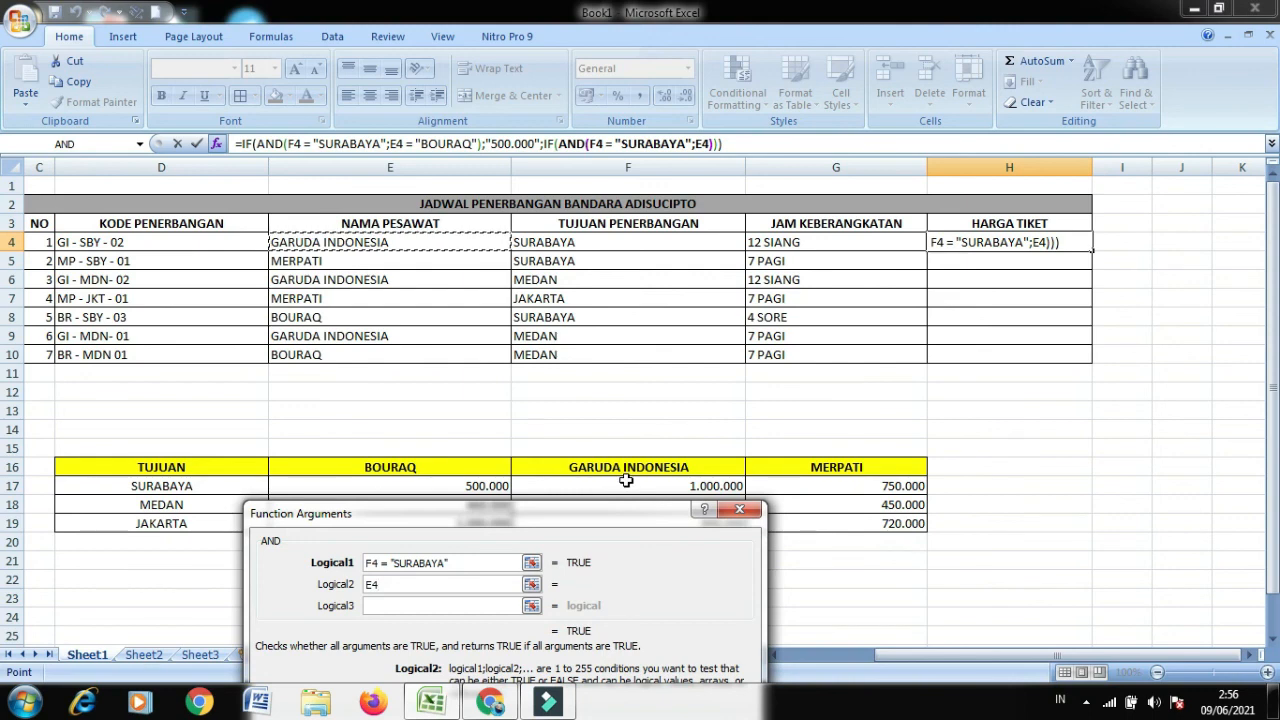
type("= ")
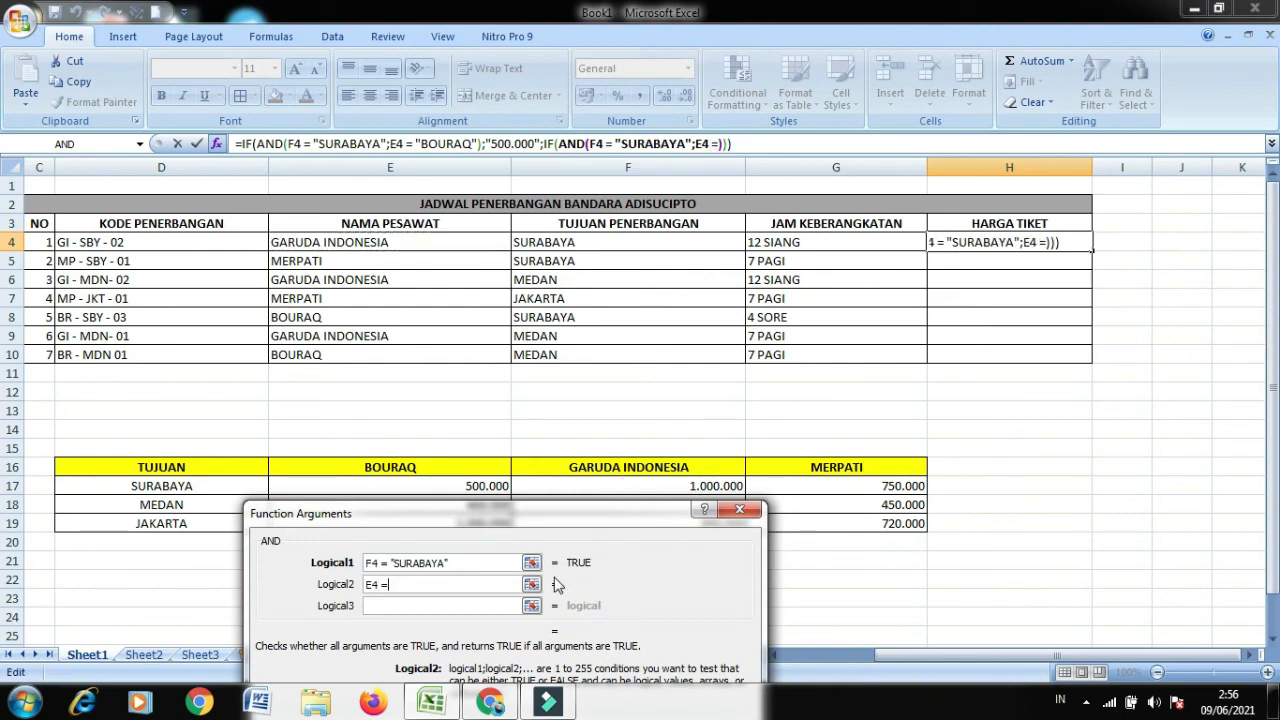
type("\"")
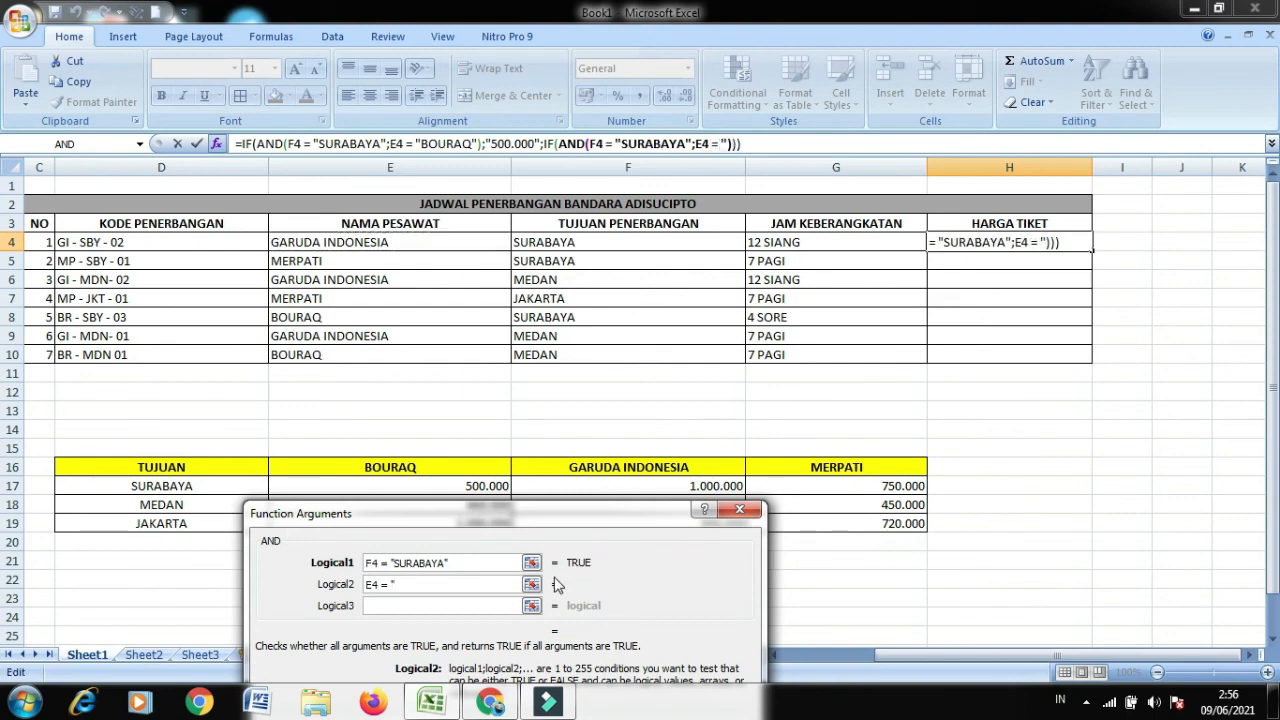
type("GARUDA ")
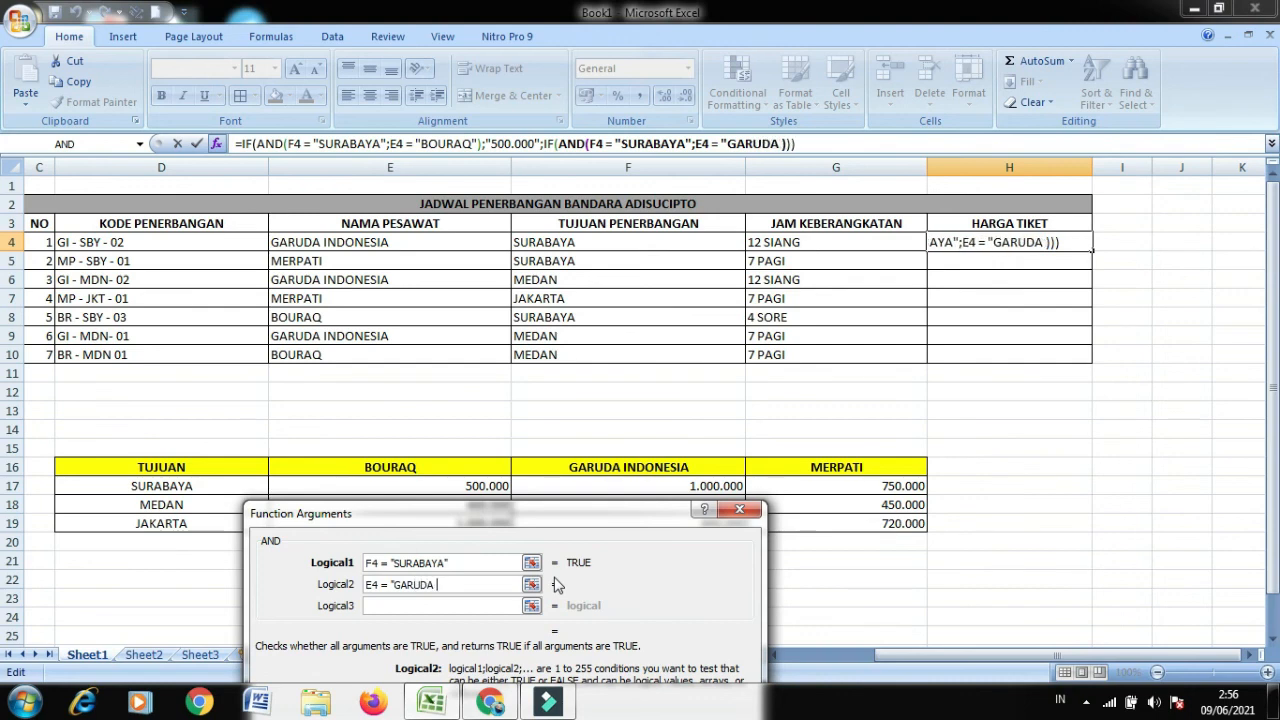
type("INDONESIA")
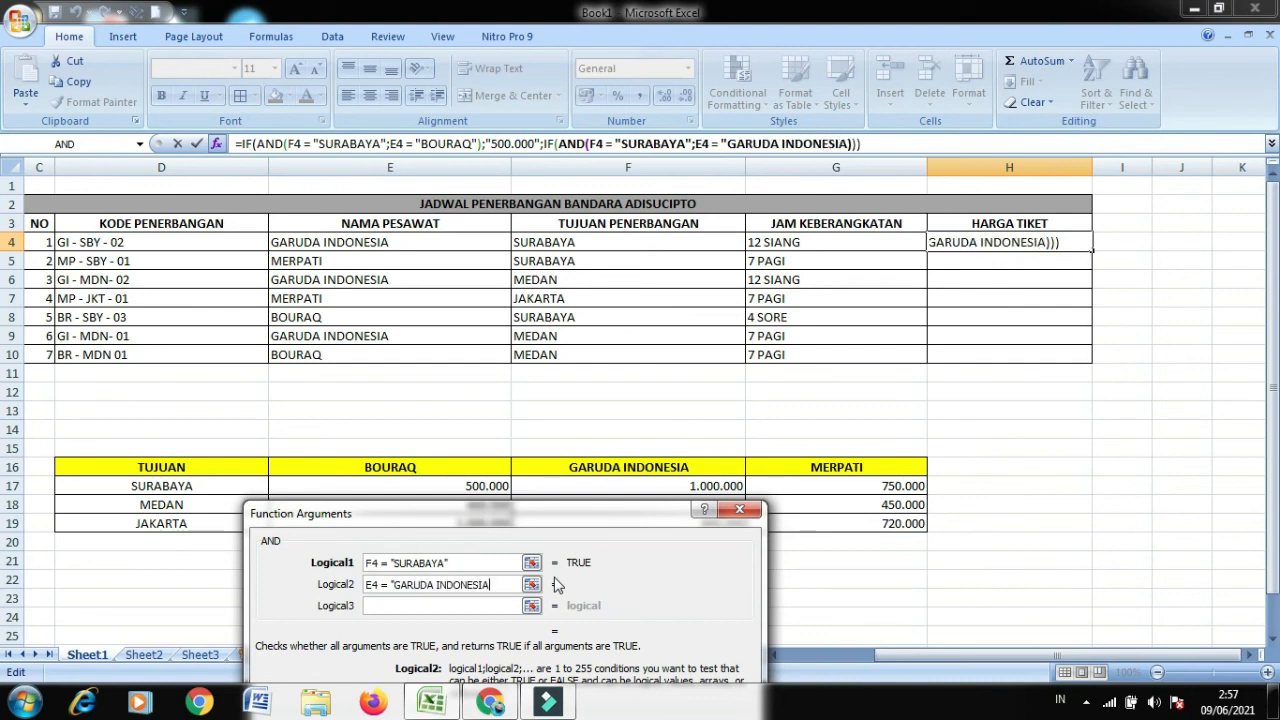
type("\"")
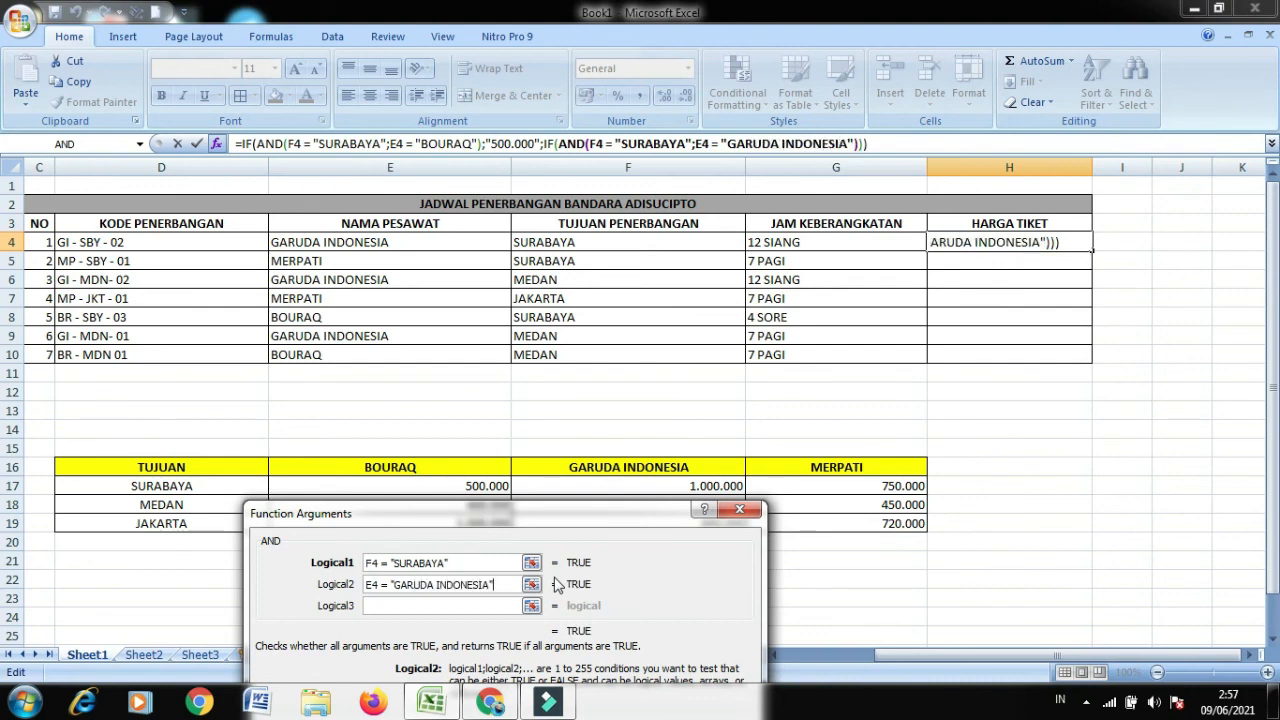
left_click(505, 606)
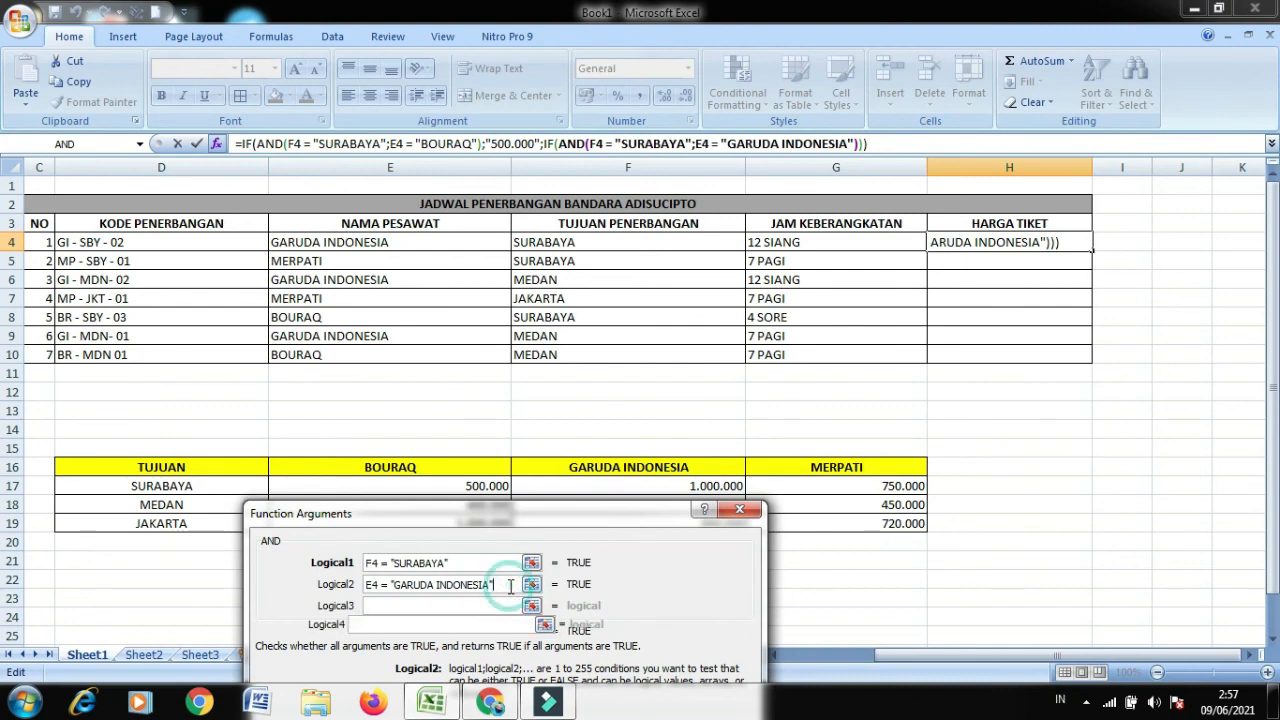
Step: Return to the second IF's arguments and set its value if true to 1.000.000
left_click(555, 146)
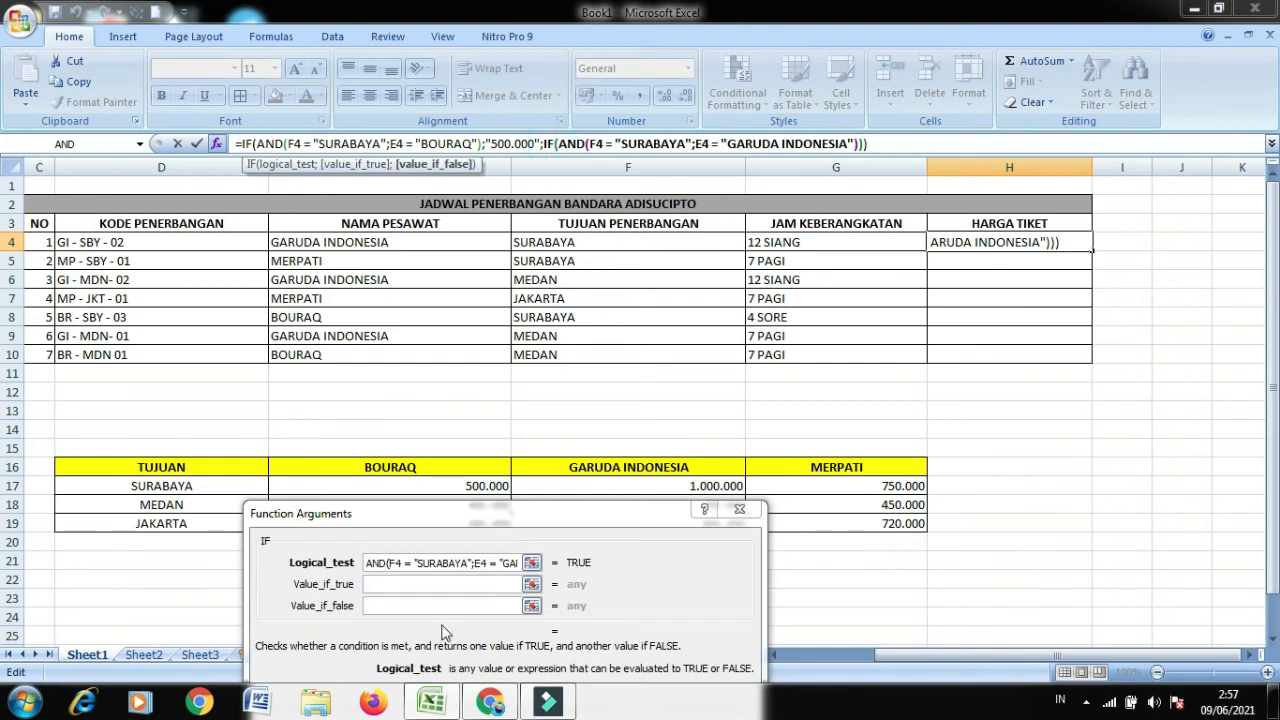
left_click(470, 588)
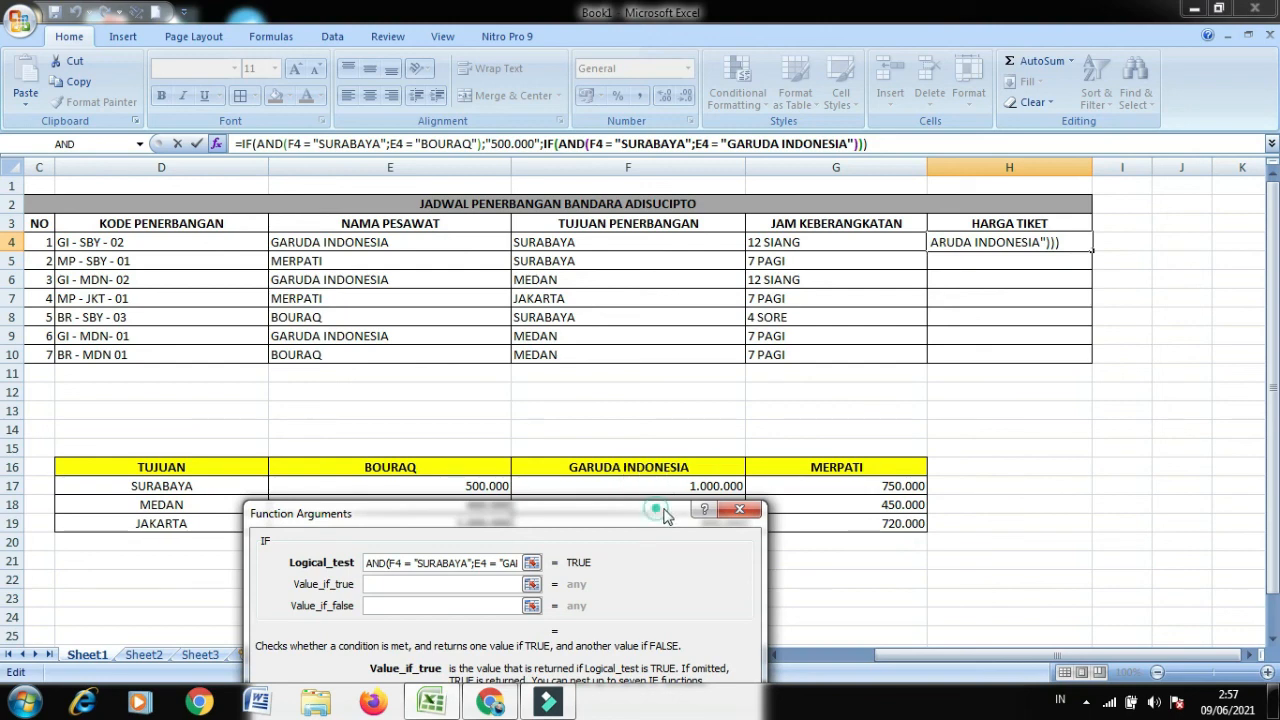
left_click_drag(658, 516, 696, 515)
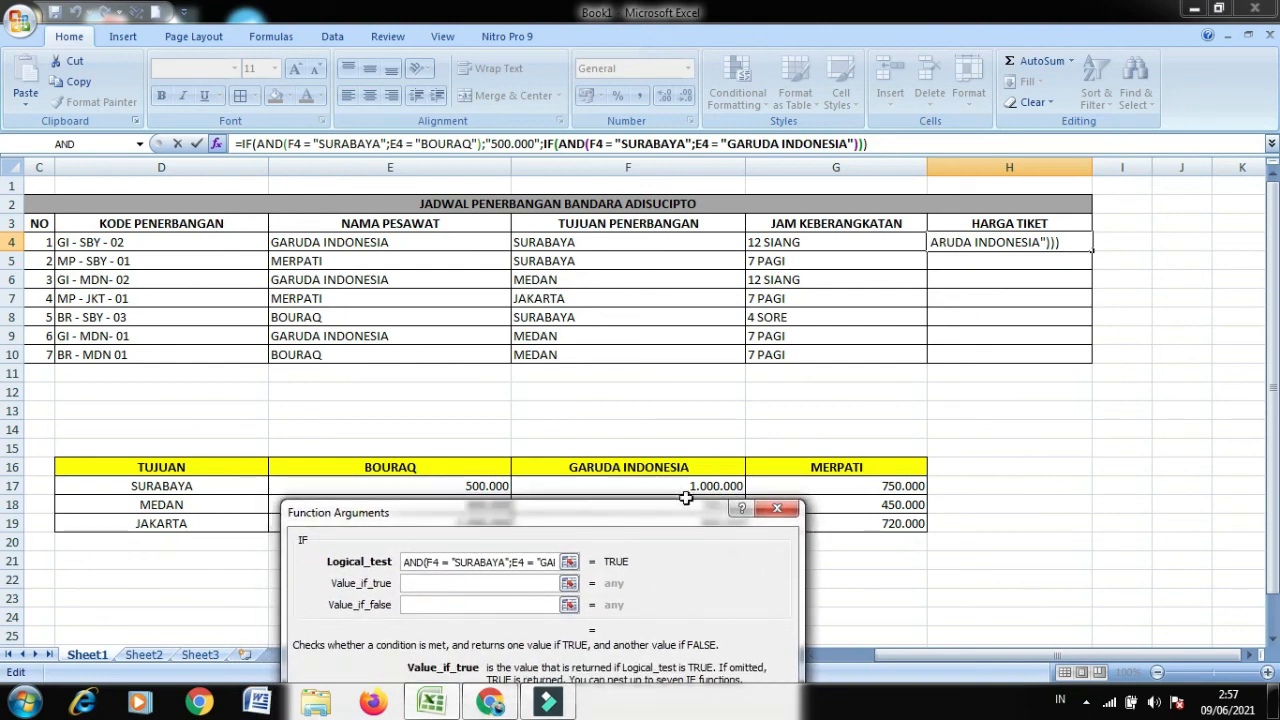
left_click(527, 582)
type("1.")
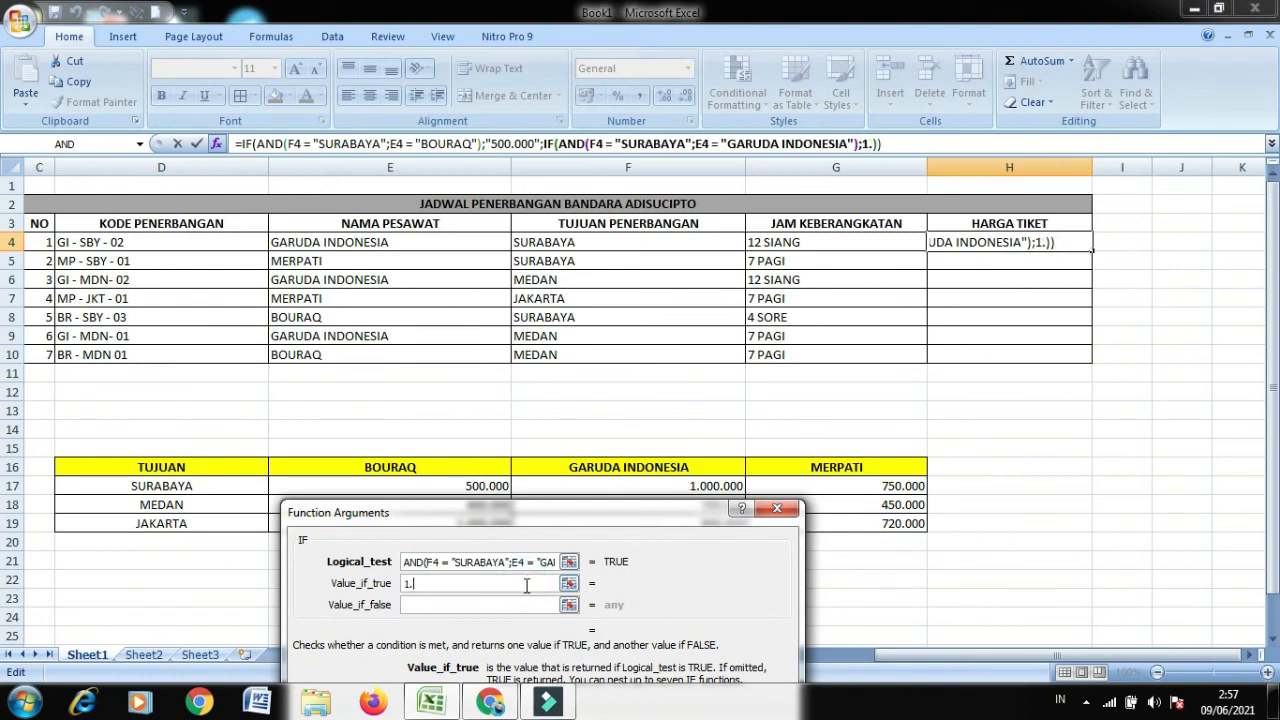
type("000.000")
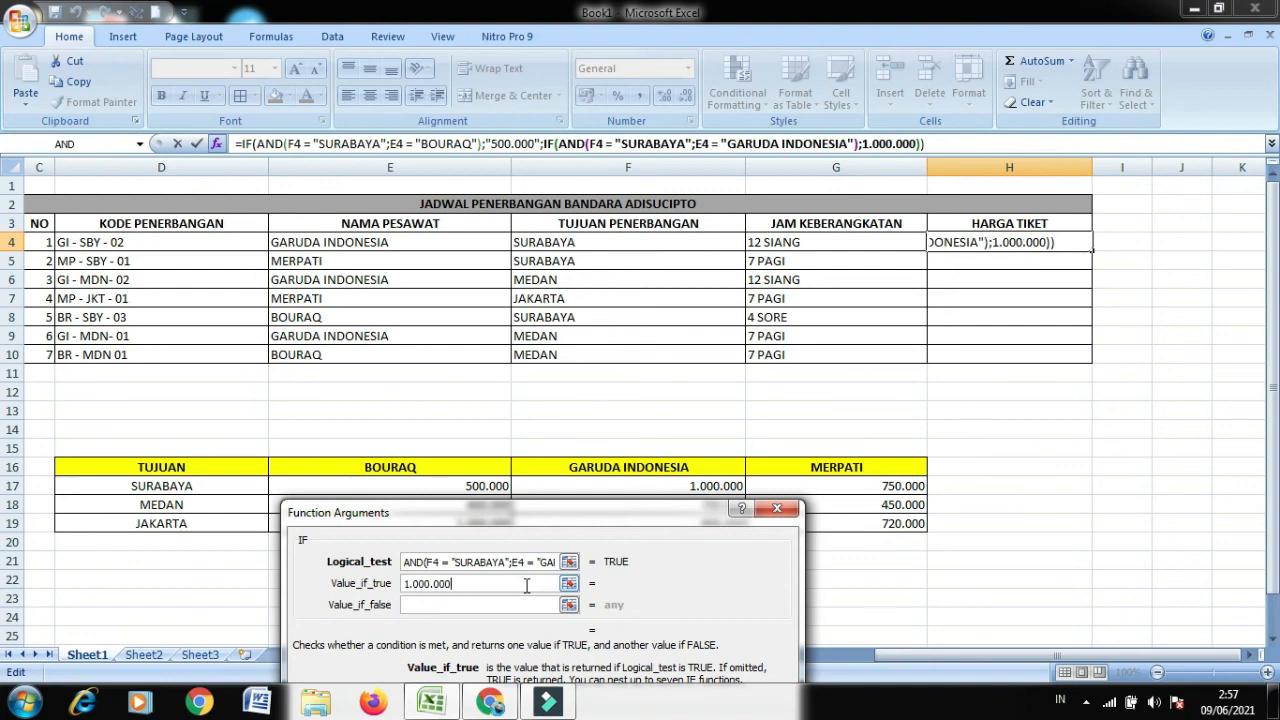
Step: Nest a third IF in the second IF's value if false, with an AND function as its logical test
left_click(477, 605)
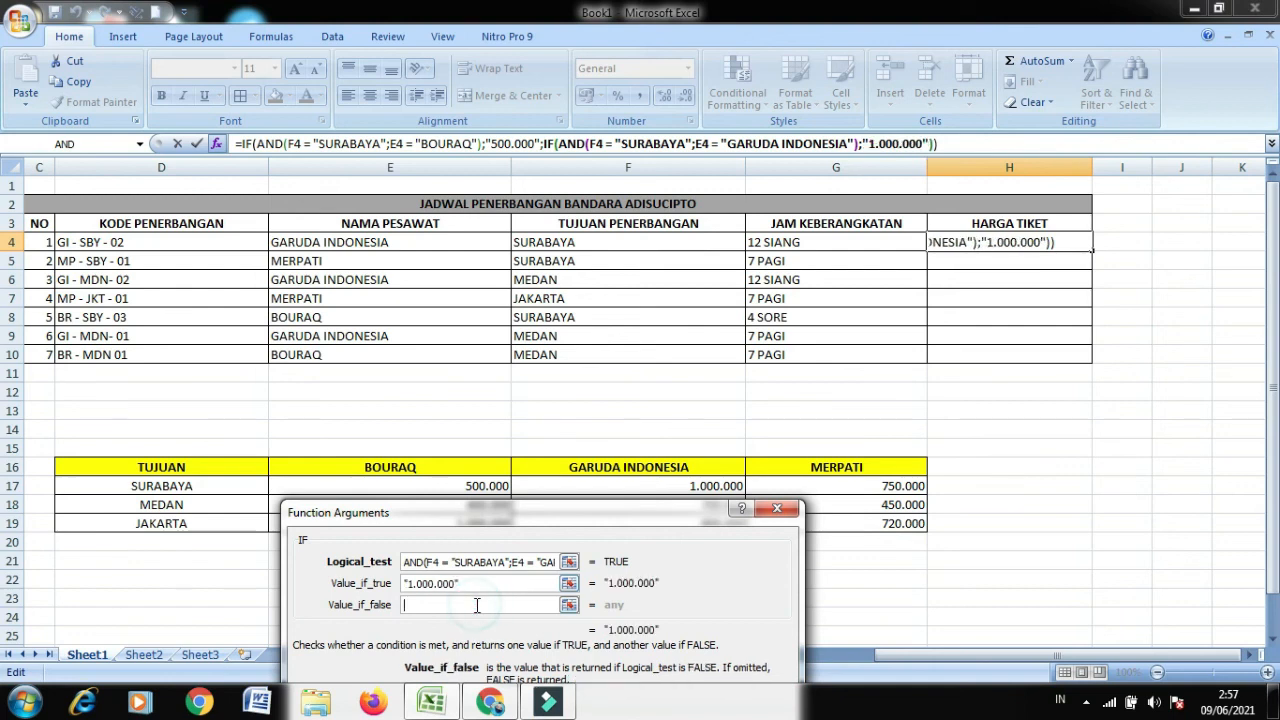
left_click(140, 143)
left_click(83, 183)
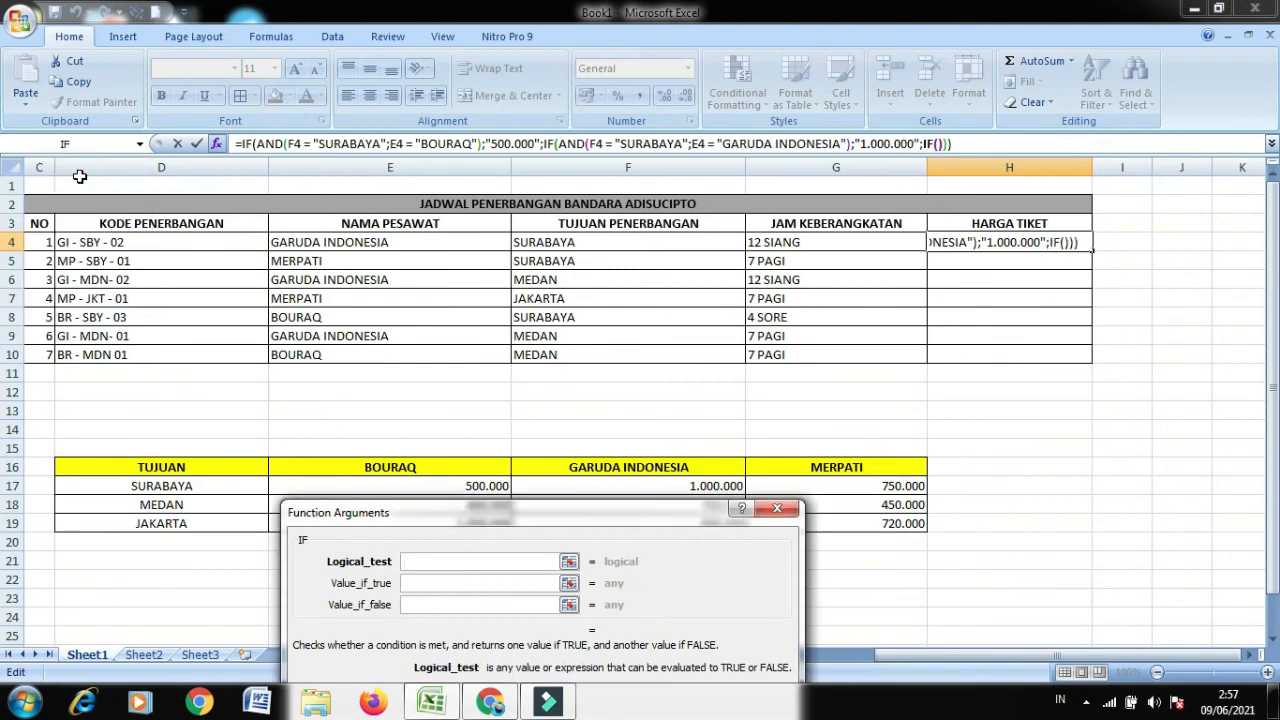
left_click(140, 143)
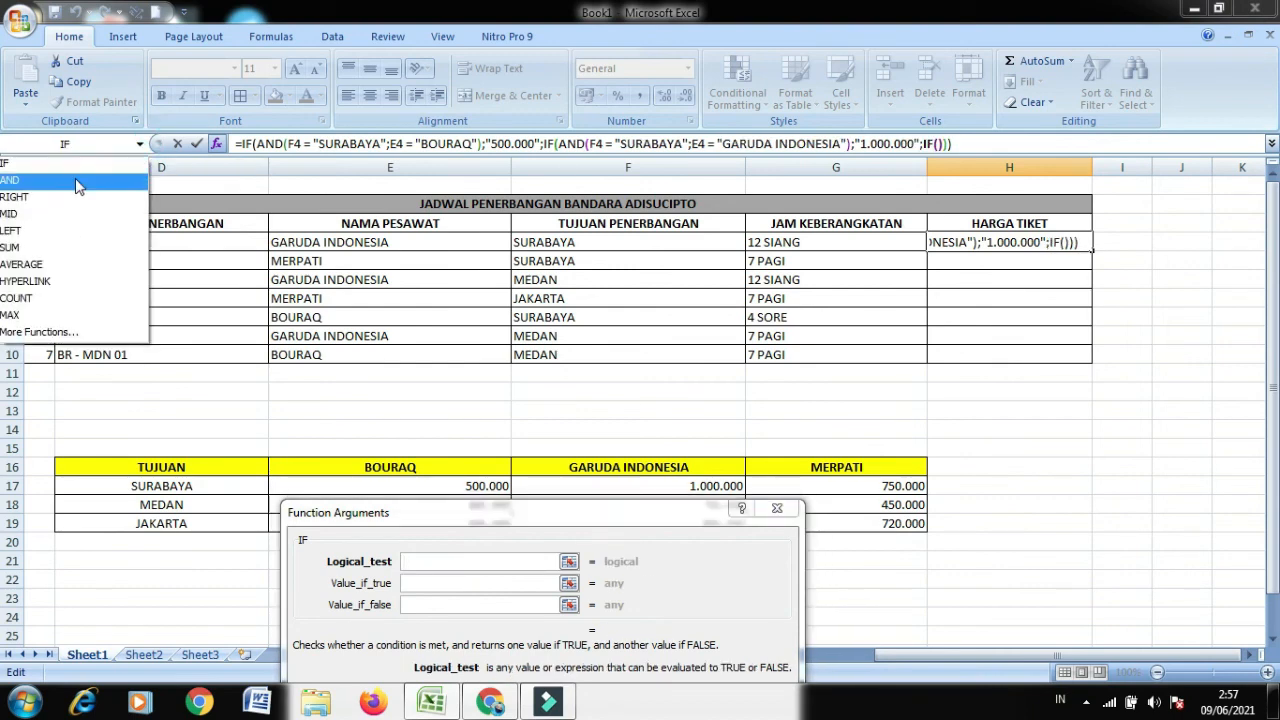
left_click(75, 178)
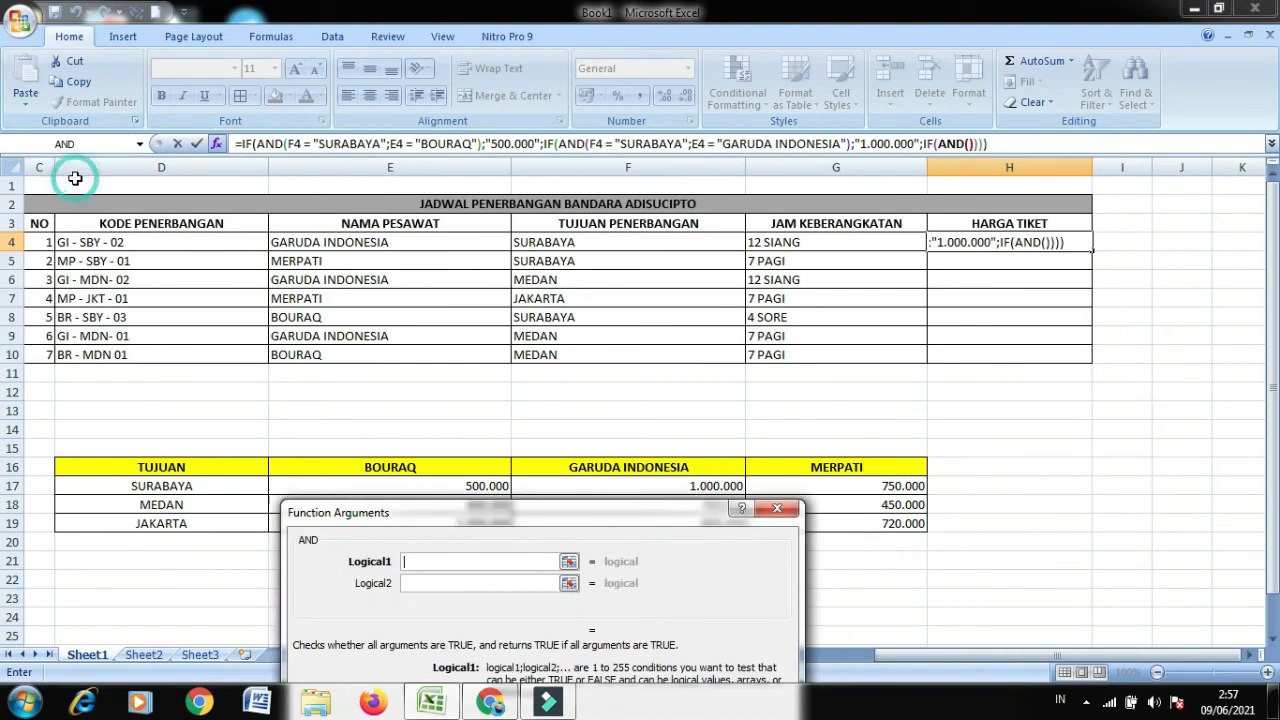
Step: Set the third AND function's first condition to F4 = "SURABAYA"
left_click(634, 247)
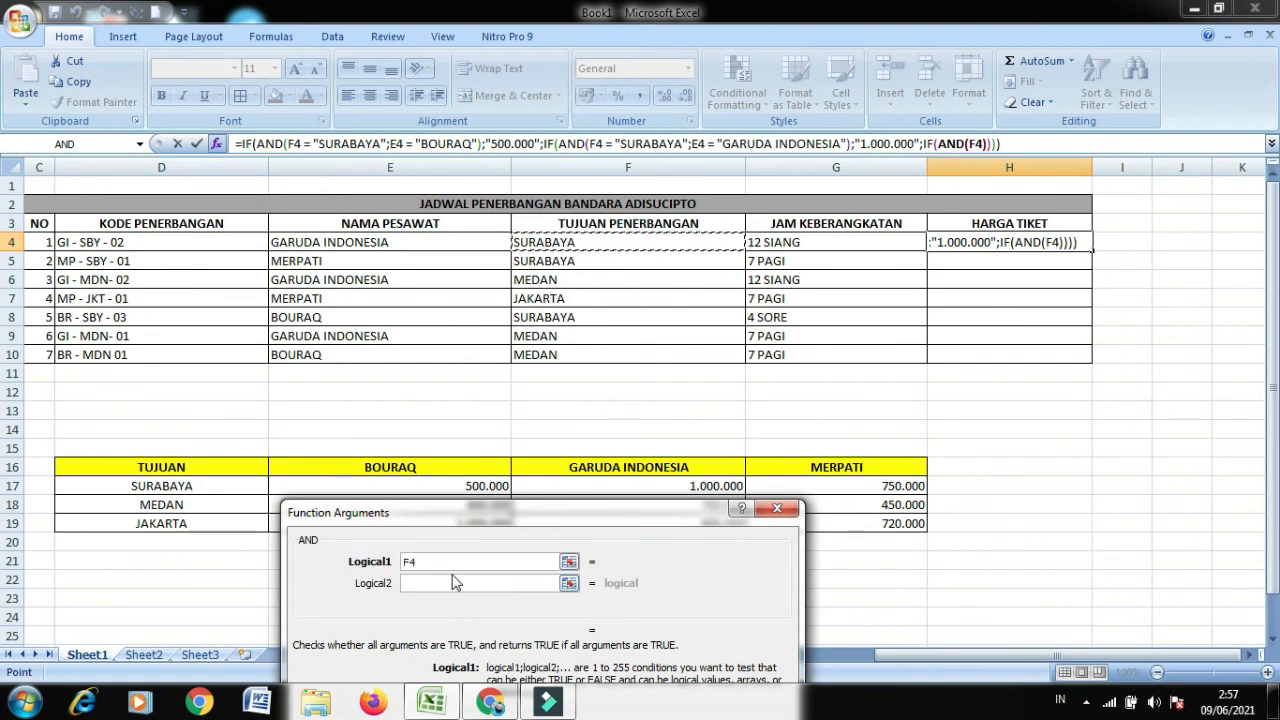
type("+")
key("BackSpace")
type("= SU")
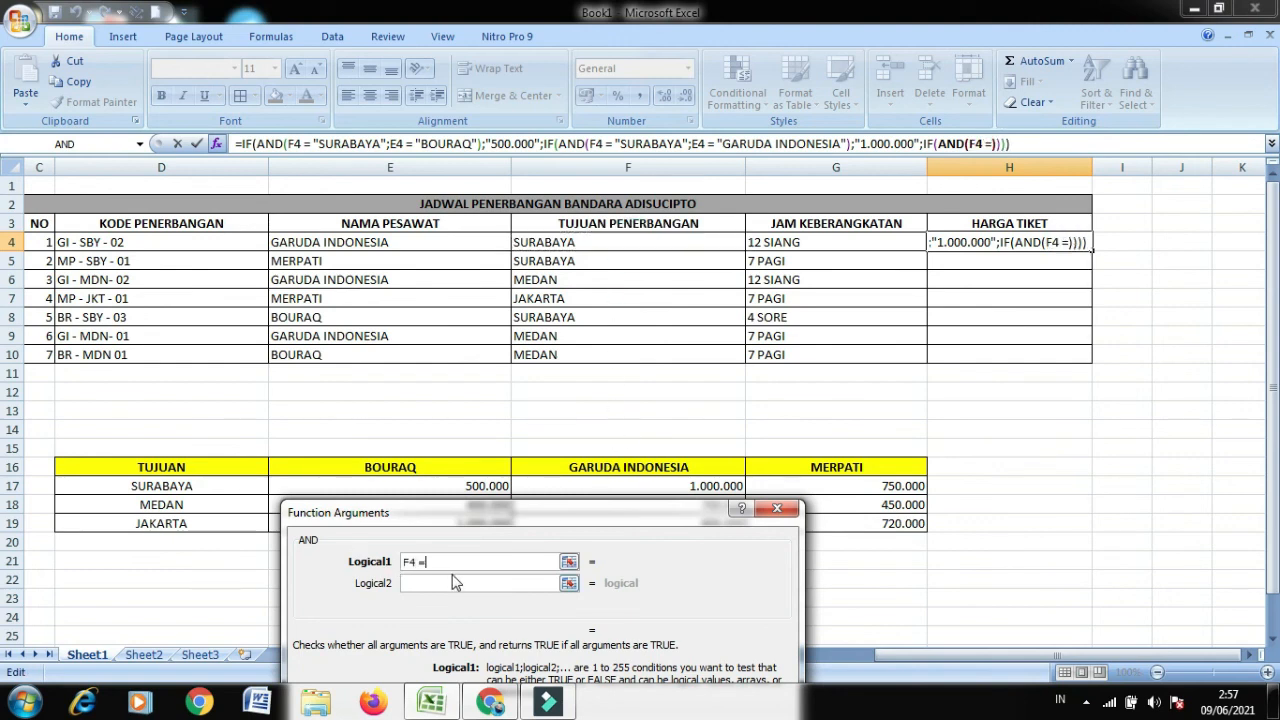
key("BackSpace")
key("BackSpace")
type("\"SURABAYA\"")
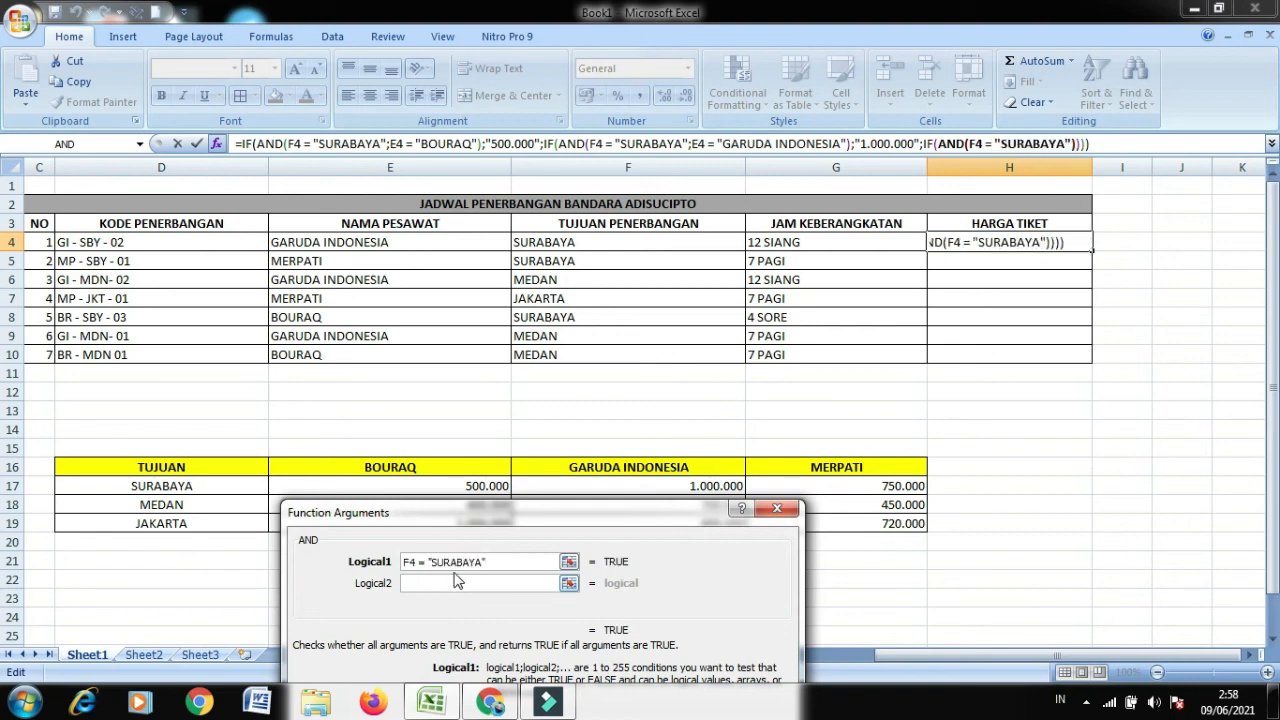
Step: Add E4 = "MERPATI" as the third AND function's other condition
left_click(455, 584)
left_click(453, 243)
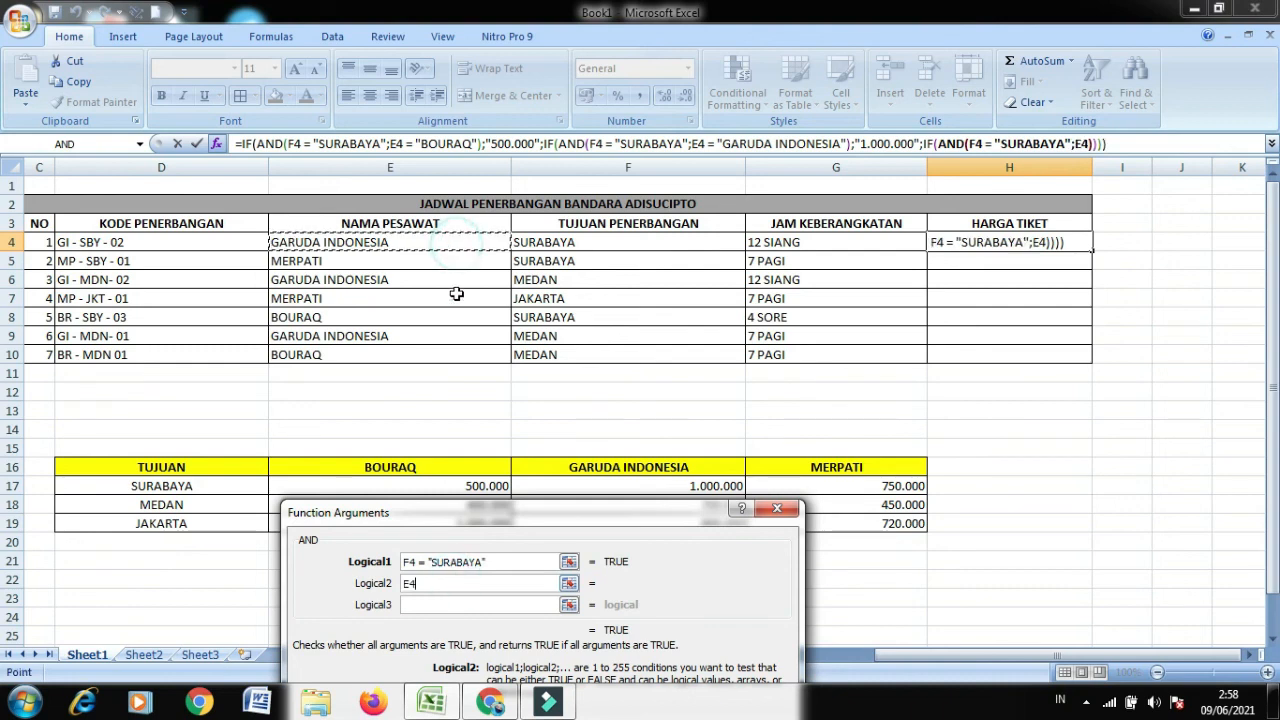
type("+")
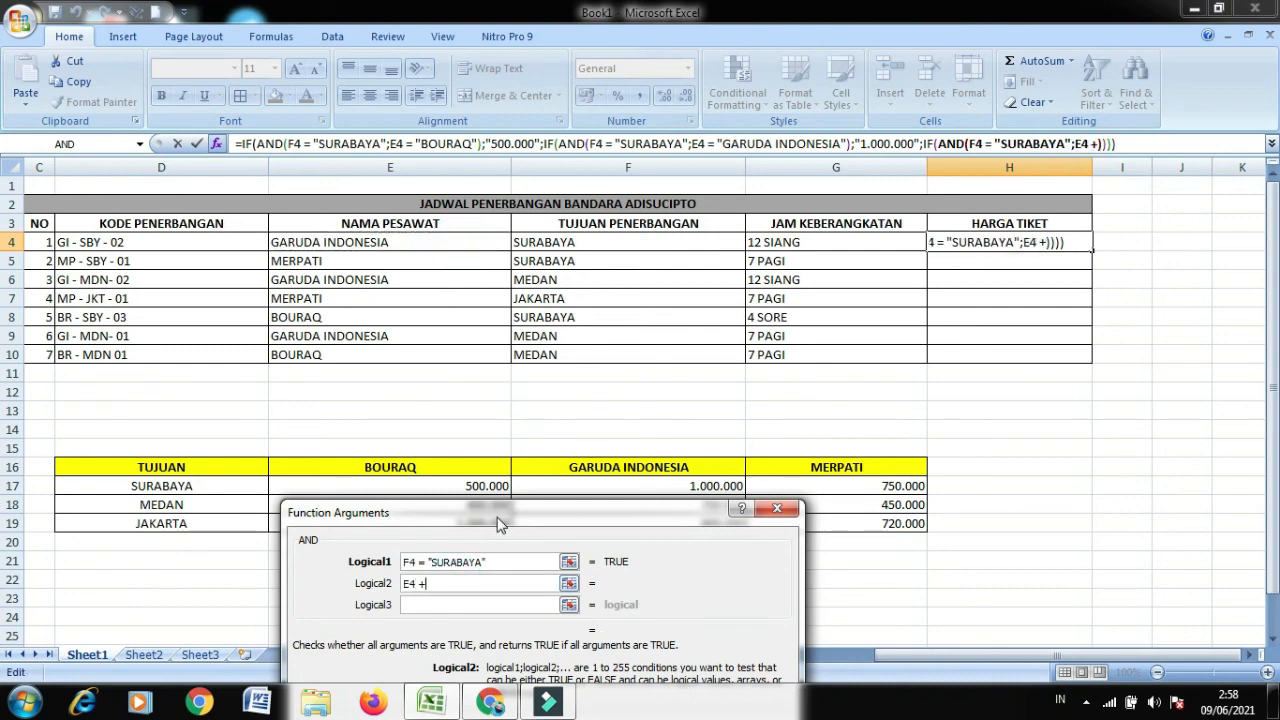
key("BackSpace")
type("= \"")
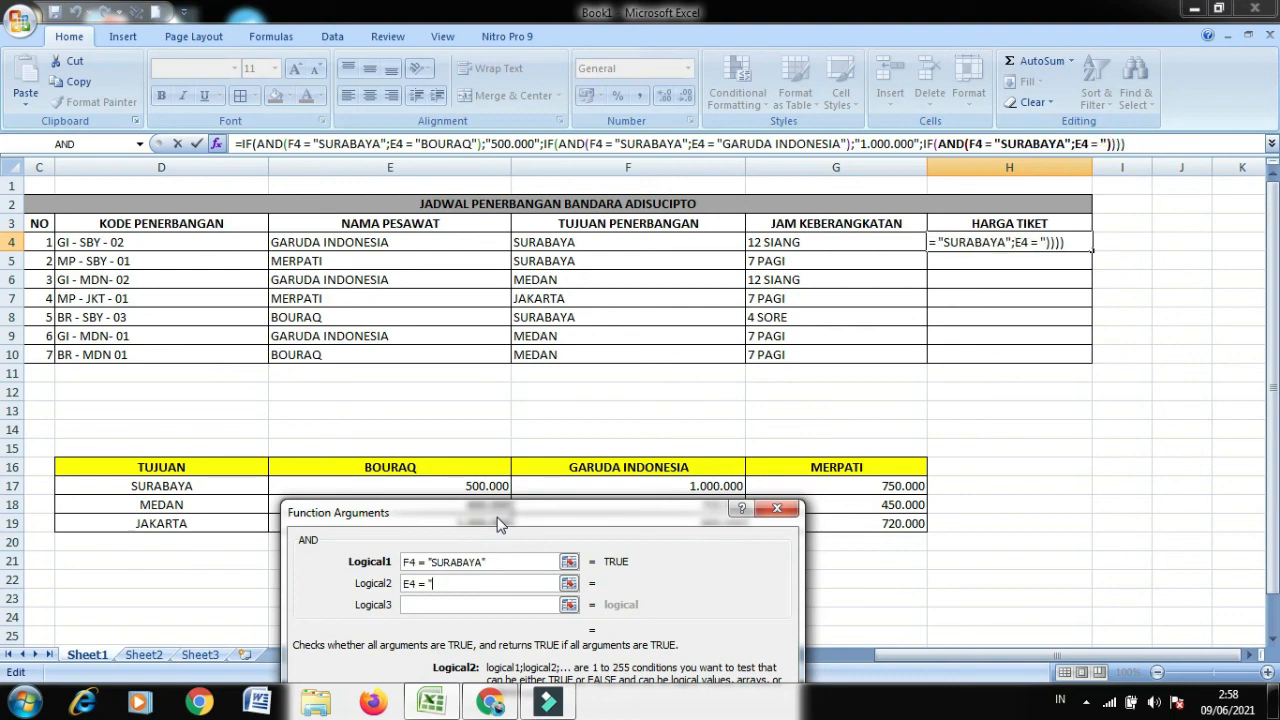
type("M")
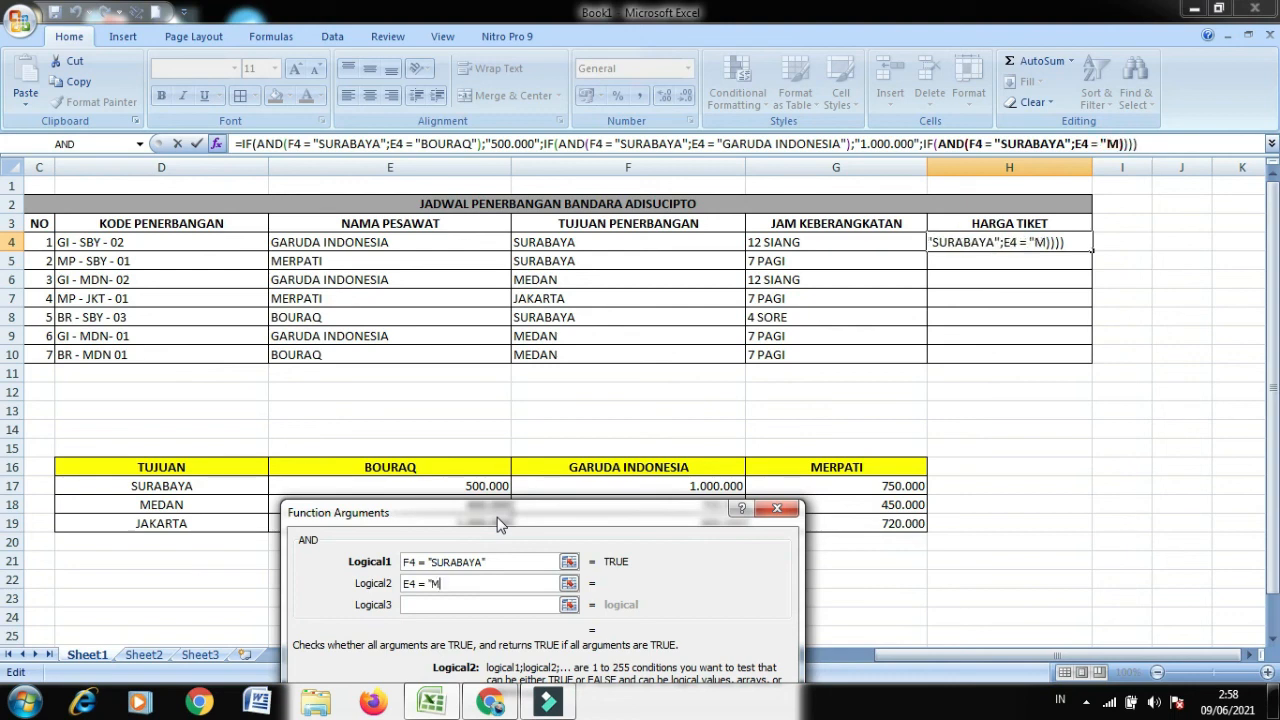
type("ERPATI\"")
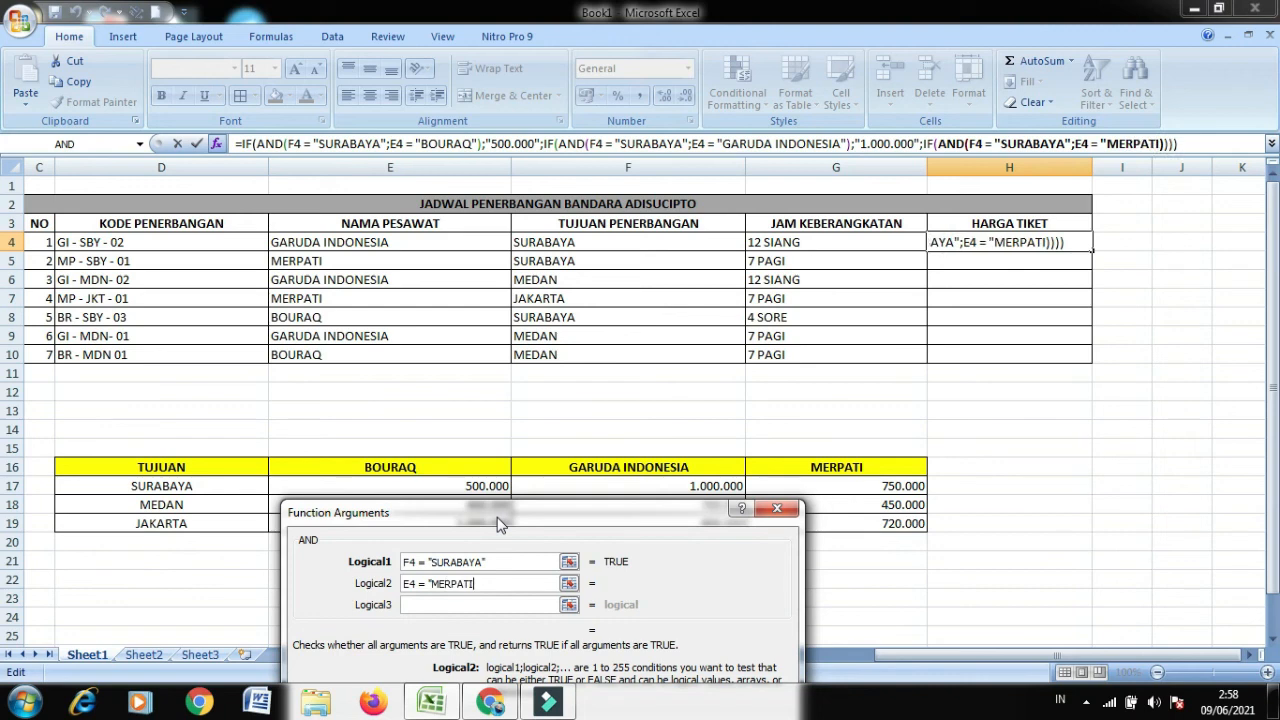
Step: Return to the third IF's arguments and set its value if true to 750.000
left_click(934, 143)
left_click(528, 583)
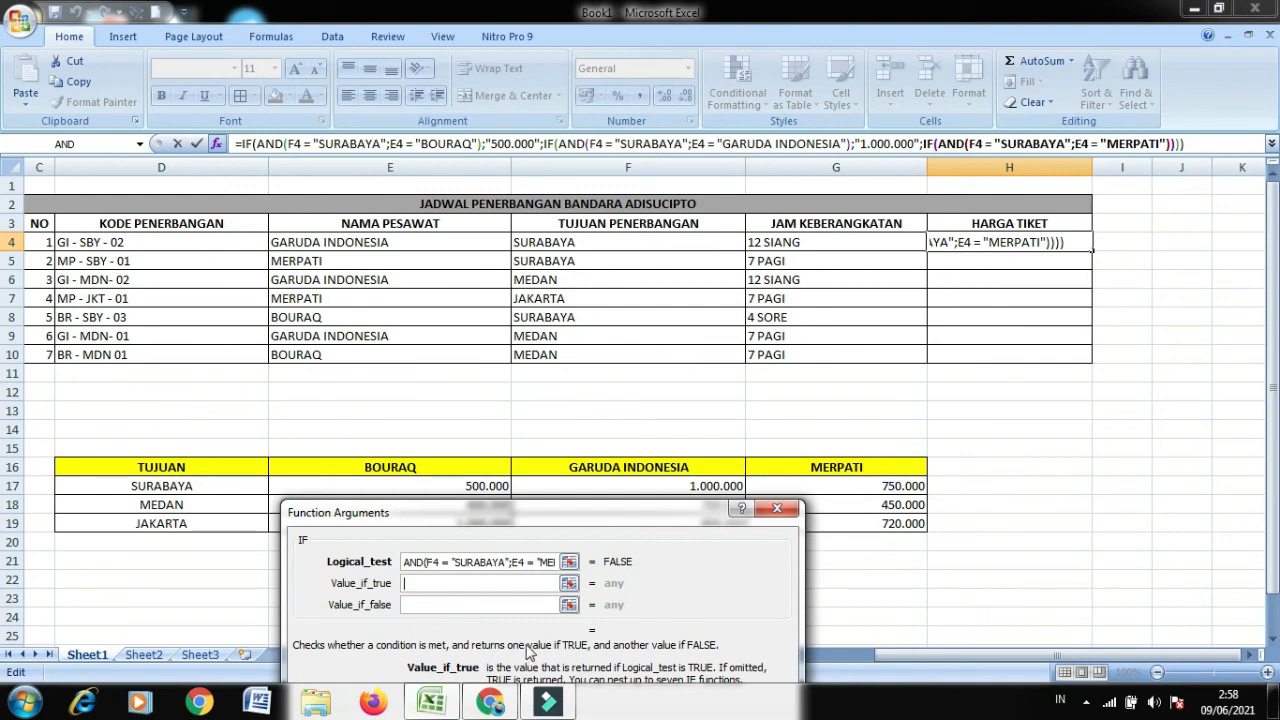
type("750")
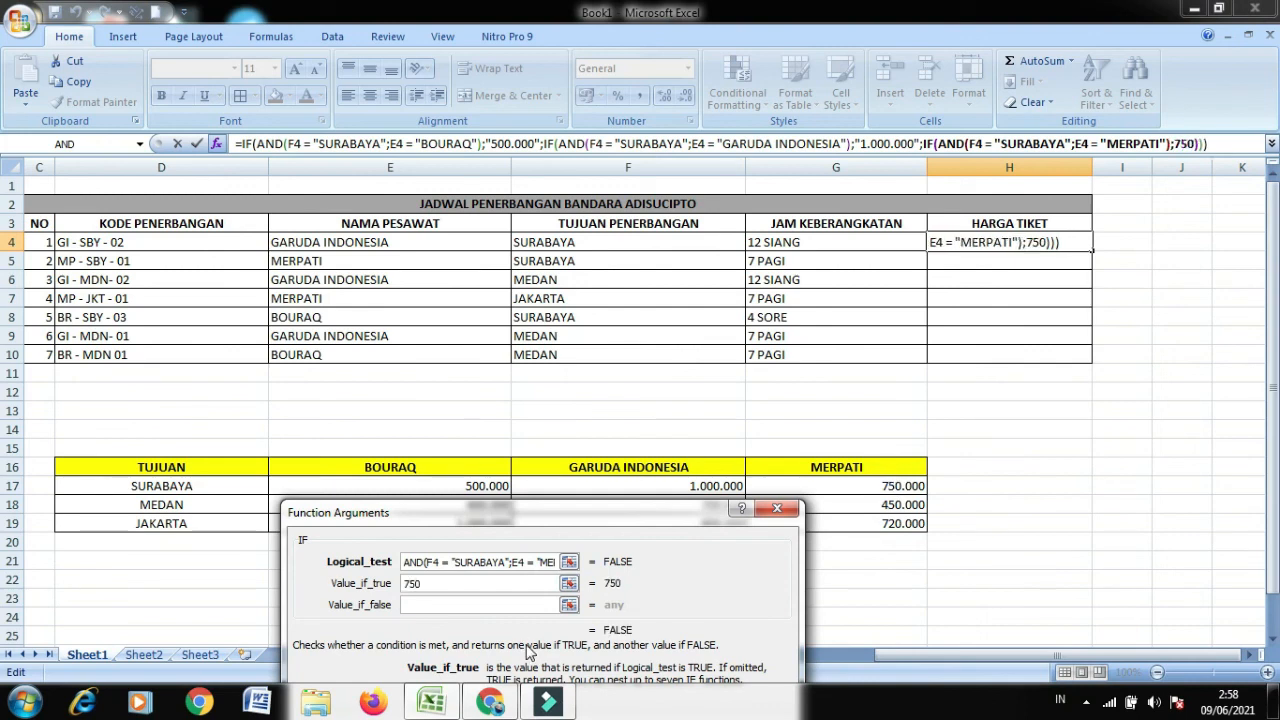
type(".000")
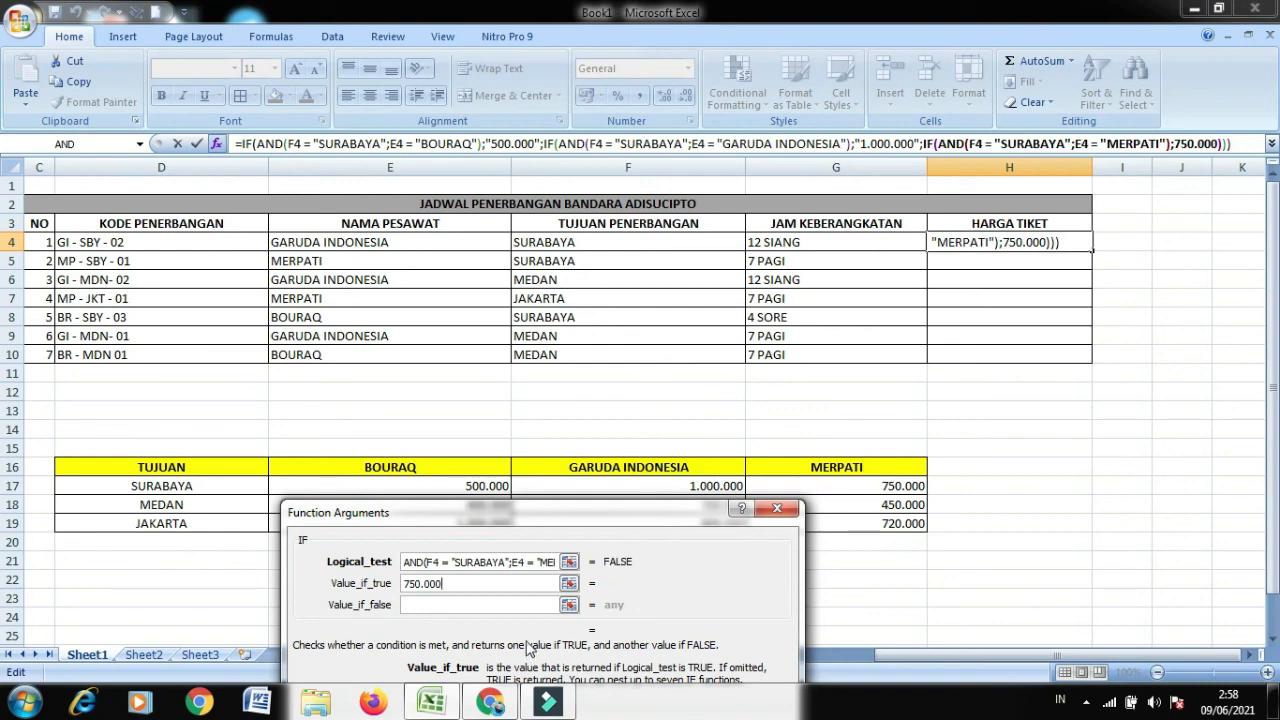
Step: Nest a fourth IF in the third IF's value if false, uncovering the whole price table behind the arguments dialog
left_click(501, 604)
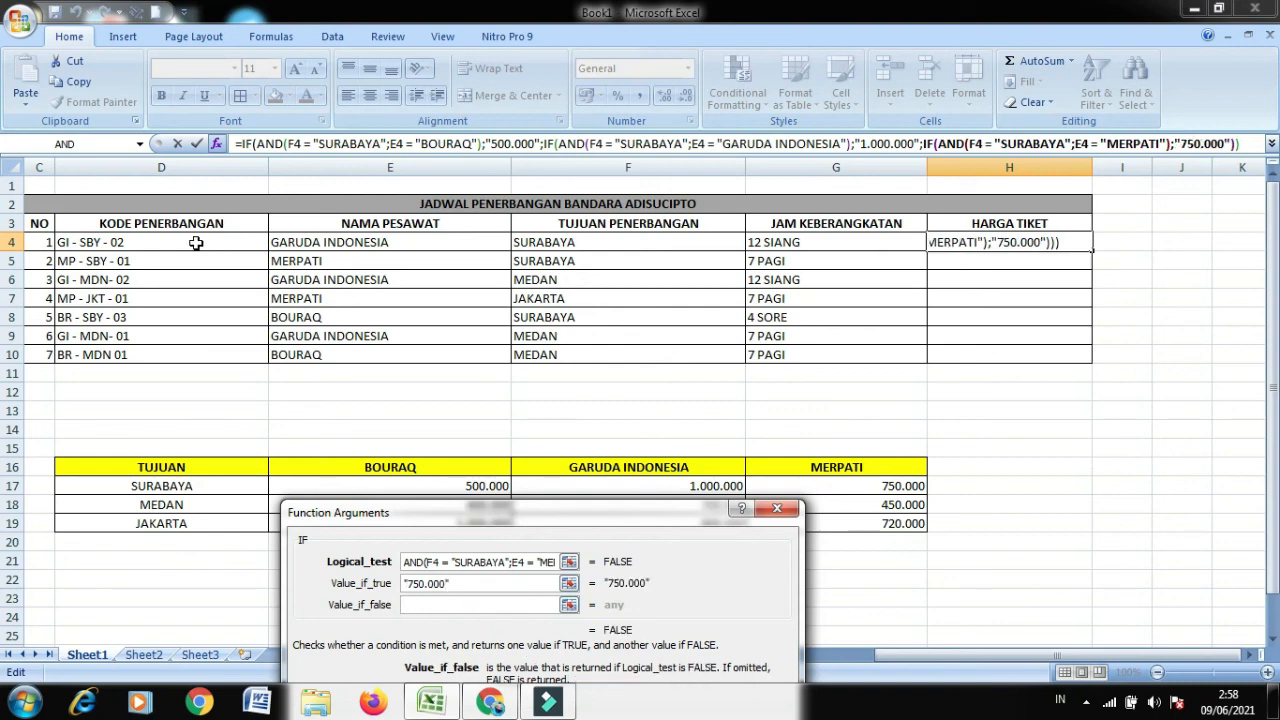
left_click(141, 145)
left_click(80, 180)
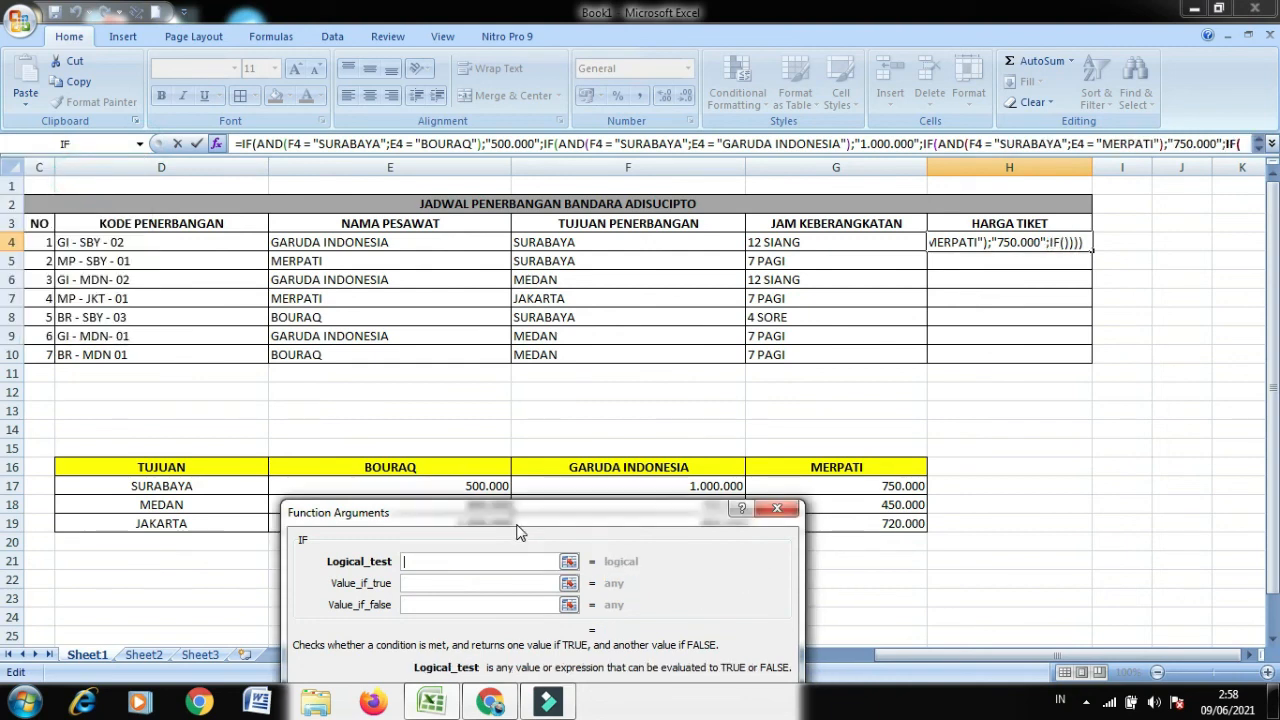
left_click_drag(528, 508, 521, 553)
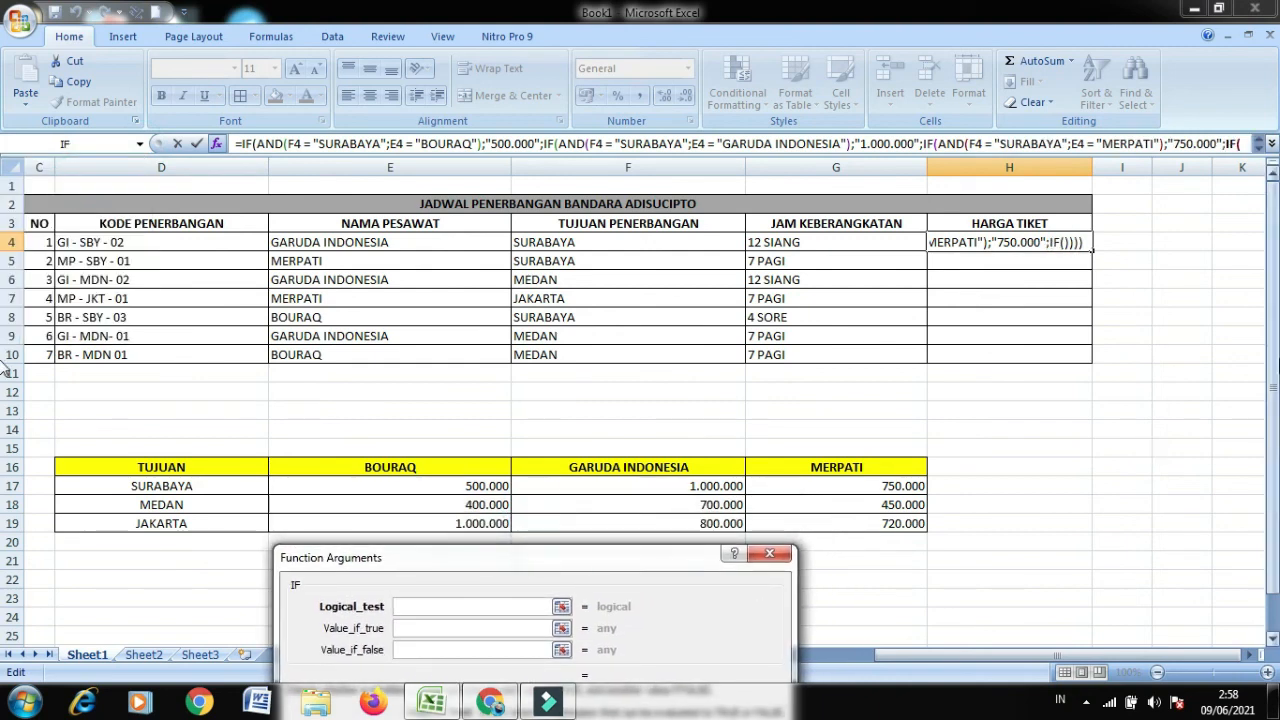
left_click_drag(1273, 366, 1273, 372)
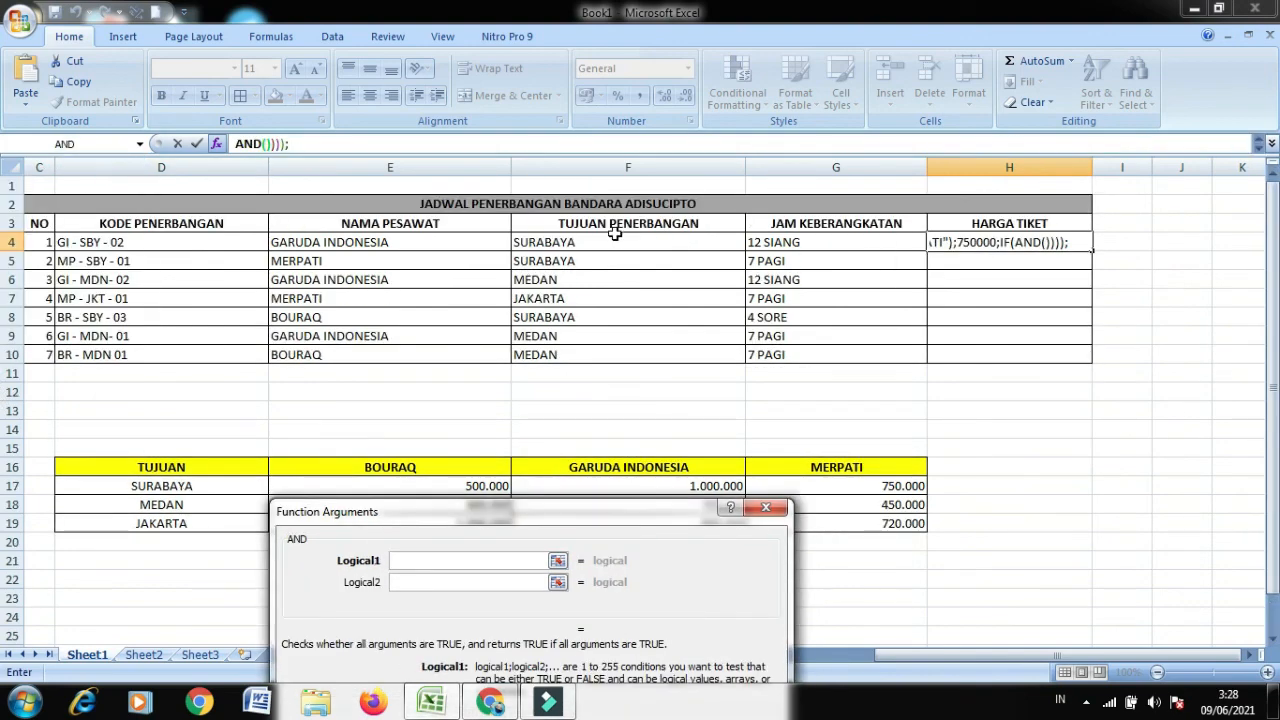
Step: Make the fourth IF's AND test check F4 = "MEDAN" and E4 = "BOURAQ"
type("F4 = \"SURABAYA\"")
double_click(443, 480)
type("MEDAN")
key("Tab")
type("E4 = \"BOURAQ\"")
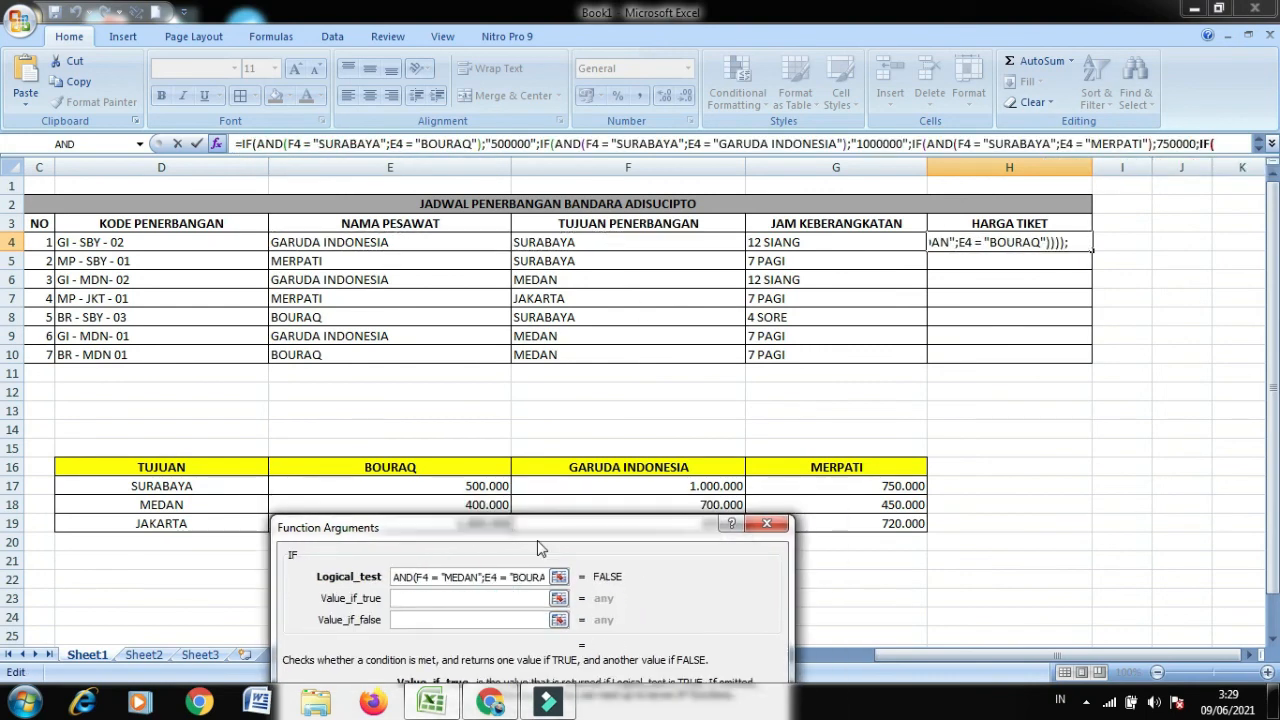
Step: Set the fourth IF's value if true to 400000 and nest a fifth IF testing F4 = "MEDAN" and E4 = "GARUDA INDONESIA"
type("400000;IF(AND(F4 = \"MEDAN\")))));")
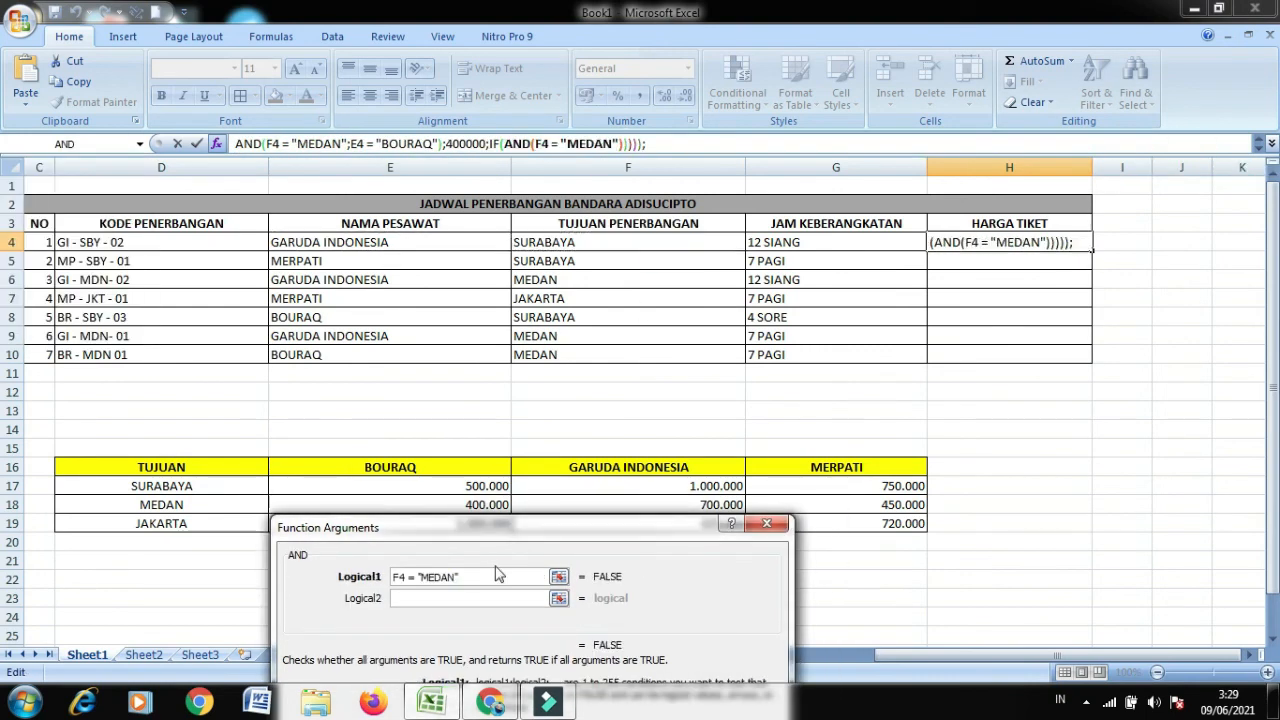
key("Tab")
type("E4 = \"GARUDA INDONESIA")
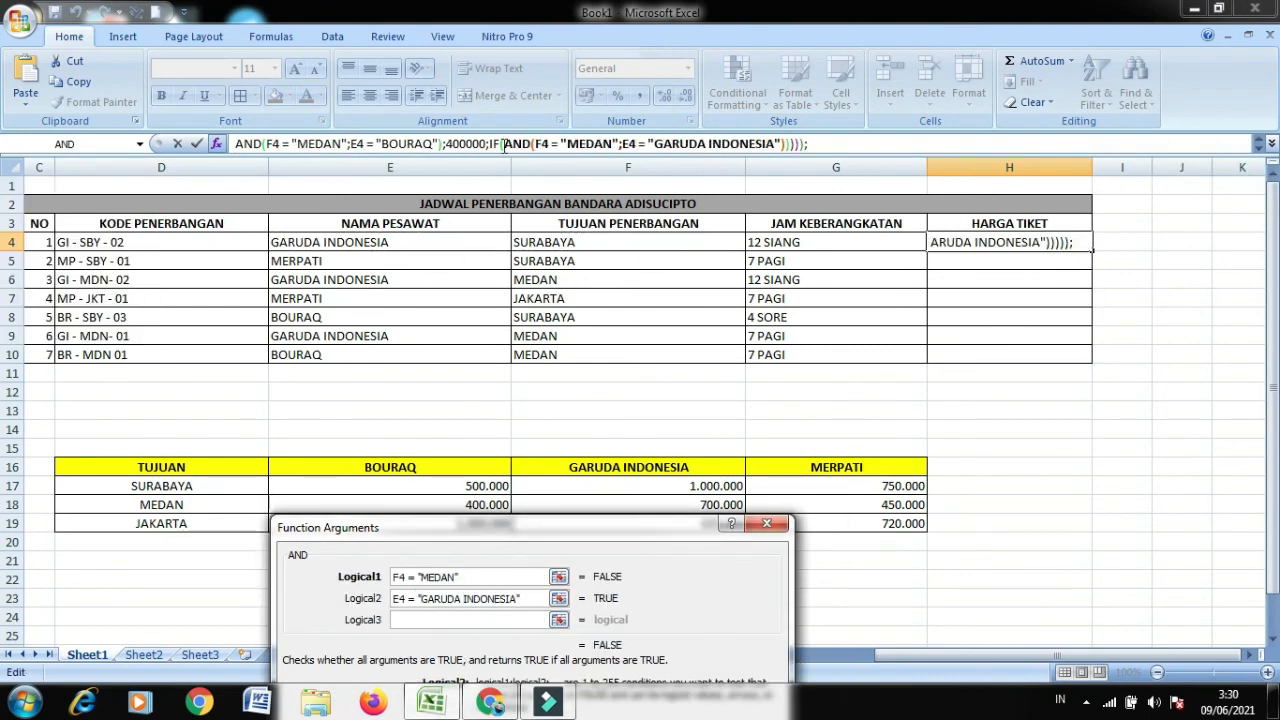
Step: Return 700000 from the fifth IF and nest a sixth IF returning 450000 when F4 = "MEDAN" and E4 = "MERPATI"
left_click(496, 144)
left_click(515, 598)
type("700000;IF(AND(F4 = \"MEDAN\";E4 = \"MERPATI\"")
left_click(832, 144)
left_click(515, 598)
type("450000")
Step: Nest a seventh IF that returns 1000000 when F4 = "JAKARTA" and E4 = "BOURAQ"
left_click(470, 620)
left_click(65, 144)
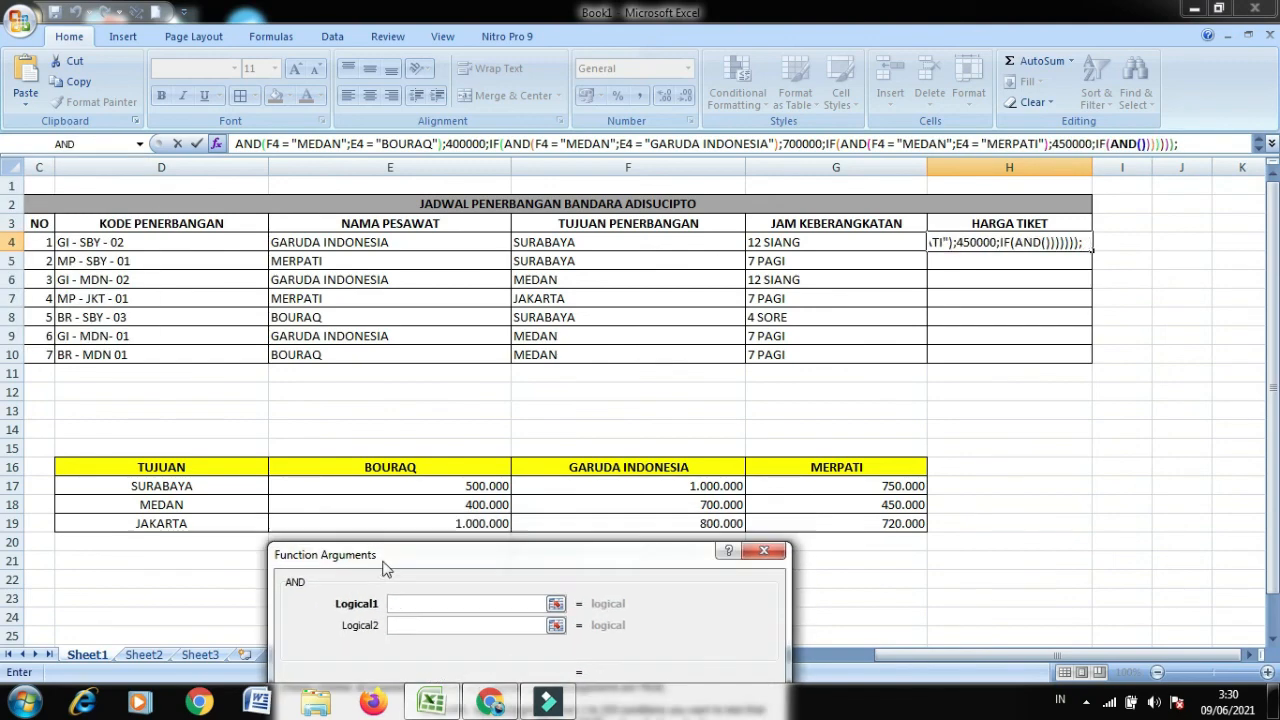
type("F4 = \"JAKARTA\"")
left_click_drag(470, 604, 406, 603)
left_click(460, 625)
type("E4 = \"BOURAQ\"")
left_click(1100, 145)
type("1000000")
Step: Nest an eighth IF that returns 800000 when F4 = "JAKARTA" and E4 = "GARUDA INDONESIA"
left_click(470, 647)
left_click(65, 144)
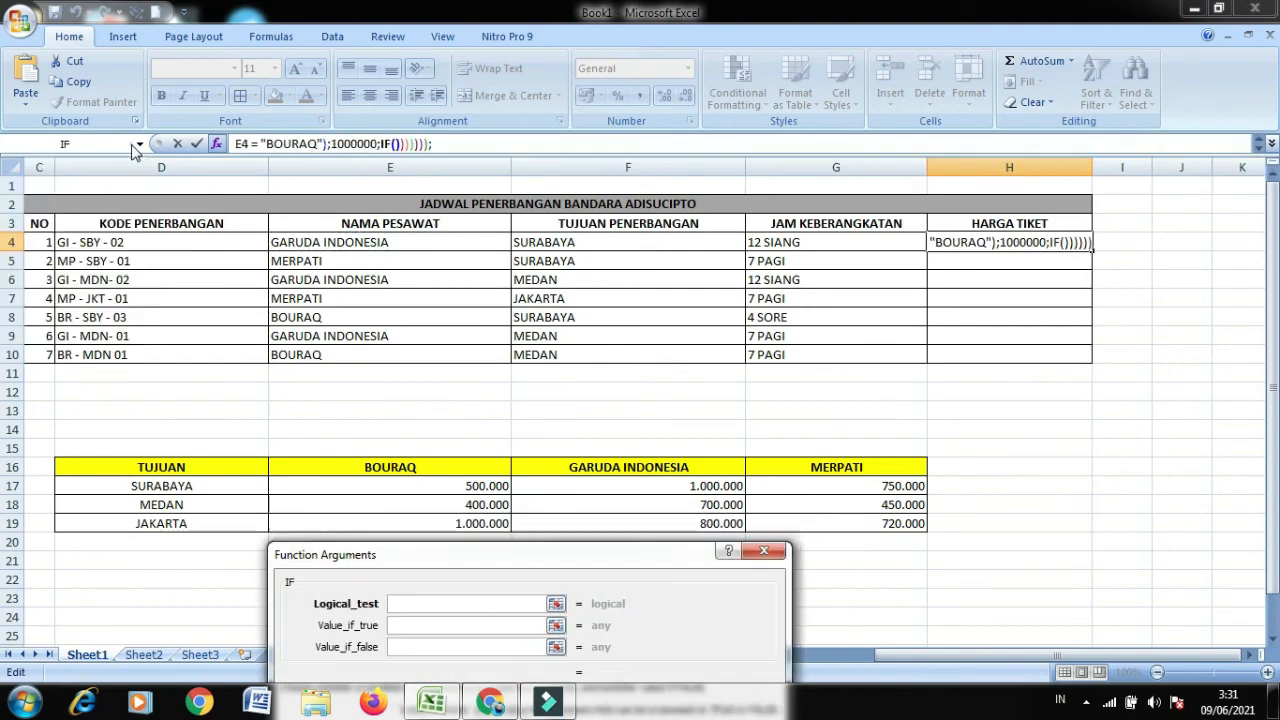
left_click(139, 144)
left_click(65, 144)
type("F4 = \"JAKARTA\"")
left_click(460, 625)
type("E4 = \"GARUDA\" INDONESIA")
left_click(387, 144)
left_click(452, 627)
type("800000")
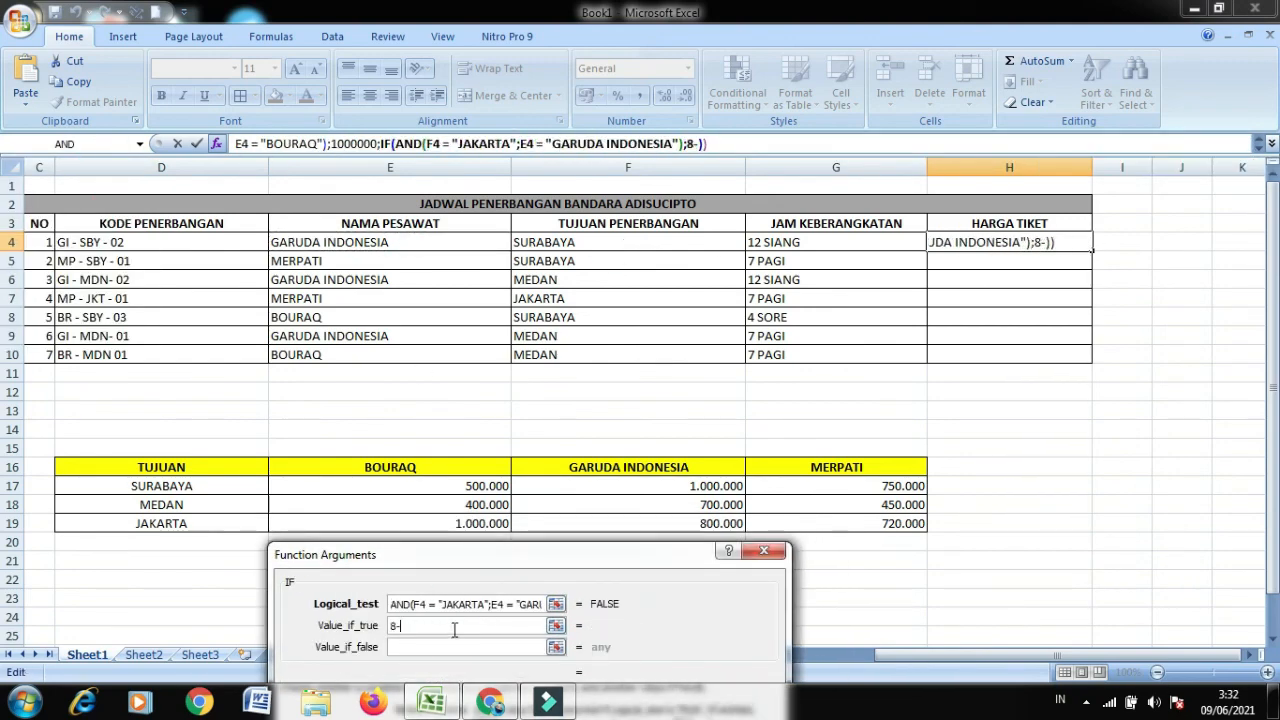
Step: Nest a last IF returning 720000 when F4 = "JAKARTA" and E4 = "MERPATI", otherwise TIDAK ADA TIKET
left_click(566, 245)
type("= \"JAKARTA\";E4 = \"MERPATI\");720000")
left_click(518, 648)
type("TIDAK ADA TIKET")
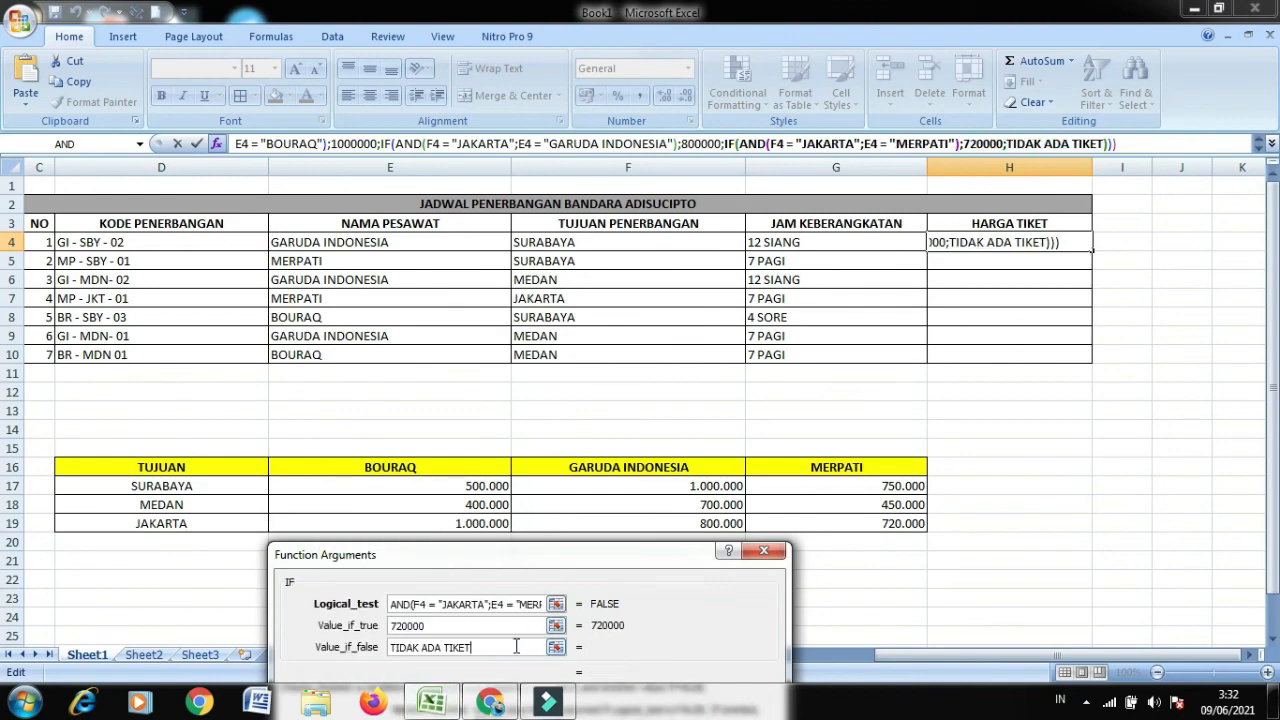
Step: Commit the nested ticket price formula in H4 and accept the proposed formula correction
left_click_drag(580, 560, 544, 337)
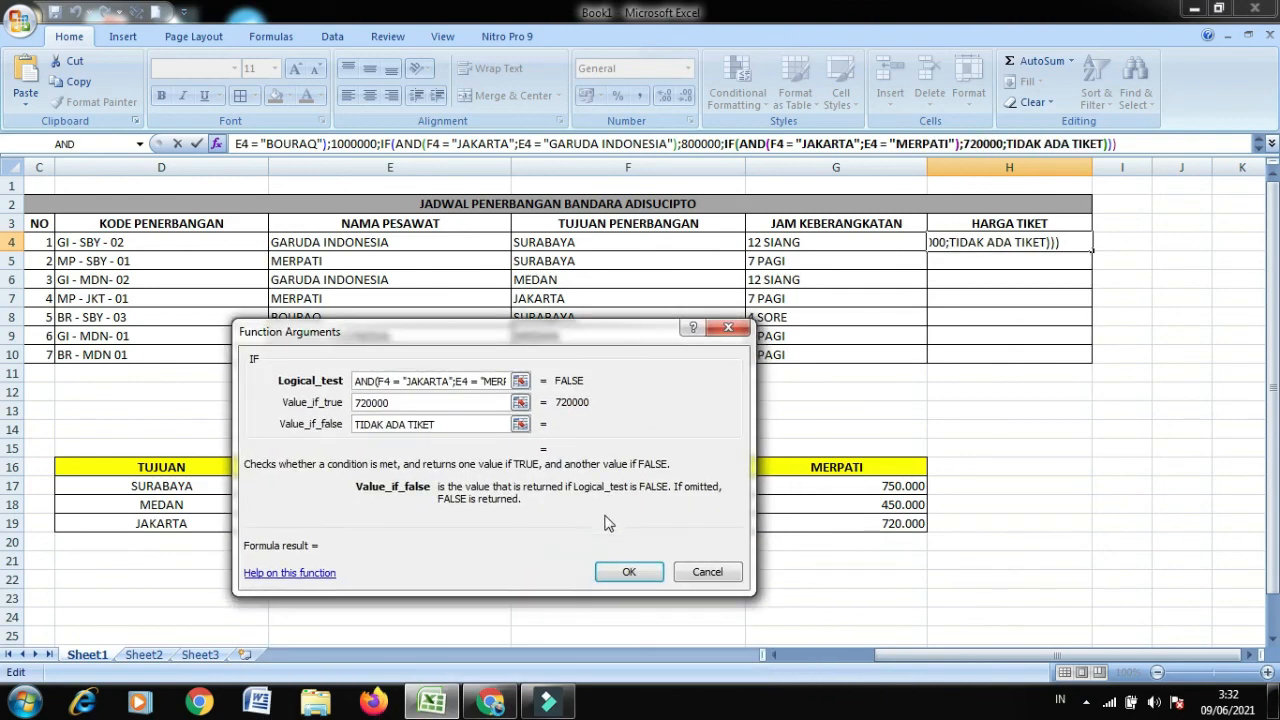
left_click(629, 573)
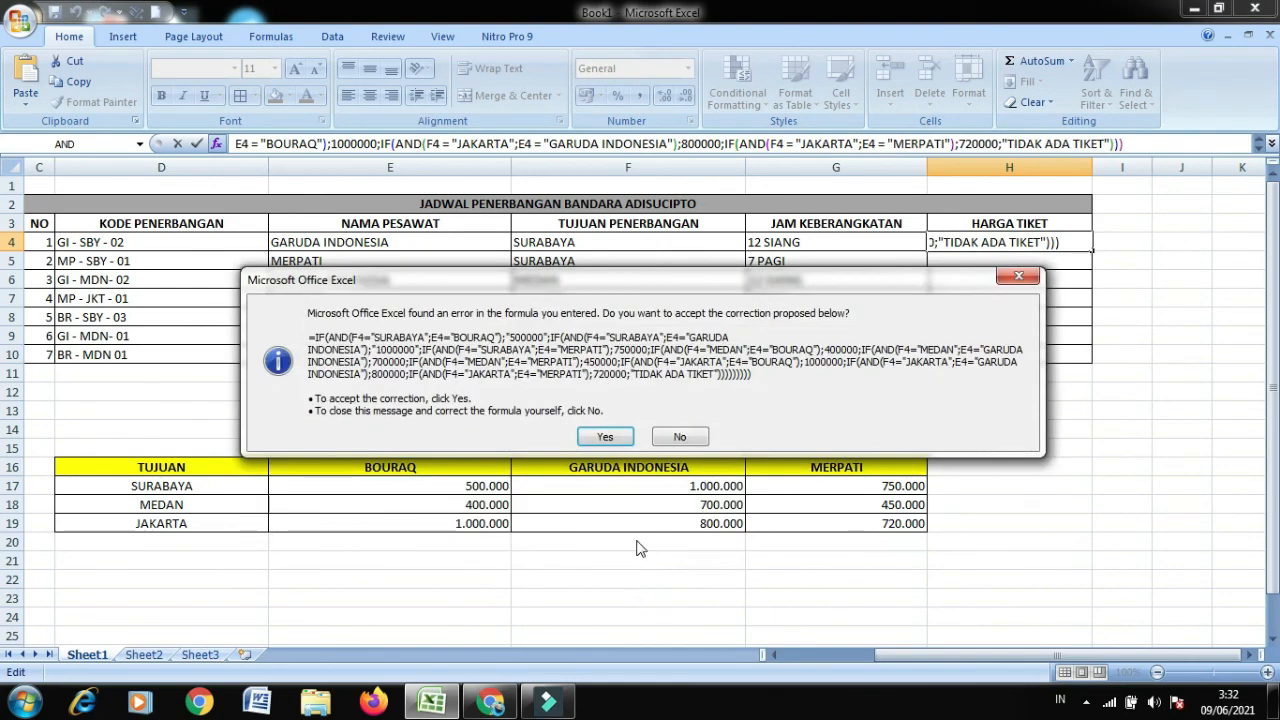
left_click(605, 439)
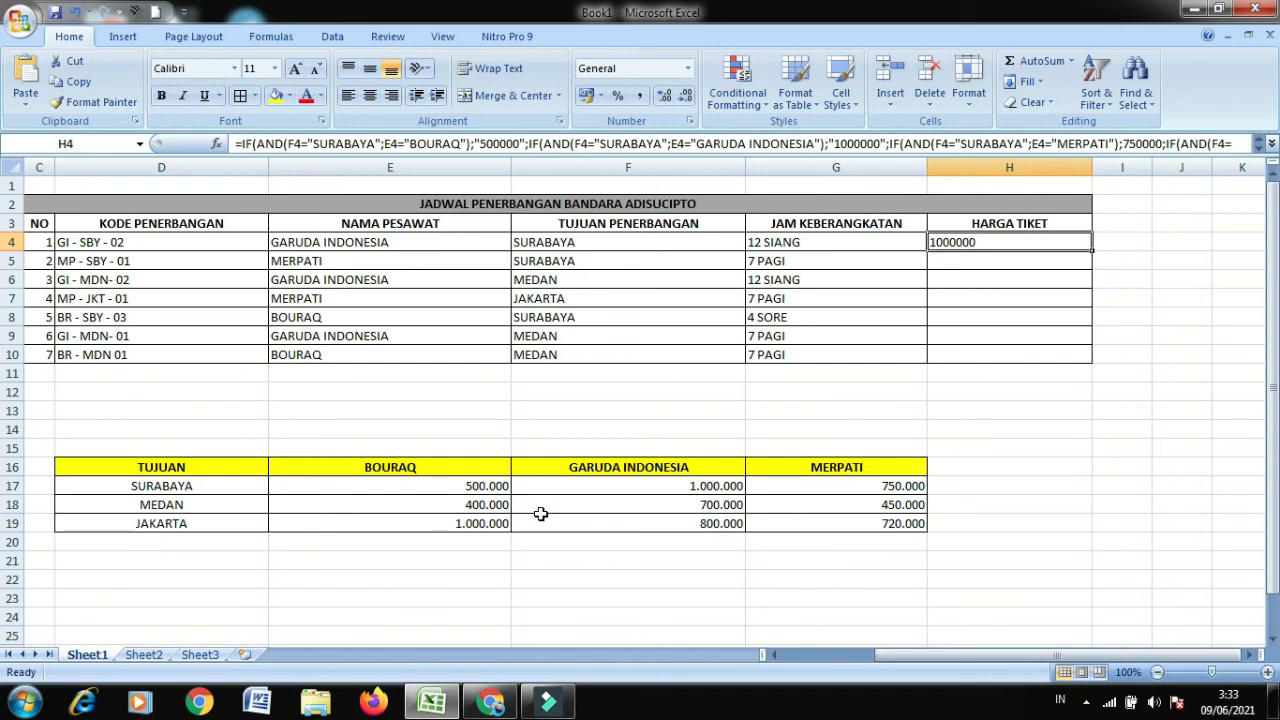
Step: Fill H4's ticket price formula down through H10
left_click(976, 261)
left_click(966, 243)
left_click_drag(1095, 251, 1097, 358)
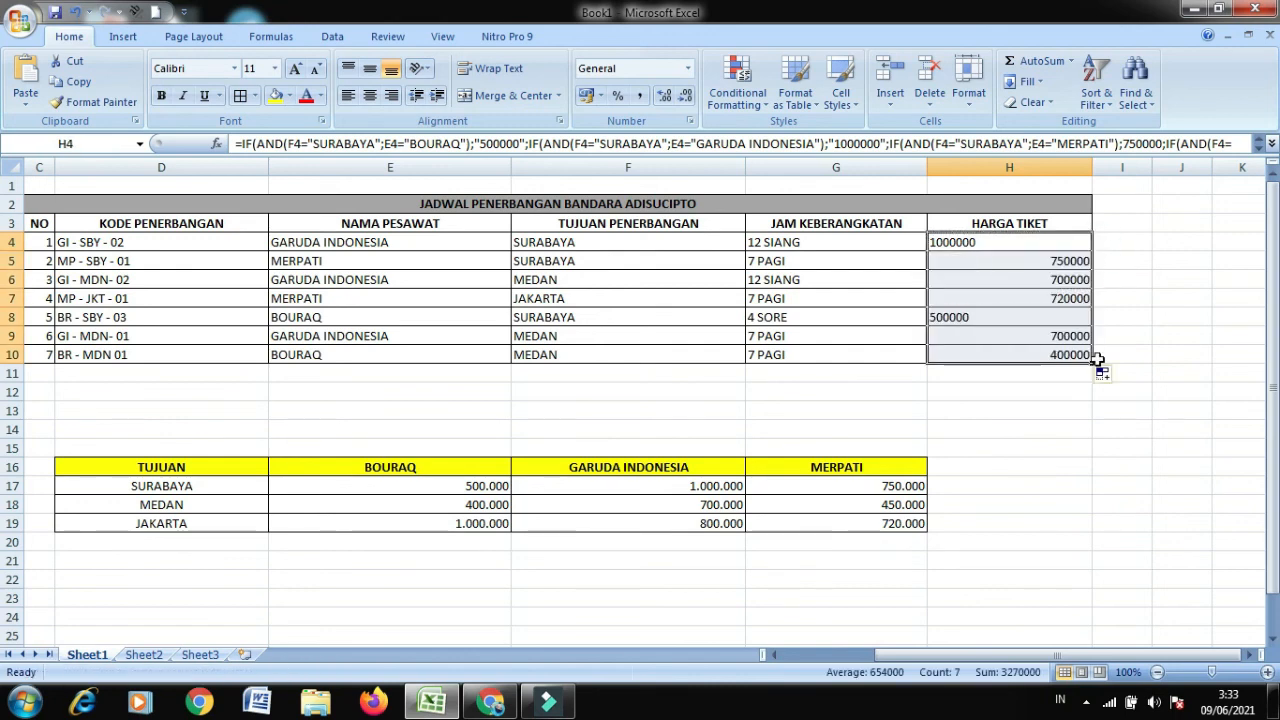
Step: Right-align the ticket prices in H4:H10 and apply the comma number style to them
left_click(391, 95)
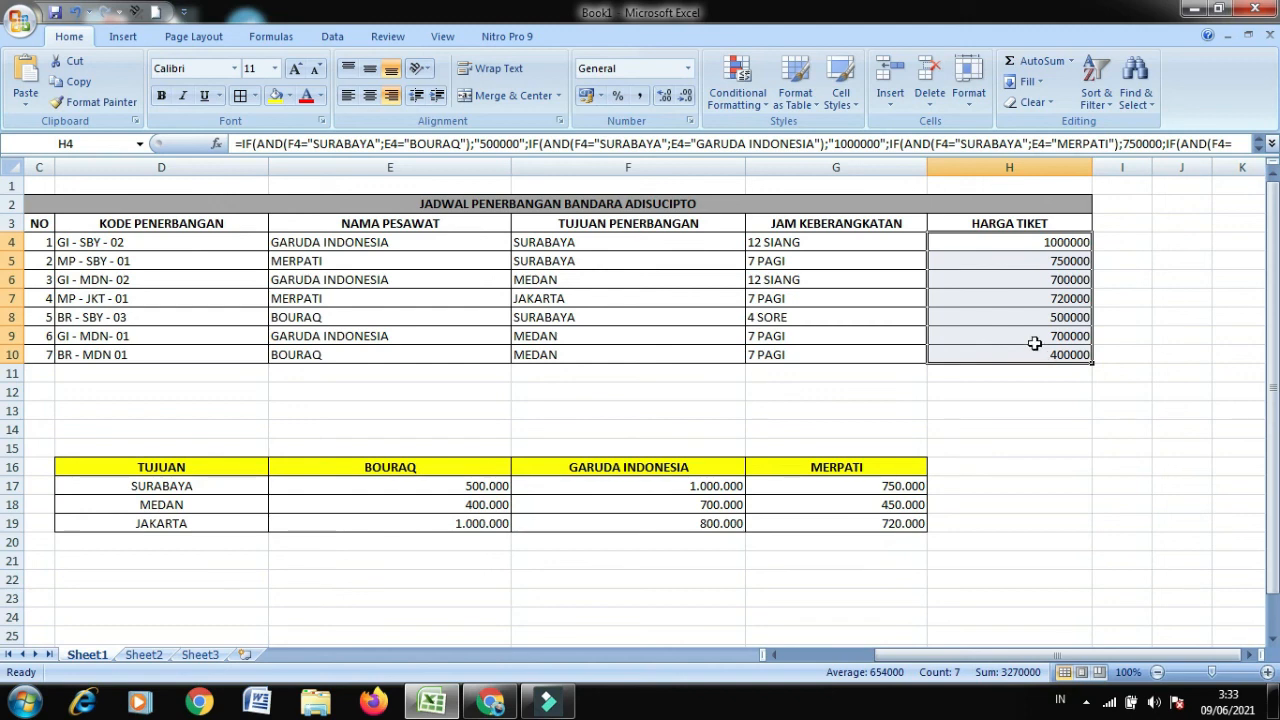
left_click(640, 97)
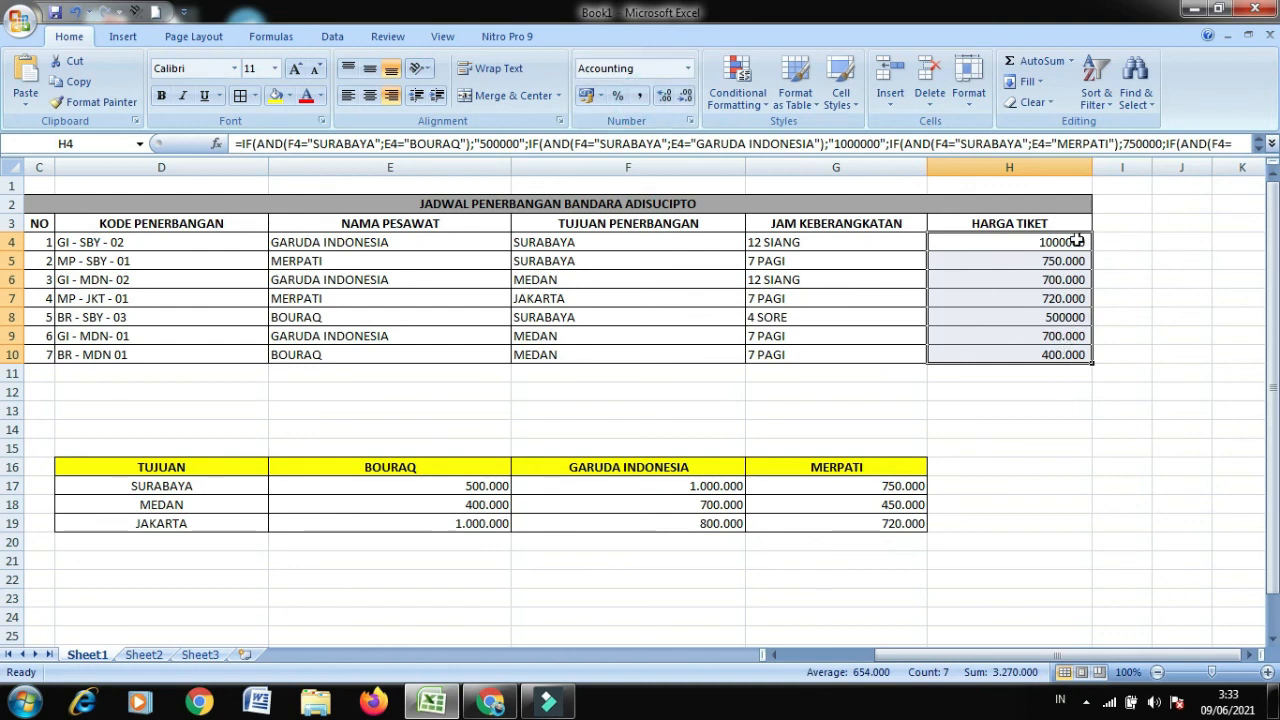
double_click(1075, 241)
left_click(1120, 316)
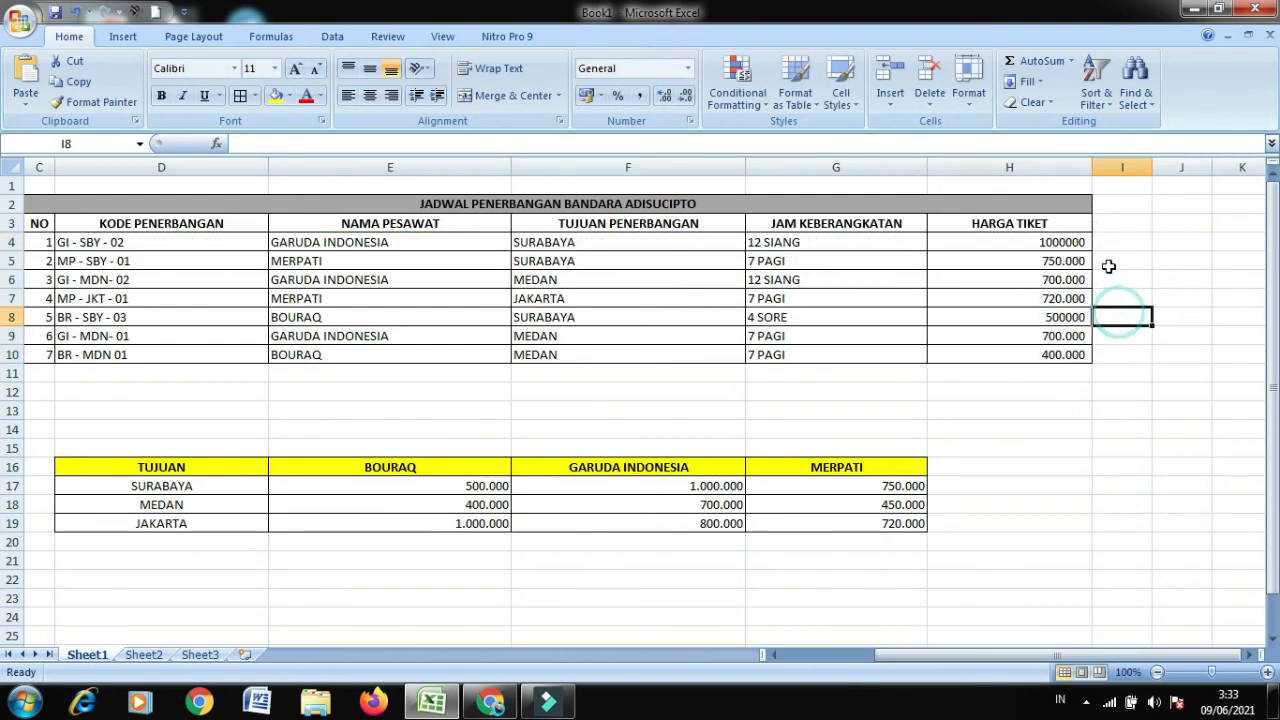
left_click_drag(1080, 246, 1080, 357)
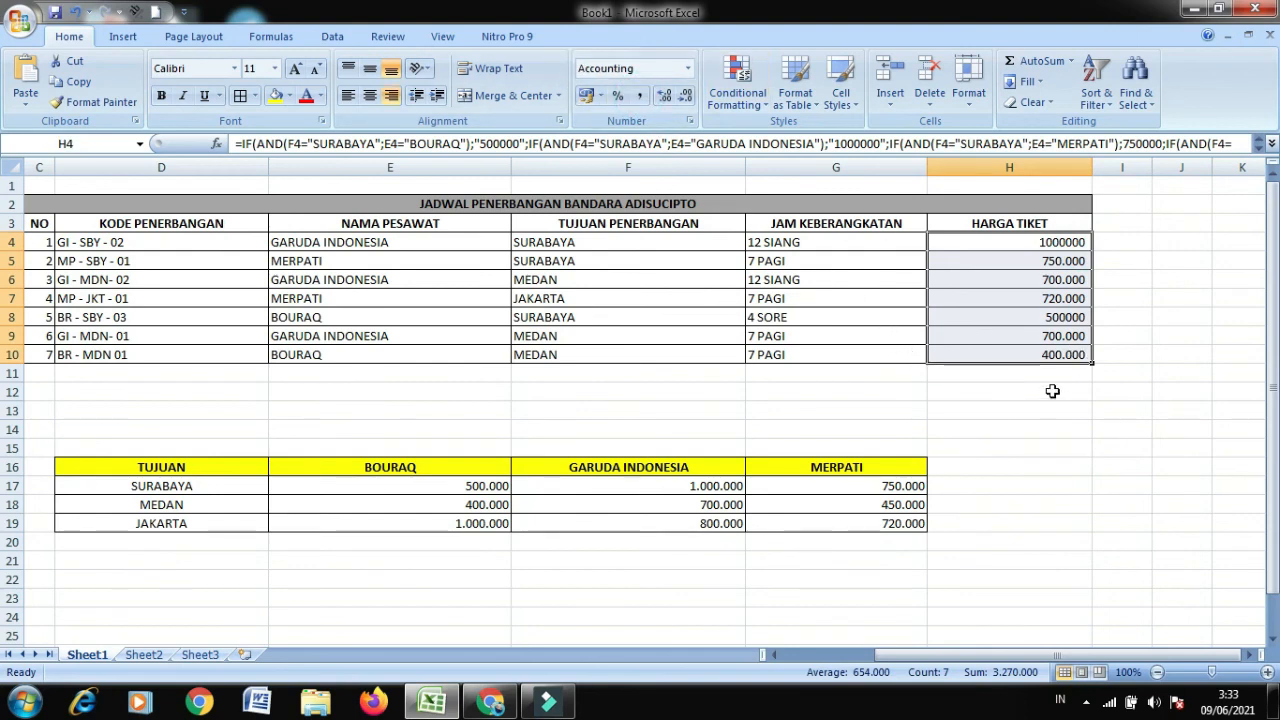
left_click(1050, 391)
left_click(1080, 244)
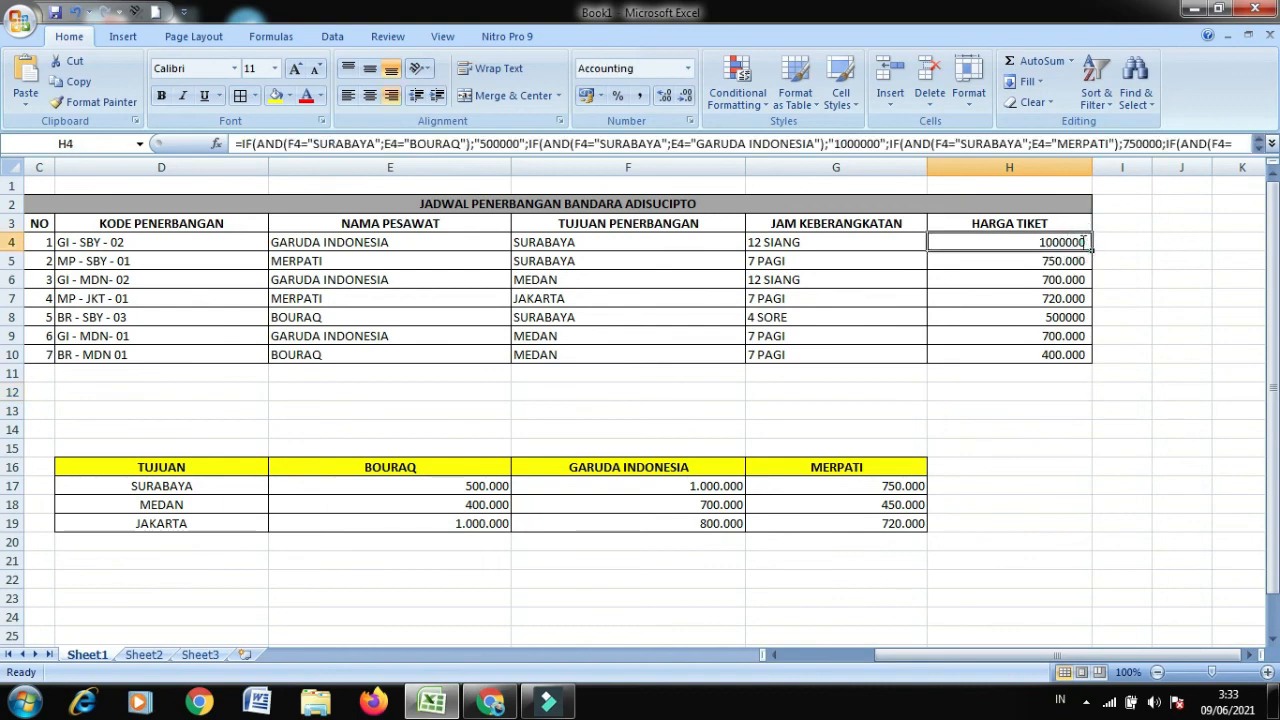
double_click(1078, 244)
left_click(1043, 360)
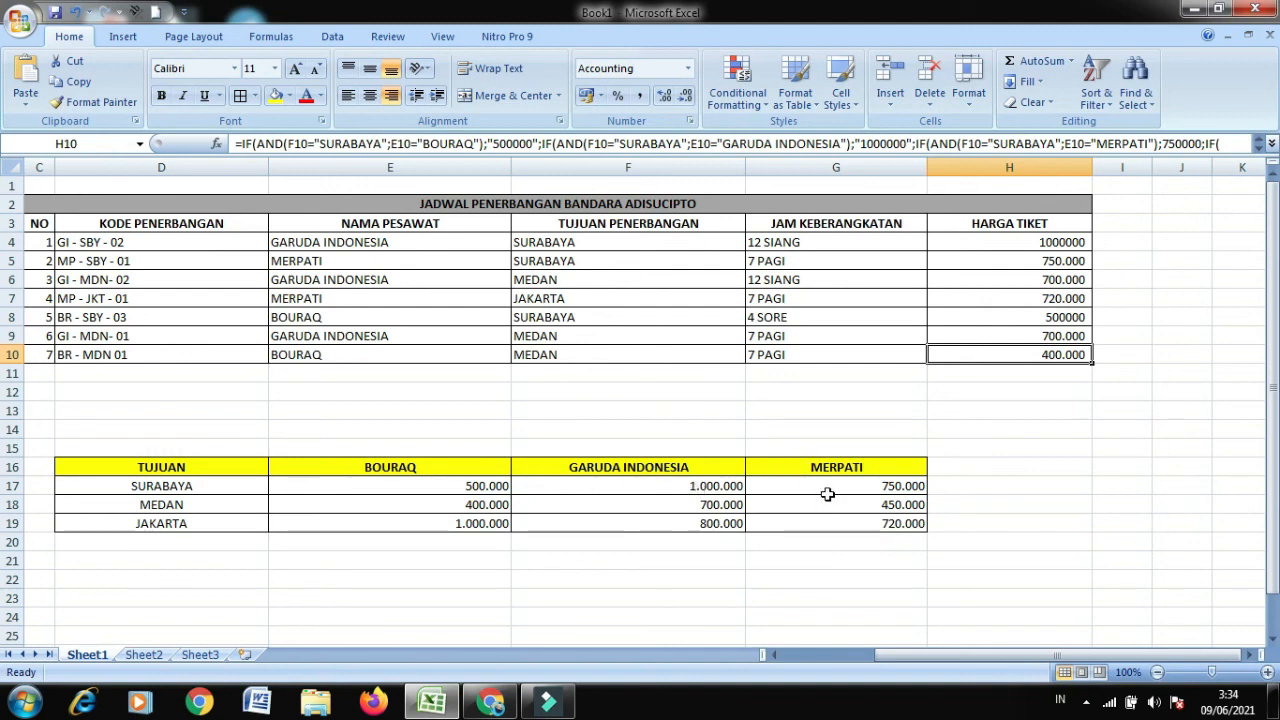
left_click(1105, 466)
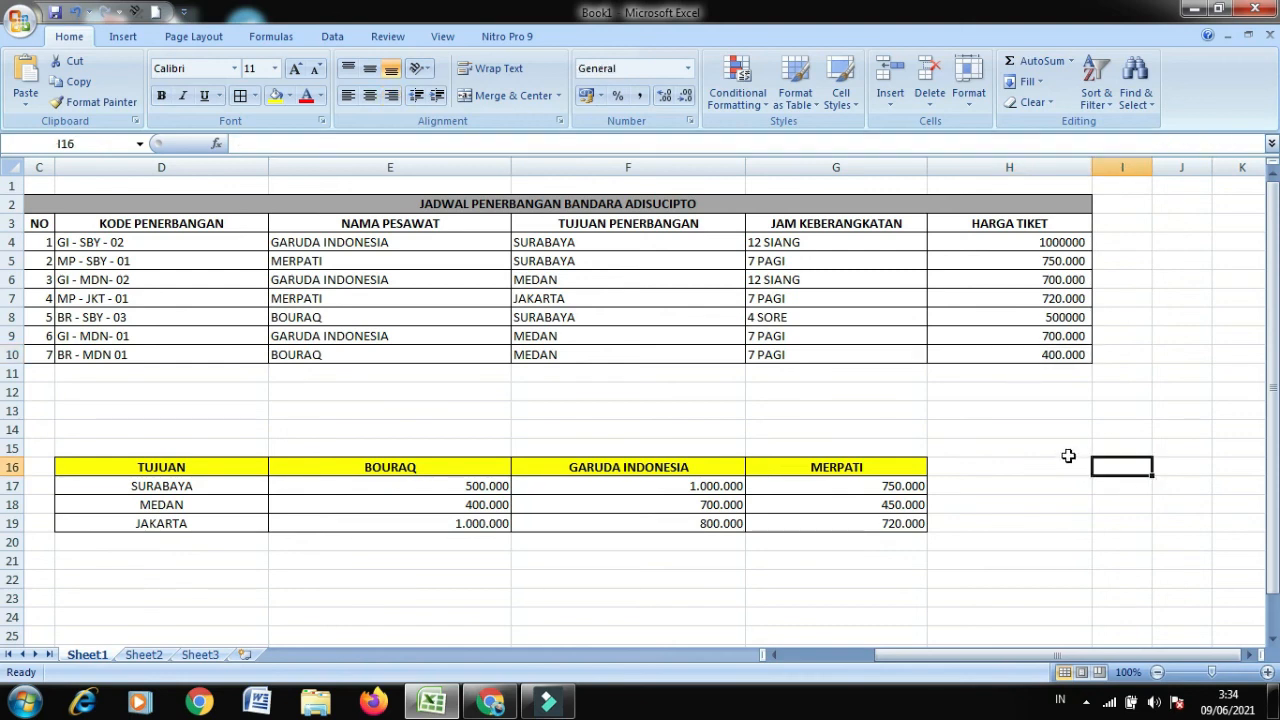